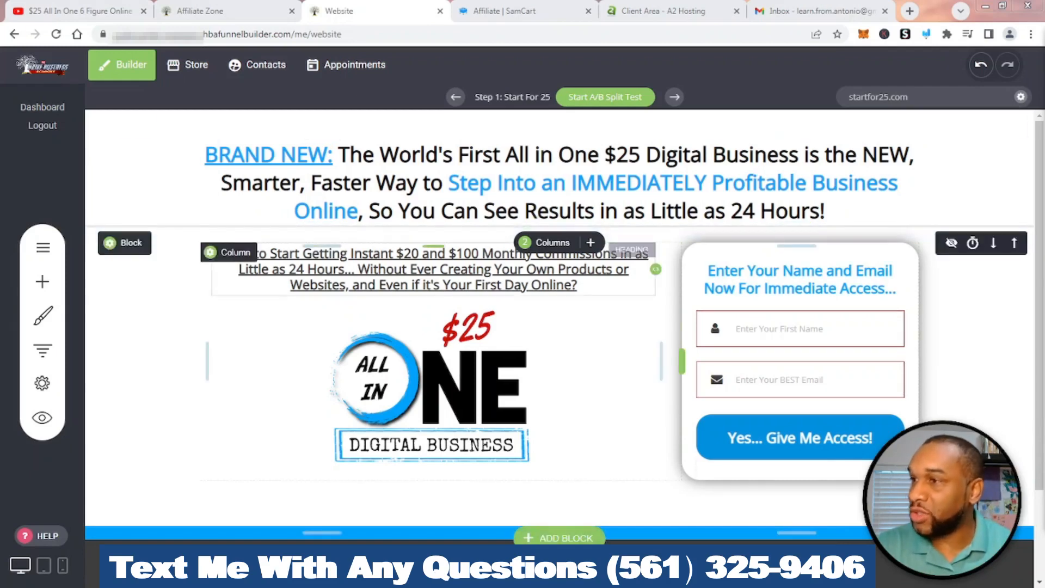
Draw red circles around the opt-in form and arrows toward the domain and Contacts menu
left_click(926, 34)
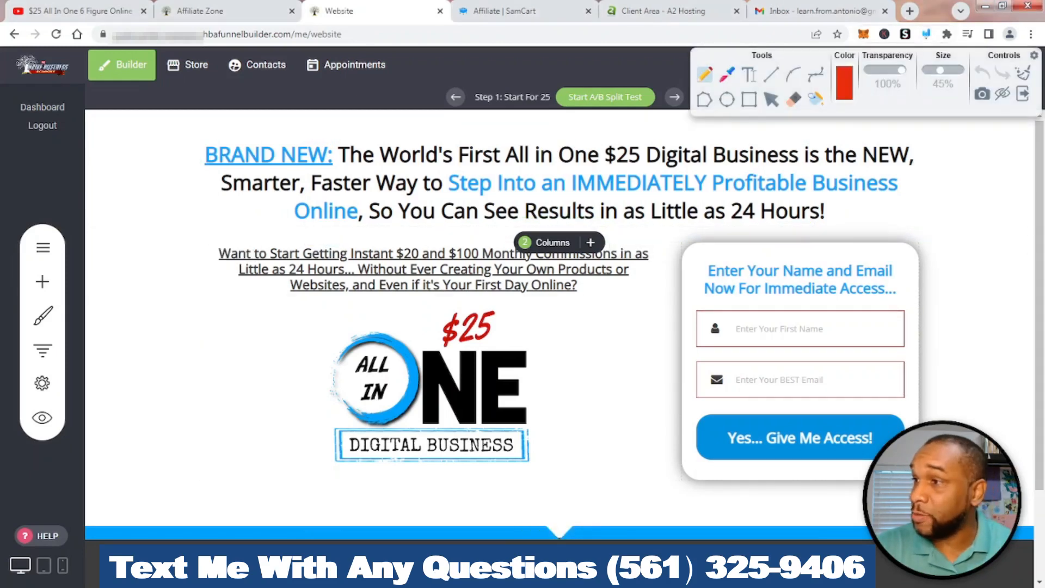
mouse_move(910, 103)
left_mouse_down()
mouse_move(654, 190)
mouse_move(508, 210)
left_mouse_up()
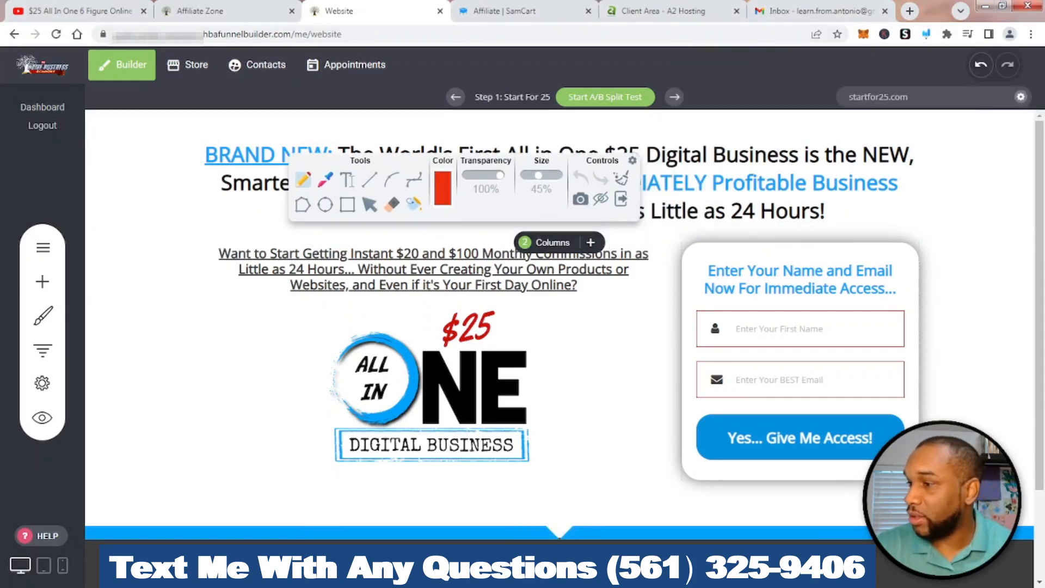
mouse_move(744, 231)
left_mouse_down()
mouse_move(789, 481)
mouse_move(980, 389)
mouse_move(792, 227)
mouse_move(757, 231)
left_mouse_up()
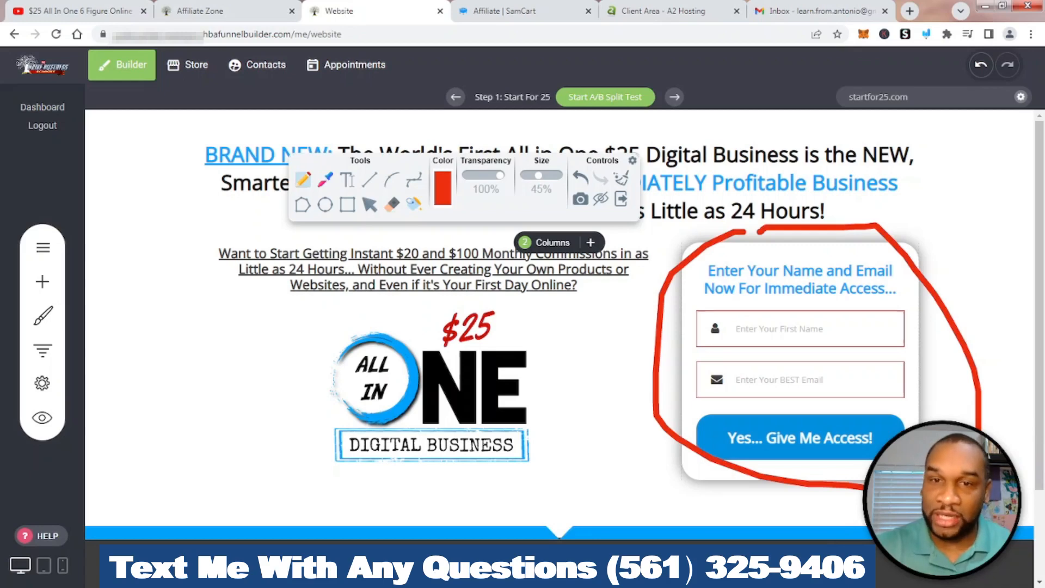
mouse_move(932, 217)
left_mouse_down()
mouse_move(908, 145)
mouse_move(882, 142)
mouse_move(908, 120)
mouse_move(920, 129)
mouse_move(891, 129)
mouse_move(900, 126)
left_mouse_up()
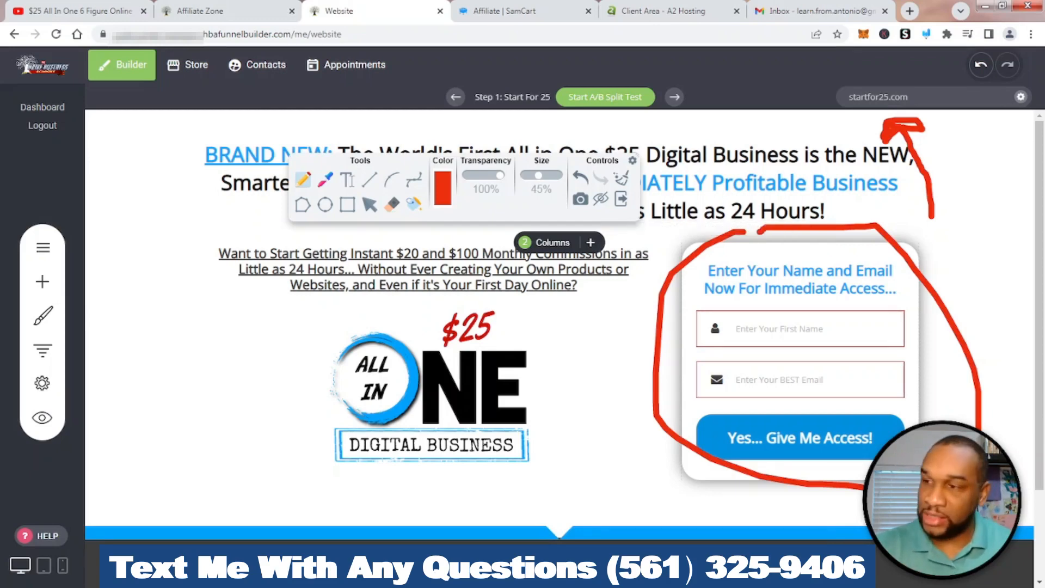
mouse_move(806, 245)
left_mouse_down()
mouse_move(664, 507)
mouse_move(898, 242)
mouse_move(797, 239)
left_mouse_up()
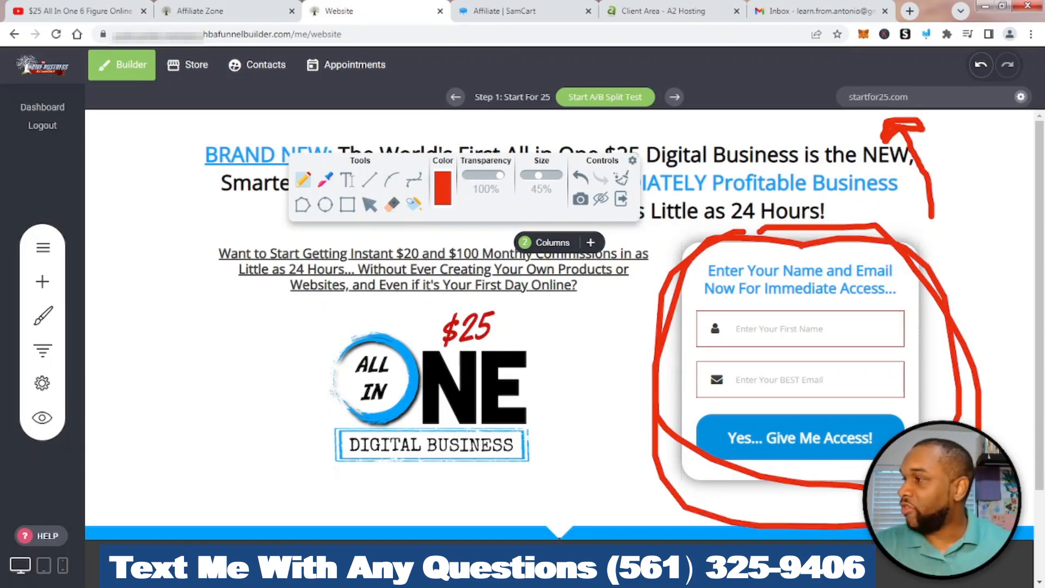
mouse_move(233, 197)
left_mouse_down()
mouse_move(254, 91)
mouse_move(228, 92)
mouse_move(267, 92)
mouse_move(270, 106)
mouse_move(255, 89)
left_mouse_up()
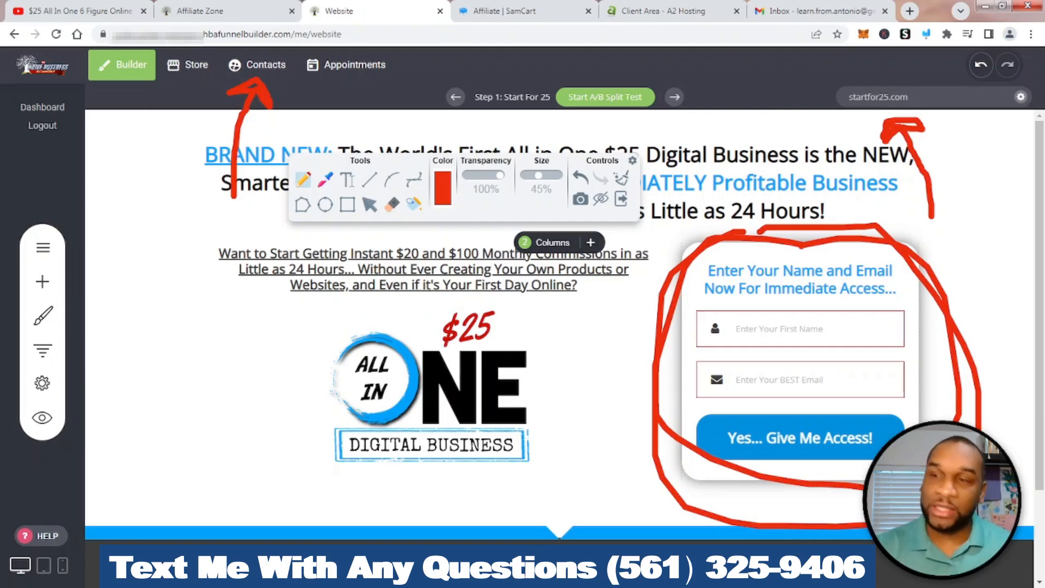
Clear all red annotations, redraw and undo a contacts arrow, then exit the annotation tools
left_click(621, 178)
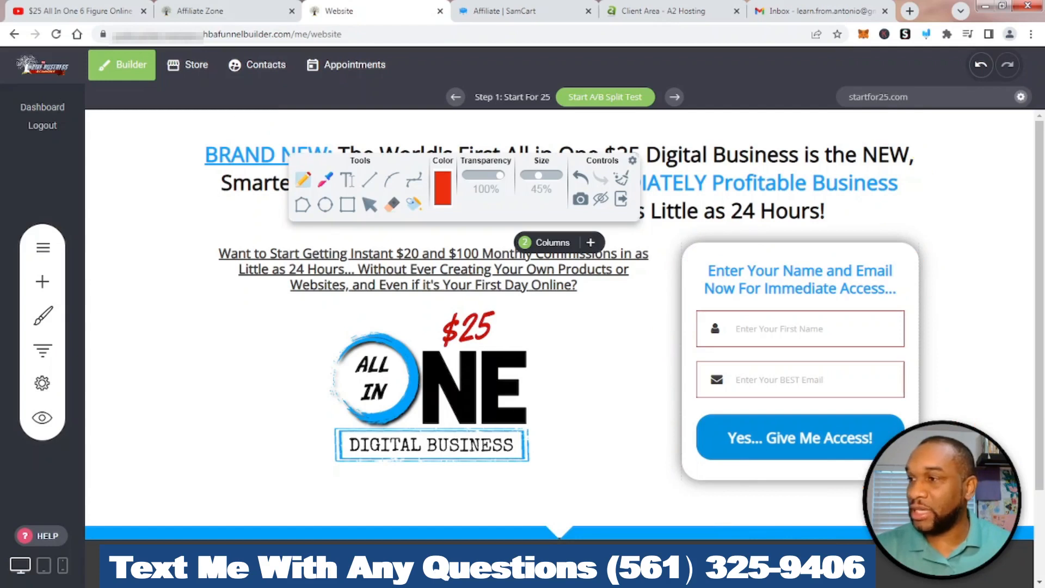
left_click(621, 199)
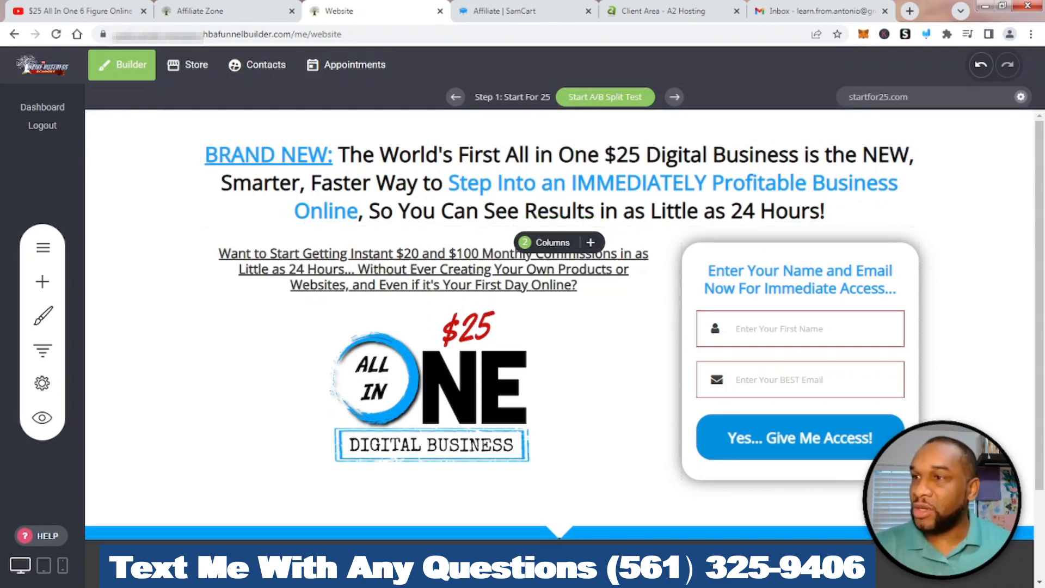
left_click(926, 33)
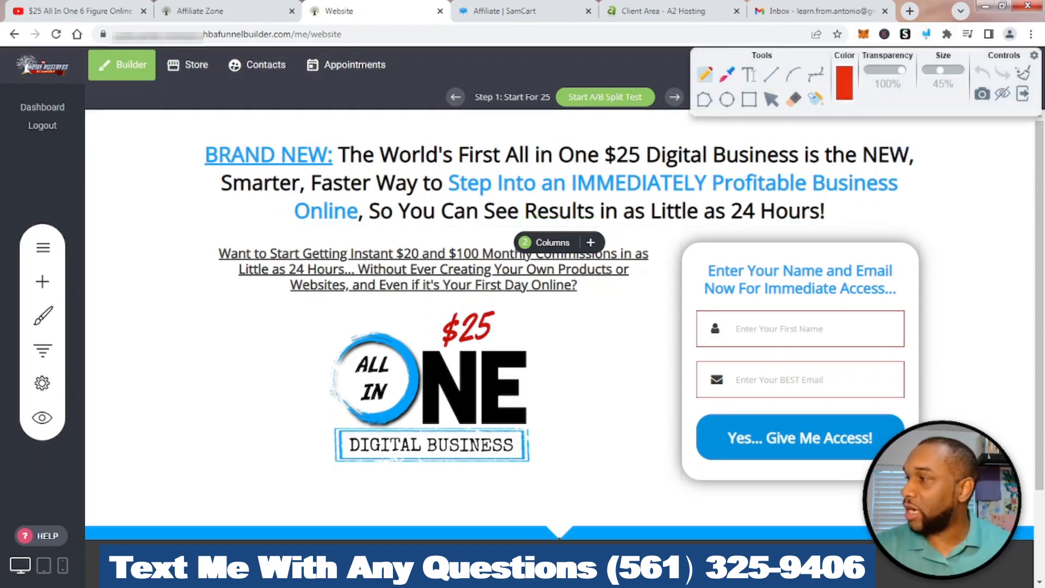
mouse_move(254, 202)
left_mouse_down()
mouse_move(235, 101)
mouse_move(267, 89)
mouse_move(284, 108)
left_mouse_up()
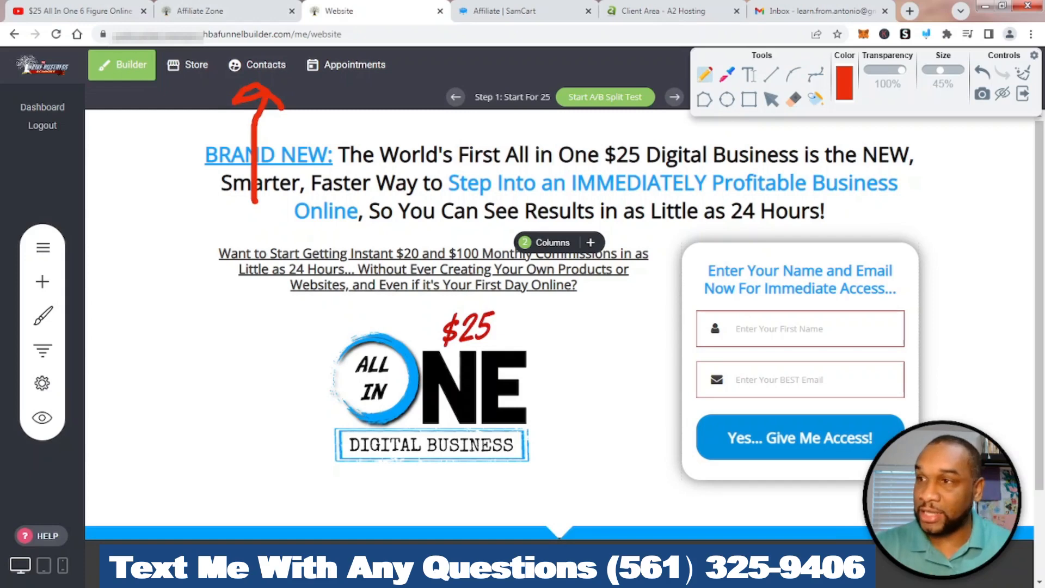
key("ctrl+z")
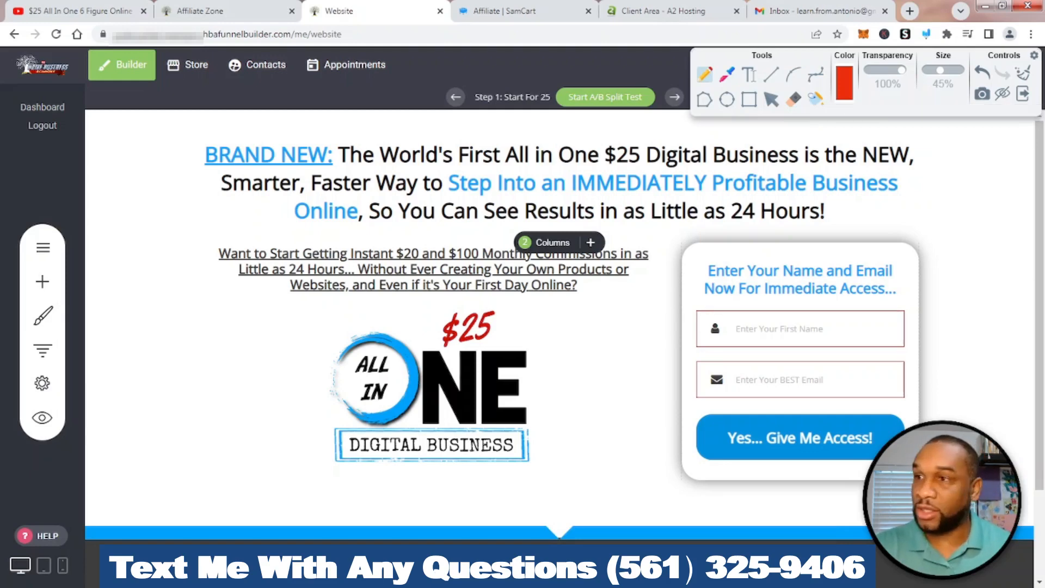
left_click(1022, 93)
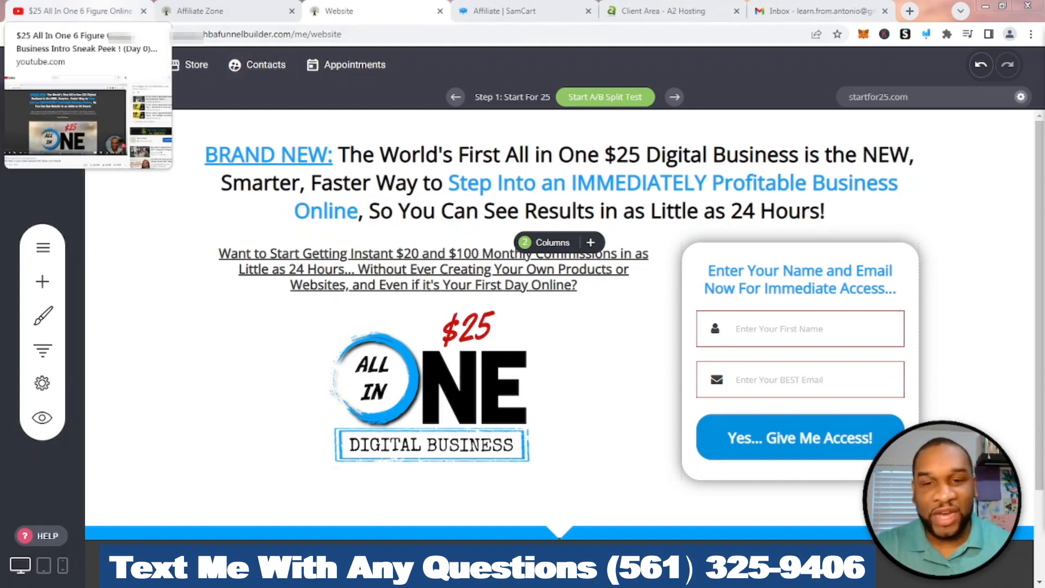
Switch to the YouTube video page and expand its full description
left_click(82, 11)
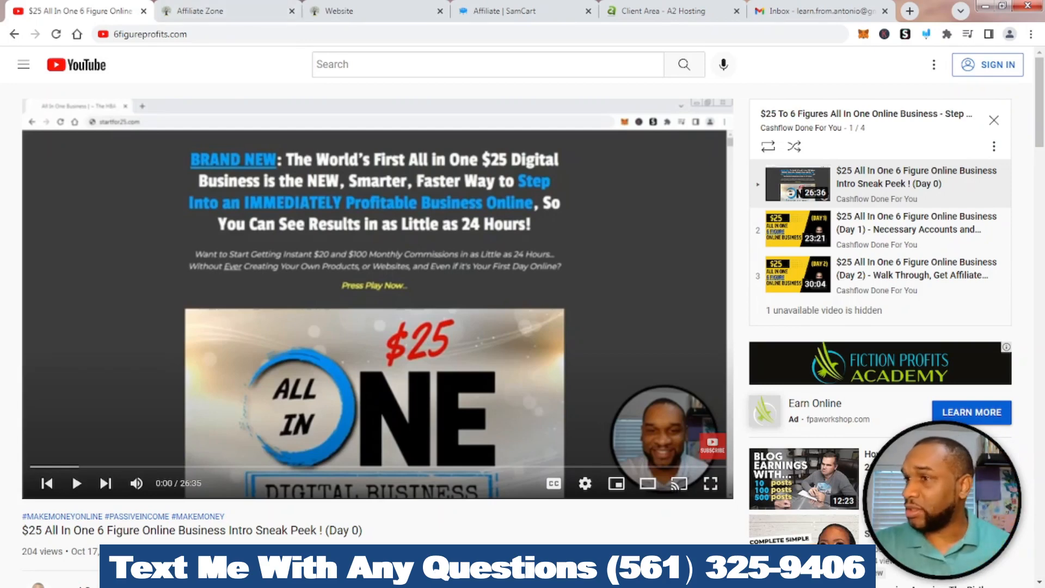
scroll(381, 327, "down", 5)
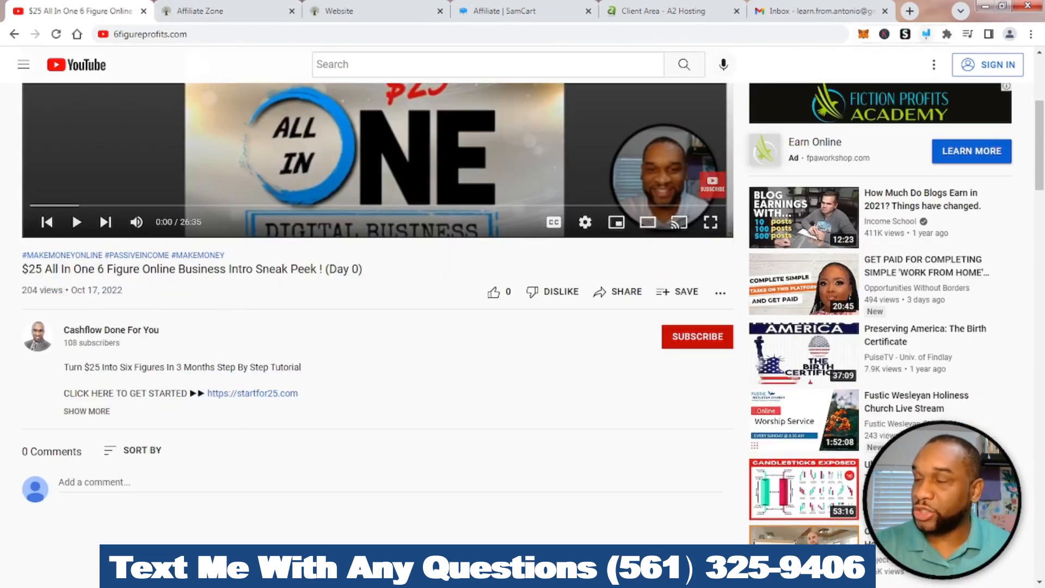
left_click(926, 34)
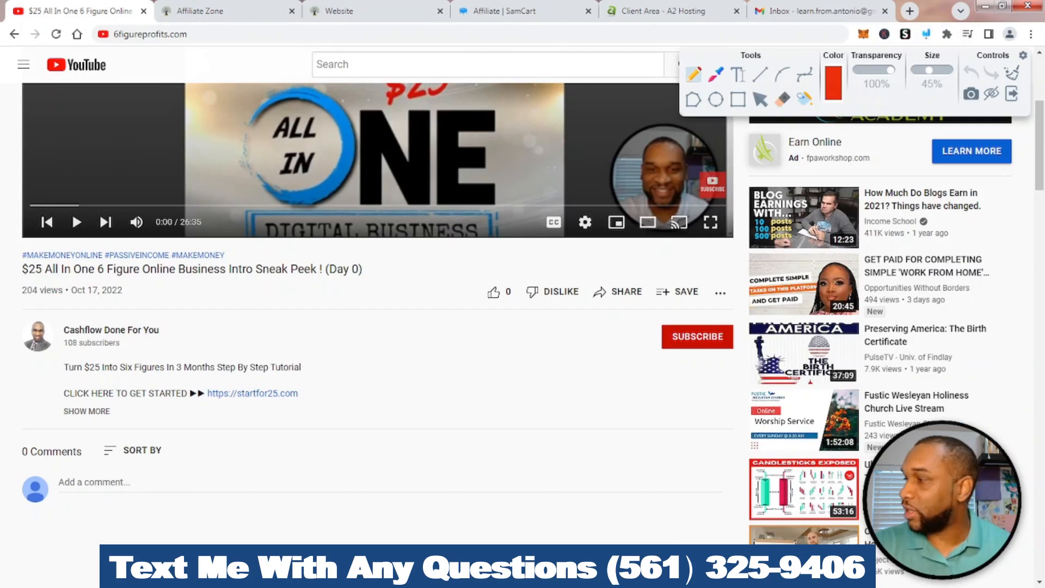
mouse_move(95, 396)
left_mouse_down()
mouse_move(85, 396)
mouse_move(93, 443)
mouse_move(123, 397)
mouse_move(79, 381)
left_mouse_up()
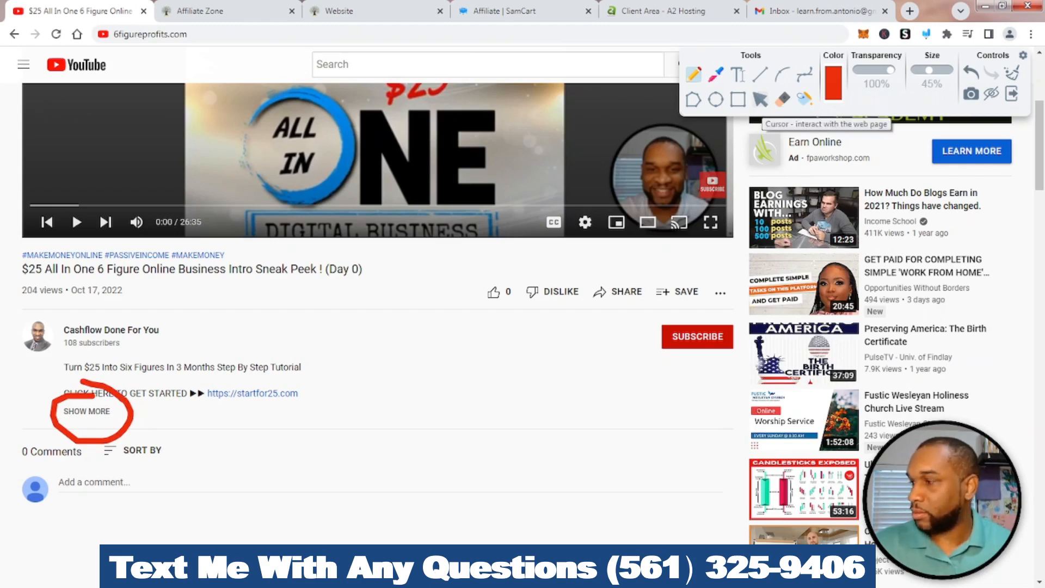
left_click(87, 411)
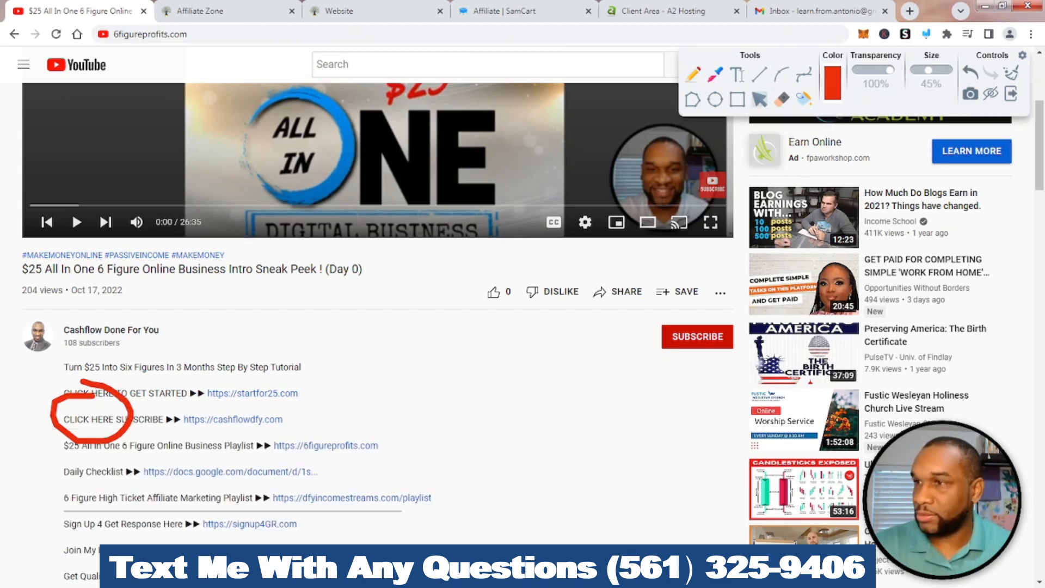
left_click(1010, 73)
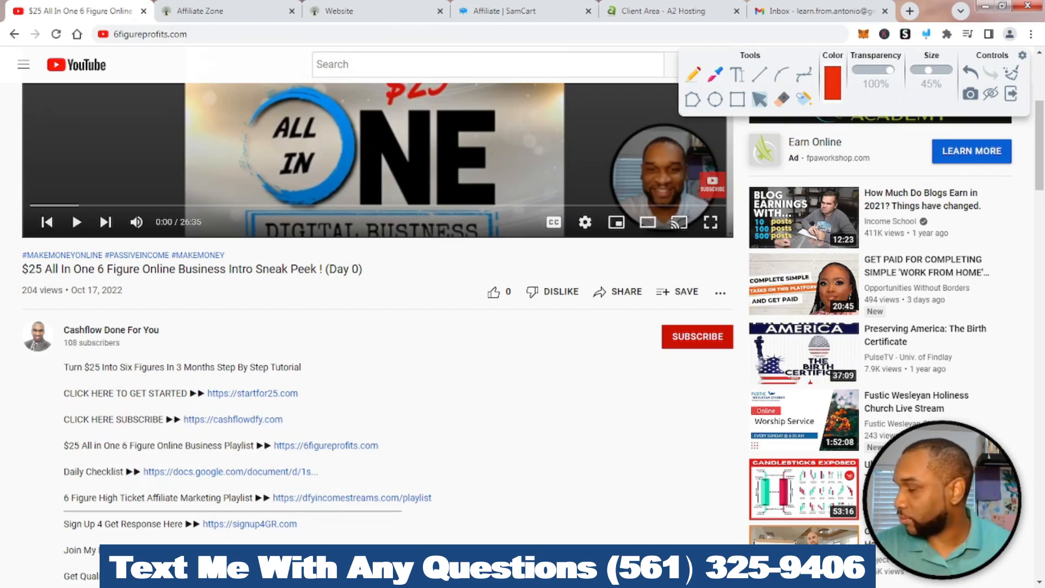
Underline the startfor25.com, cashflowdfy.com, 6figureprofits.com and GetResponse links, then open the signup4GR.com link
scroll(72, 212, "down", 1)
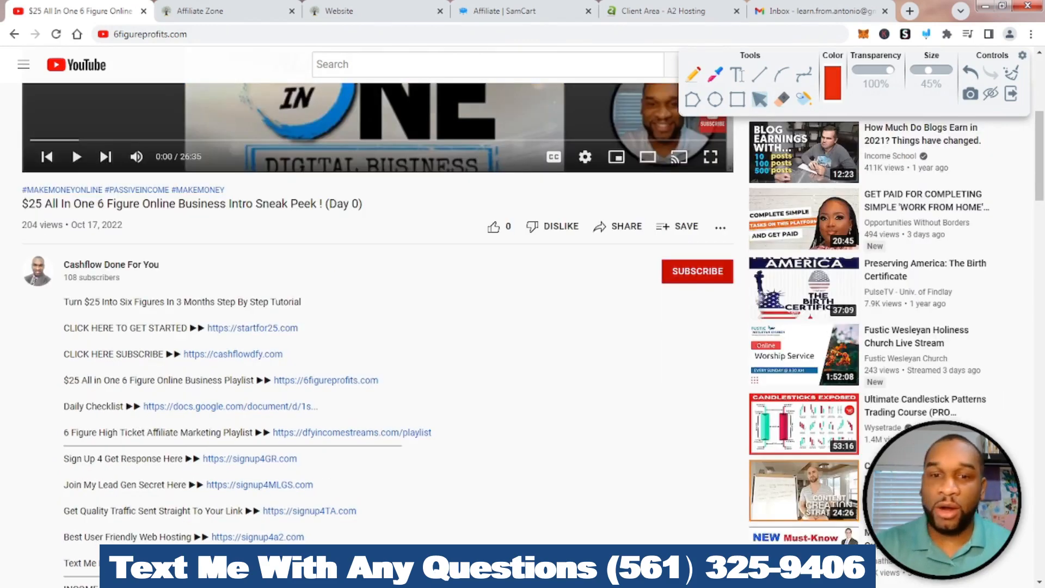
left_click(692, 74)
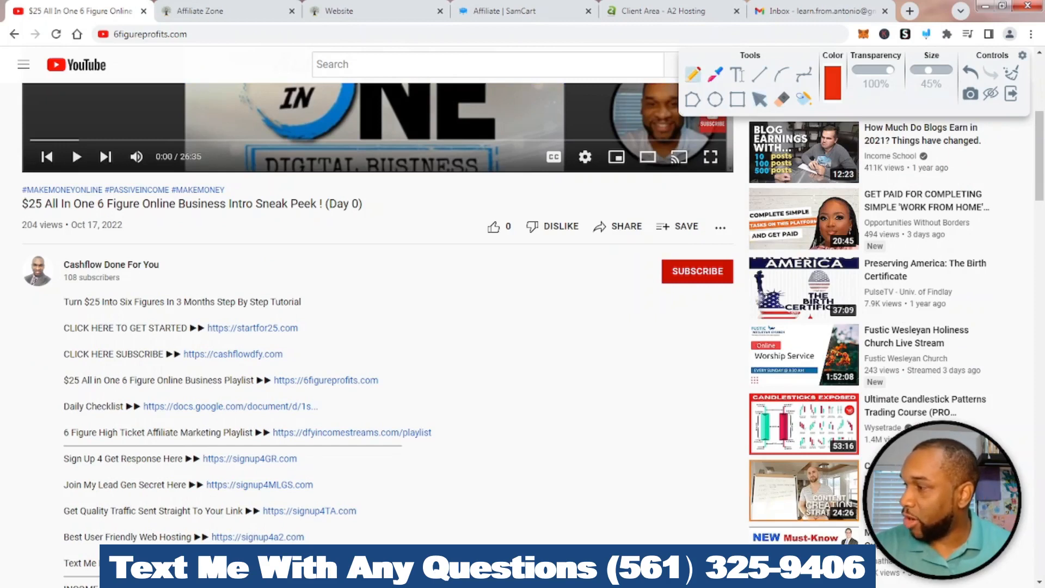
left_click_drag(205, 333, 309, 338)
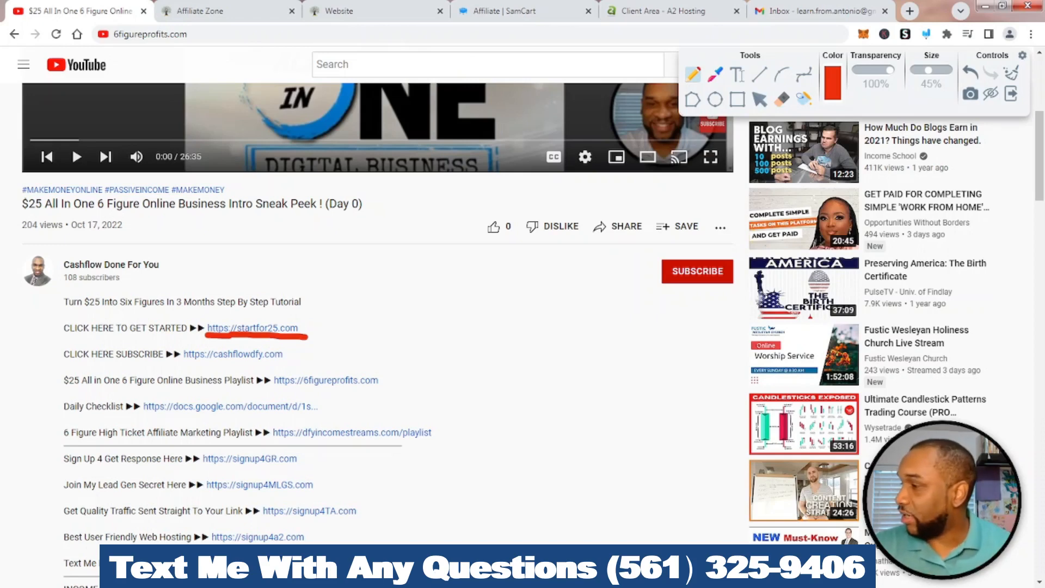
left_click_drag(181, 362, 296, 368)
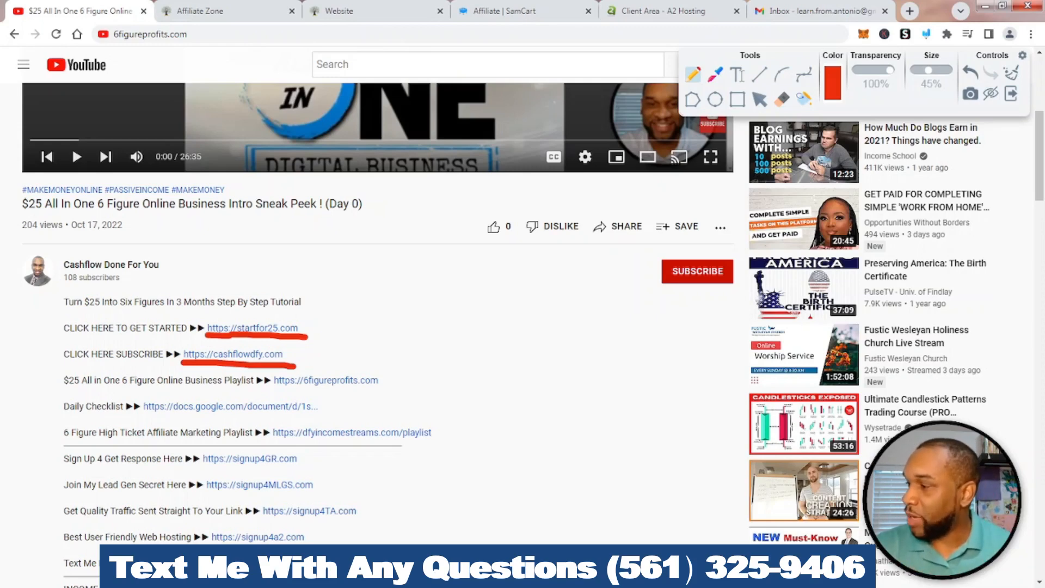
left_click_drag(273, 387, 392, 392)
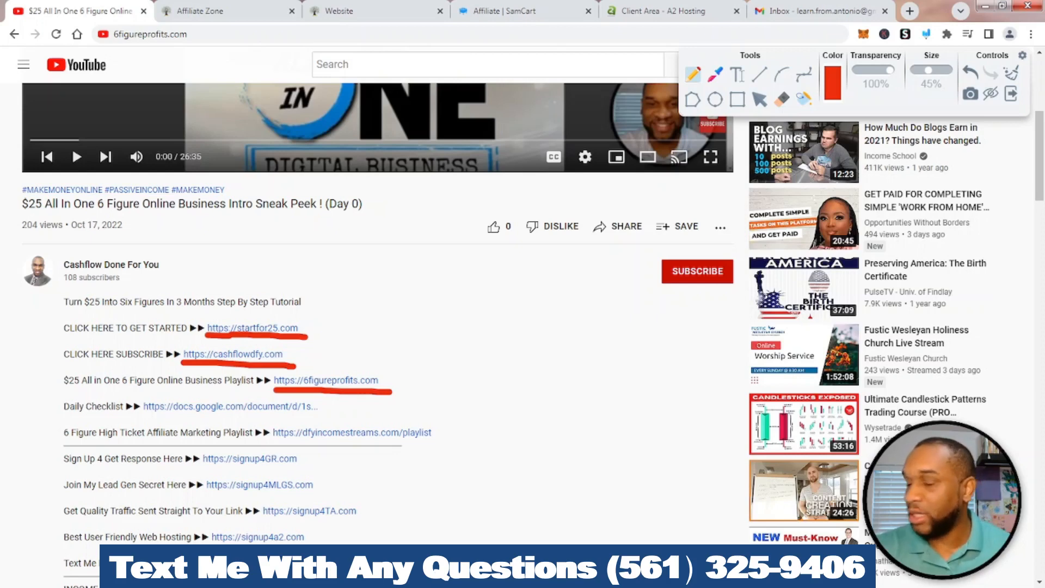
scroll(381, 326, "down", 1)
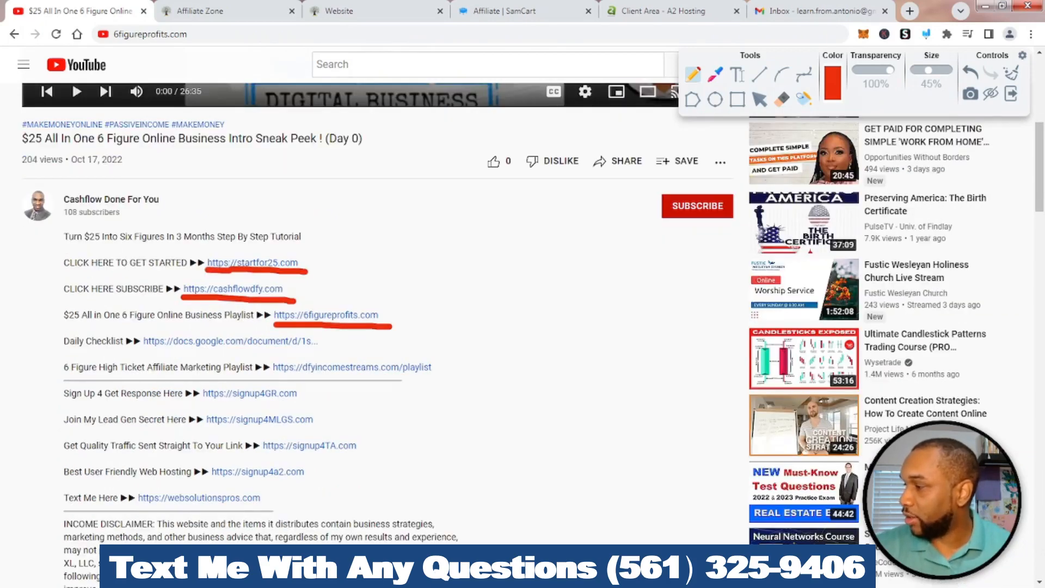
mouse_move(64, 404)
left_mouse_down()
mouse_move(194, 405)
mouse_move(221, 416)
mouse_move(329, 396)
mouse_move(249, 367)
mouse_move(189, 374)
left_mouse_up()
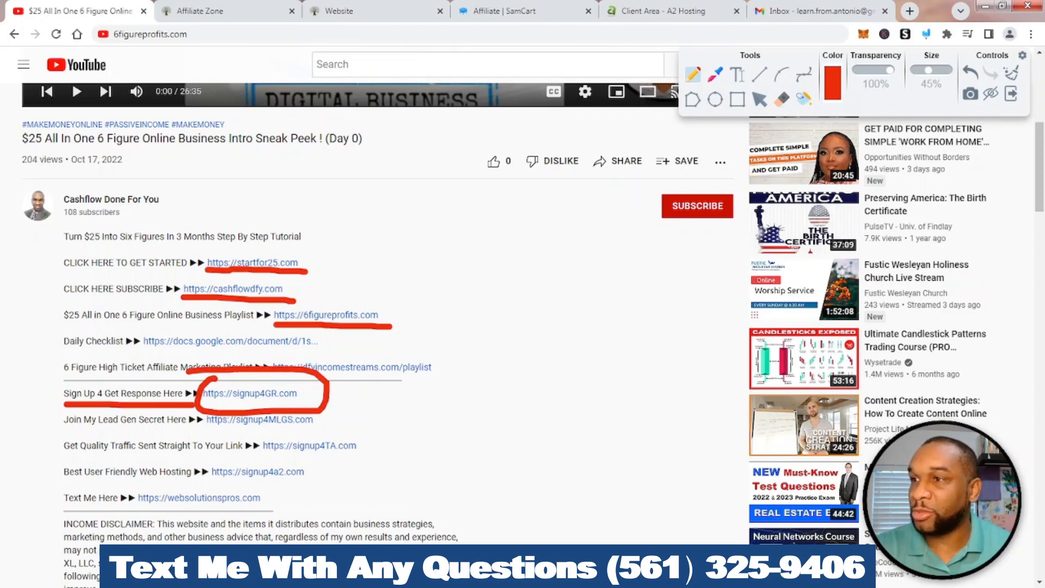
key("Escape")
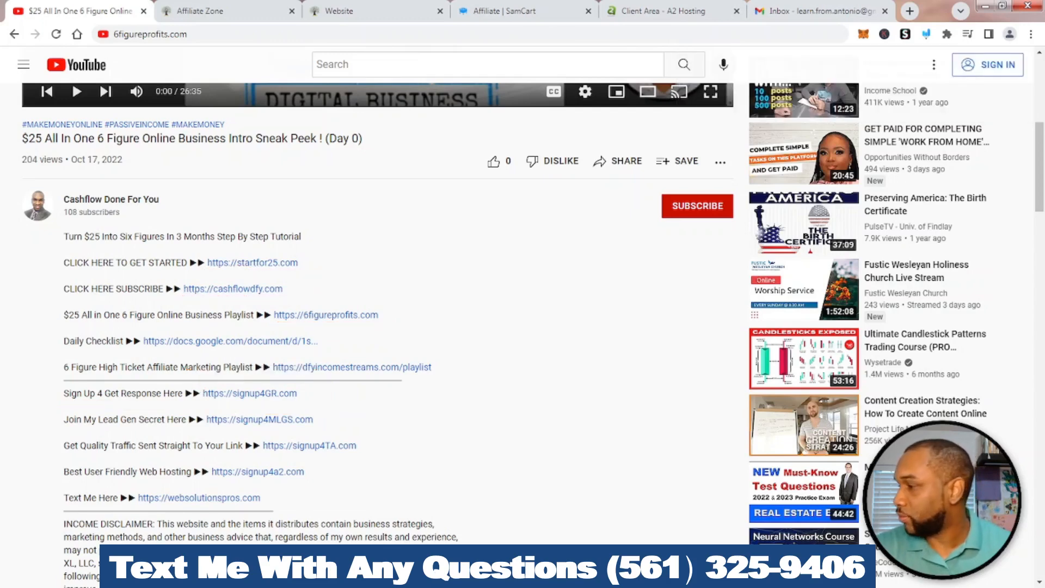
left_click(250, 394)
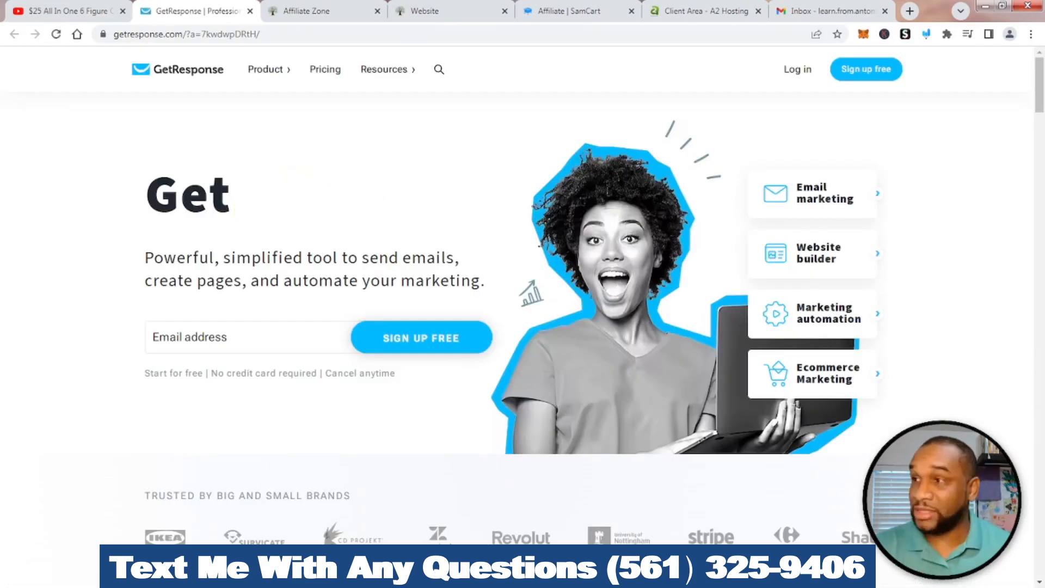
Mark GetResponse's free signup with an arrow, then go to the Sign up free form
left_click(926, 34)
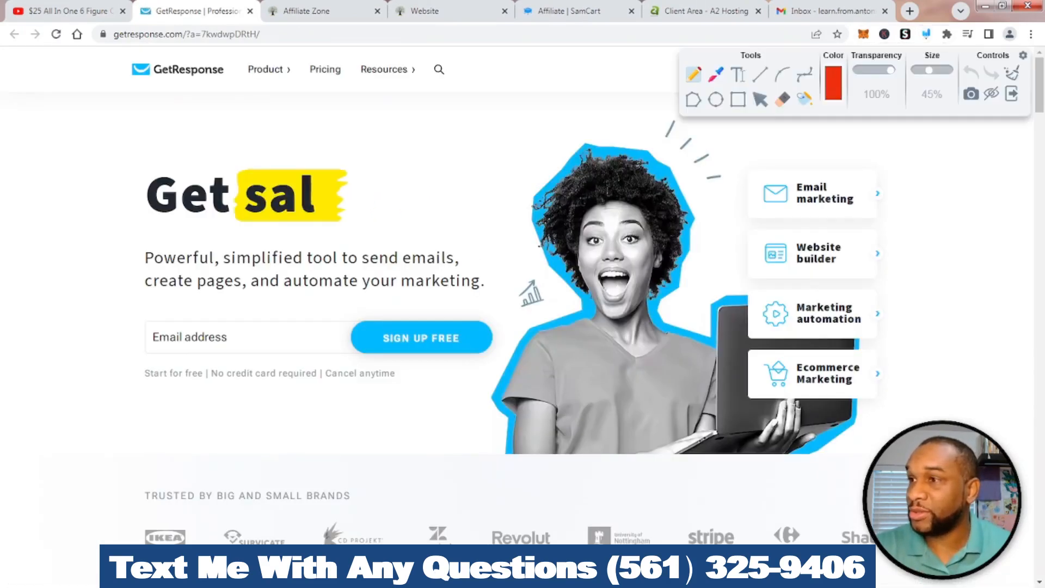
mouse_move(925, 59)
left_mouse_down()
mouse_move(951, 183)
mouse_move(943, 201)
left_mouse_up()
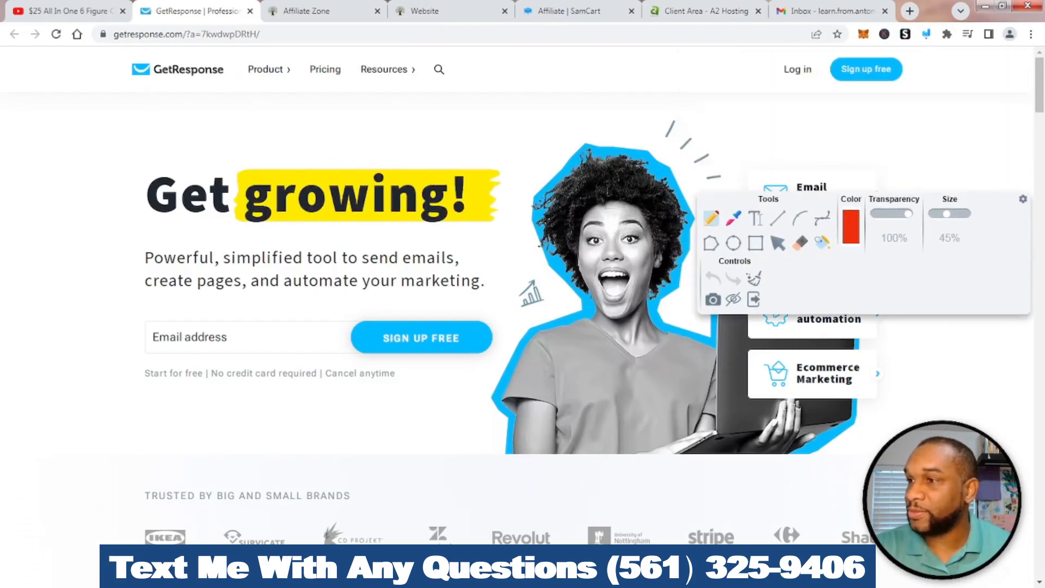
mouse_move(872, 156)
left_mouse_down()
mouse_move(872, 98)
mouse_move(853, 116)
mouse_move(890, 112)
left_mouse_up()
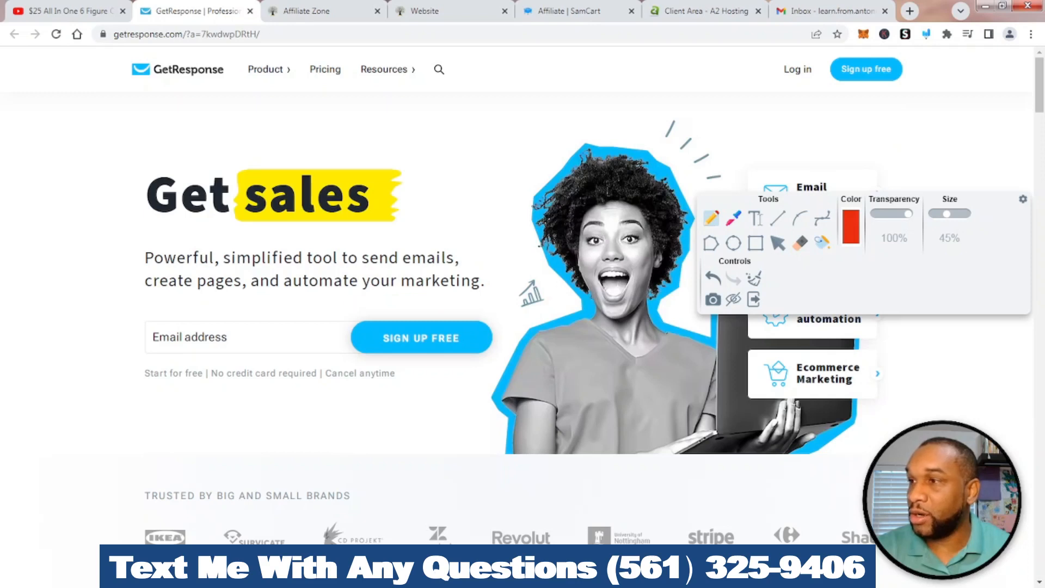
left_click(753, 299)
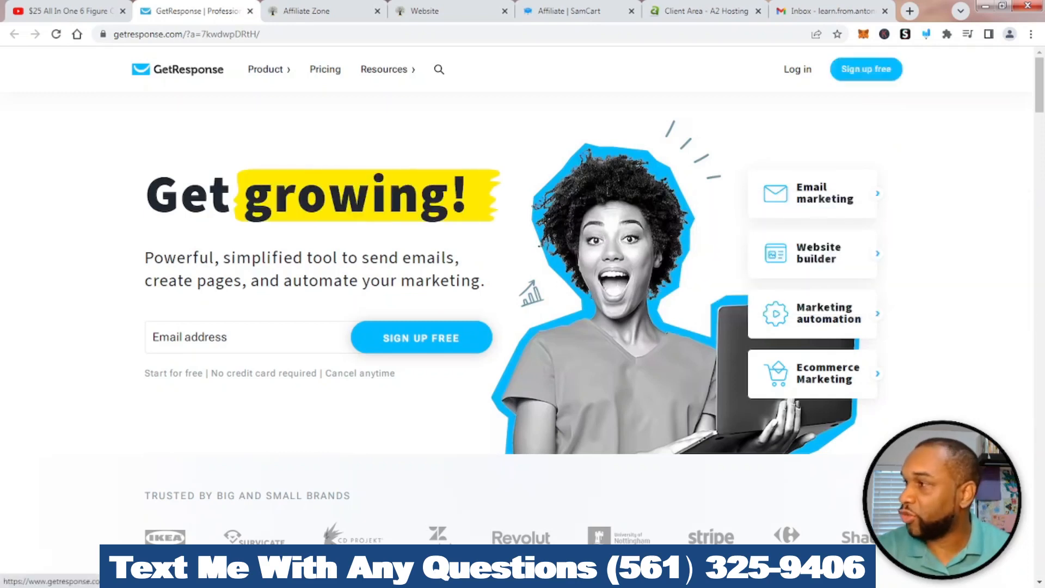
left_click(865, 69)
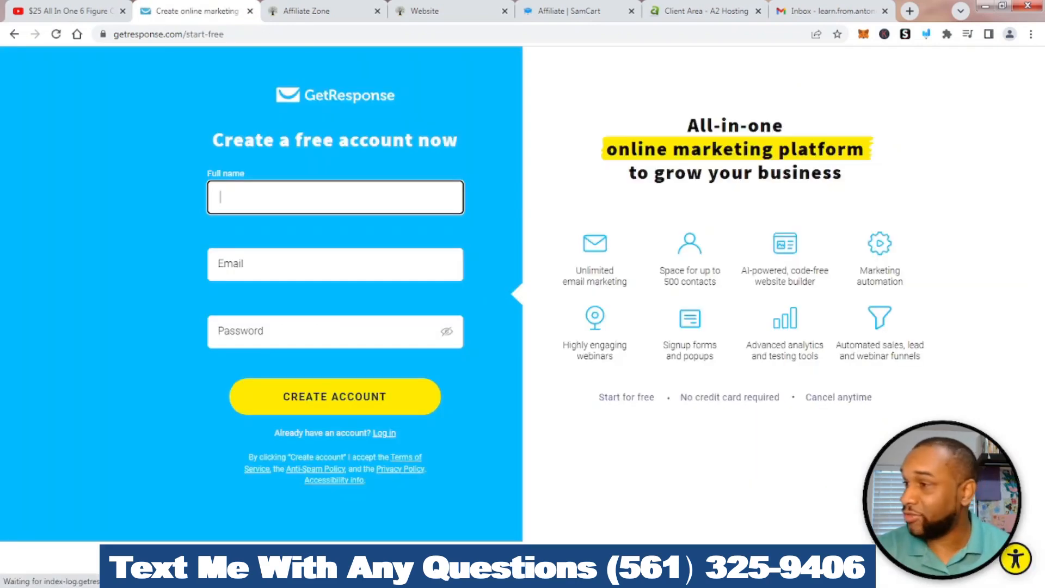
Enter the owner's full name with surname initial and e-mail address in the signup form
type("An")
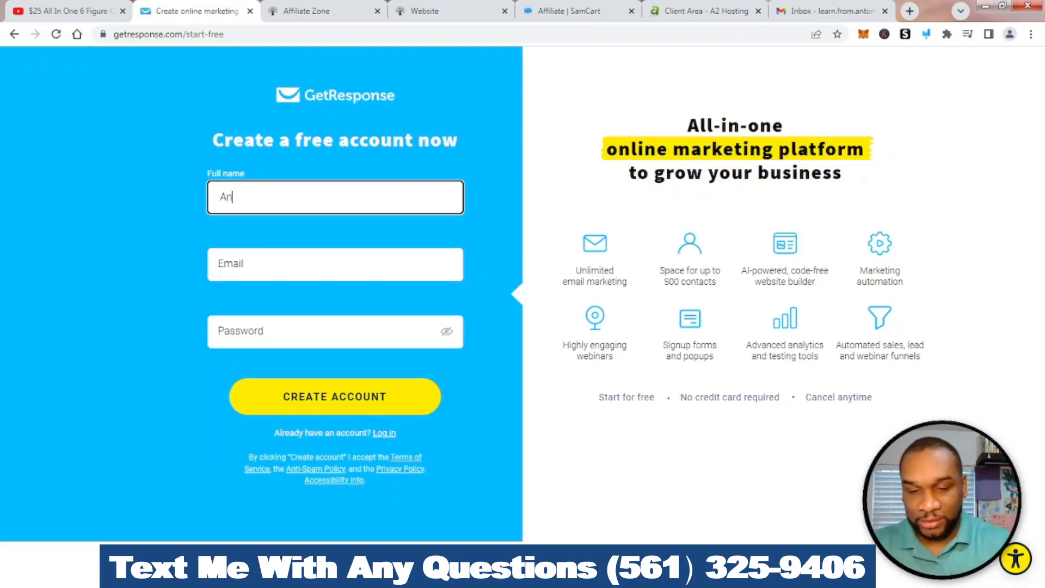
type("onio")
key("BackSpace")
key("BackSpace")
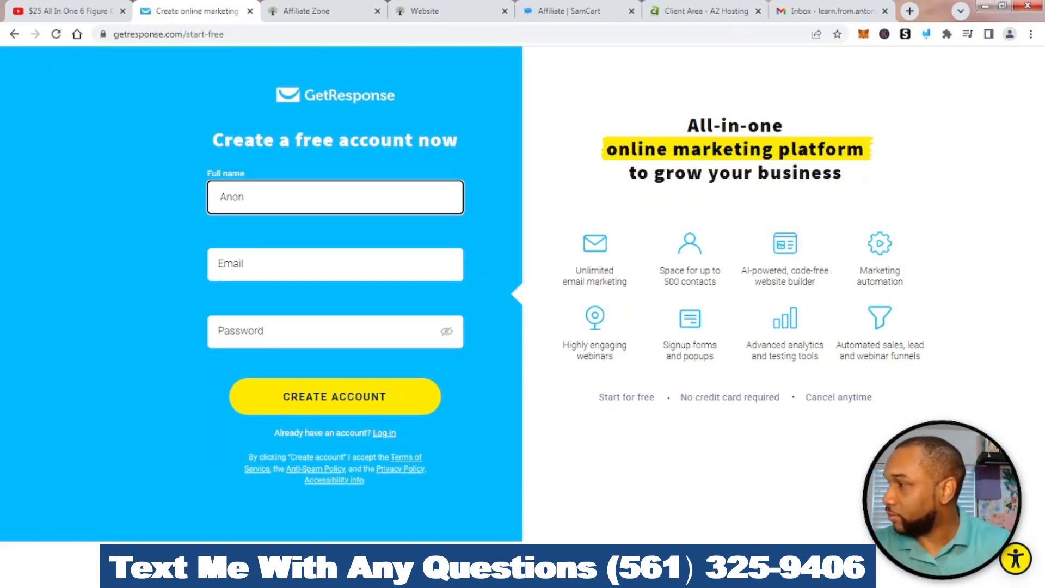
key("BackSpace")
key("BackSpace")
type("tonio")
key("Tab")
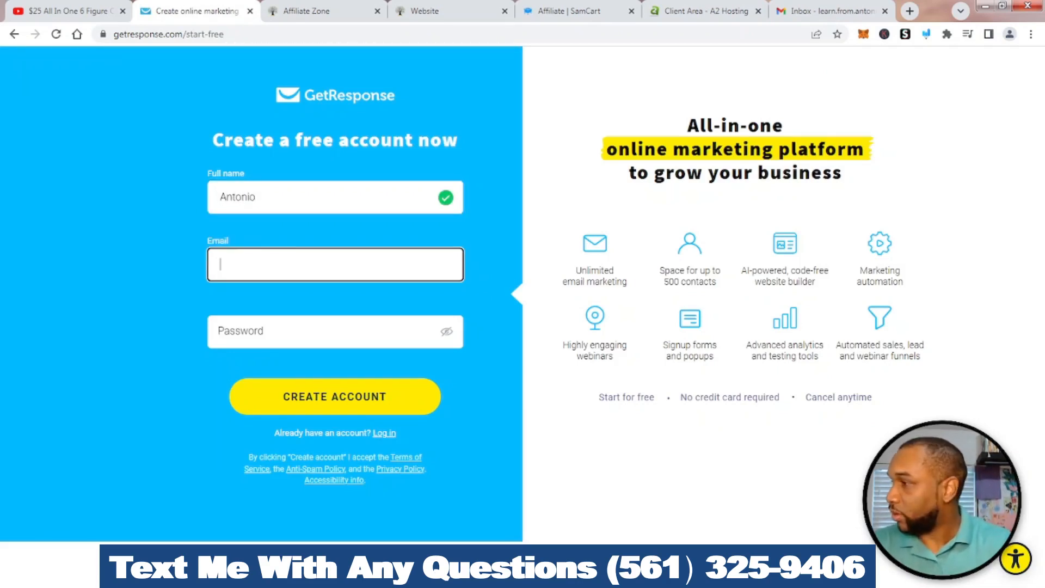
left_click(257, 197)
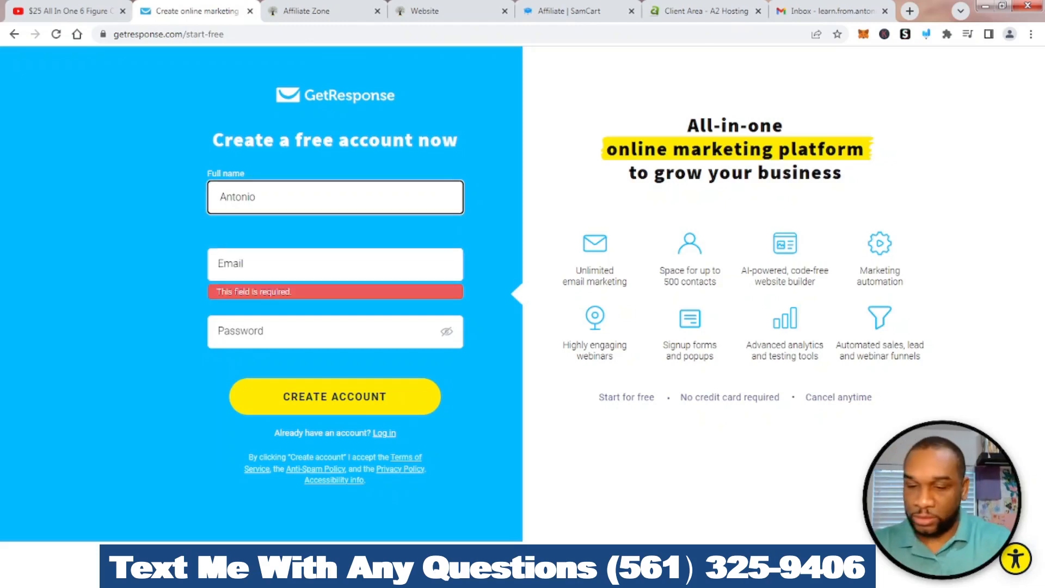
type("S")
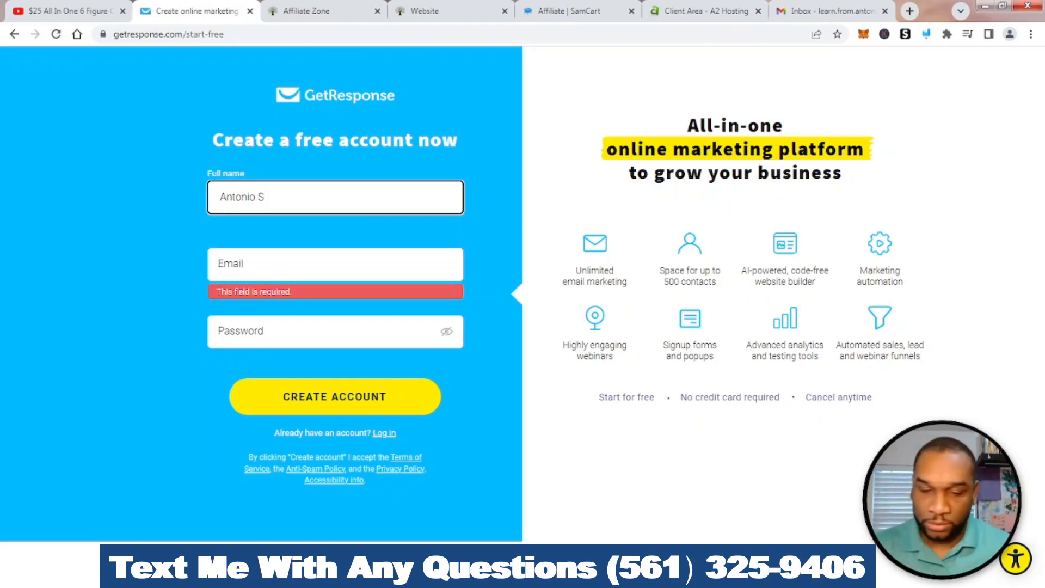
key("Tab")
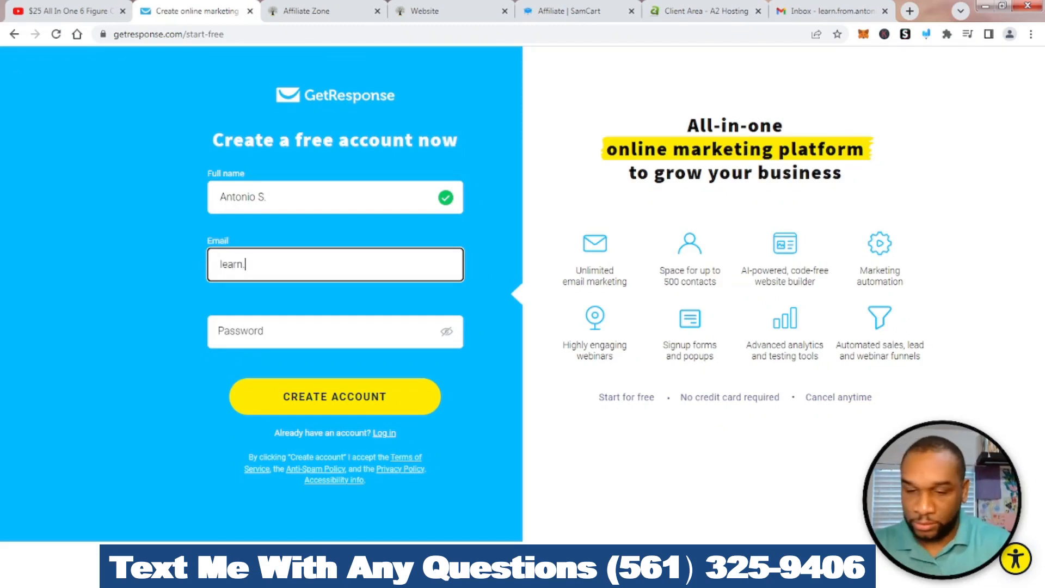
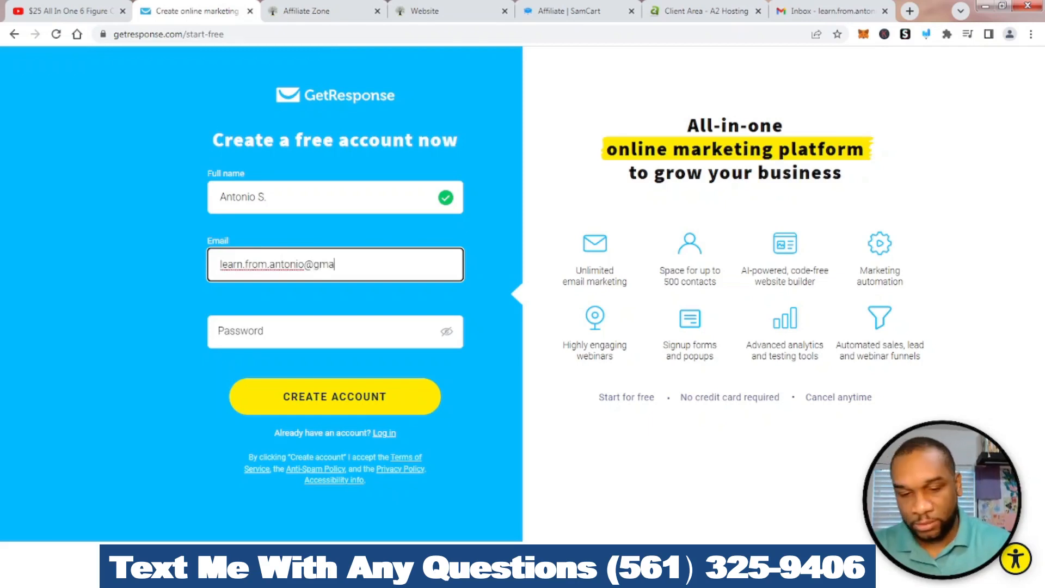
key("Tab")
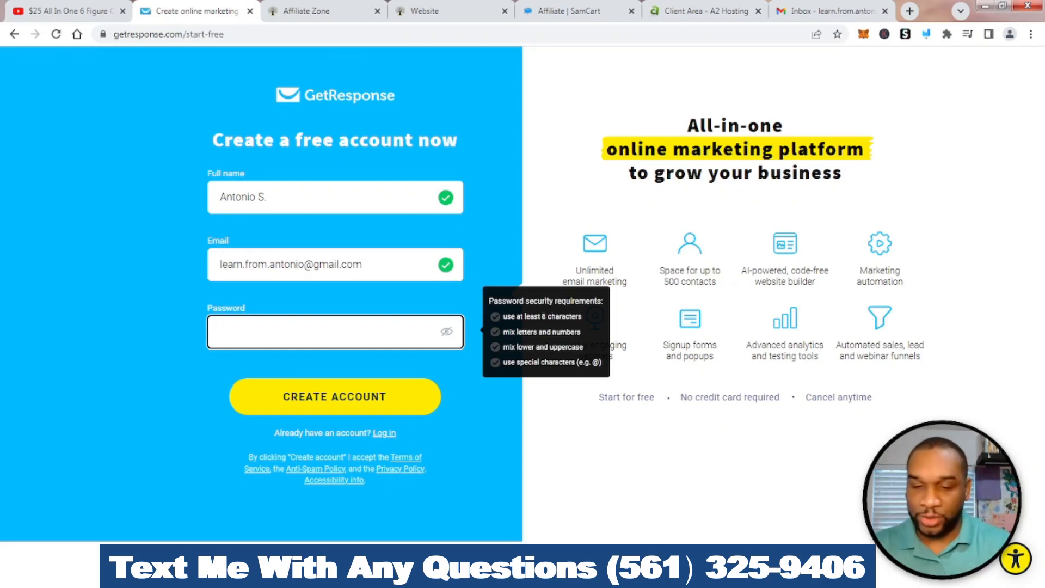
Set the account password and submit the free account form
type("•••••••")
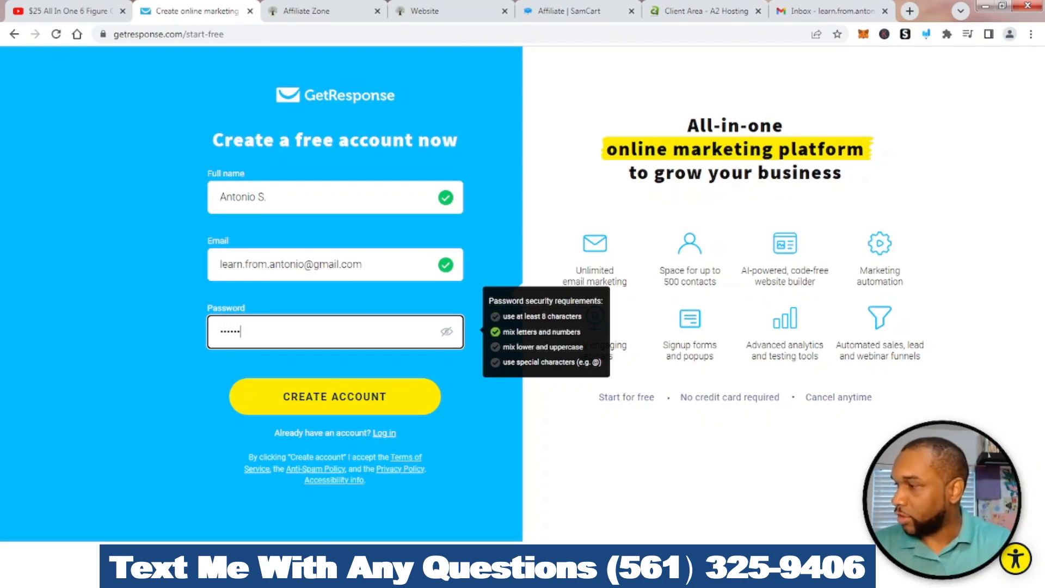
key("BackSpace")
key("BackSpace")
key("BackSpace")
key("BackSpace")
key("BackSpace")
key("BackSpace")
key("BackSpace")
type("••••")
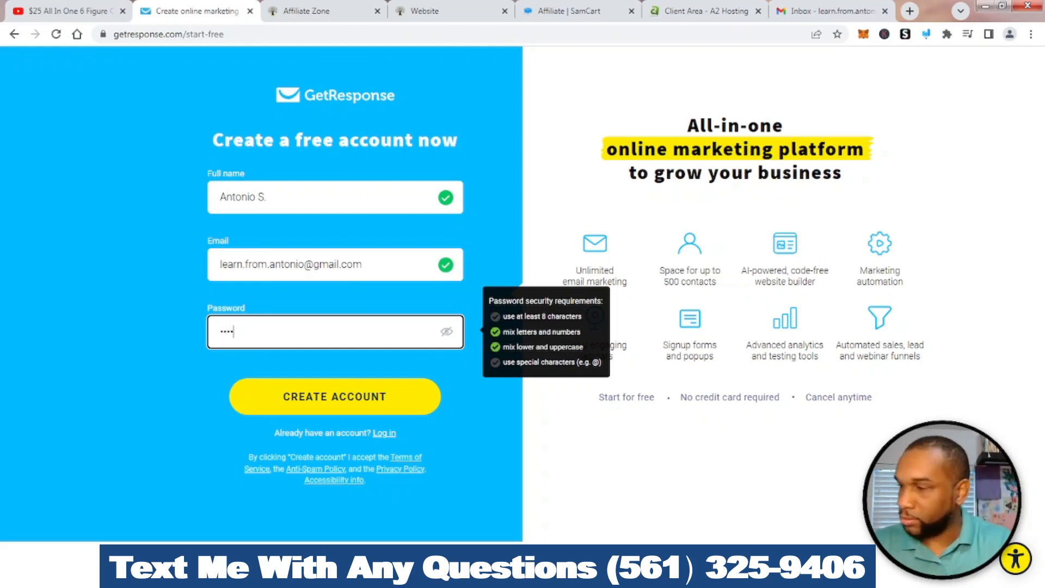
type("•••••")
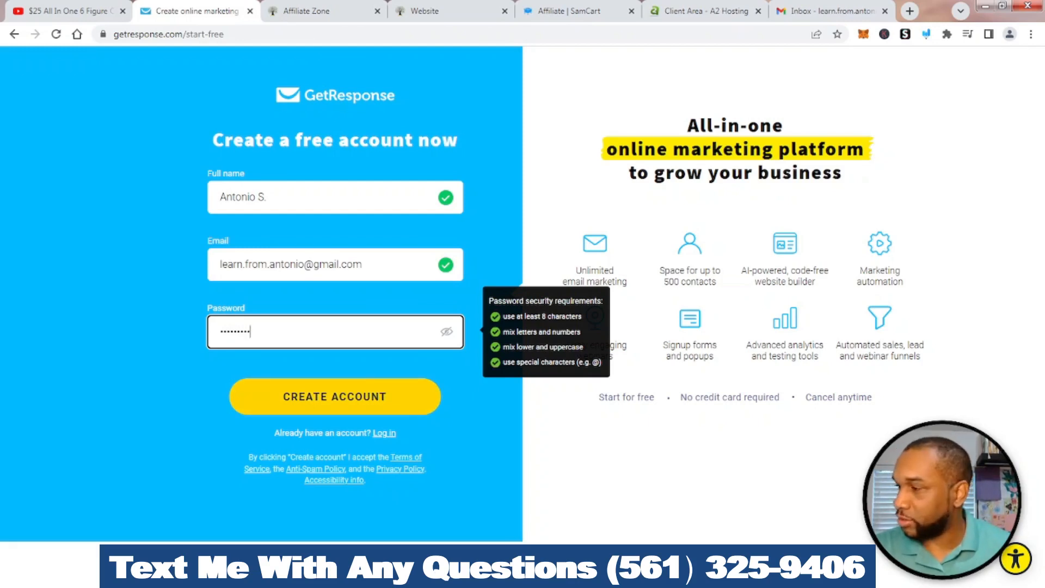
key("Return")
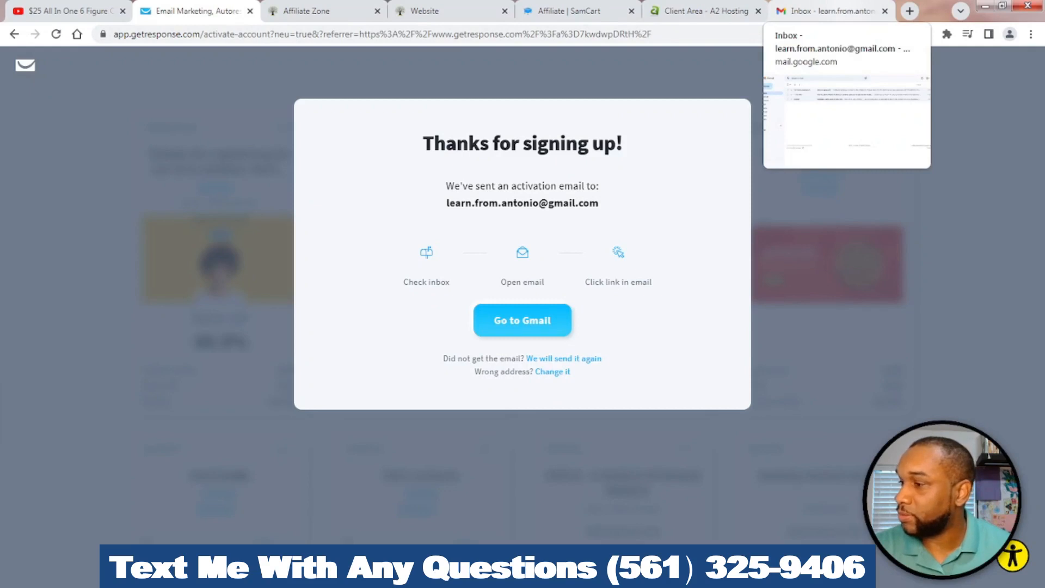
Open the 'Please activate your GetResponse account' email in Gmail and click Activate my account
left_click(522, 320)
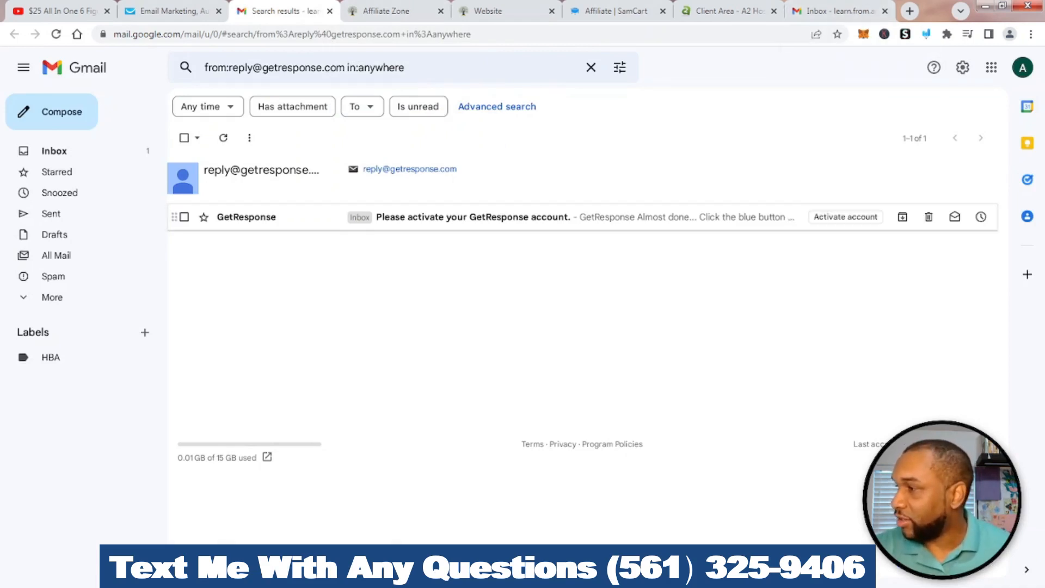
left_click(474, 217)
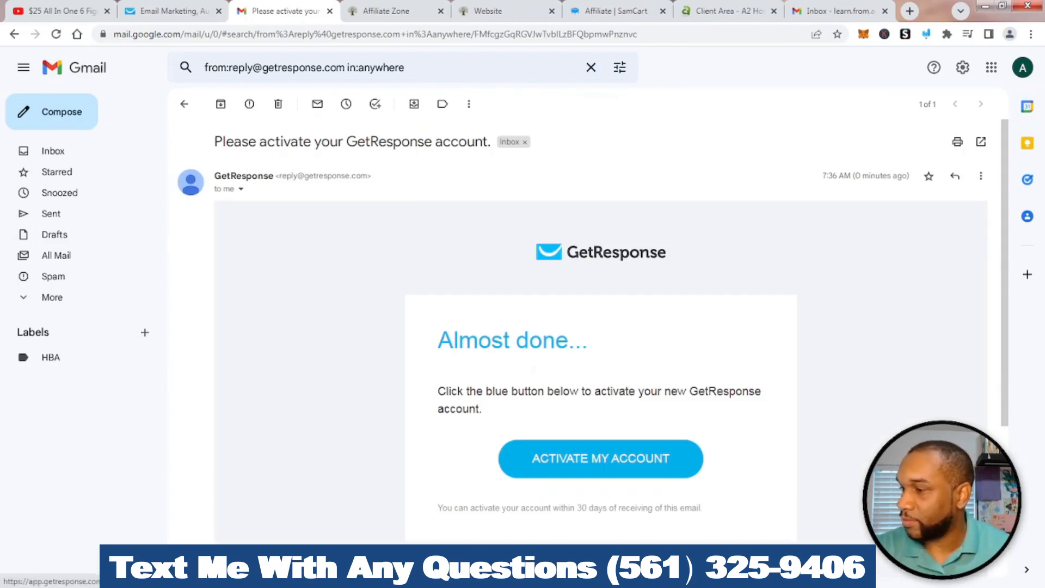
left_click(600, 458)
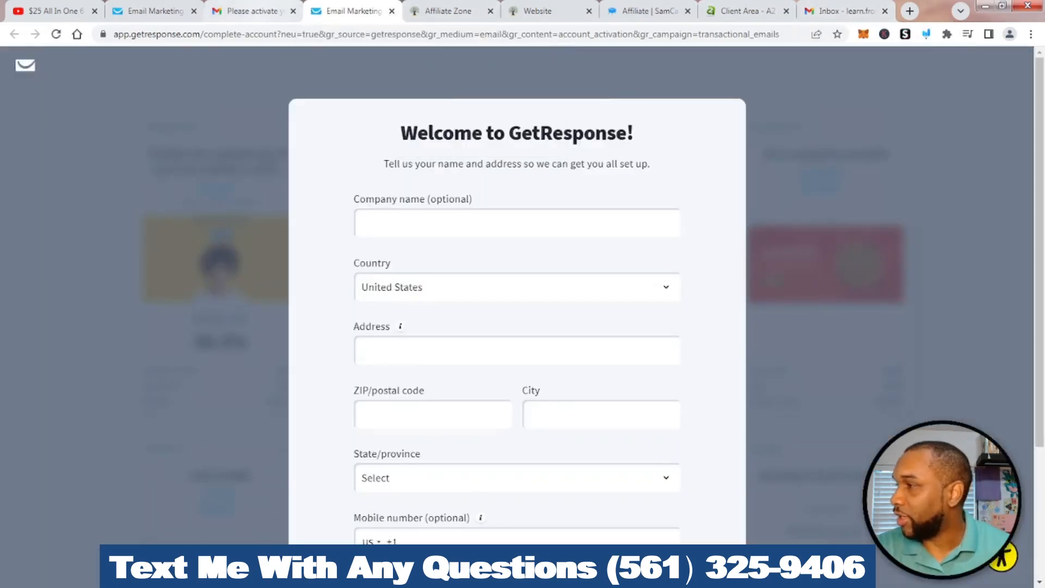
Close the Gmail and duplicate GetResponse tabs and scroll through the Welcome details form
left_click(293, 11)
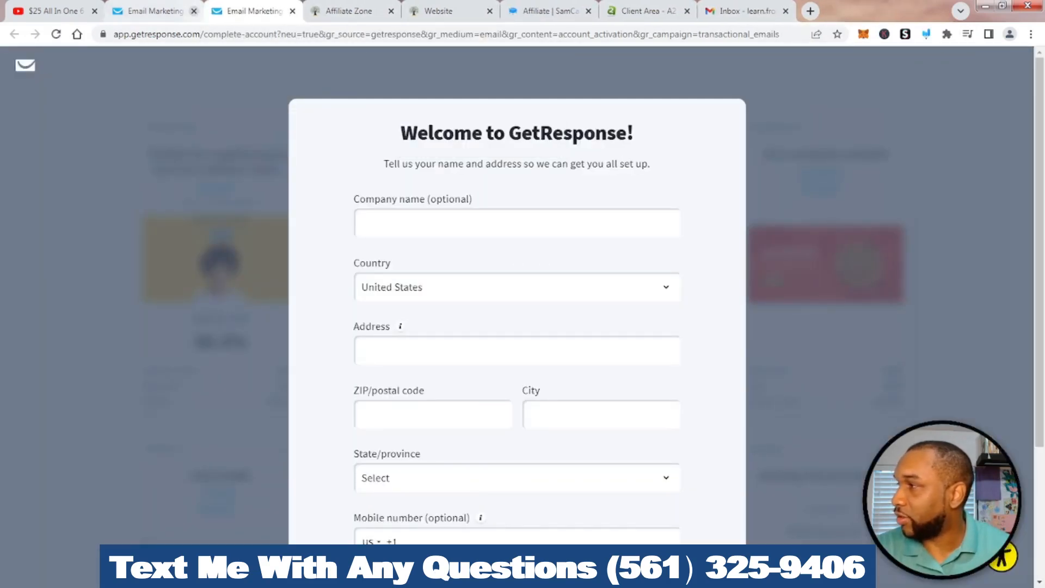
left_click(194, 11)
scroll(517, 294, "down", 2)
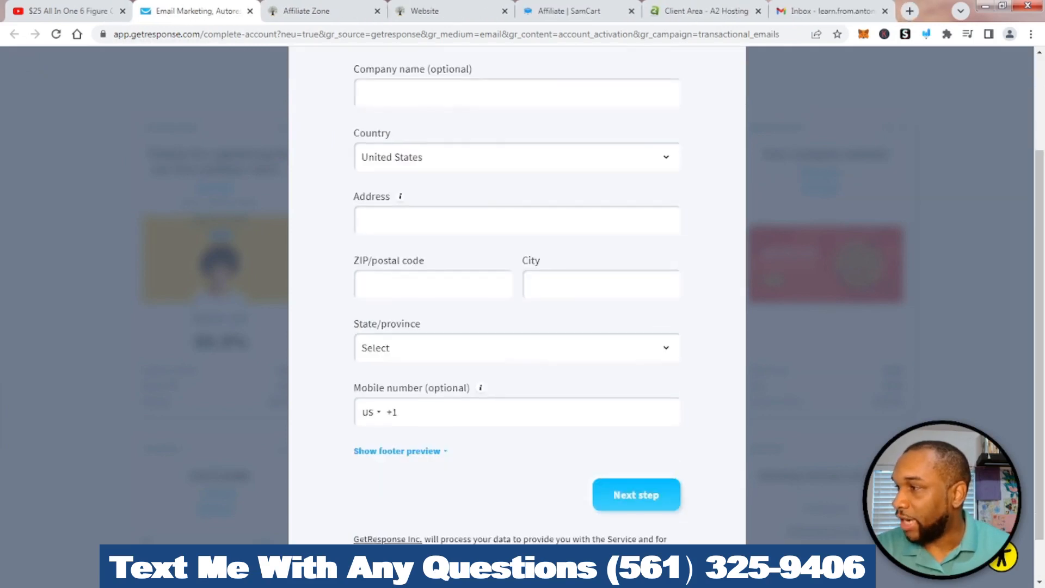
scroll(517, 293, "up", 2)
scroll(517, 294, "down", 2)
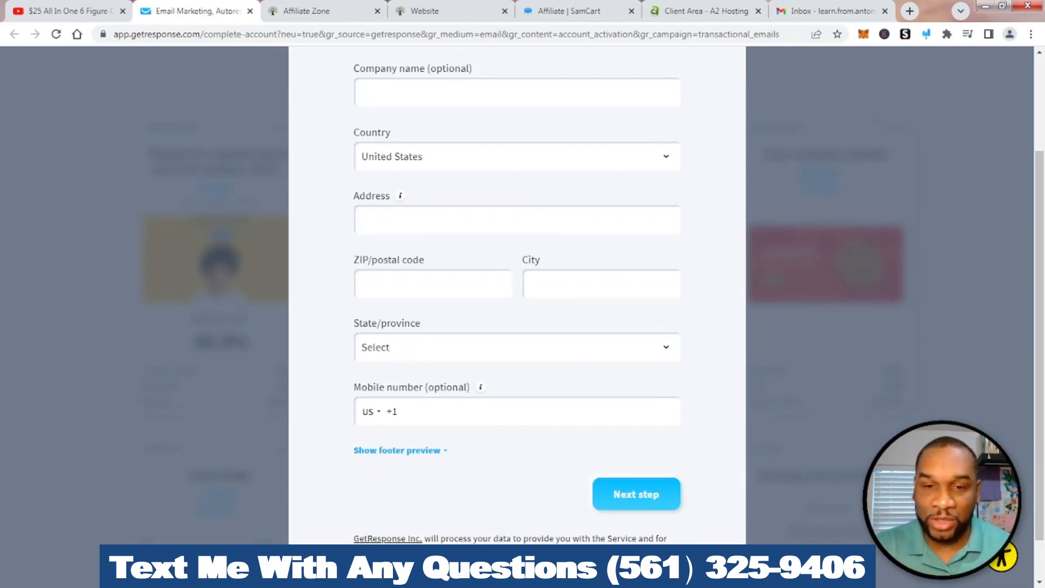
scroll(517, 294, "down", 1)
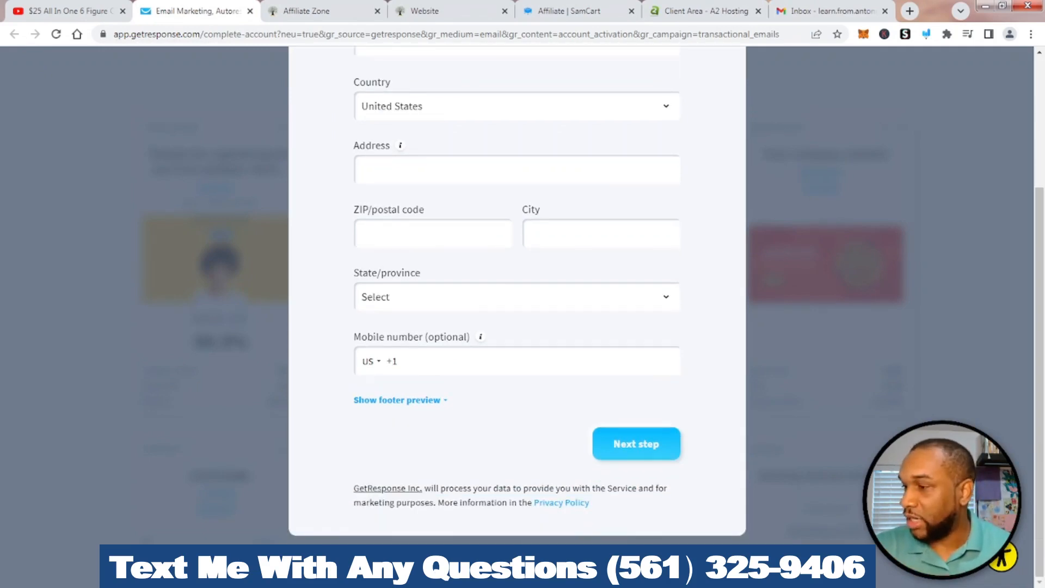
scroll(517, 294, "up", 3)
scroll(517, 294, "down", 1)
scroll(517, 294, "down", 3)
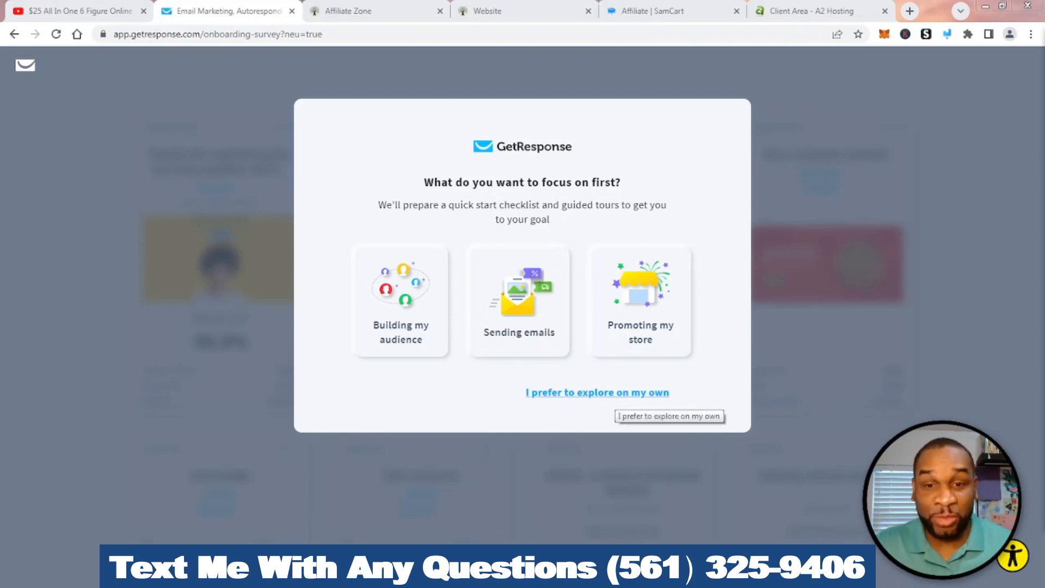
Skip onboarding to the dashboard and briefly circle the 30-day trial notice
left_click(610, 392)
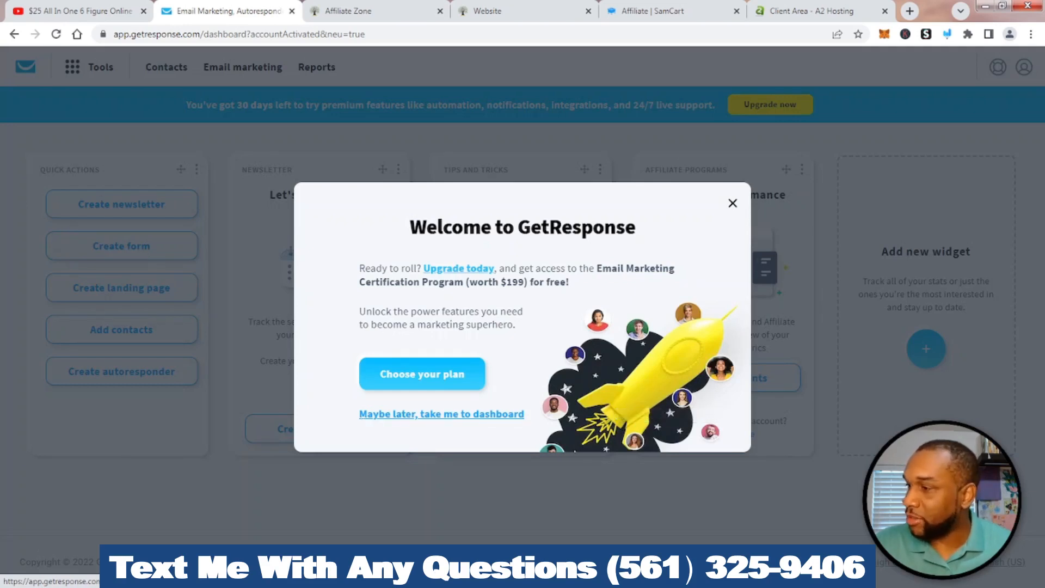
left_click(441, 413)
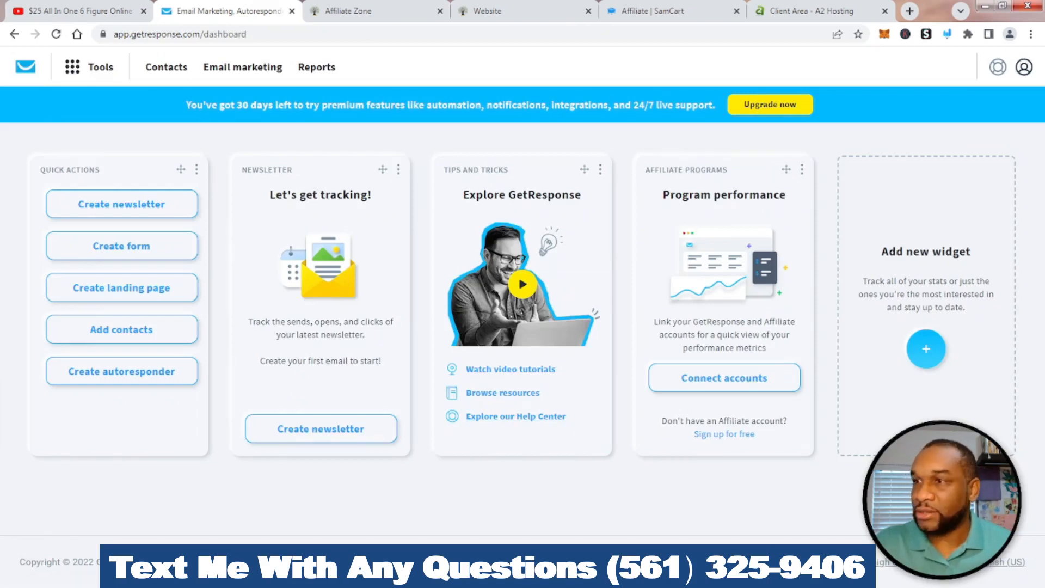
left_click(947, 34)
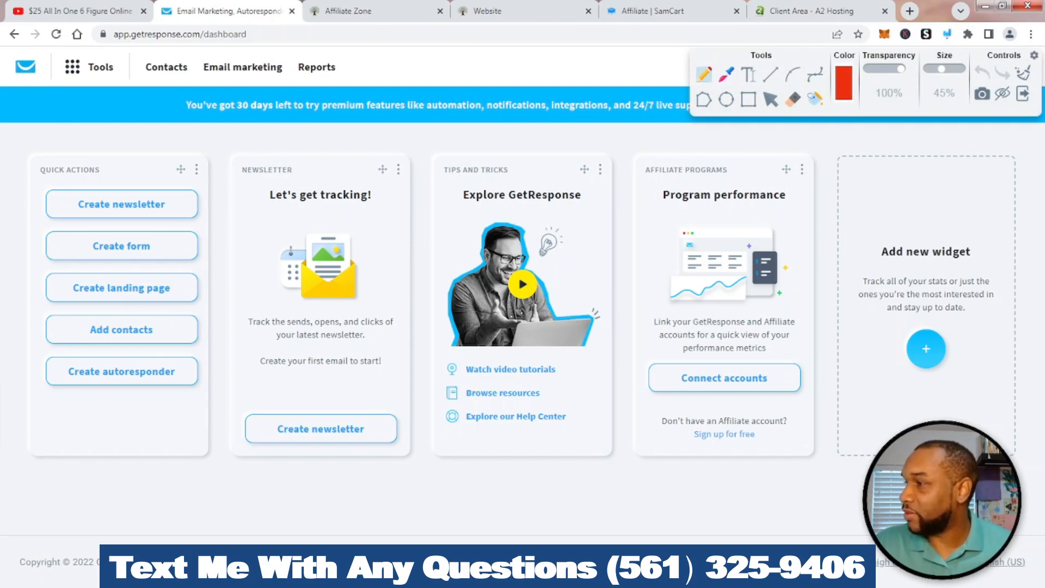
mouse_move(489, 92)
left_mouse_down()
mouse_move(180, 103)
mouse_move(365, 140)
mouse_move(493, 110)
mouse_move(490, 94)
left_mouse_up()
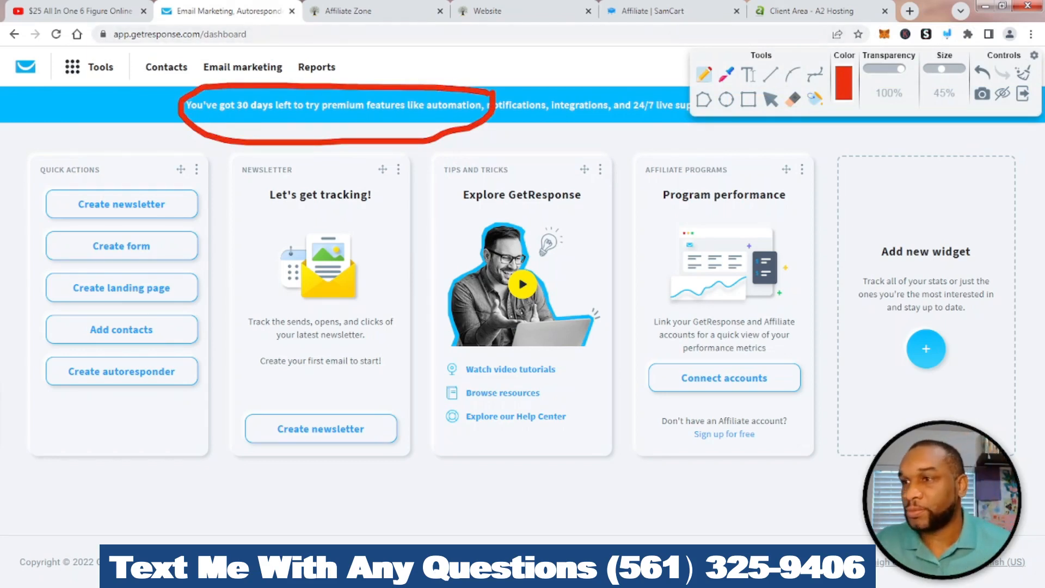
left_click(1023, 73)
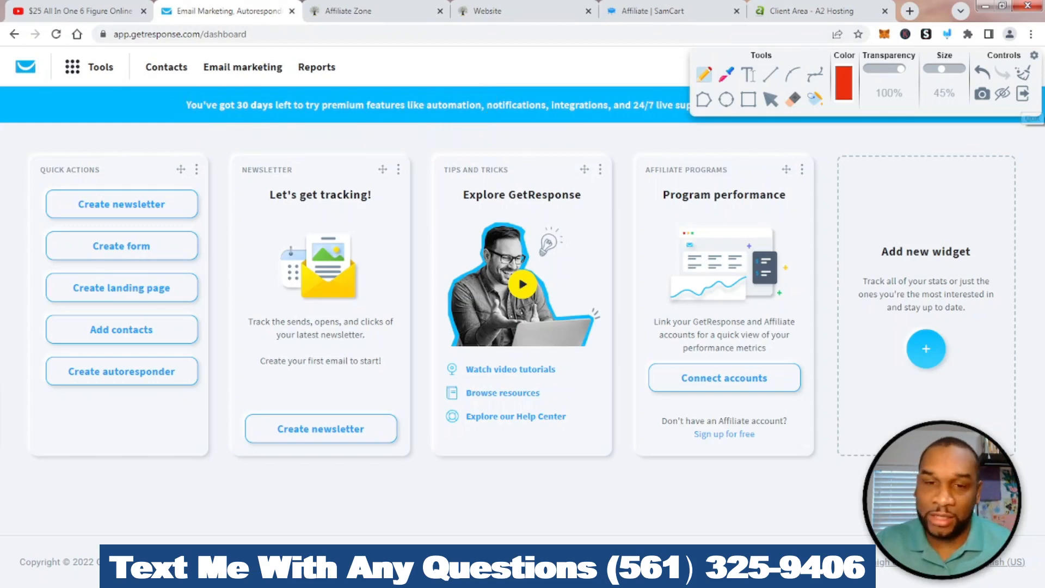
left_click(1023, 94)
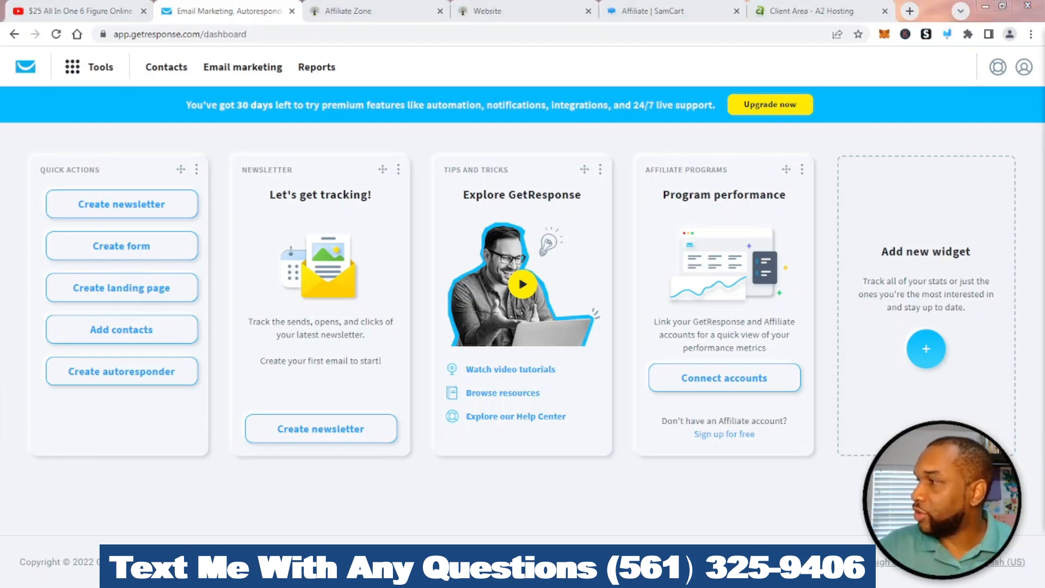
Briefly point an arrow at Contacts, then open the contact lists page
left_click(947, 34)
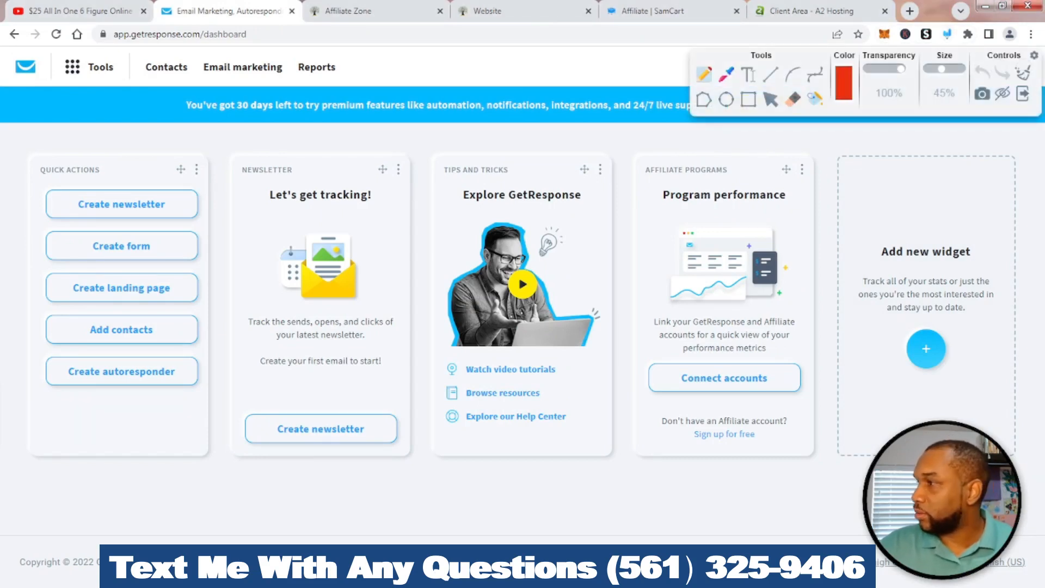
mouse_move(164, 136)
left_mouse_down()
mouse_move(164, 106)
mouse_move(153, 98)
mouse_move(181, 93)
left_mouse_up()
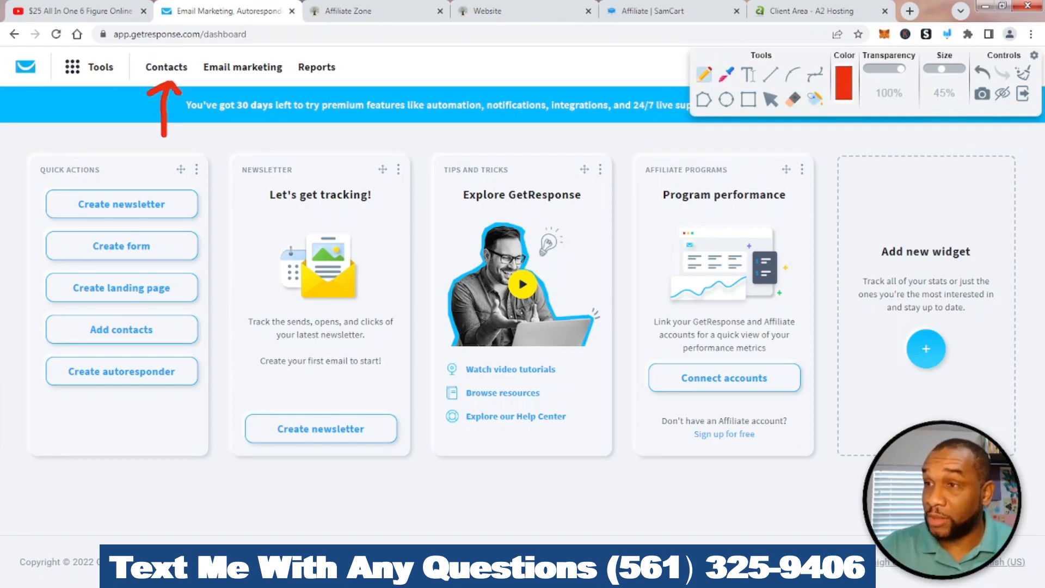
left_click(1022, 72)
left_click(1023, 94)
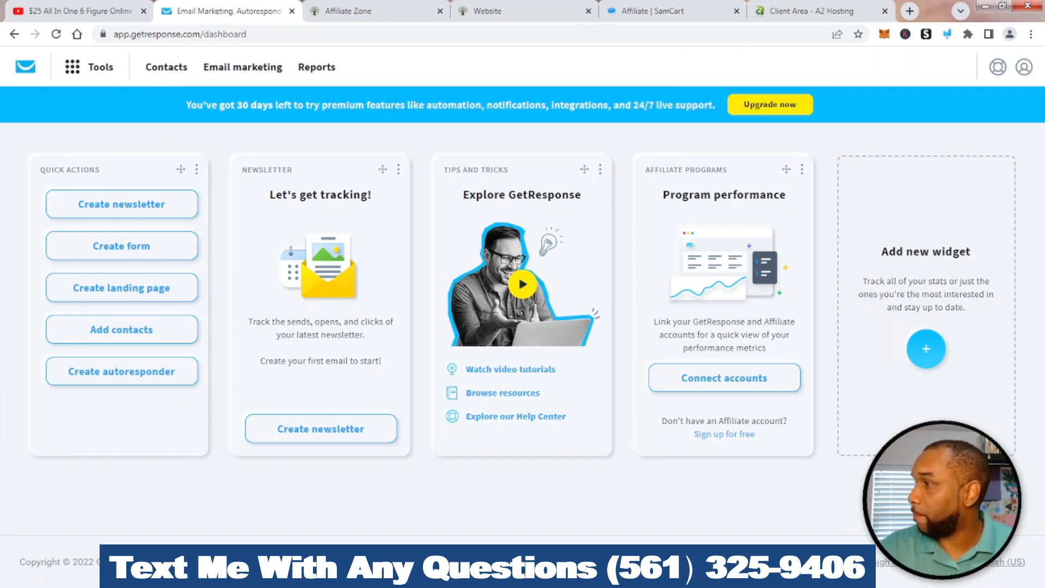
left_click(166, 67)
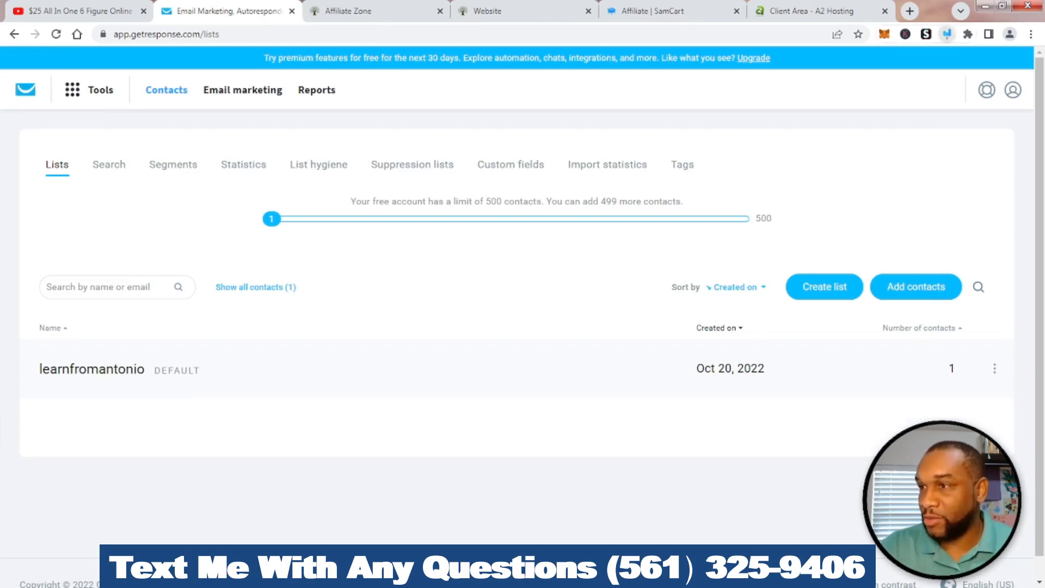
Briefly circle the default list, then open the Create list dialog
left_click(947, 34)
mouse_move(117, 335)
left_mouse_down()
mouse_move(63, 402)
mouse_move(218, 332)
mouse_move(141, 321)
left_mouse_up()
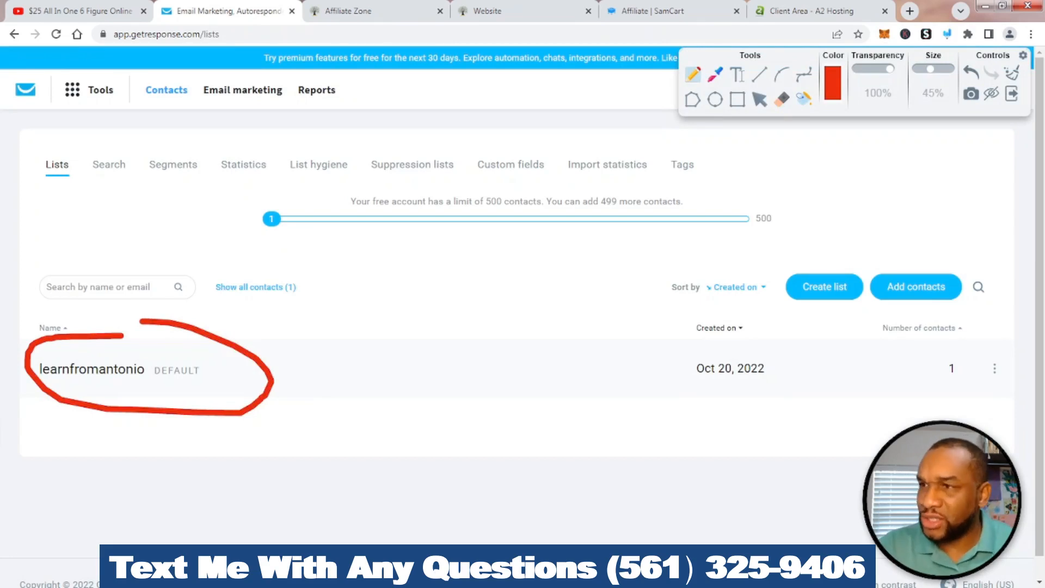
left_click(1011, 73)
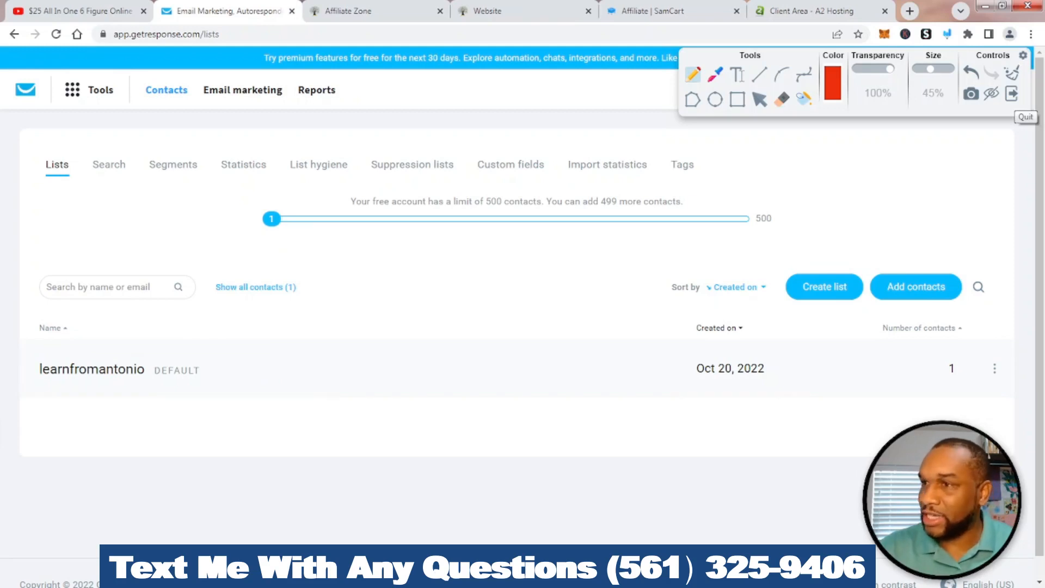
left_click(1011, 94)
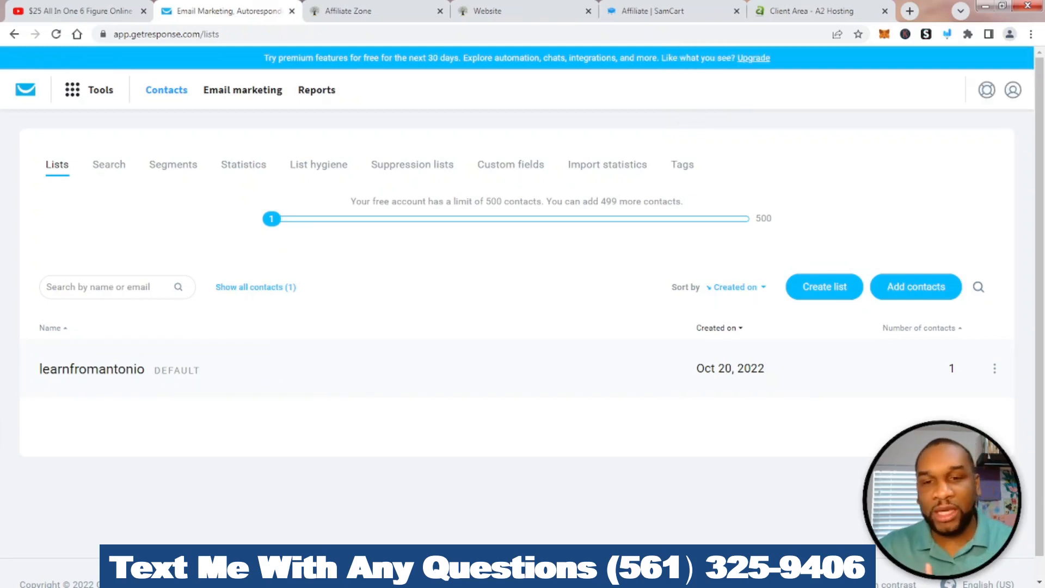
mouse_move(994, 368)
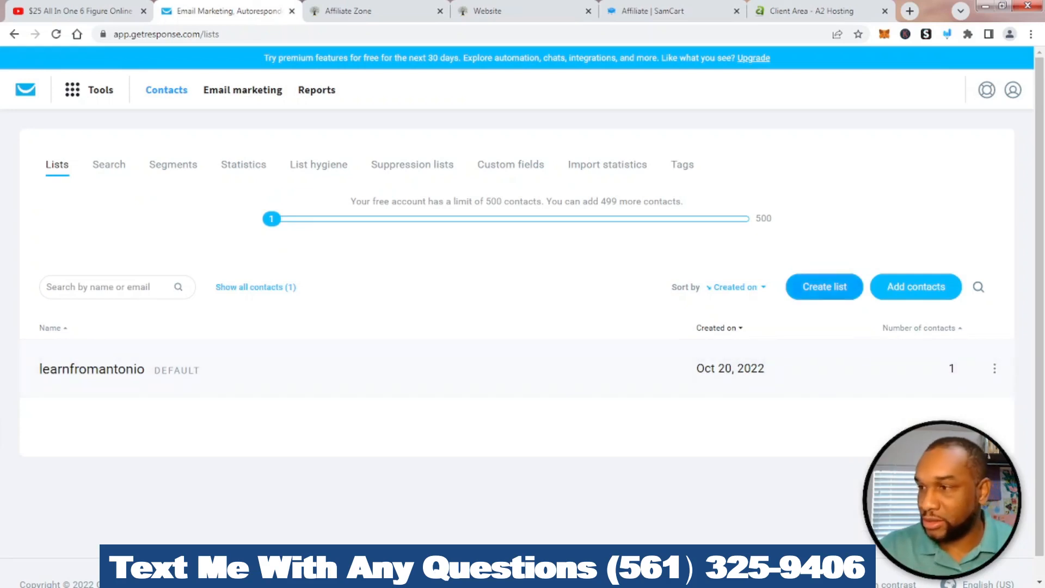
left_click(824, 286)
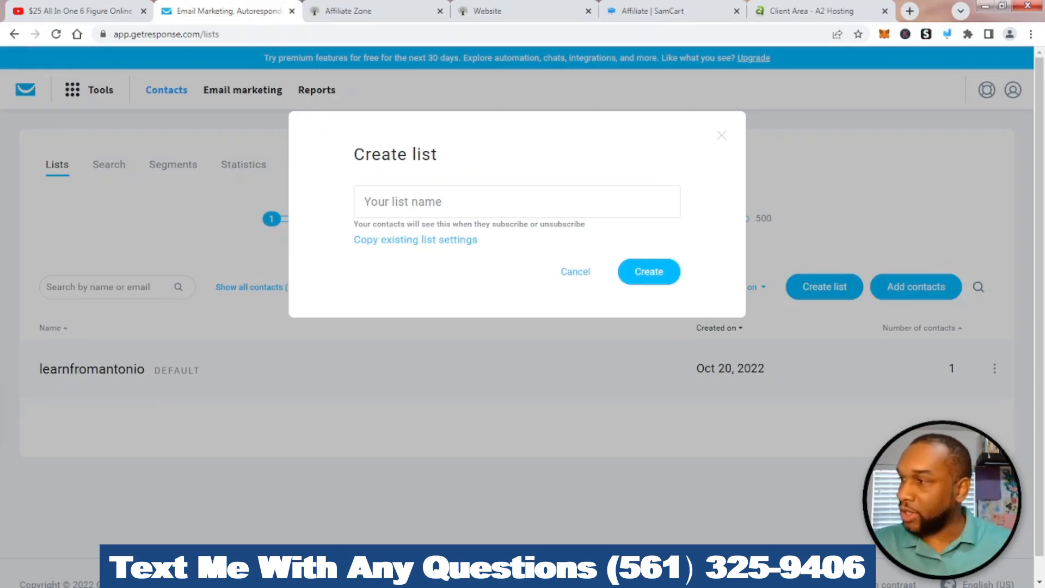
Name the new list 'HBA Leads' and create it
left_click(517, 202)
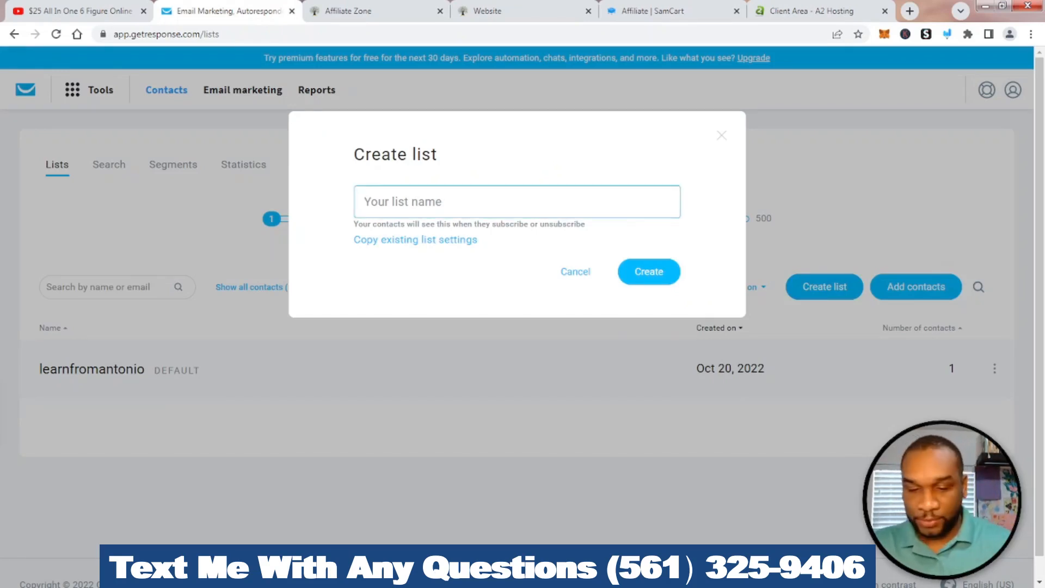
type("HBA")
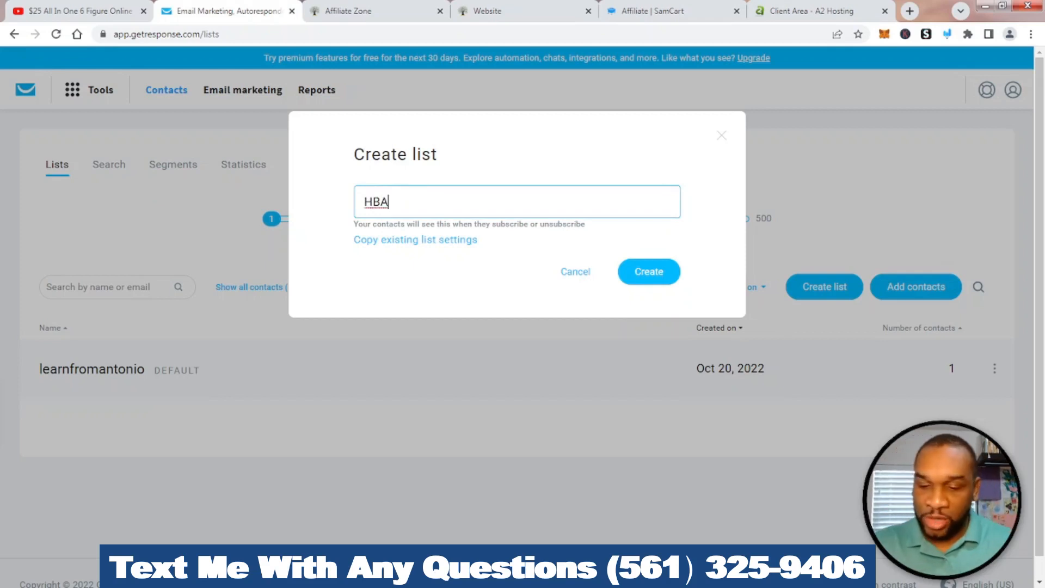
type(" Con")
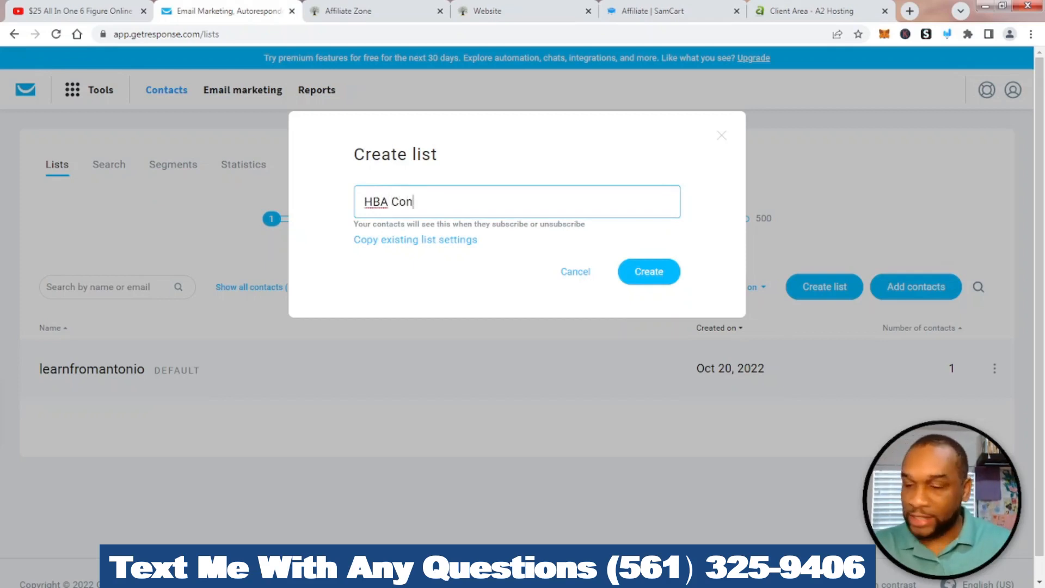
key("BackSpace")
key("BackSpace")
key("BackSpace")
key("BackSpace")
type("Leads")
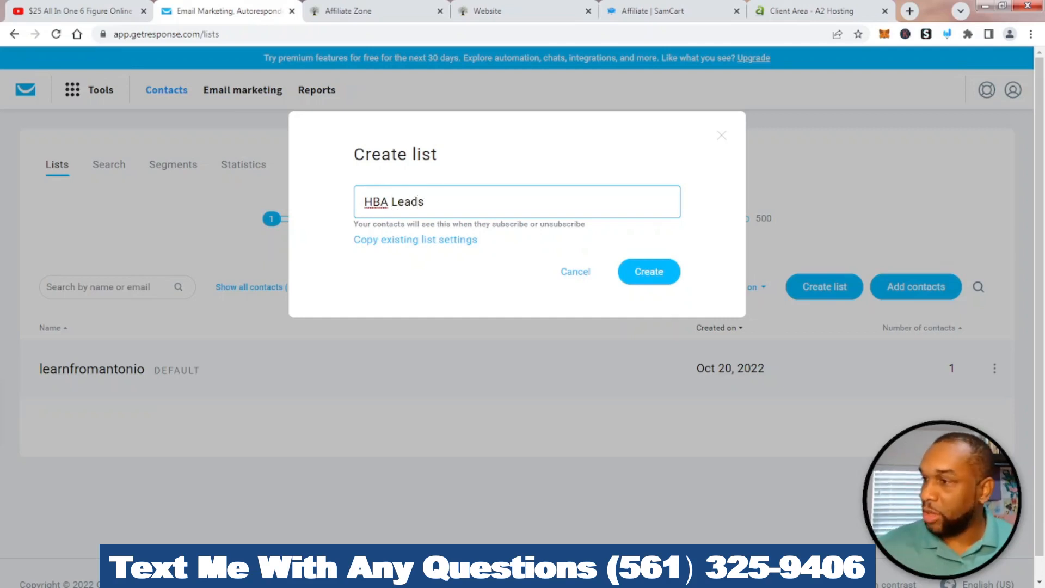
key("Return")
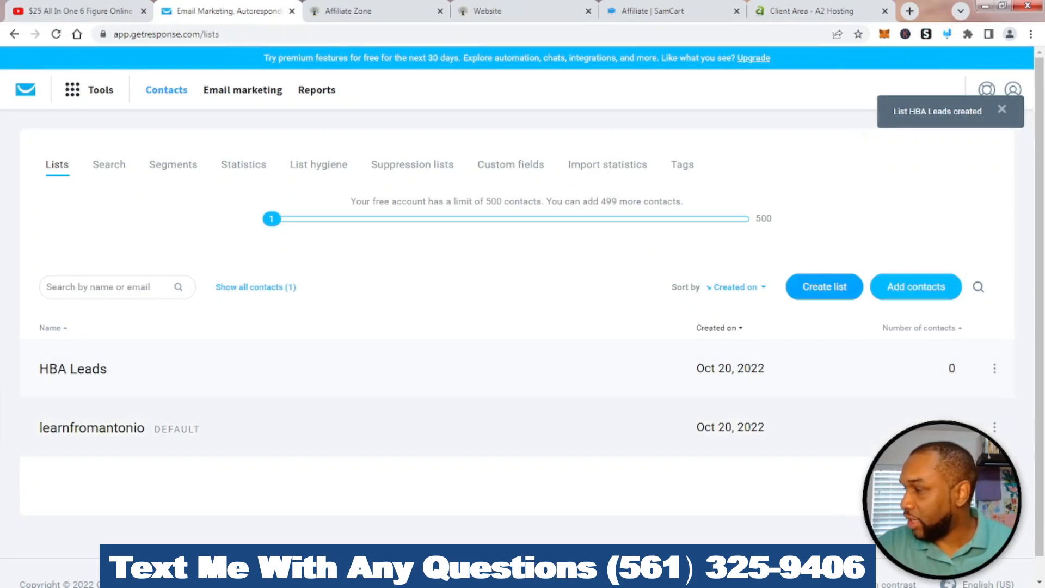
Open the actions menu for the original default list
left_click(994, 427)
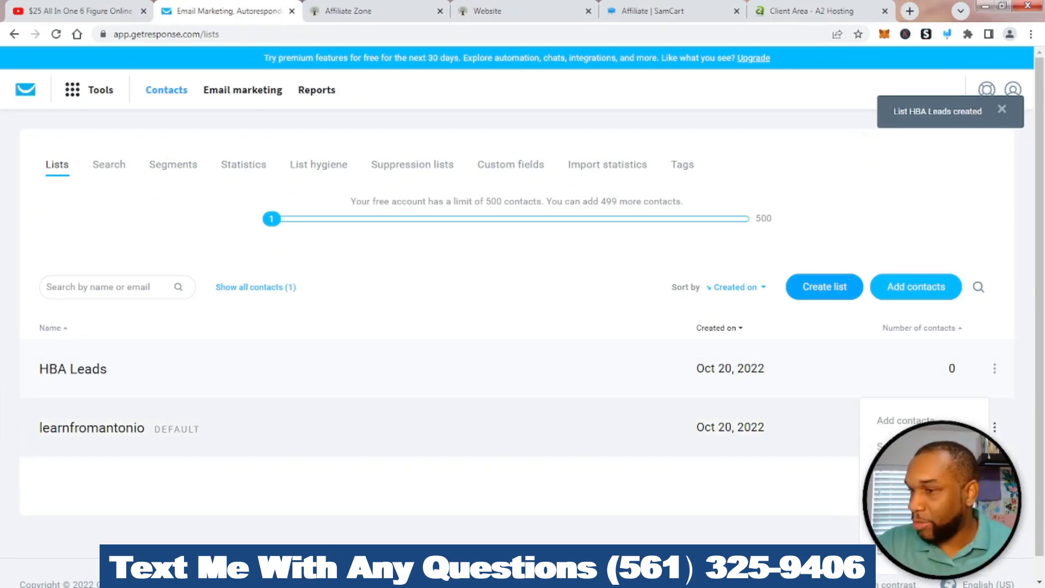
scroll(523, 317, "down", 1)
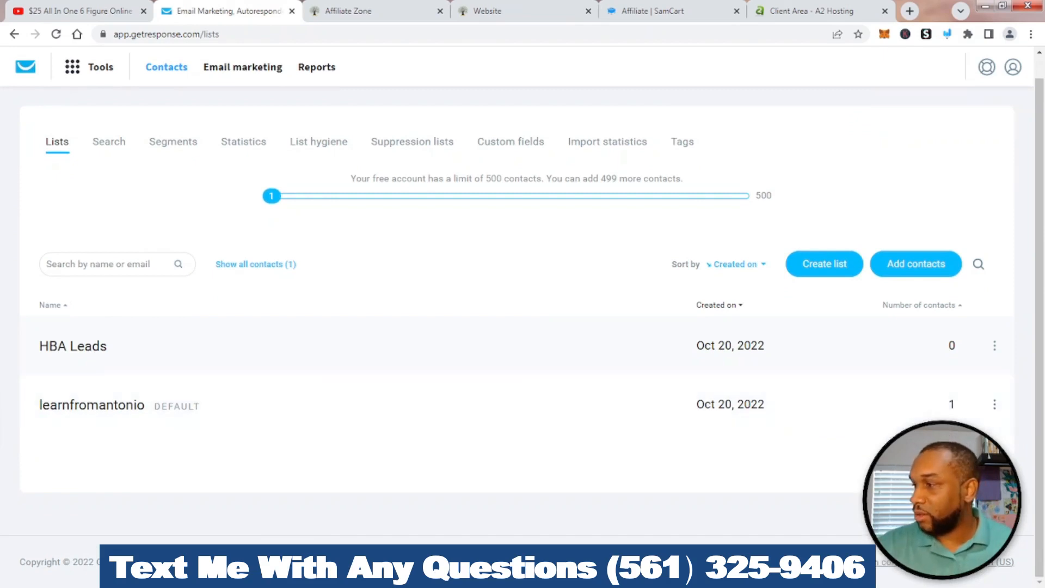
mouse_move(994, 345)
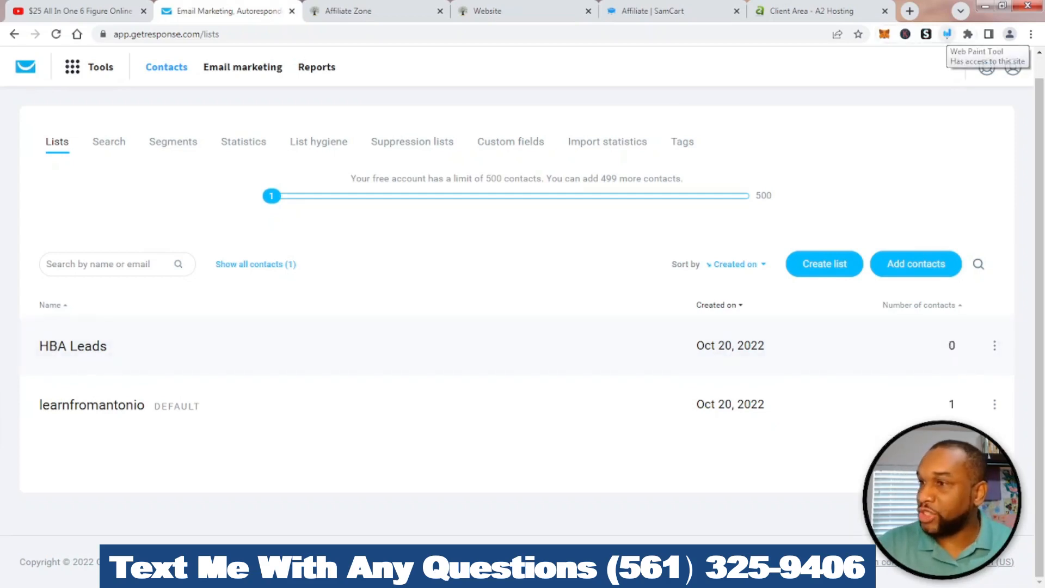
Draw an on-screen arrow pointing at the HBA Leads actions, then clear it
left_click(947, 33)
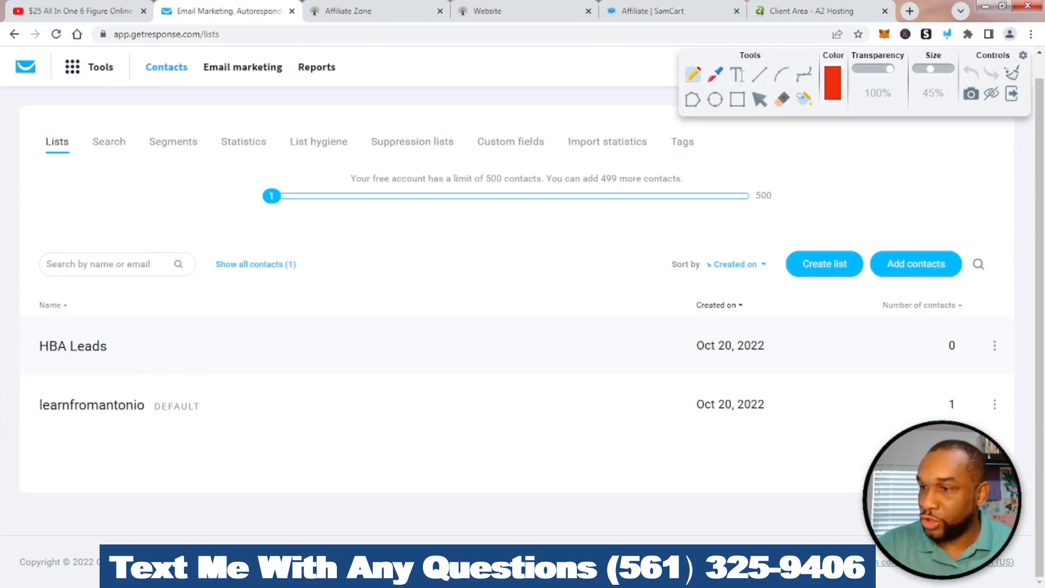
mouse_move(959, 381)
left_mouse_down()
mouse_move(985, 357)
mouse_move(976, 359)
mouse_move(994, 374)
left_mouse_up()
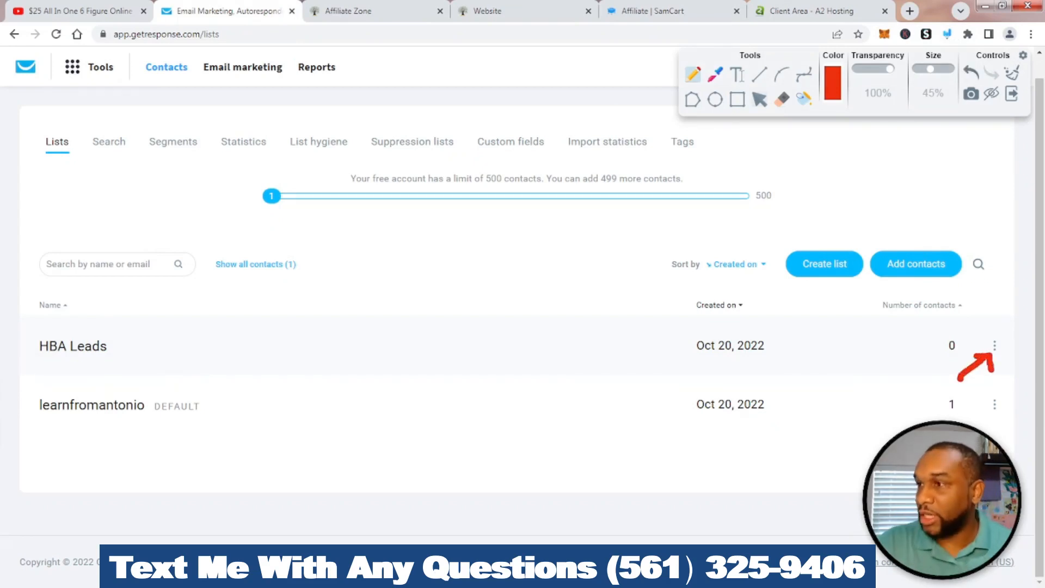
left_click(1012, 73)
left_click(1011, 94)
Make HBA Leads the default contact list, then circle the original list on screen
left_click(994, 345)
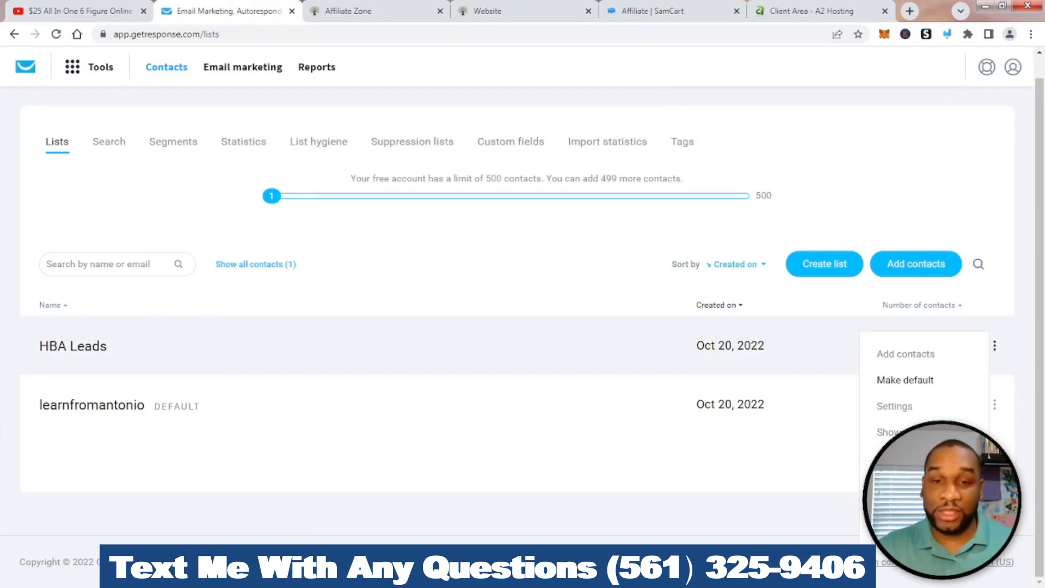
left_click(905, 380)
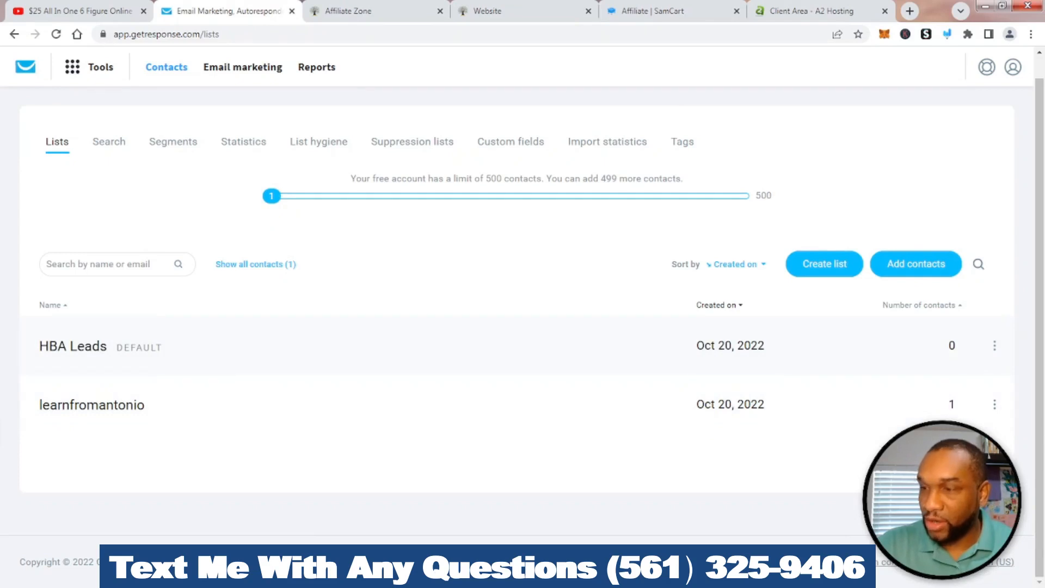
mouse_move(994, 404)
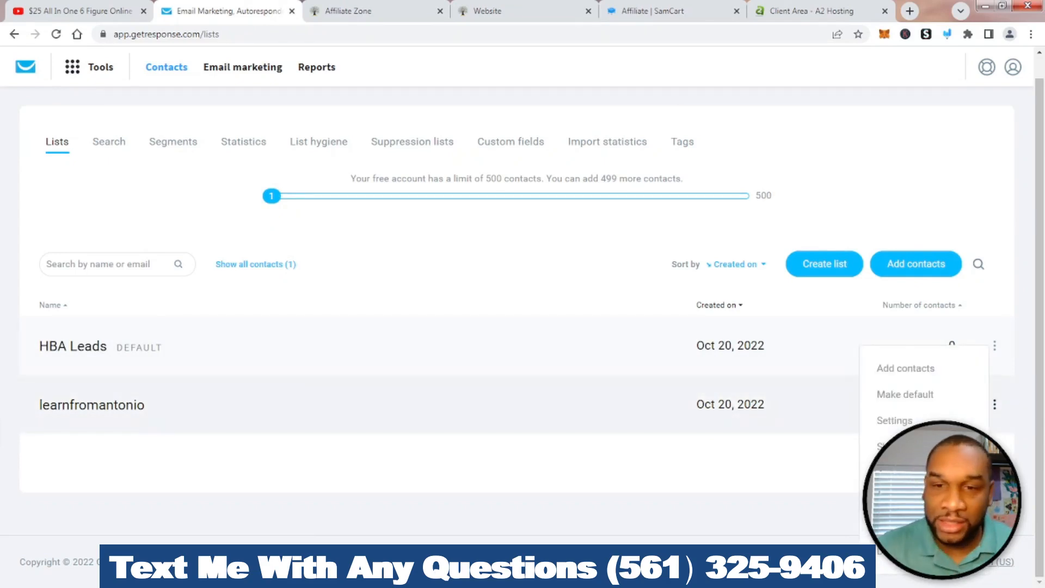
left_click(947, 34)
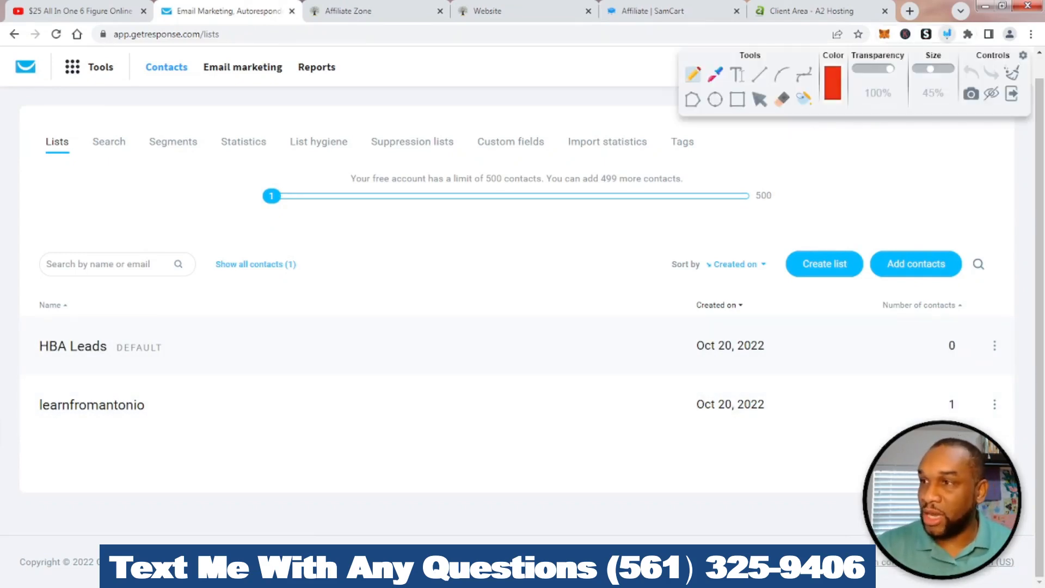
mouse_move(155, 384)
left_mouse_down()
mouse_move(49, 386)
mouse_move(114, 436)
mouse_move(154, 383)
left_mouse_up()
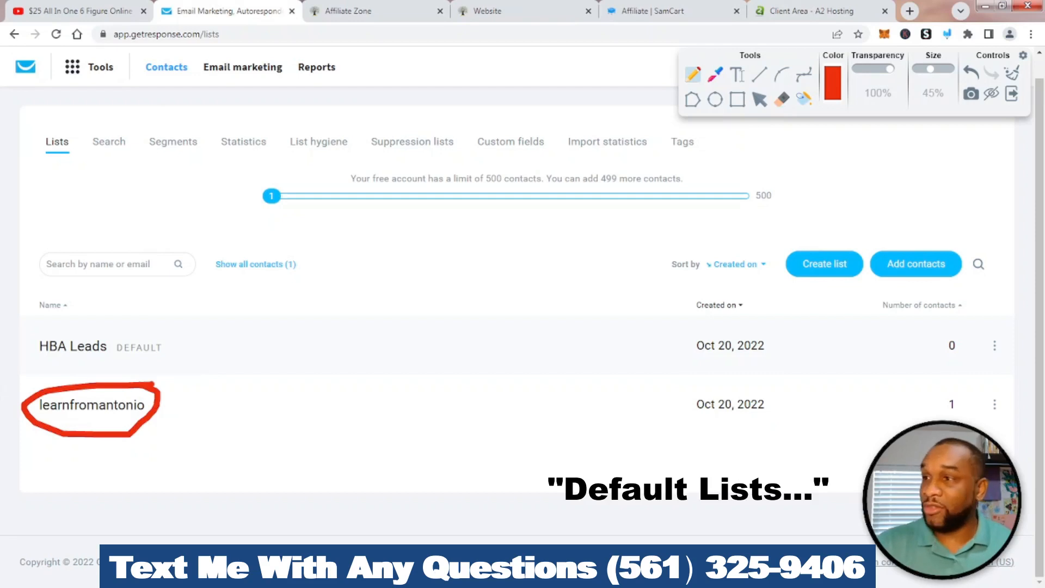
Clear the annotation and delete the original contact list together with its contacts
key("ctrl+z")
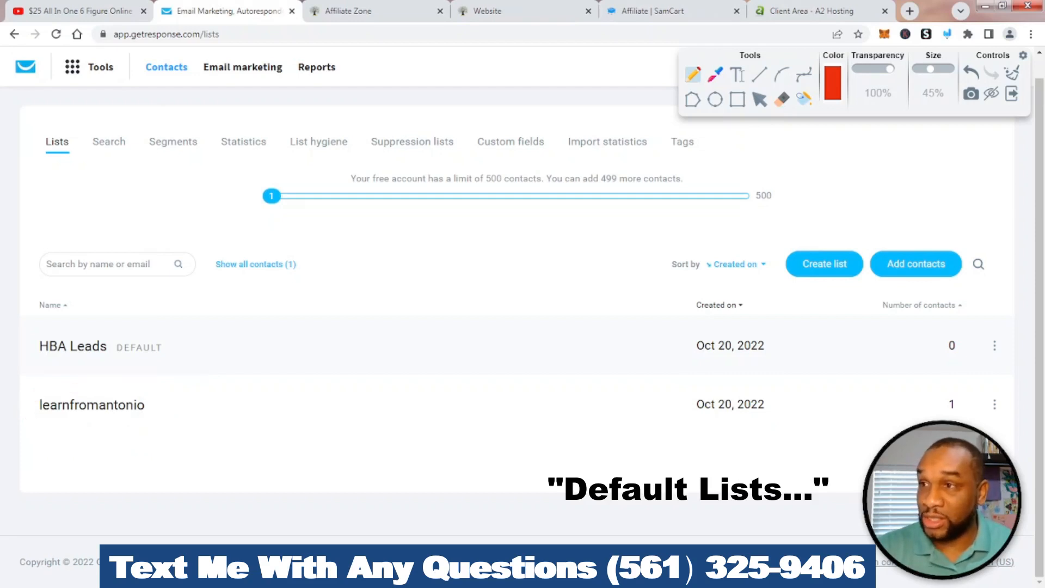
left_click(1011, 94)
mouse_move(994, 404)
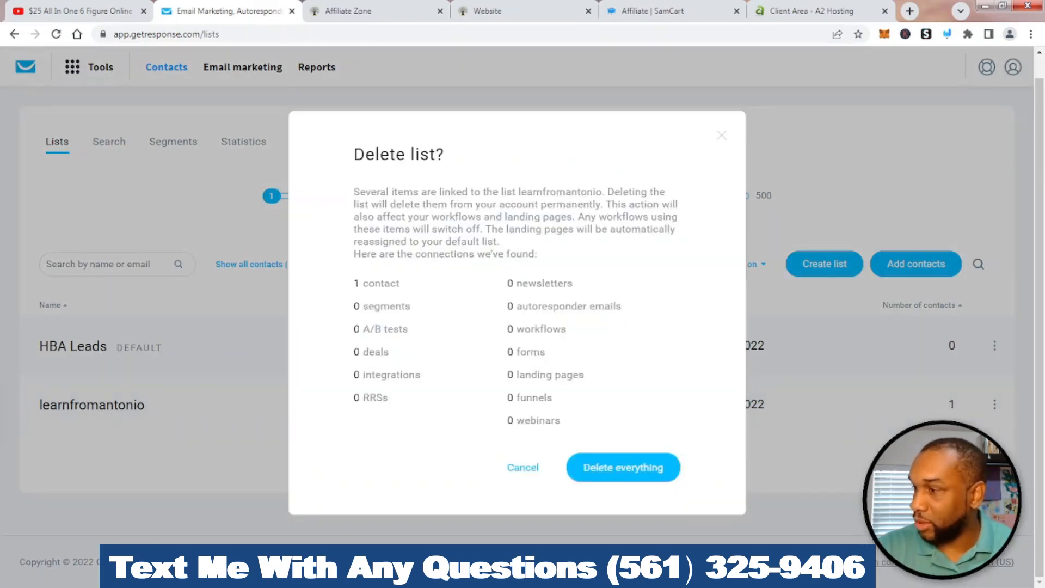
left_click(624, 467)
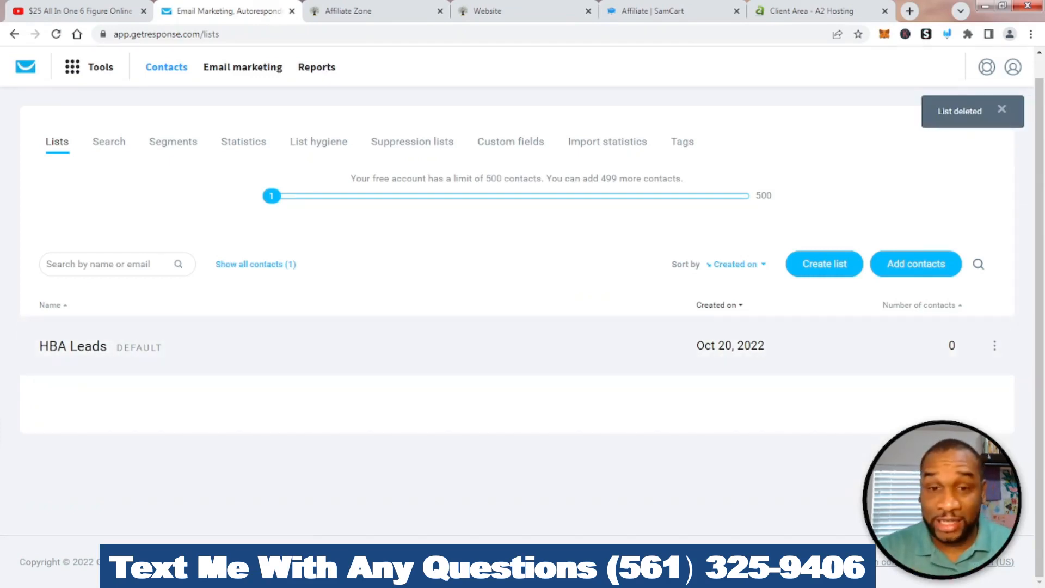
left_click(995, 346)
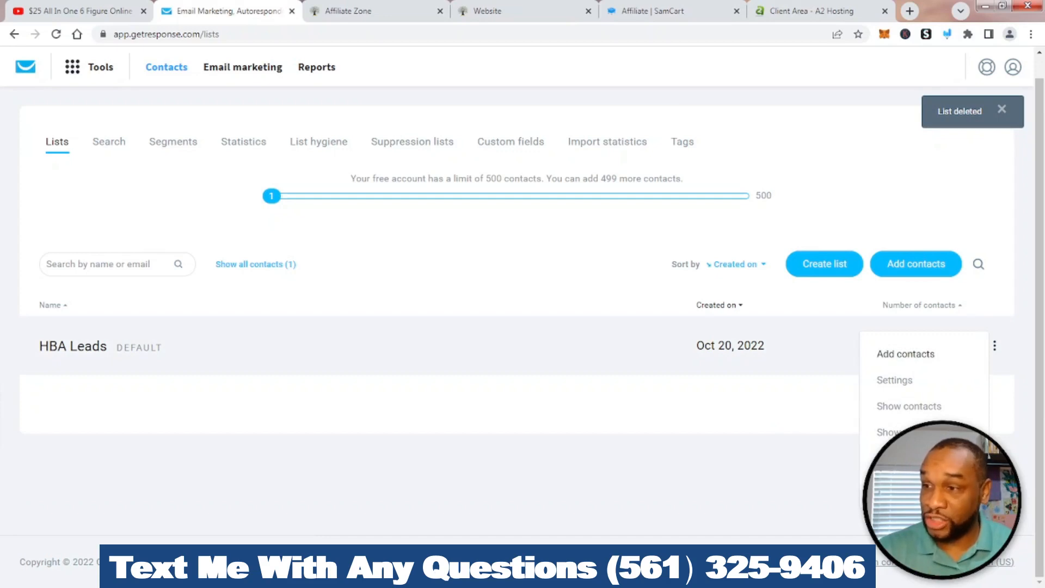
Open Add contacts for HBA Leads and choose adding contacts one by one
left_click(905, 353)
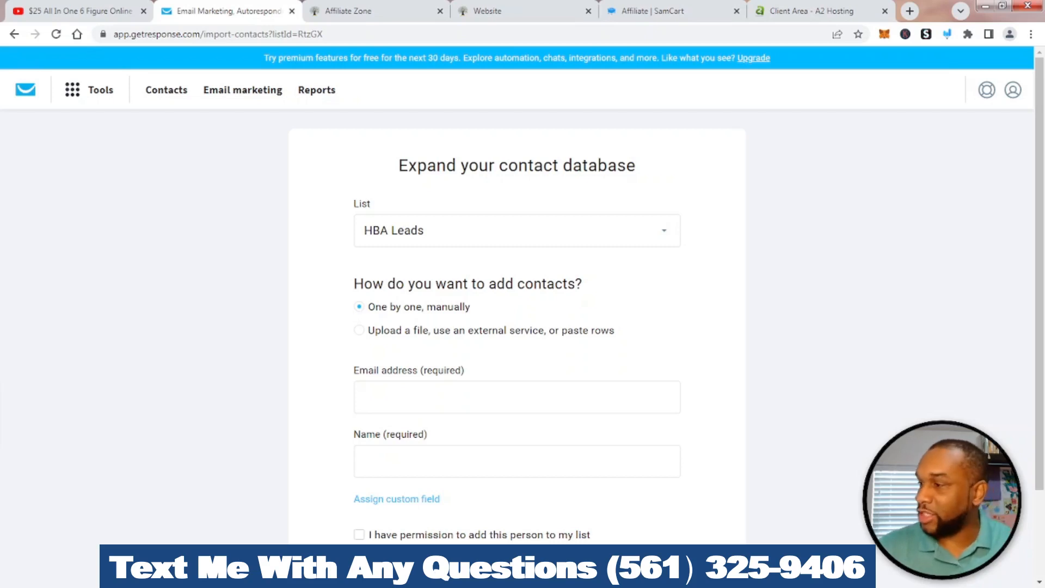
scroll(522, 313, "down", 2)
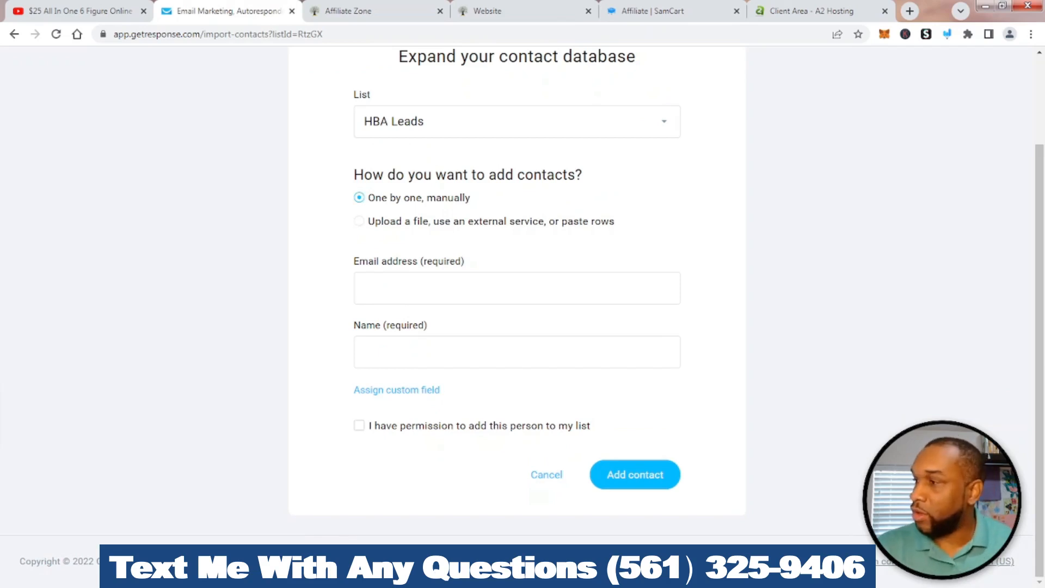
left_click(358, 221)
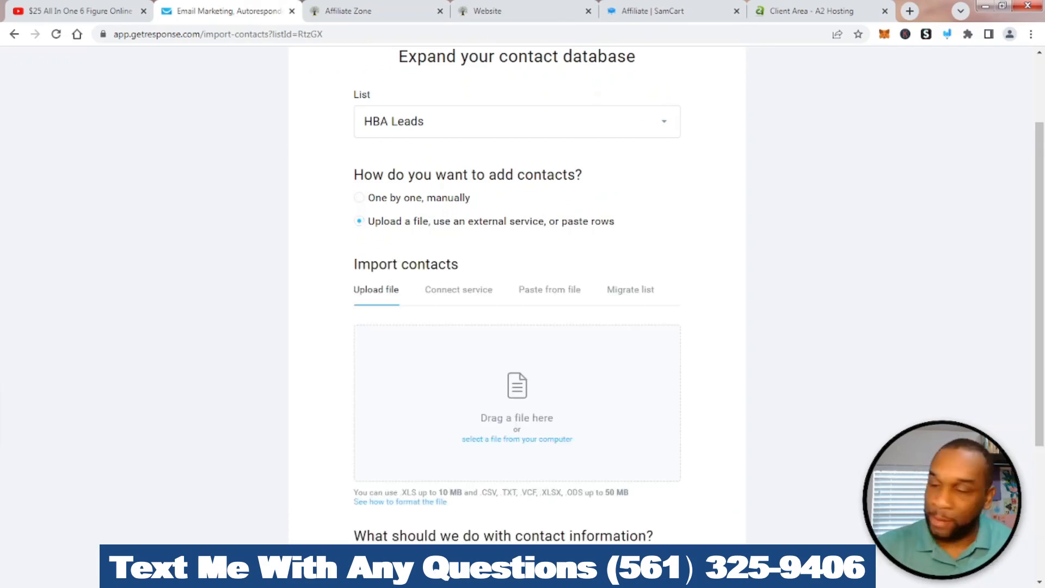
left_click(360, 198)
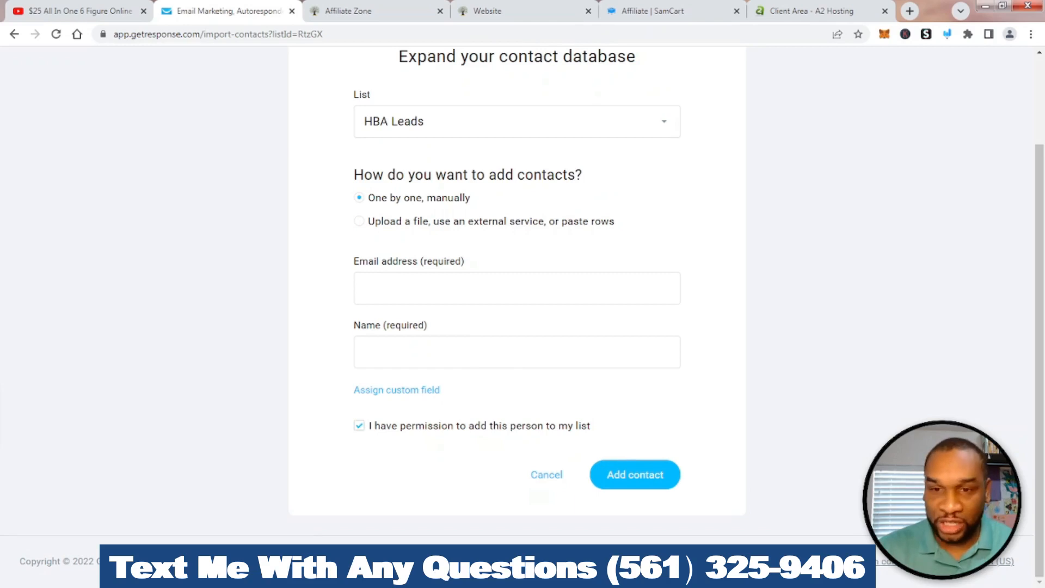
Enter the contact's e-mail, fixing the gmail domain typo, and full name, then add the contact
left_click(517, 289)
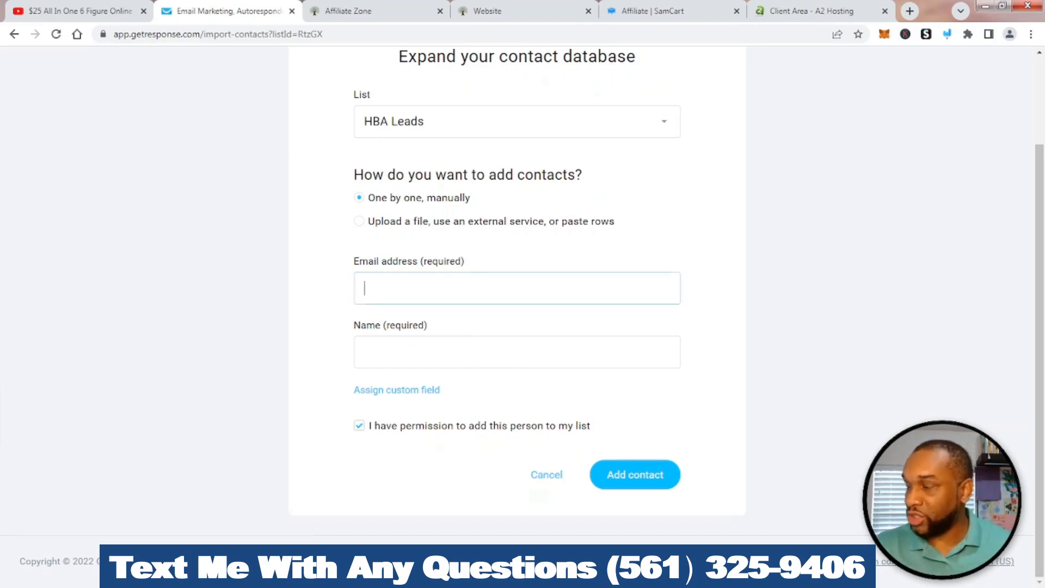
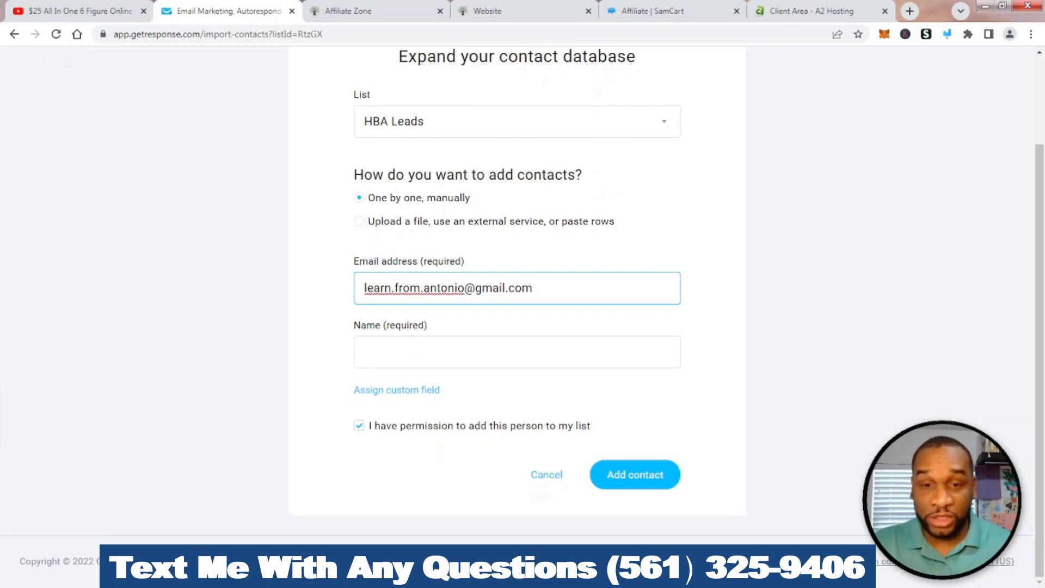
left_click(366, 352)
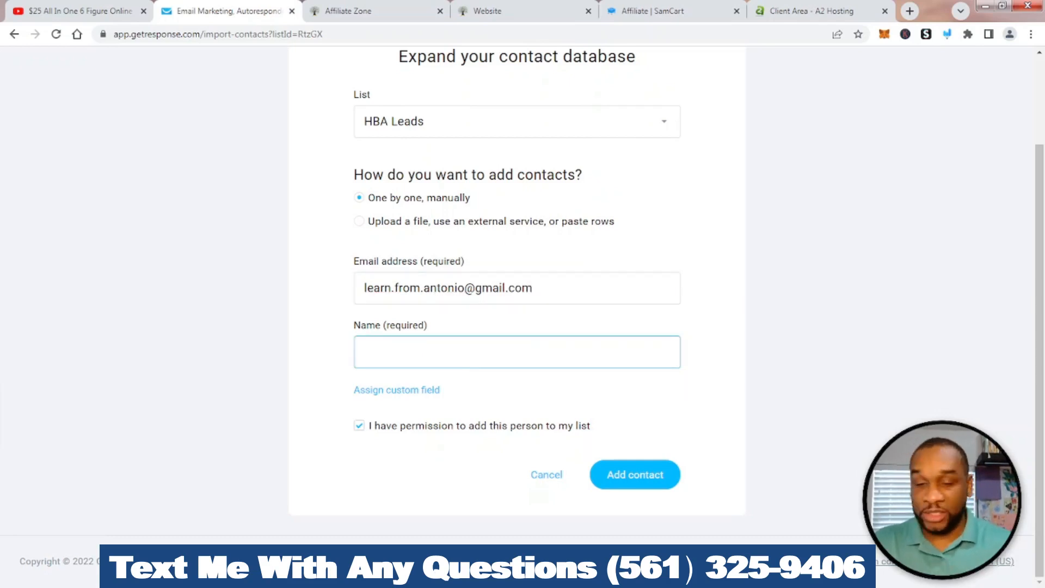
type("Ant")
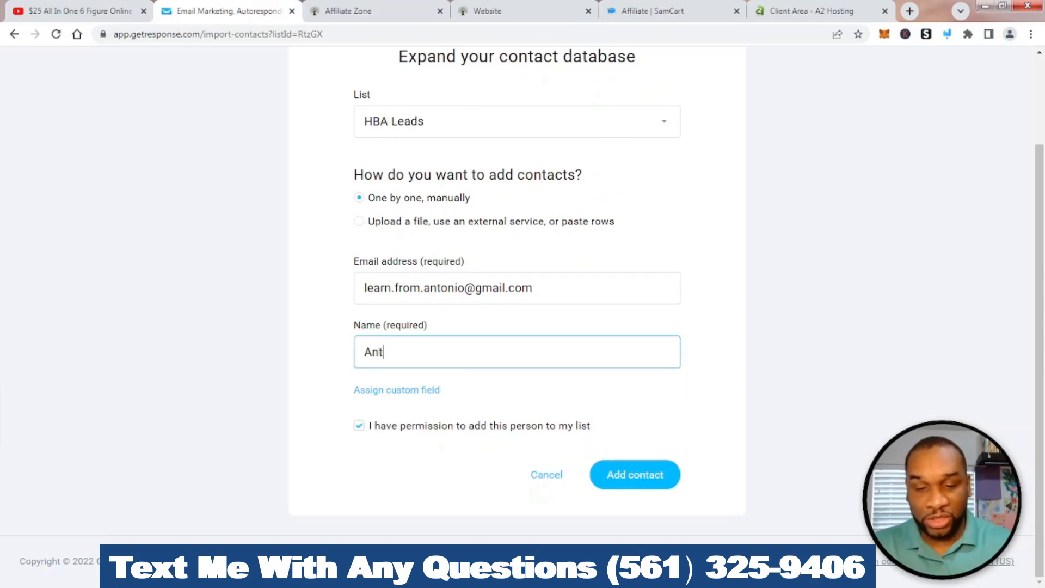
type("onio S")
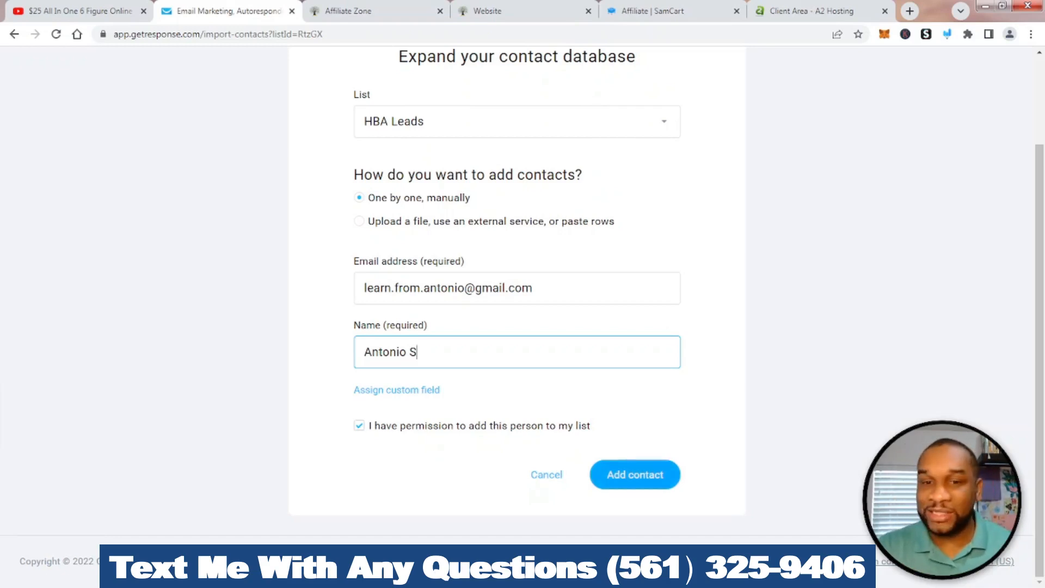
key("Return")
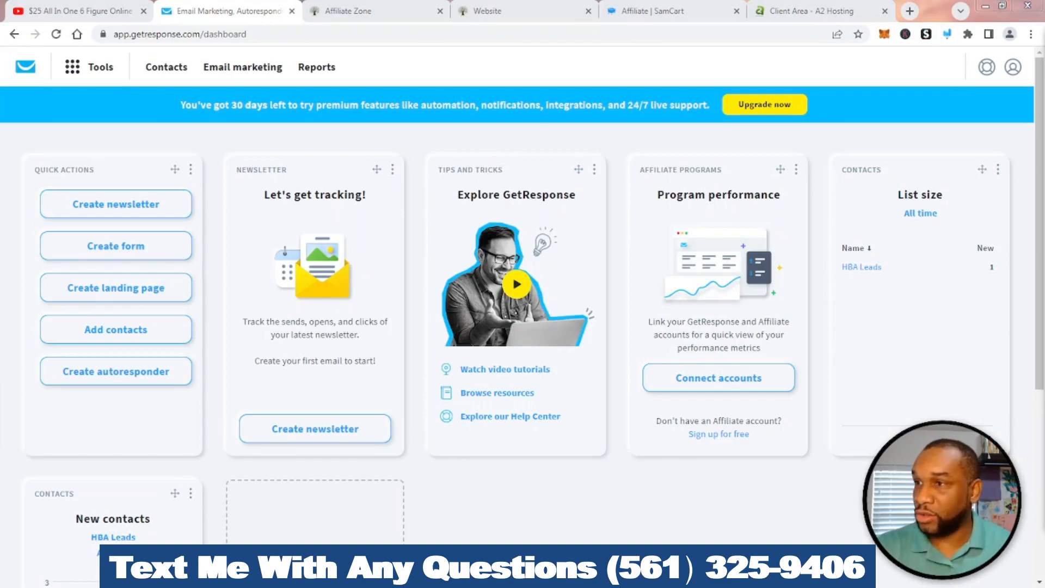
Draw a quick attention arrow, then open Integrations and API from the Tools list
left_click(947, 34)
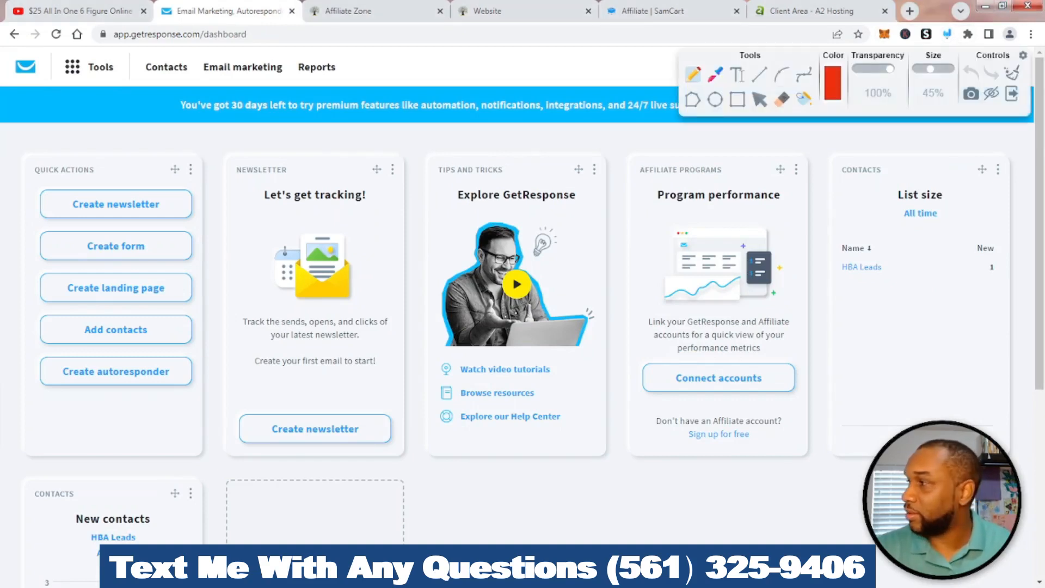
mouse_move(107, 132)
left_mouse_down()
mouse_move(80, 102)
mouse_move(113, 101)
left_mouse_up()
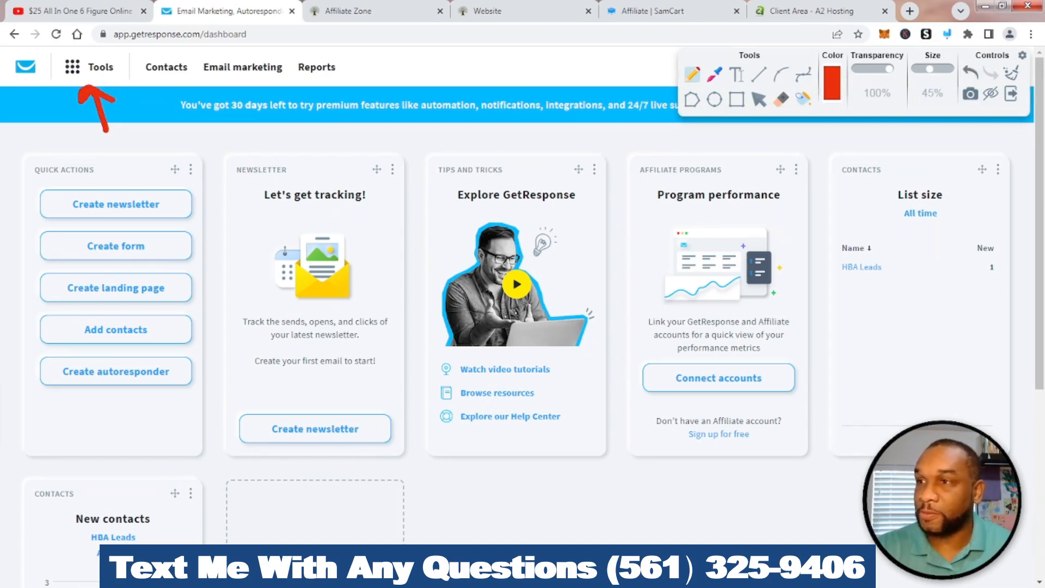
left_click(1011, 73)
left_click(1010, 93)
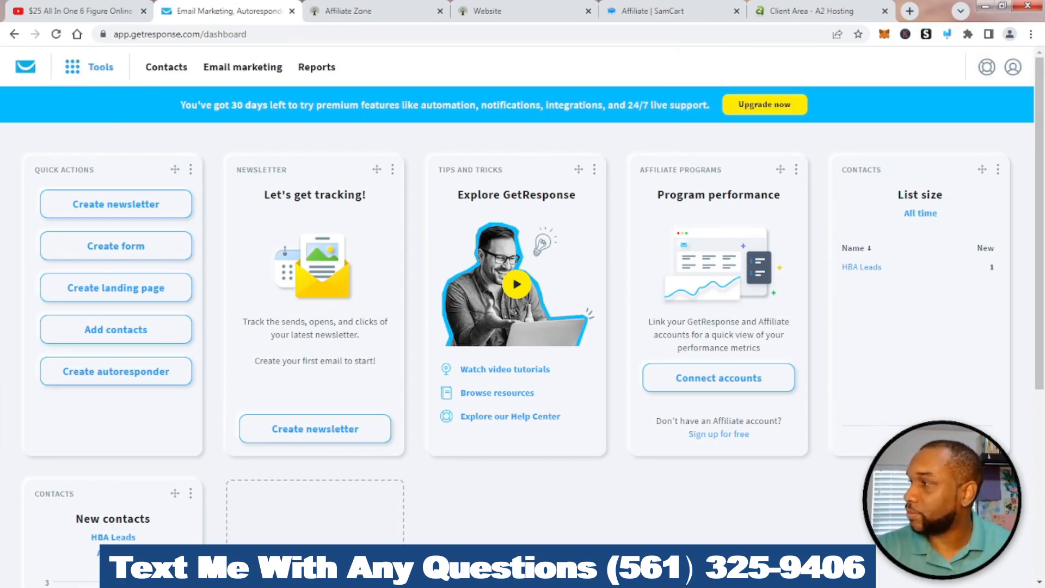
left_click(100, 67)
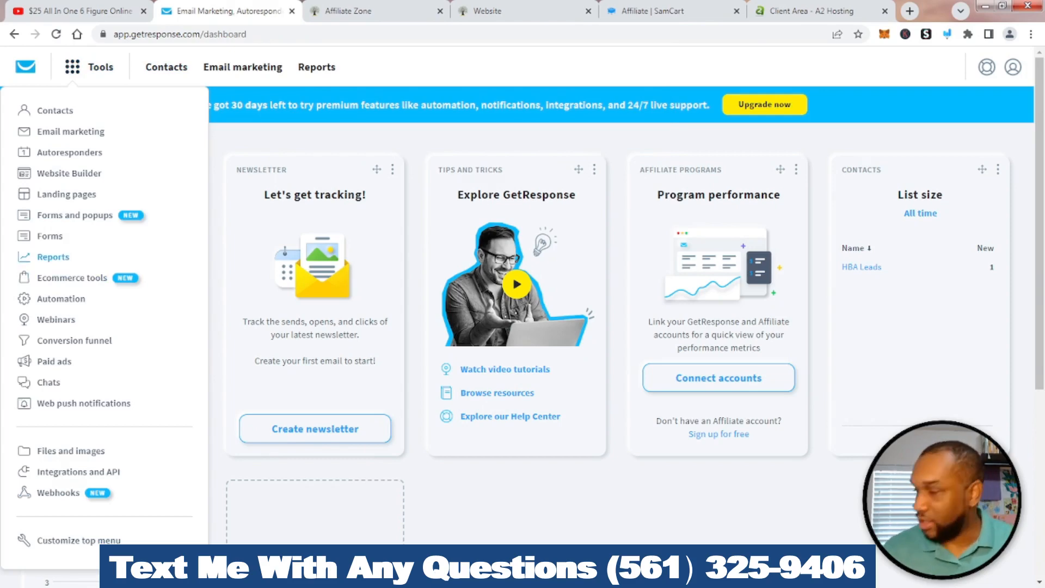
scroll(523, 318, "down", 1)
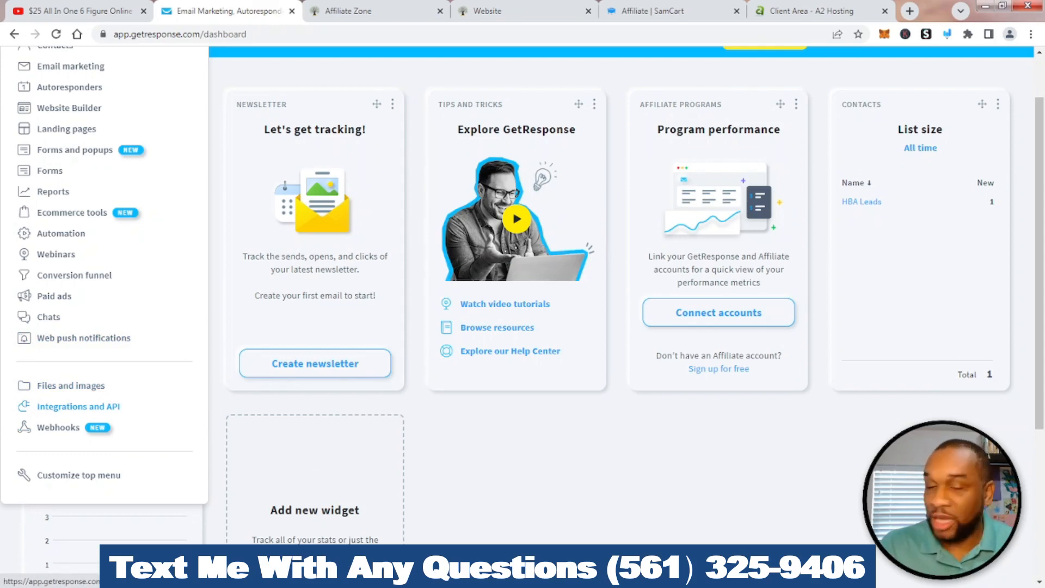
left_click(79, 406)
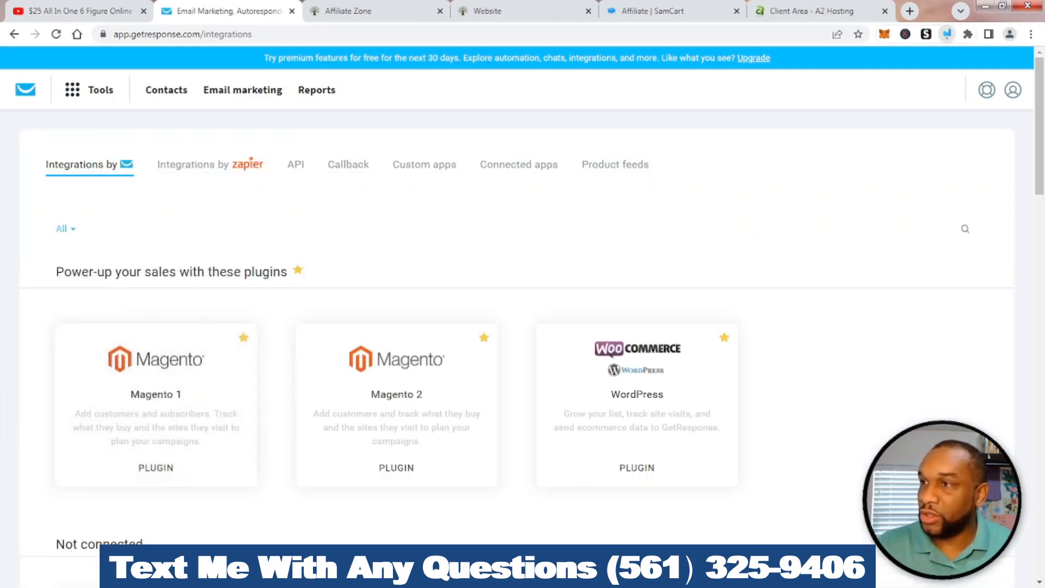
Circle the API section on screen, then go to the API key settings
left_click(947, 34)
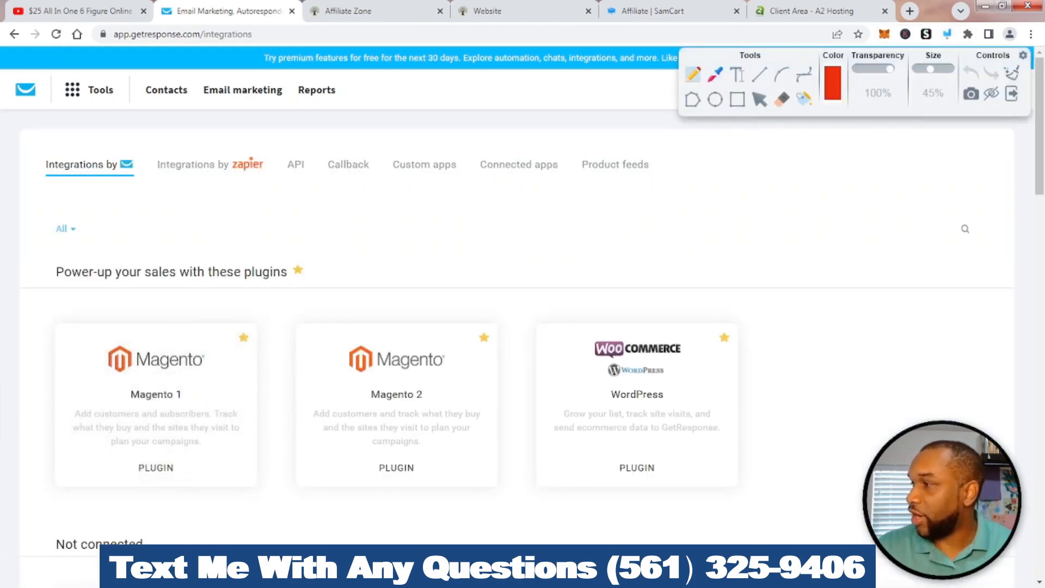
mouse_move(302, 146)
left_mouse_down()
mouse_move(282, 188)
mouse_move(318, 161)
mouse_move(300, 145)
left_mouse_up()
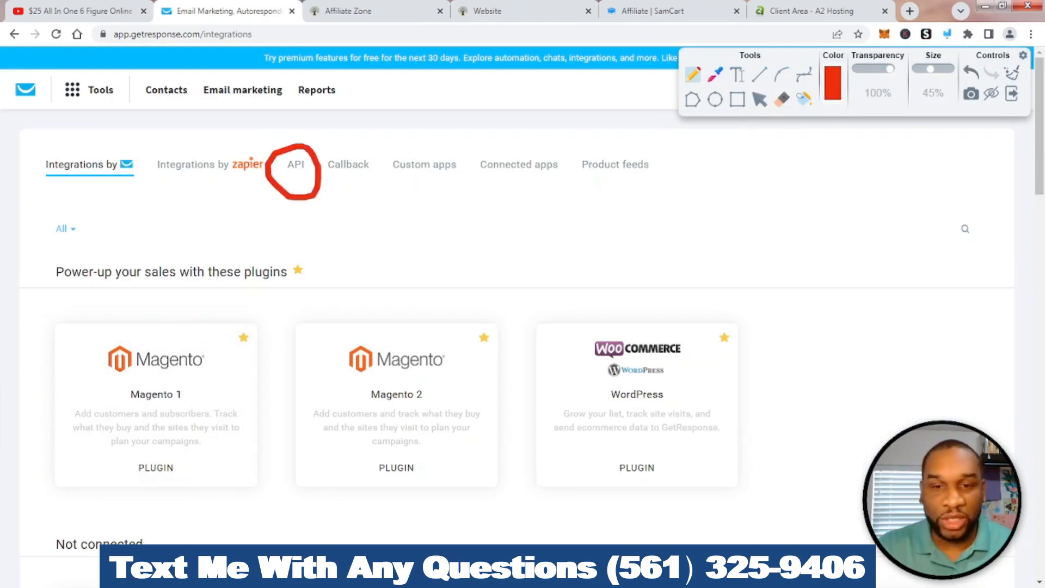
left_click(1011, 73)
left_click(1011, 93)
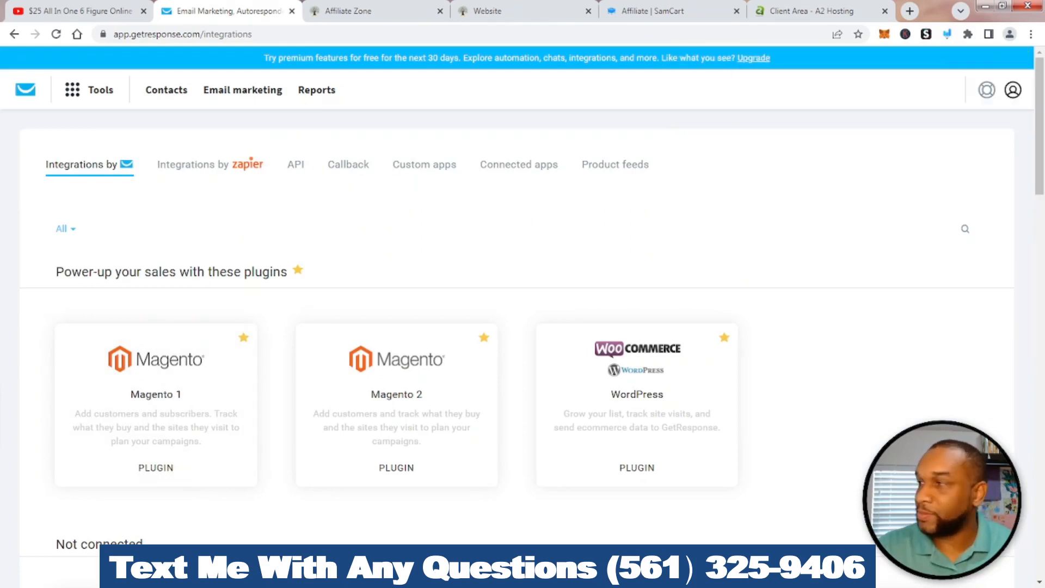
left_click(295, 164)
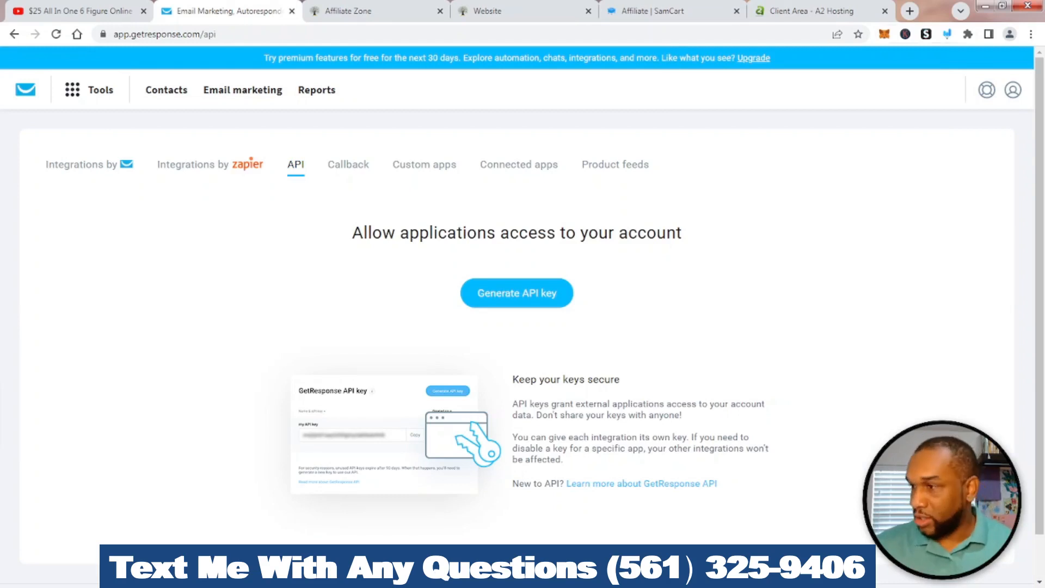
Mark where keys are created, then generate a new API key named 'HBA Leads'
left_click(946, 34)
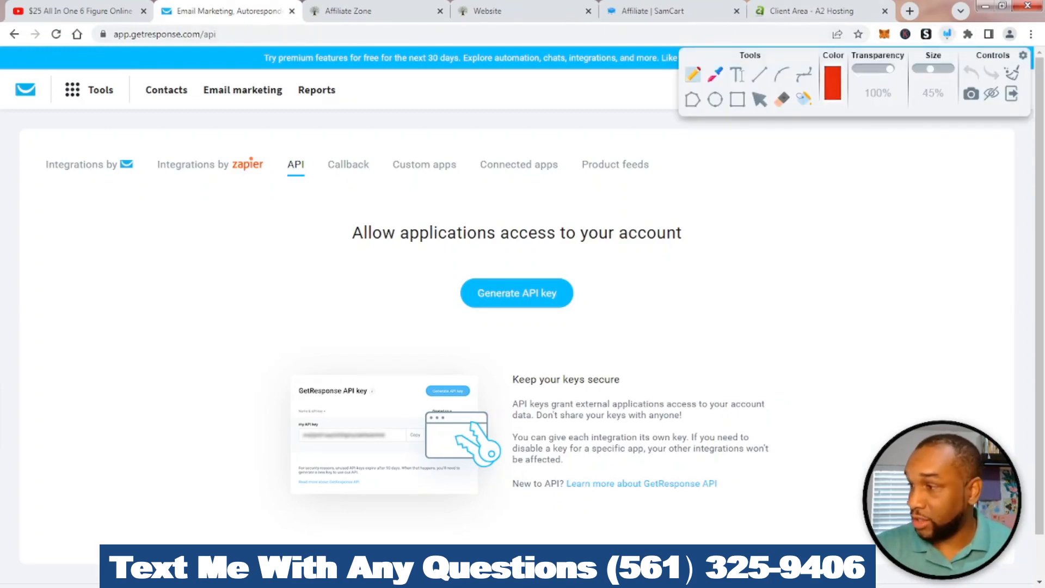
mouse_move(531, 255)
left_mouse_down()
mouse_move(530, 355)
mouse_move(471, 252)
left_mouse_up()
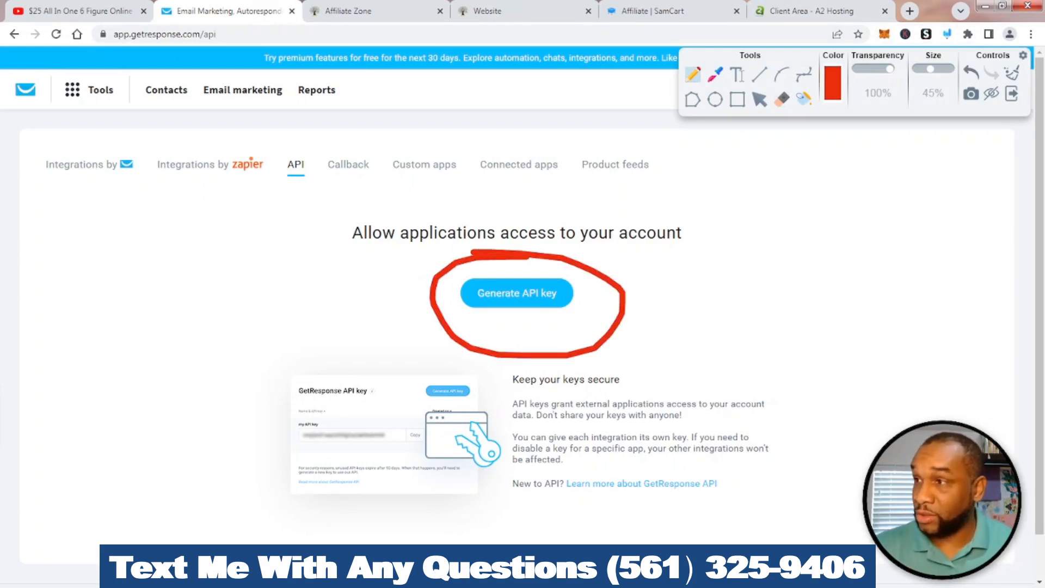
left_click(1011, 93)
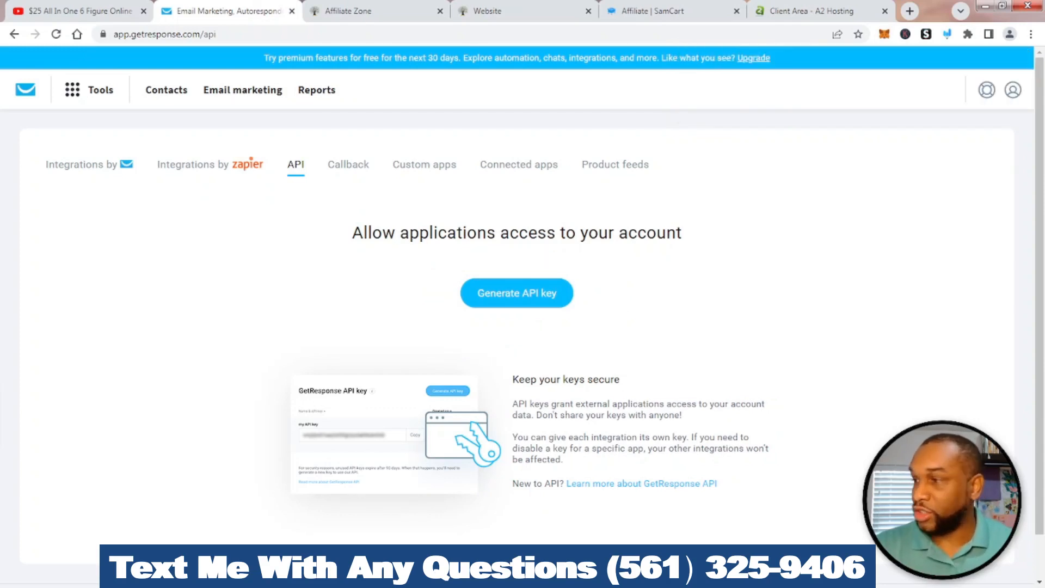
left_click(516, 293)
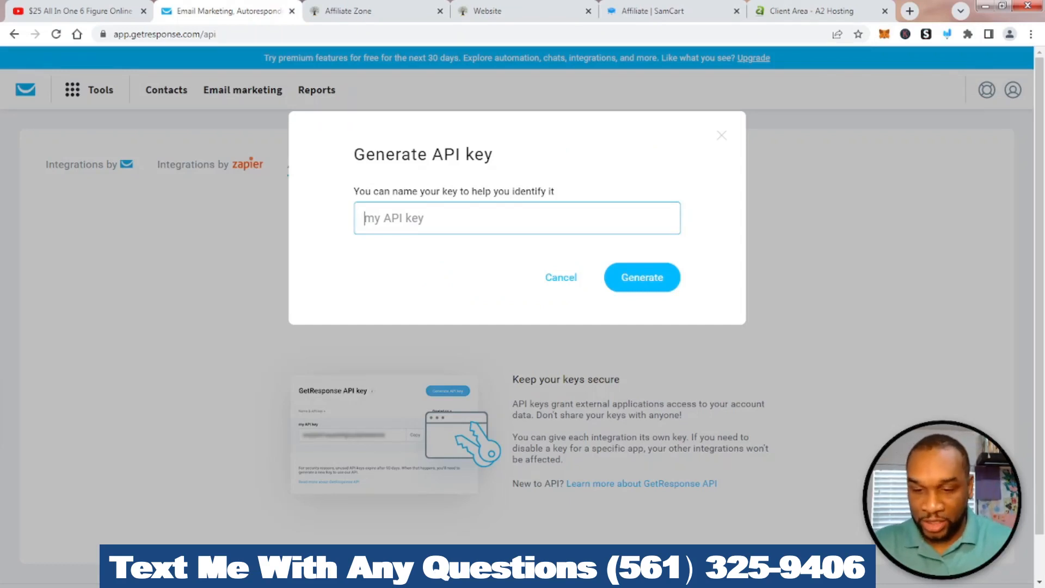
type("HBA")
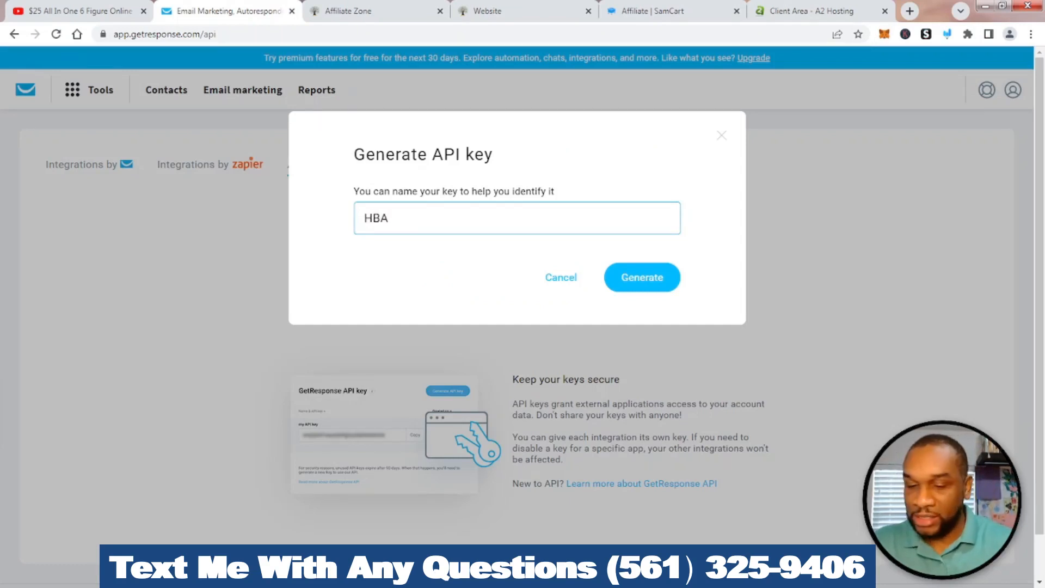
type(" Leads")
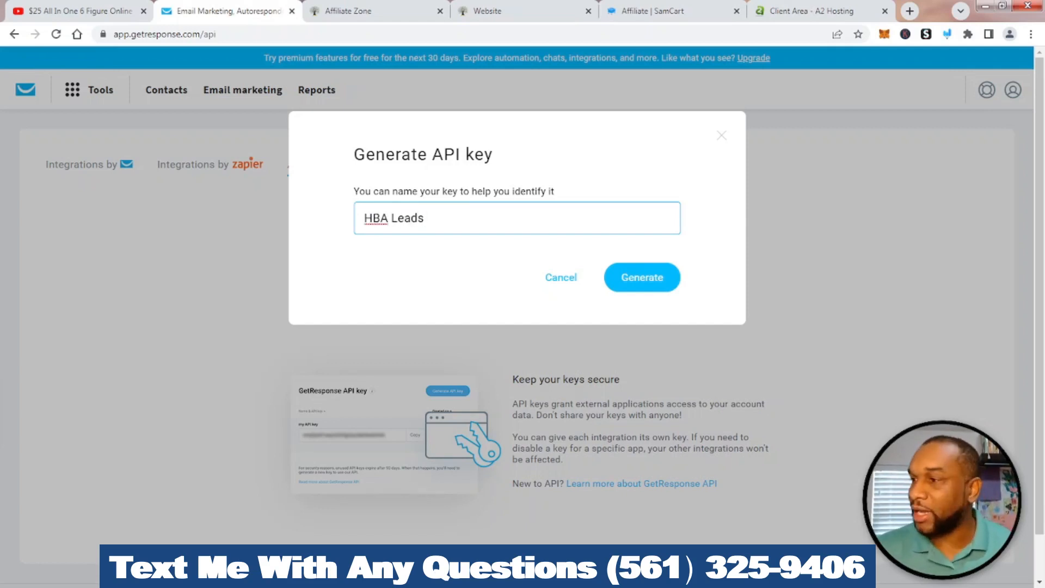
key("Return")
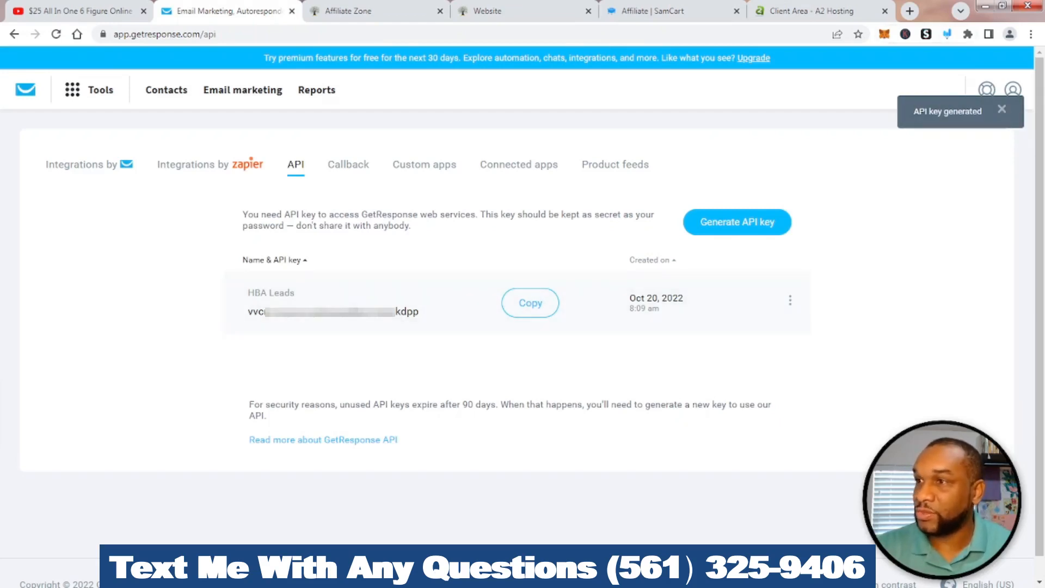
Highlight and copy the HBA Leads API key, then switch to the funnel builder page
left_click(947, 34)
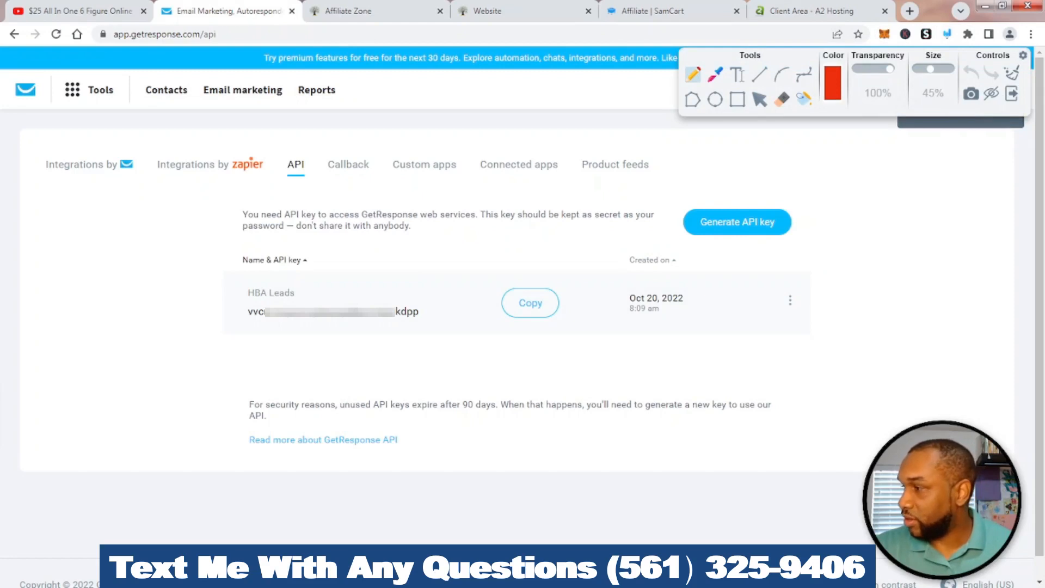
mouse_move(298, 276)
left_mouse_down()
mouse_move(234, 329)
mouse_move(422, 343)
mouse_move(392, 282)
mouse_move(272, 280)
left_mouse_up()
mouse_move(534, 265)
left_mouse_down()
mouse_move(493, 336)
mouse_move(585, 284)
mouse_move(536, 265)
left_mouse_up()
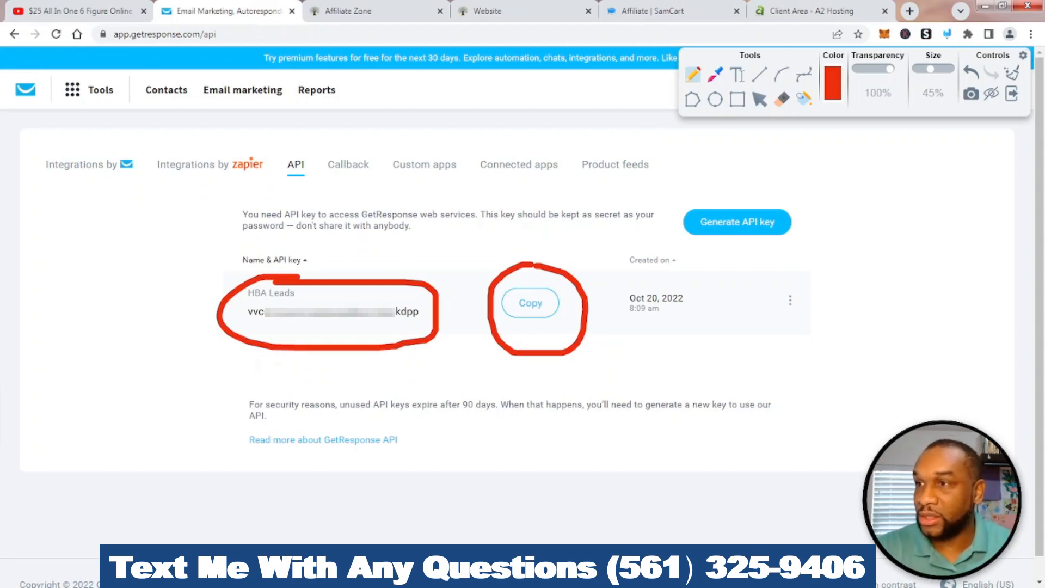
left_click(1011, 73)
left_click(1012, 94)
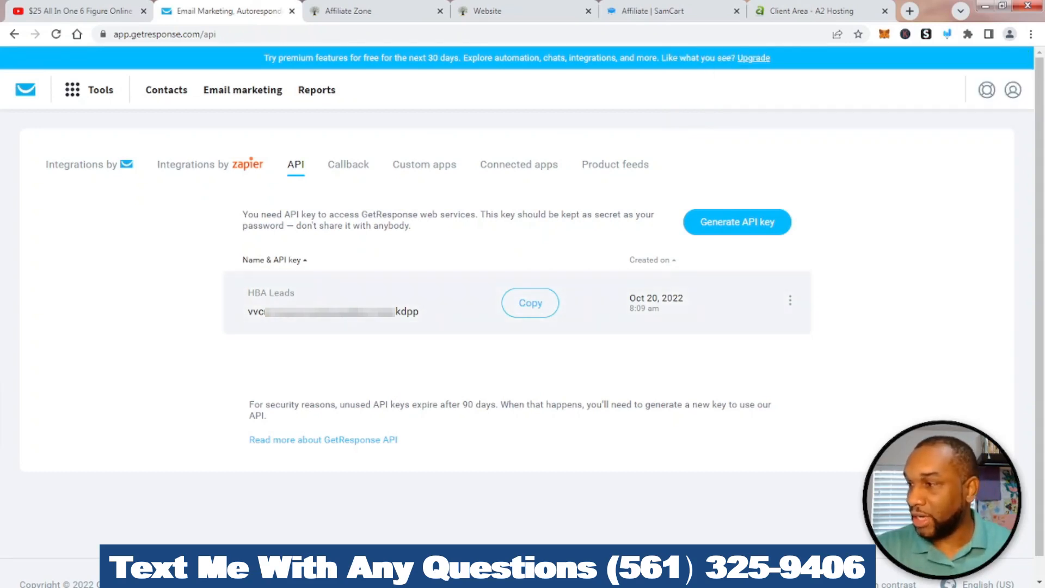
left_click(530, 303)
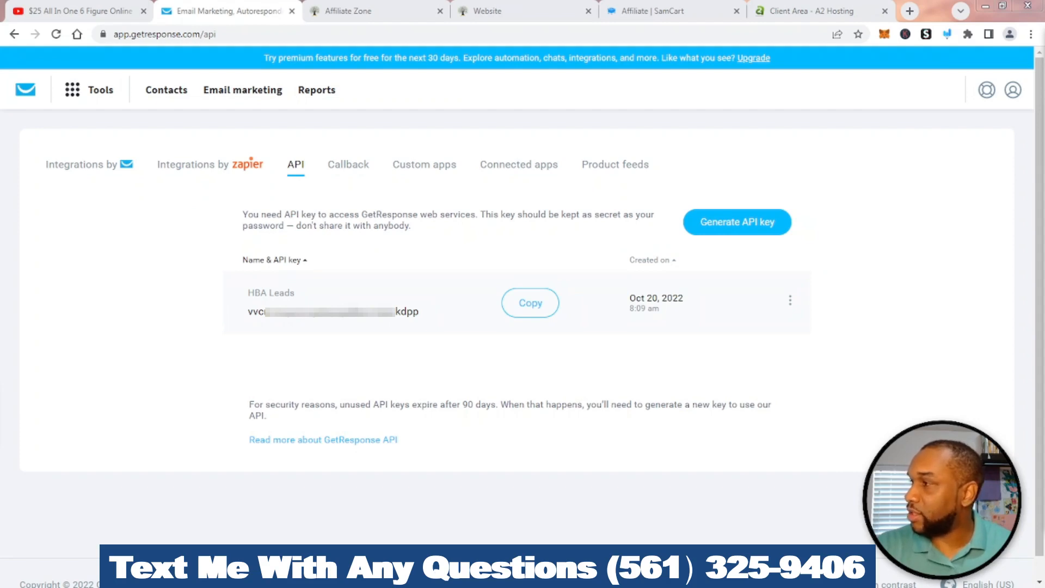
left_click(517, 11)
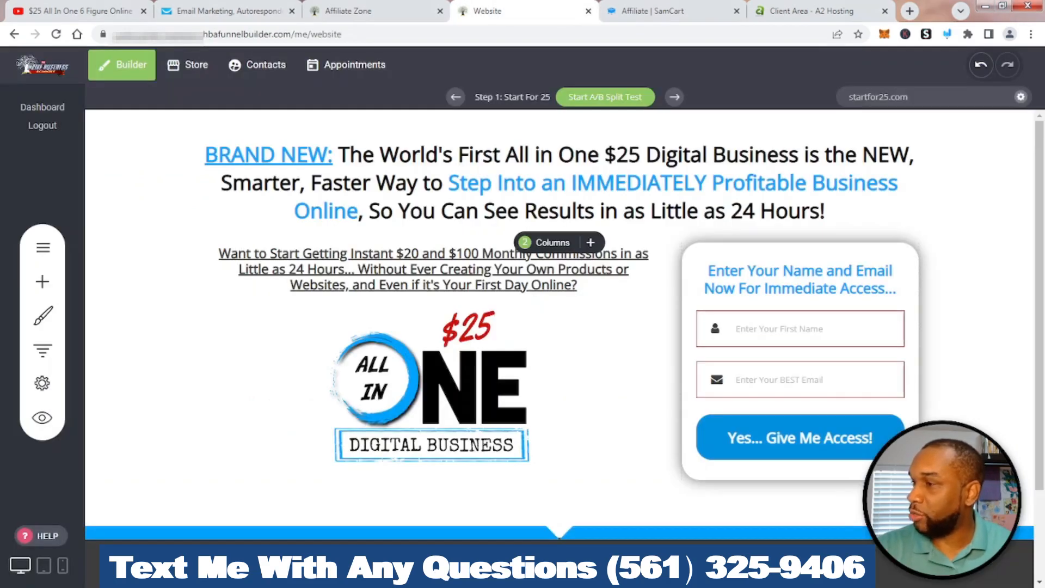
Point out the gear icon, then open Funnel Settings at the Applications section
left_click(947, 34)
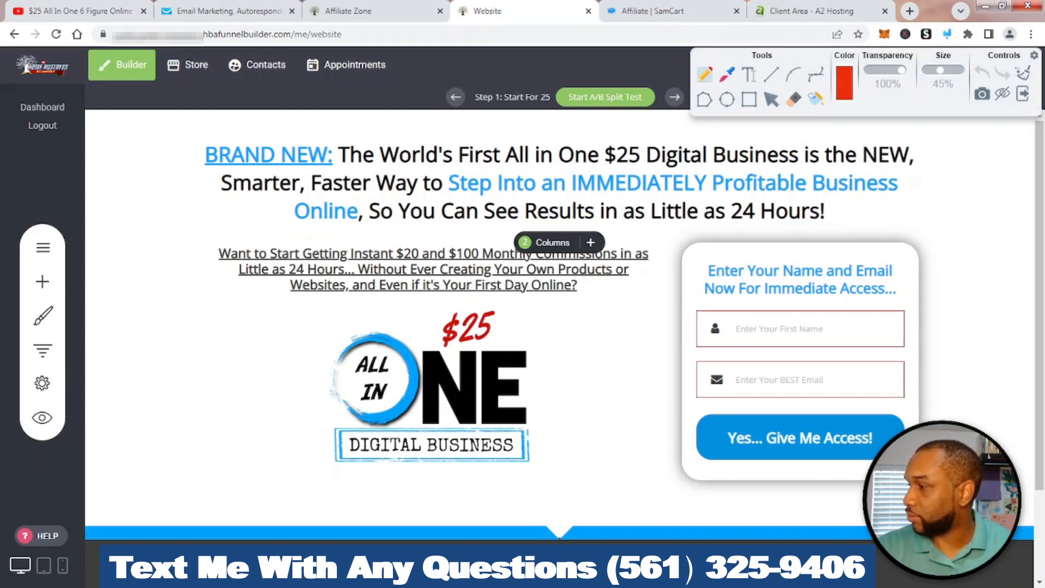
mouse_move(103, 381)
left_mouse_down()
mouse_move(208, 381)
mouse_move(86, 388)
mouse_move(131, 404)
left_mouse_up()
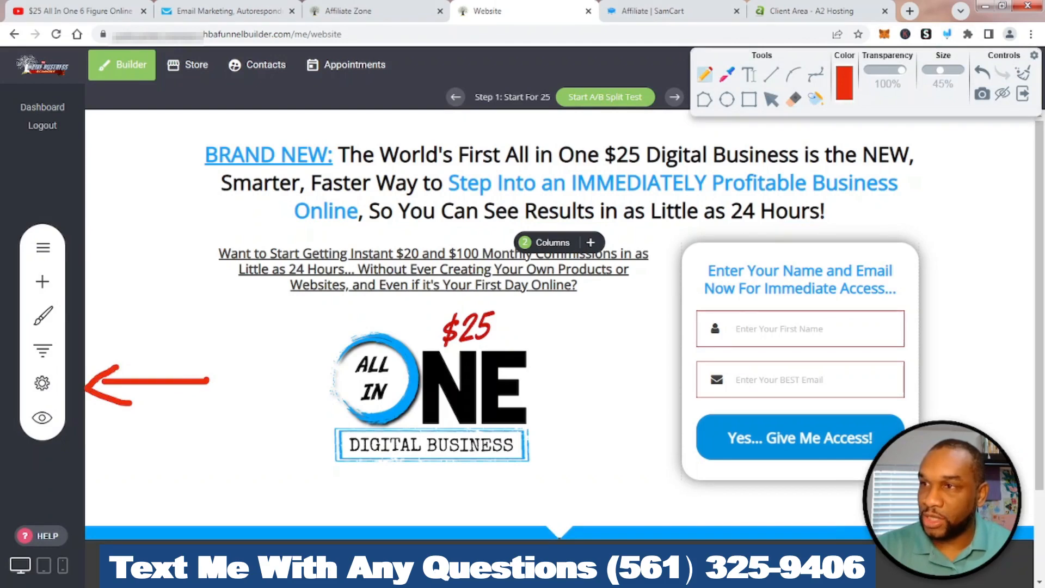
left_click(1023, 73)
left_click(1022, 94)
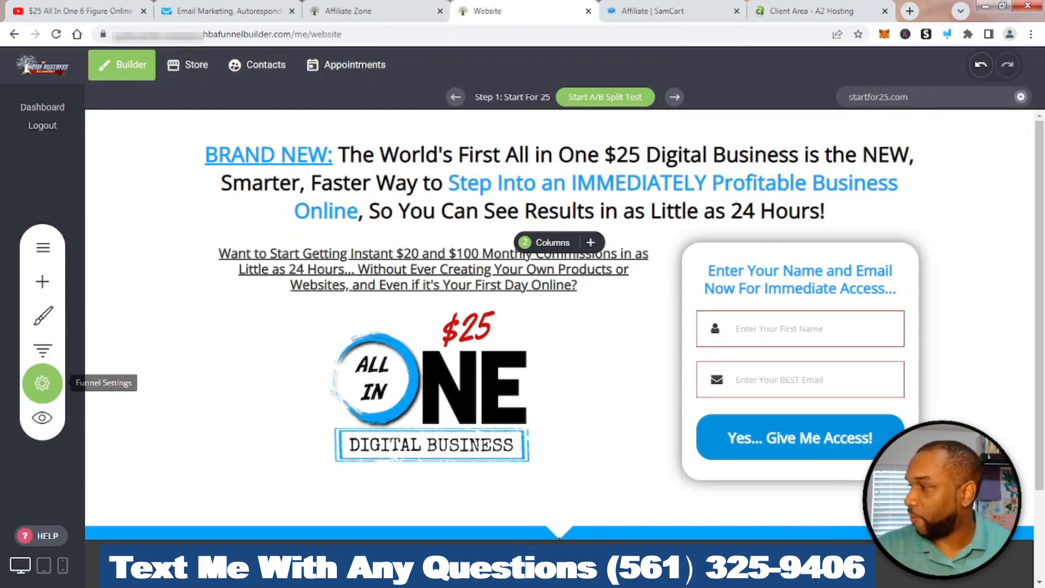
left_click(42, 382)
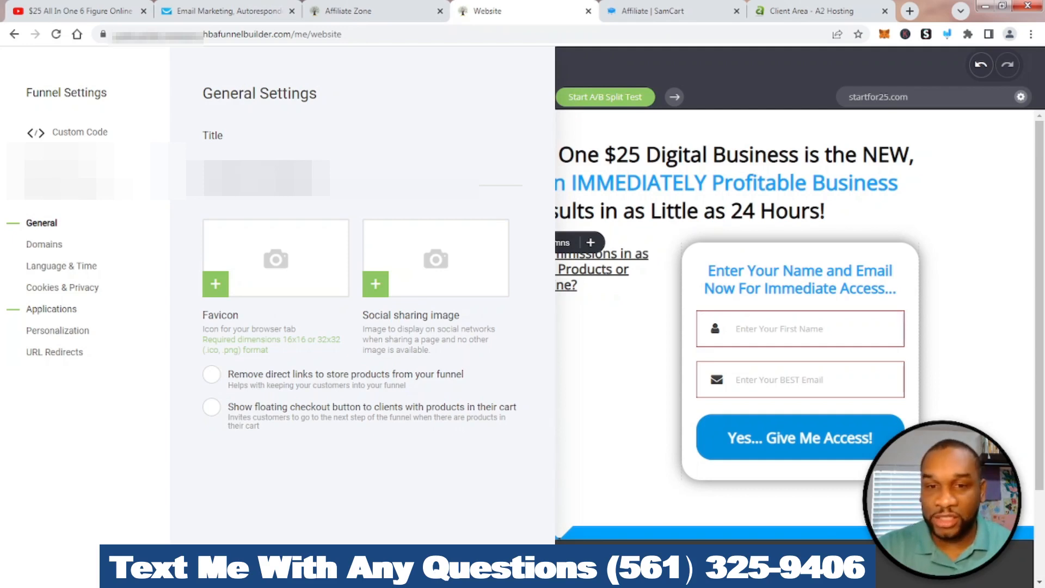
left_click(51, 308)
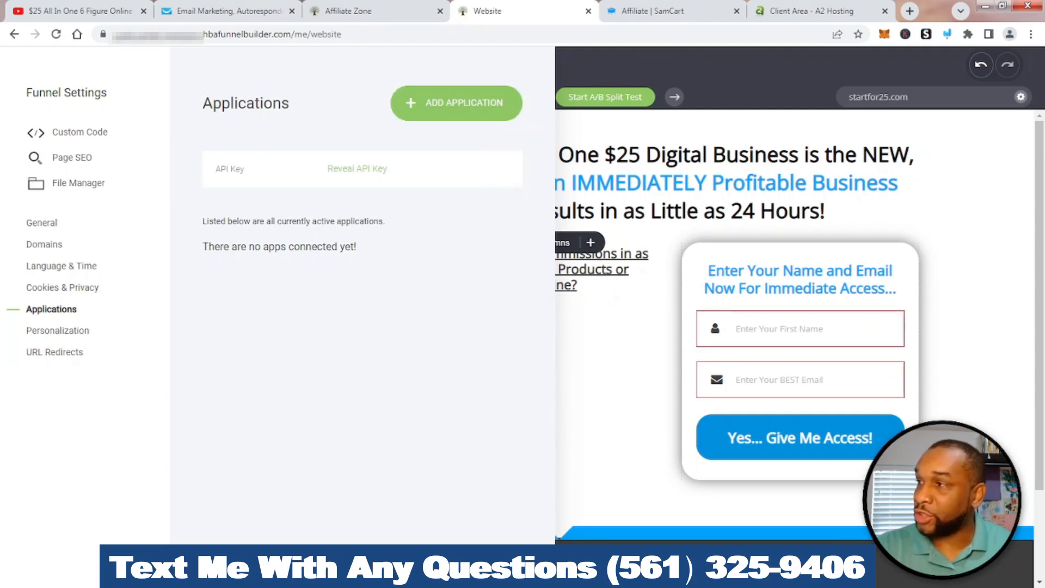
Add a new application and choose to connect GetResponse
left_click(457, 103)
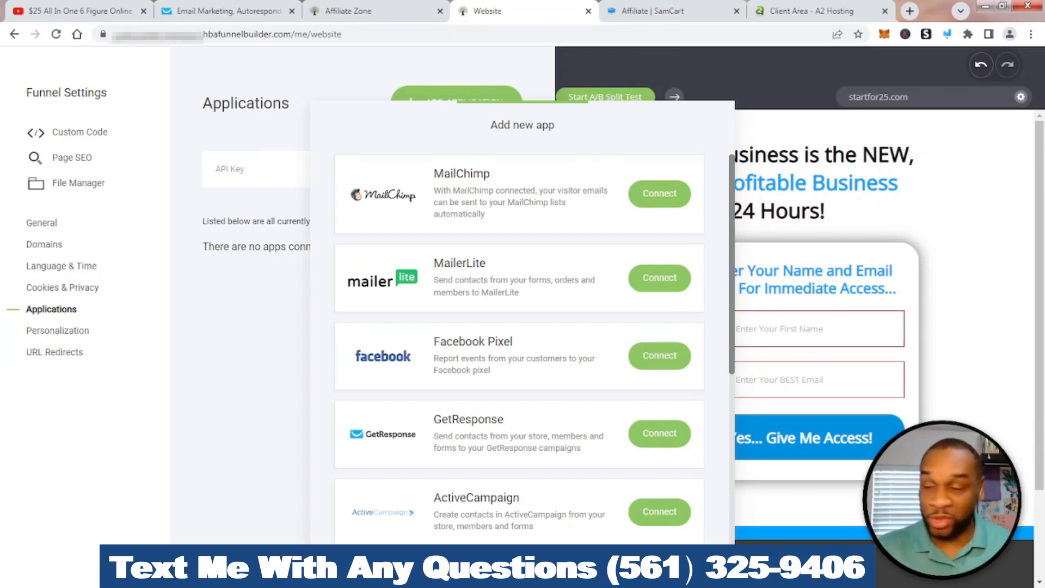
scroll(519, 348, "down", 6)
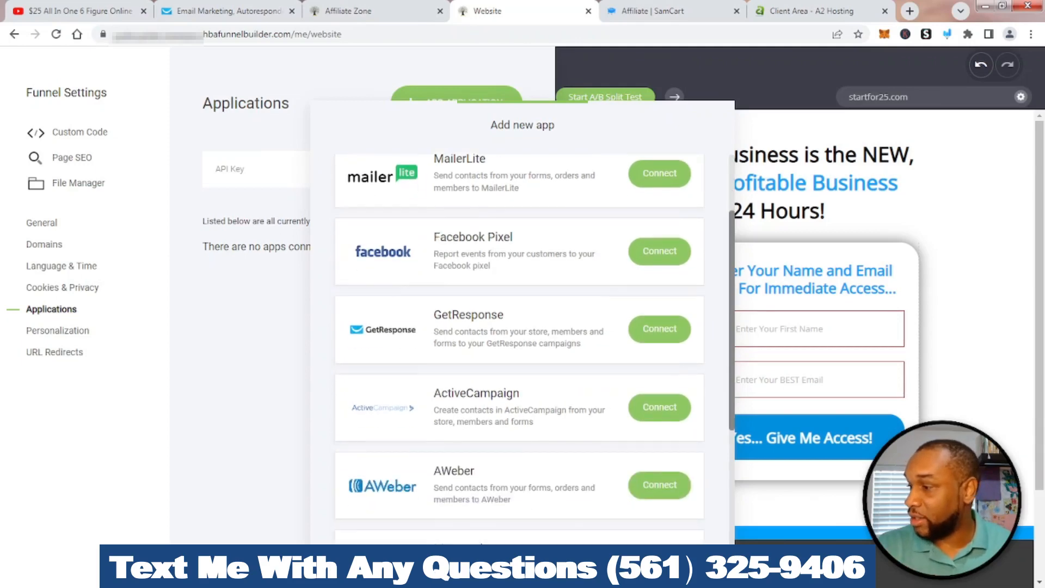
scroll(520, 348, "up", 6)
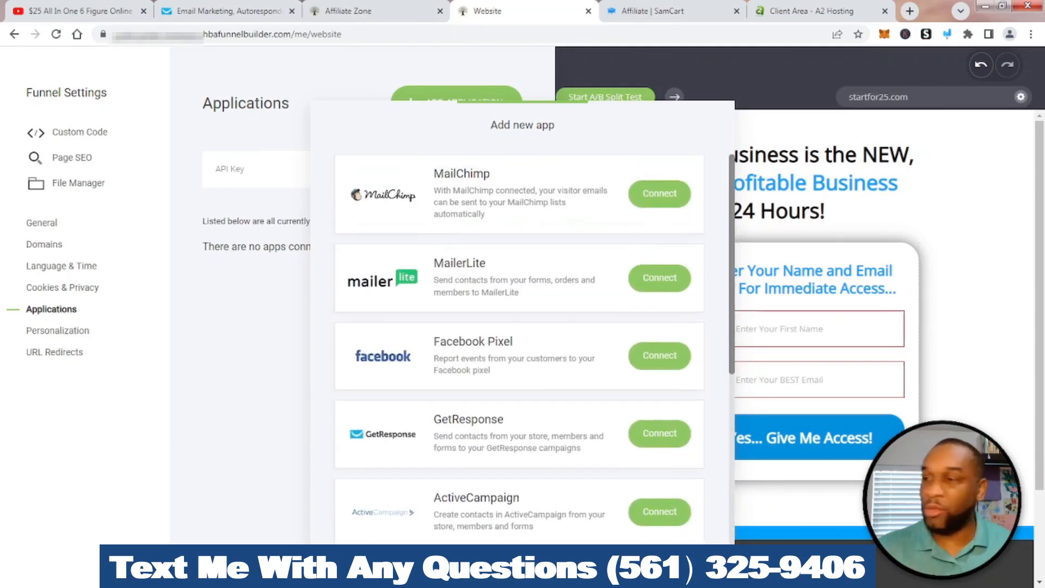
scroll(519, 348, "down", 1)
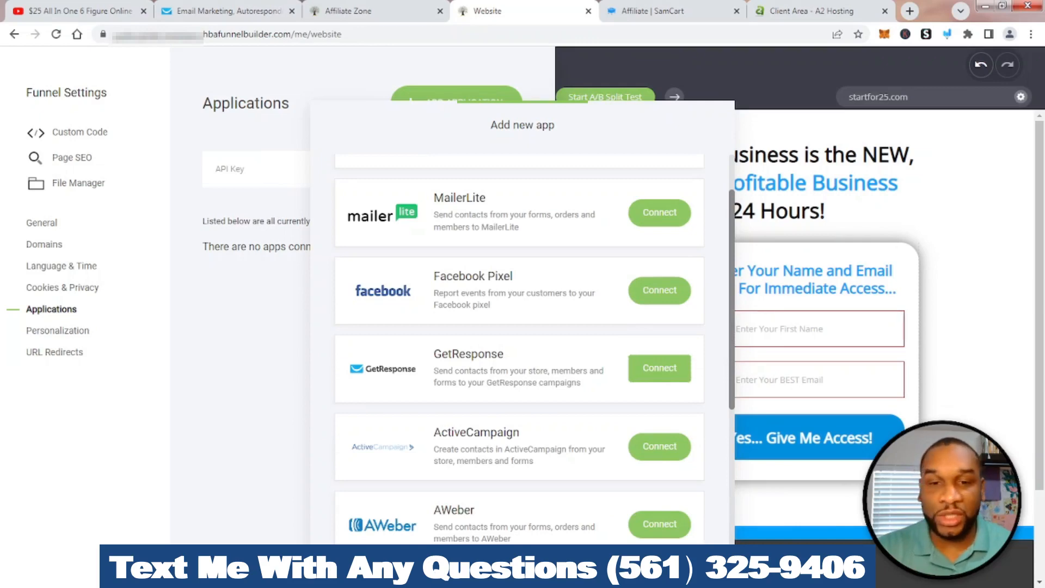
left_click(659, 368)
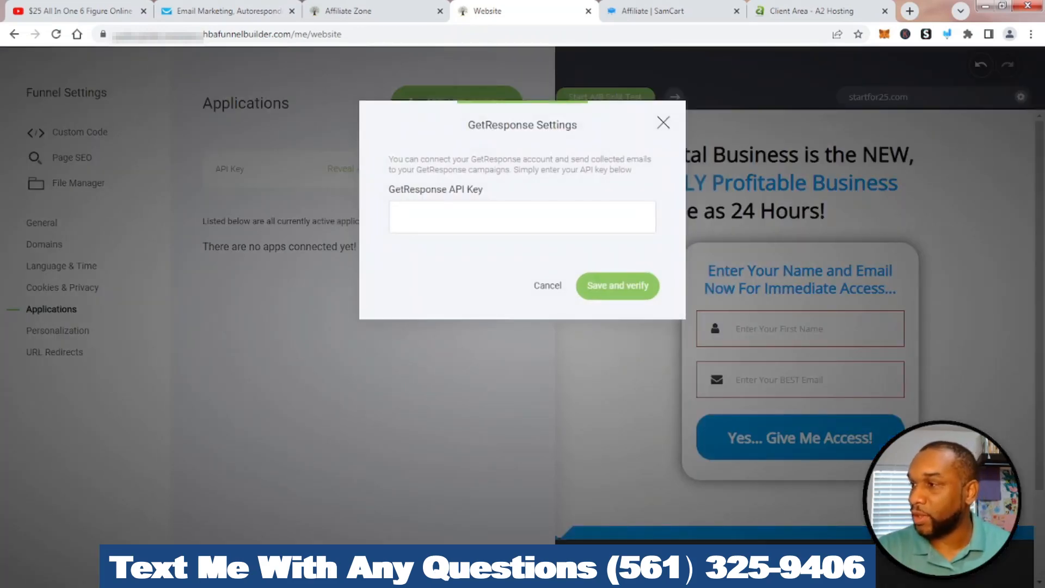
Paste the GetResponse API key, save and verify the connection, and close Funnel Settings
right_click(409, 214)
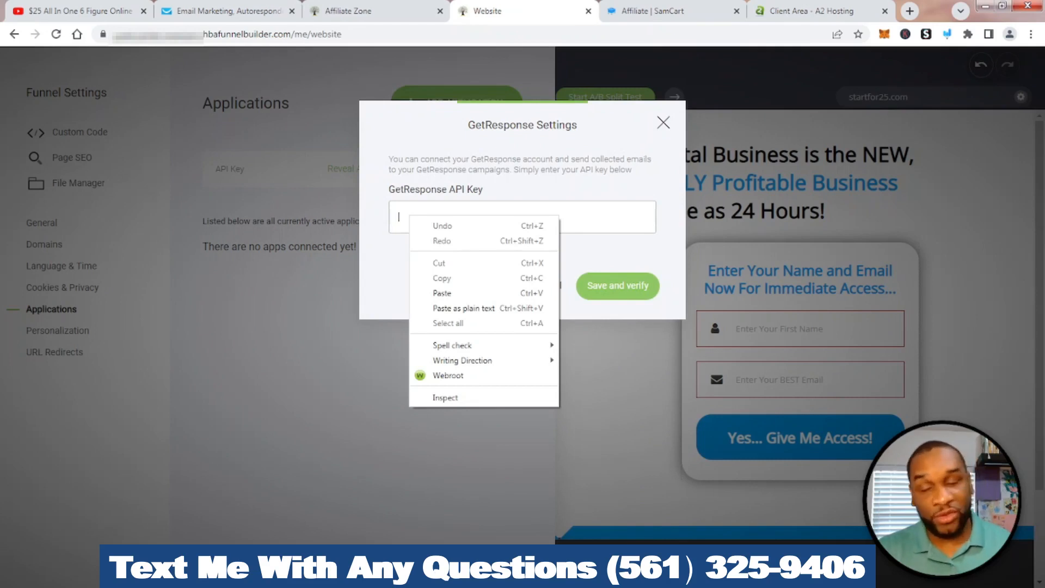
left_click(442, 292)
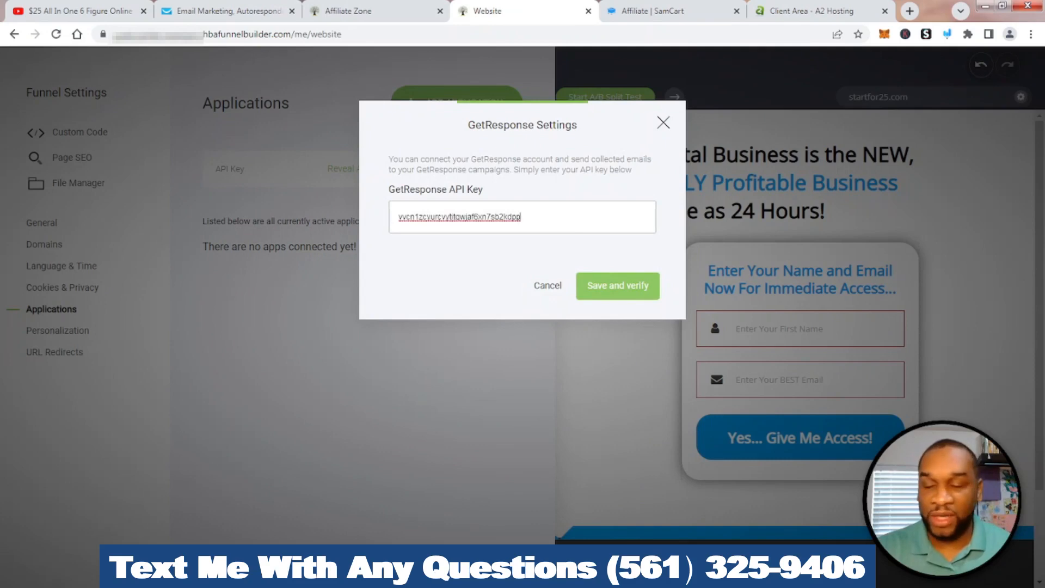
left_click(617, 285)
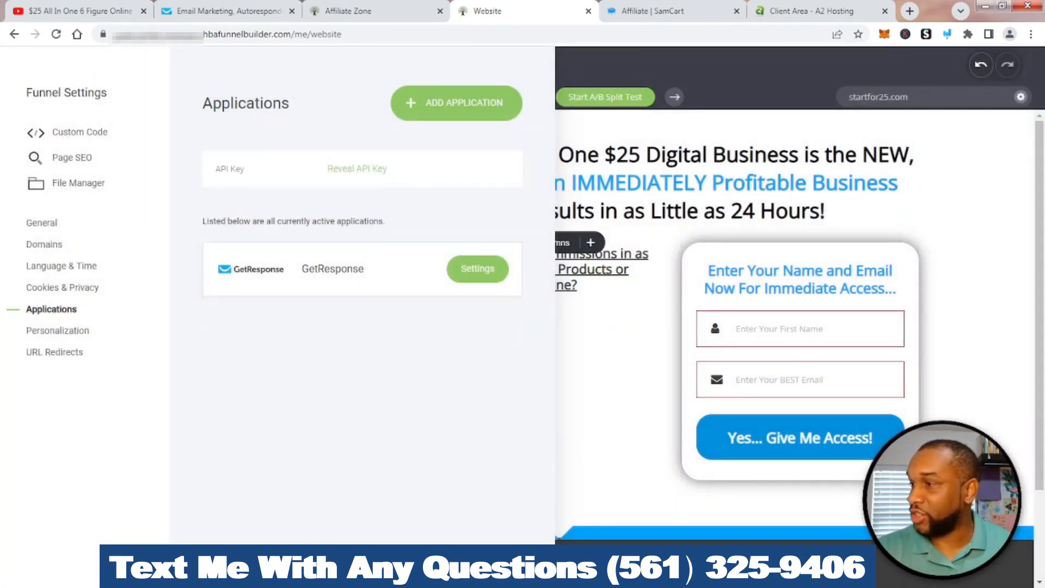
left_click(612, 332)
left_click(947, 34)
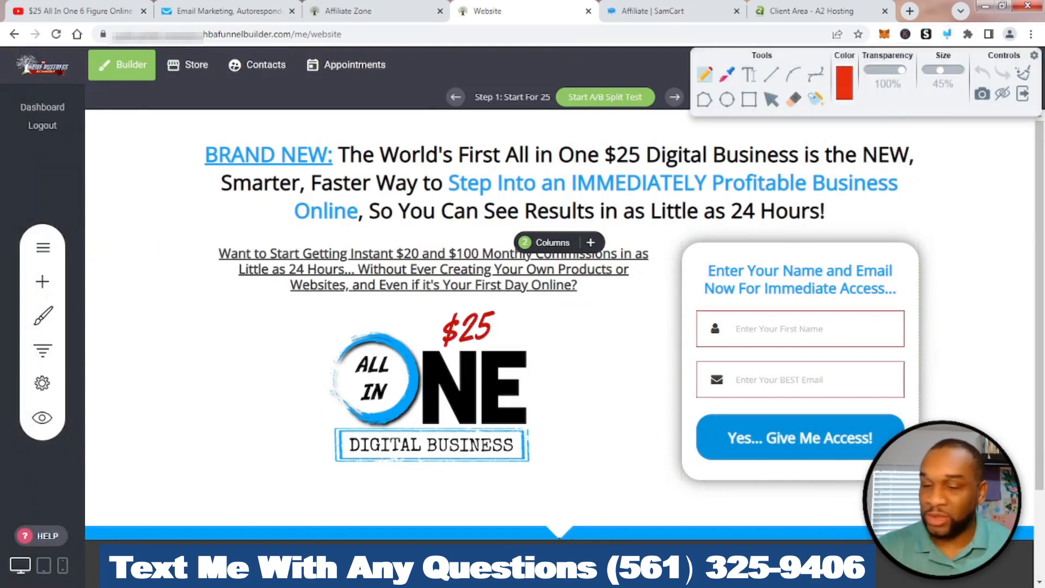
Draw and clear an on-screen marker, then select the name-and-email opt-in form
mouse_move(577, 479)
left_mouse_down()
mouse_move(656, 417)
mouse_move(657, 447)
left_mouse_up()
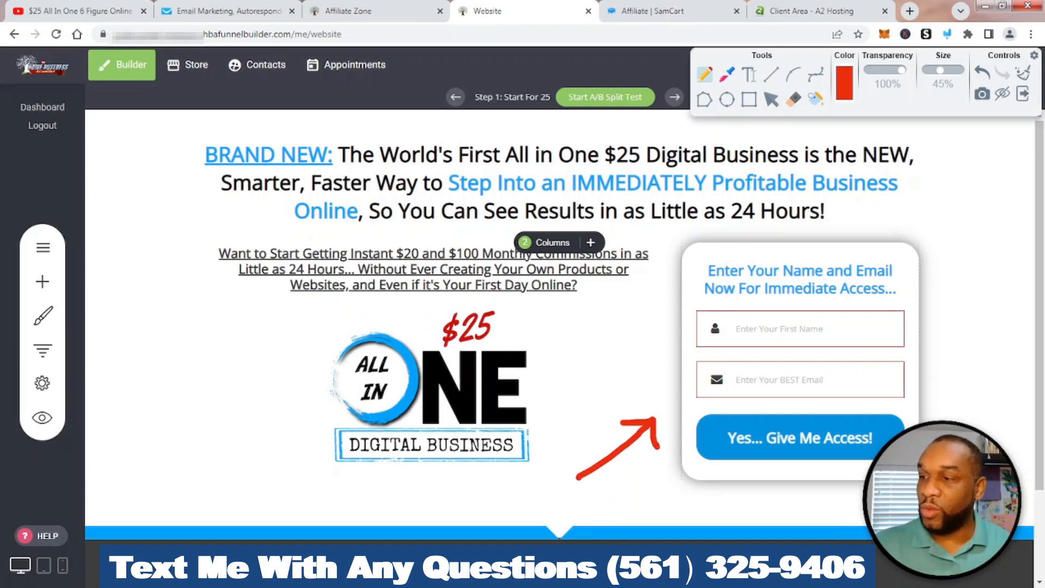
left_click(1023, 72)
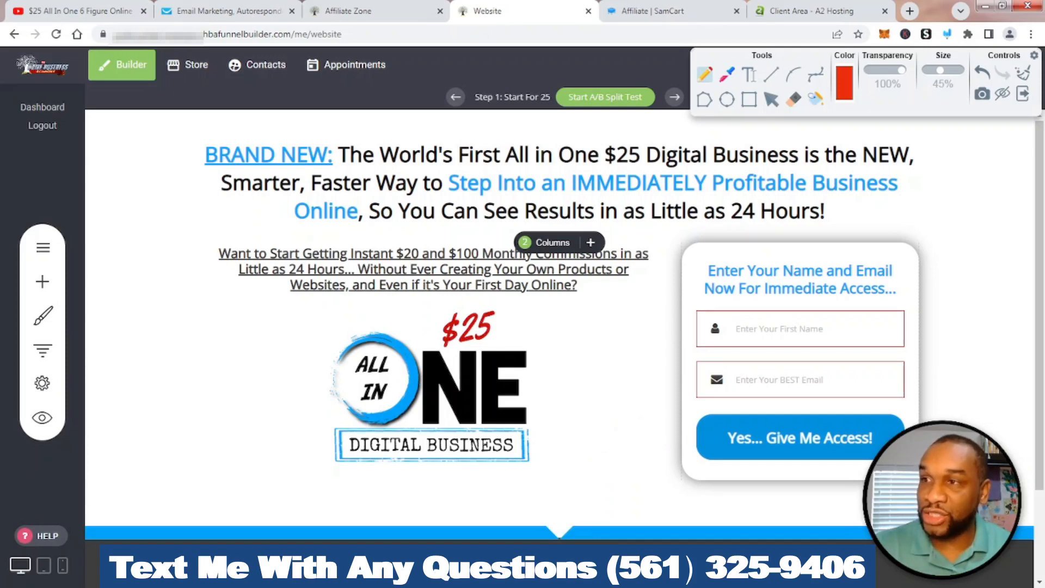
left_click(1023, 94)
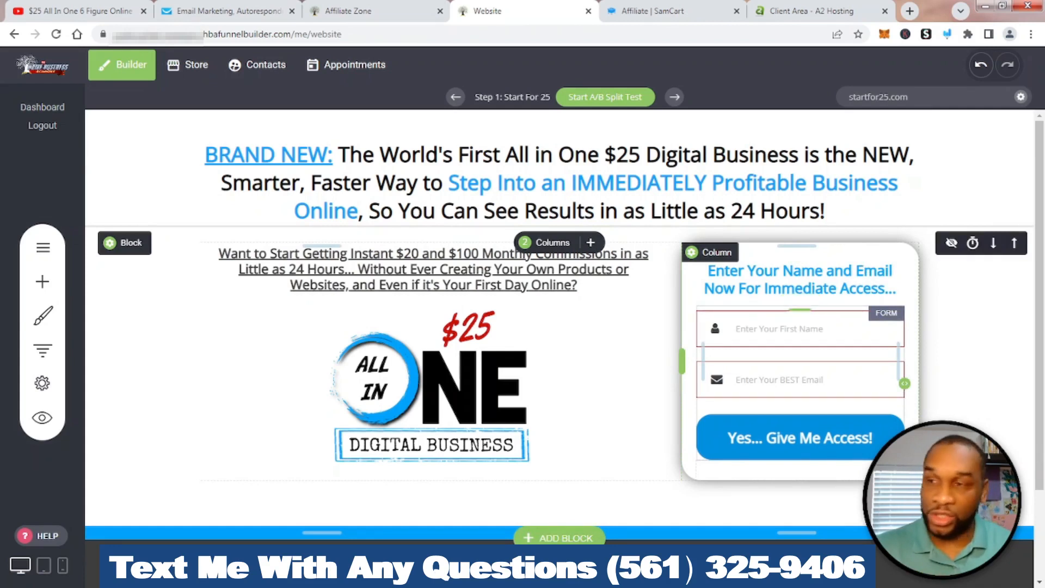
left_click(800, 355)
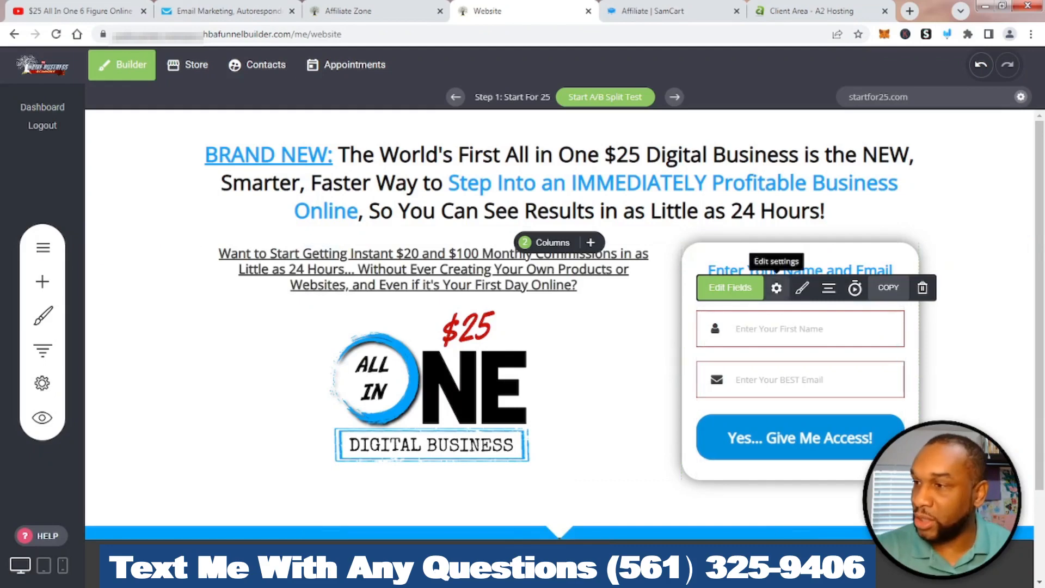
Set the opt-in form's GetResponse list to HBA Leads, close Form Settings, and return to GetResponse
left_click(776, 288)
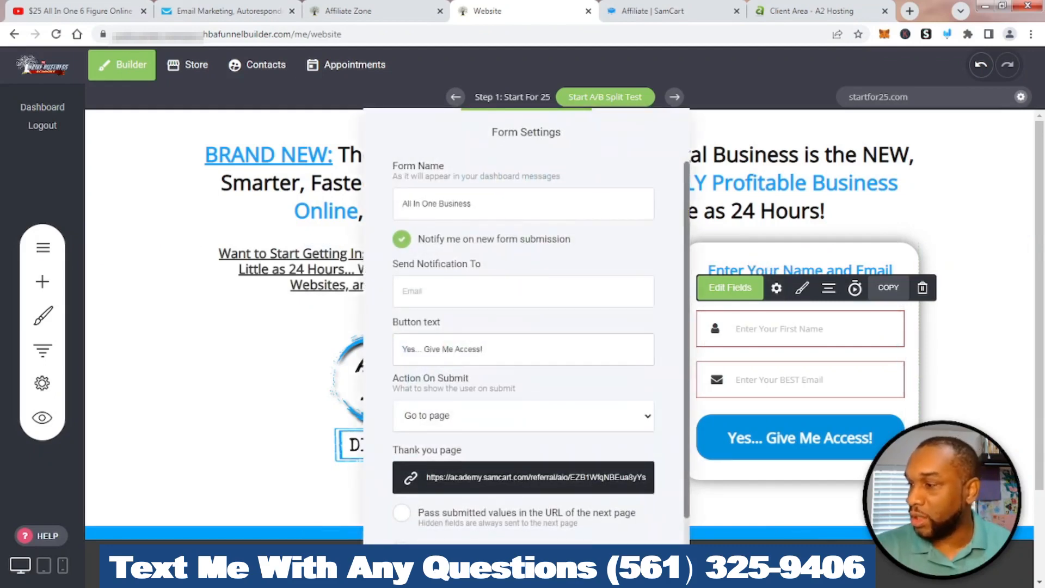
scroll(523, 354, "down", 1)
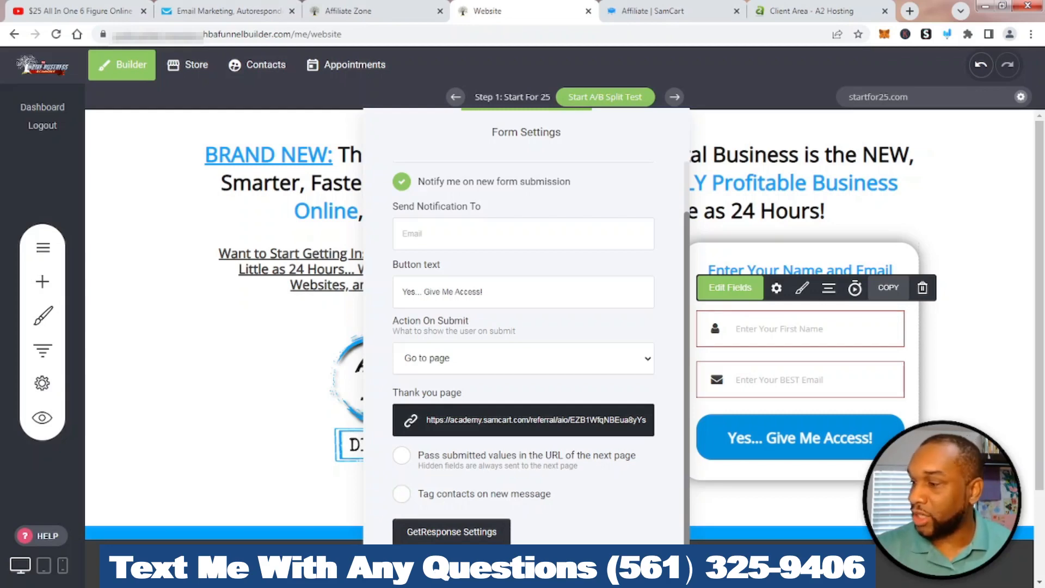
left_click(451, 532)
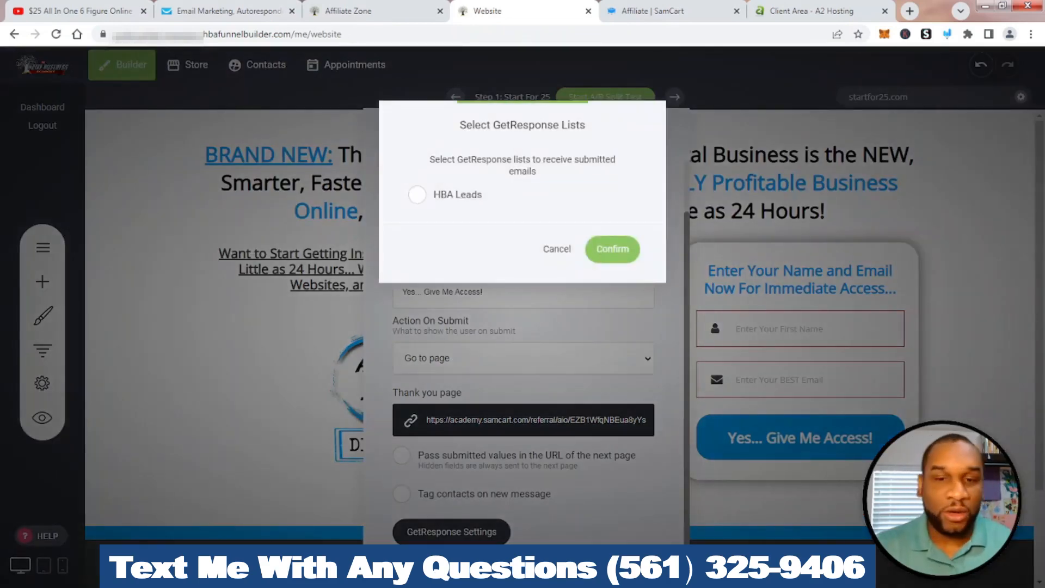
left_click(418, 195)
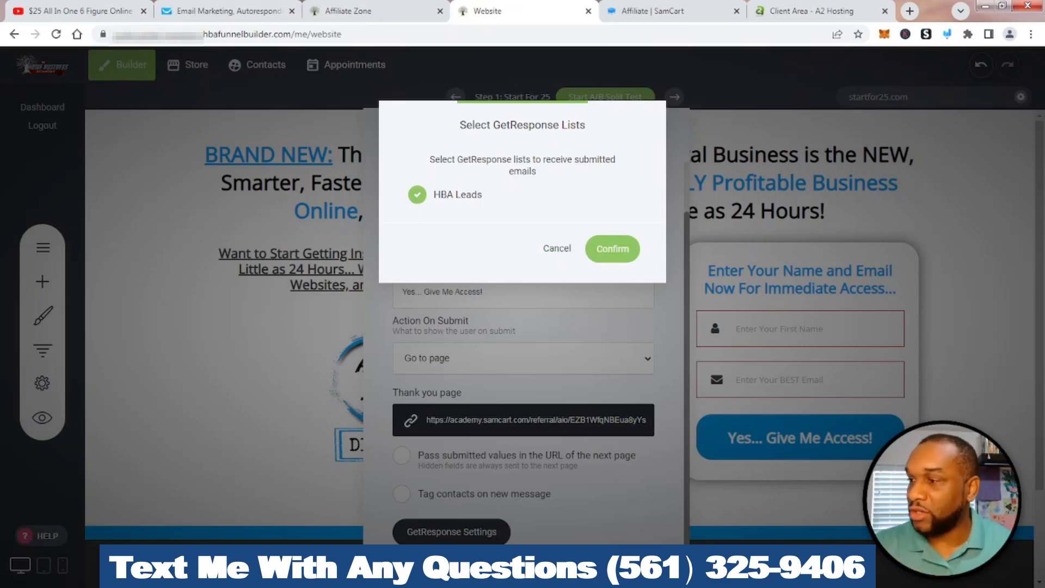
left_click(593, 249)
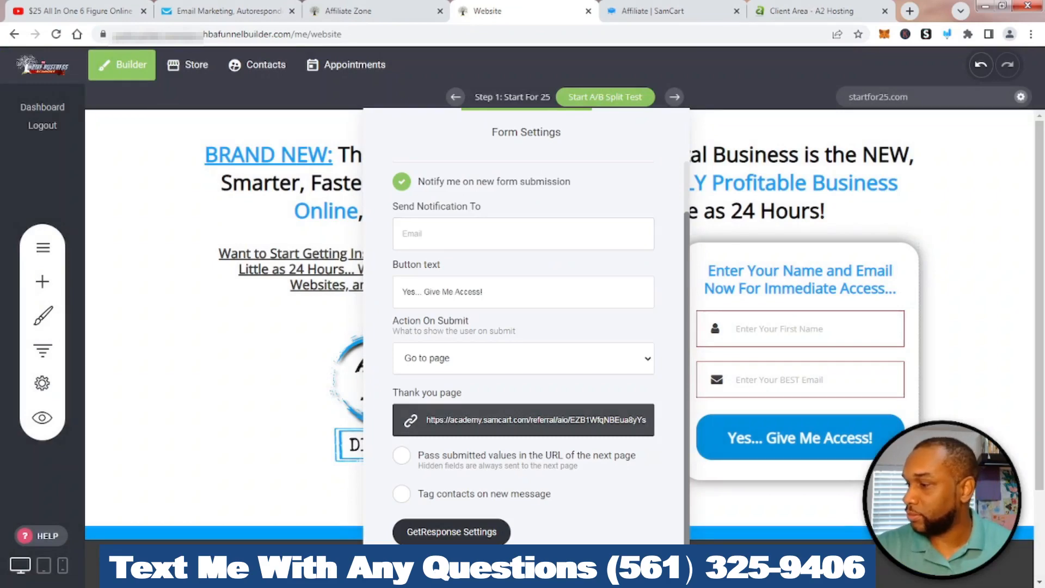
left_click(594, 564)
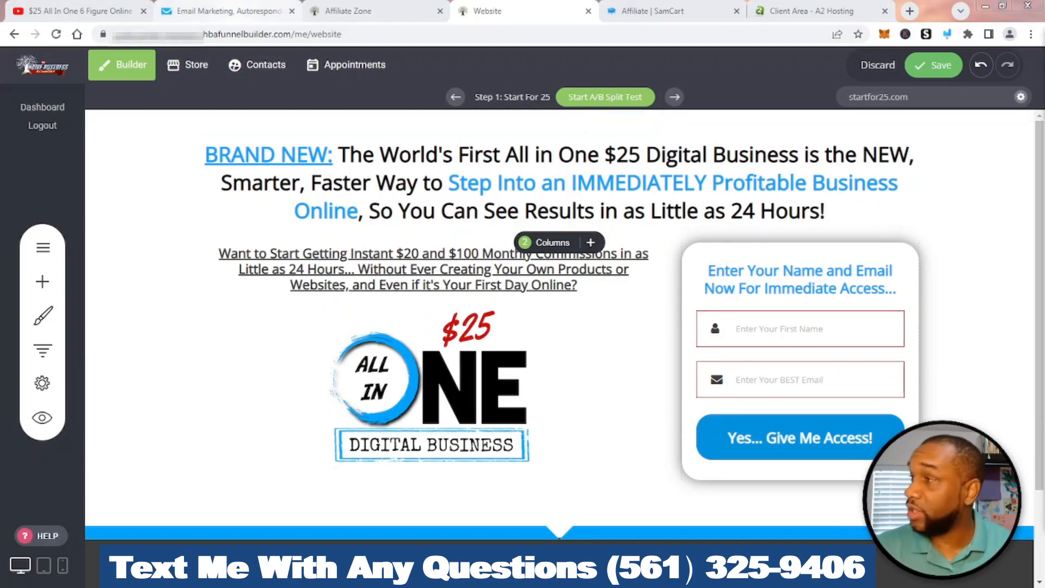
left_click(236, 11)
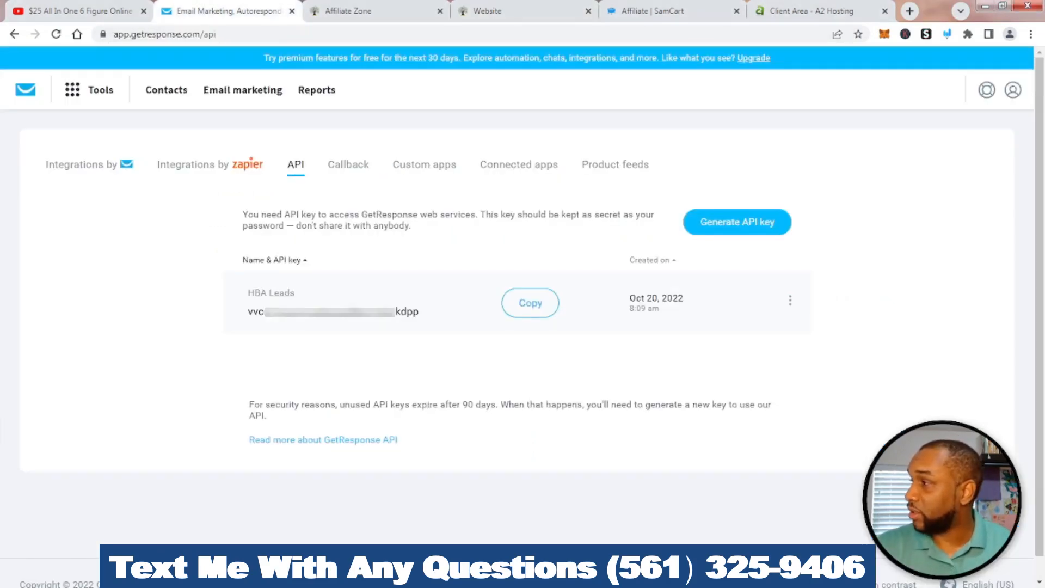
From the GetResponse dashboard, go to Autoresponders and create a new autoresponder for HBA Leads on day 0
left_click(25, 90)
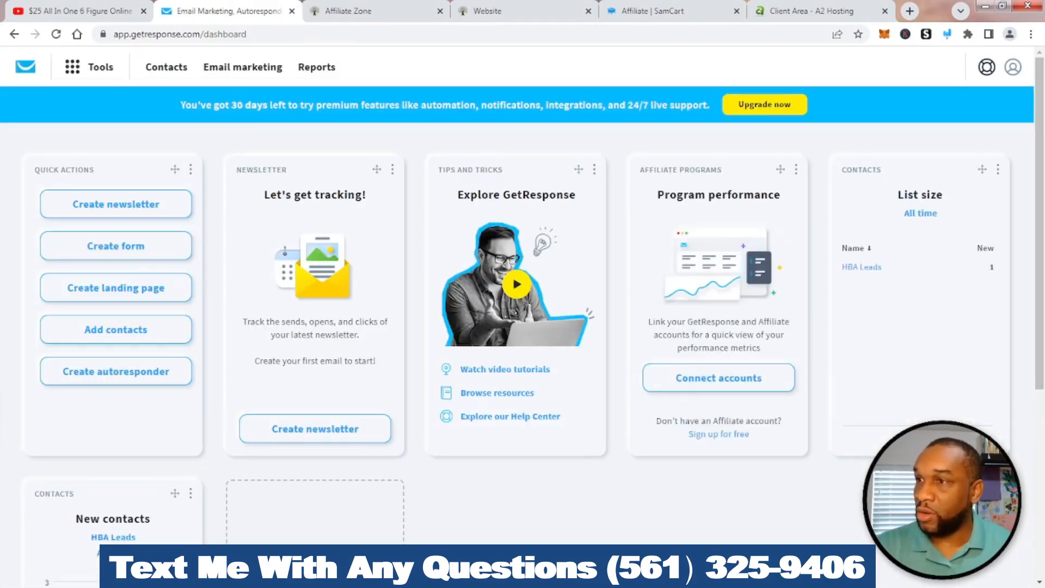
left_click(947, 34)
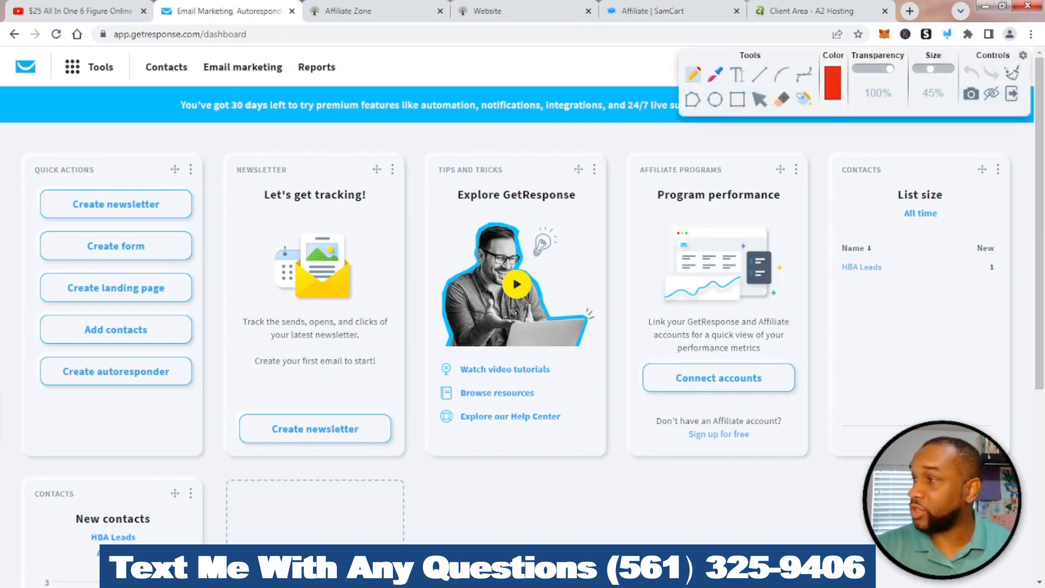
mouse_move(117, 123)
left_mouse_down()
mouse_move(94, 82)
mouse_move(122, 94)
left_mouse_up()
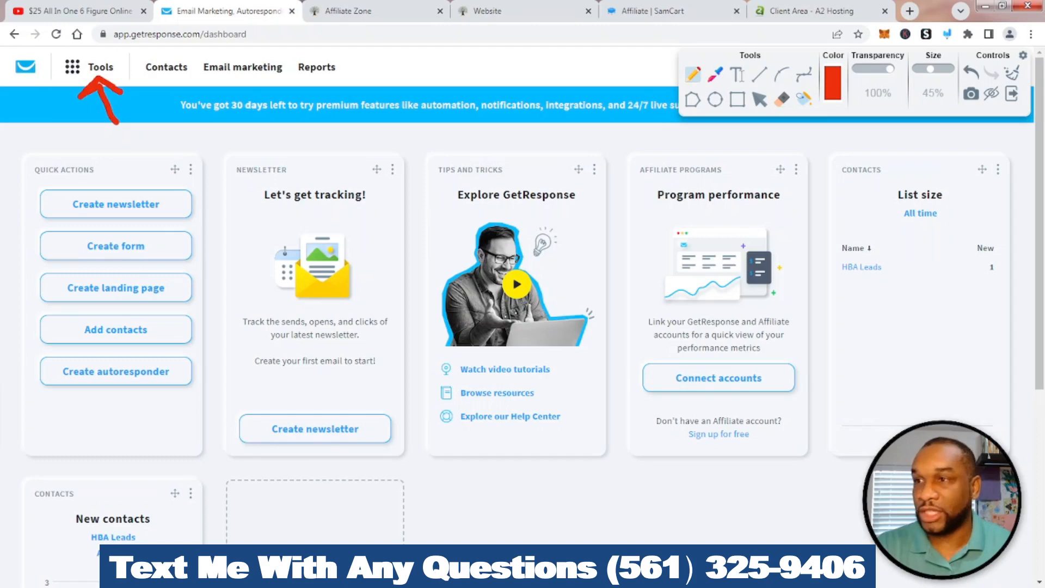
left_click(1012, 73)
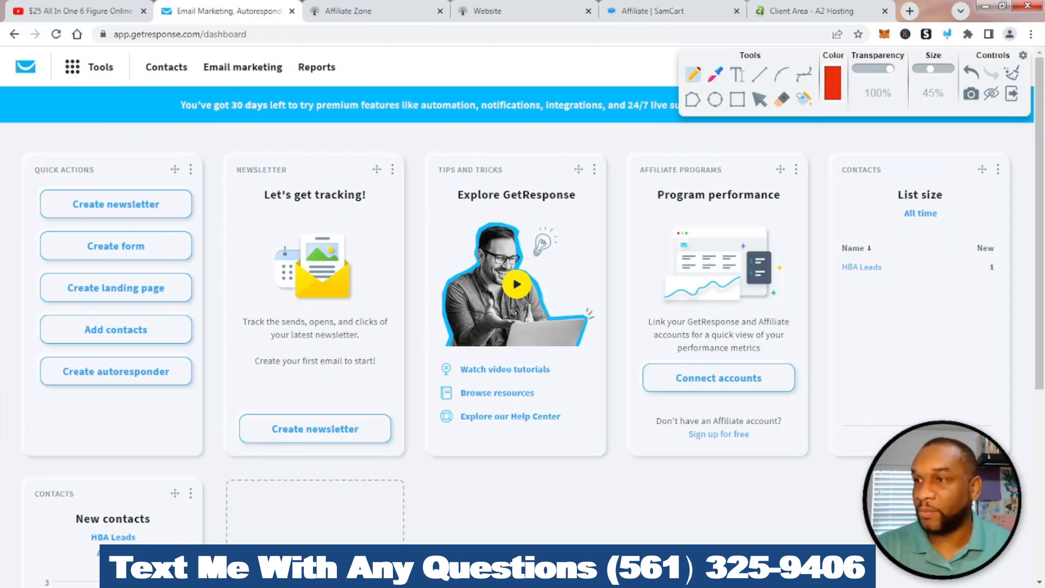
left_click(1012, 93)
left_click(100, 67)
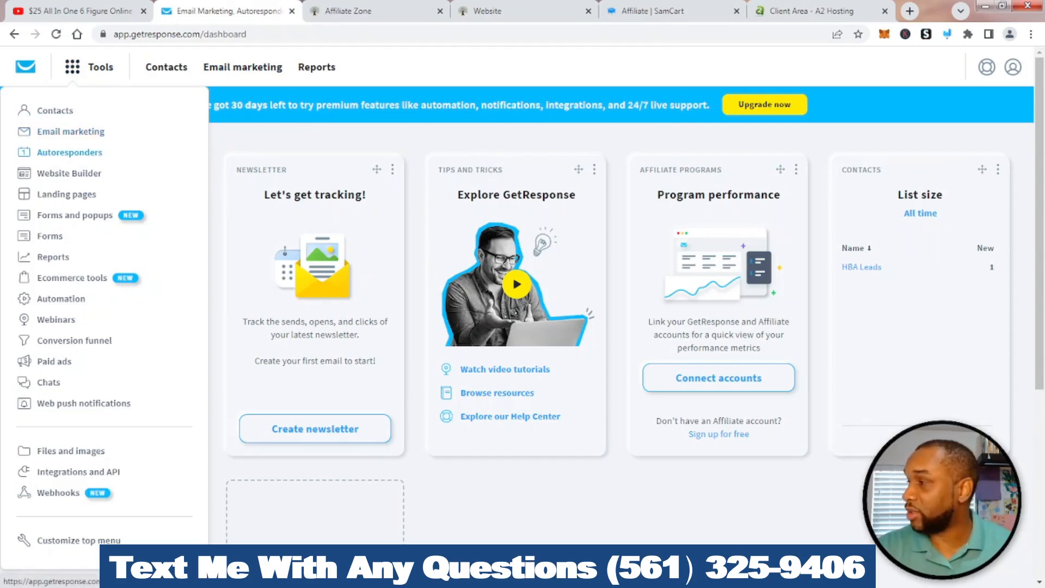
left_click(69, 153)
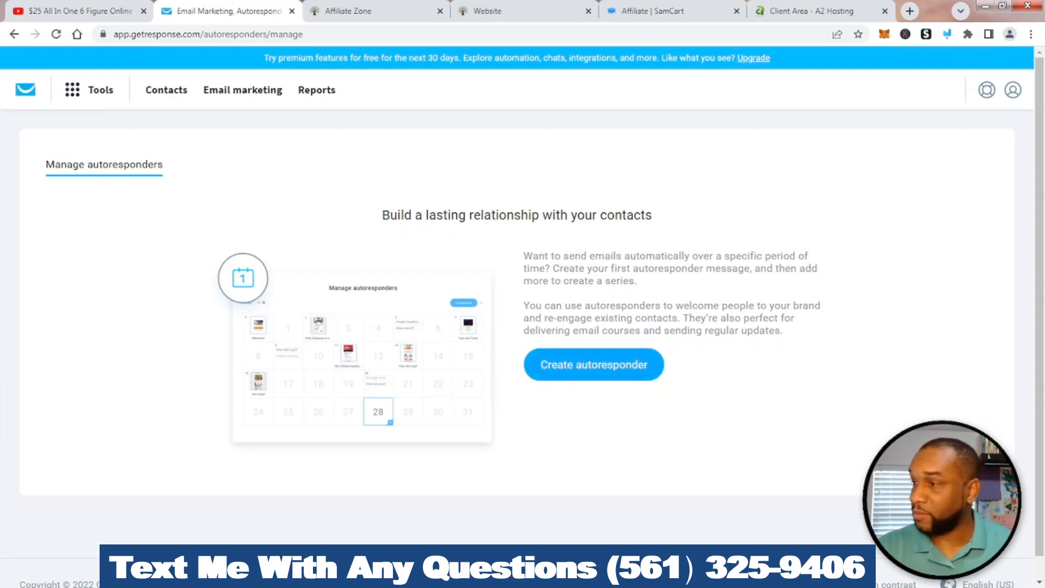
left_click(594, 365)
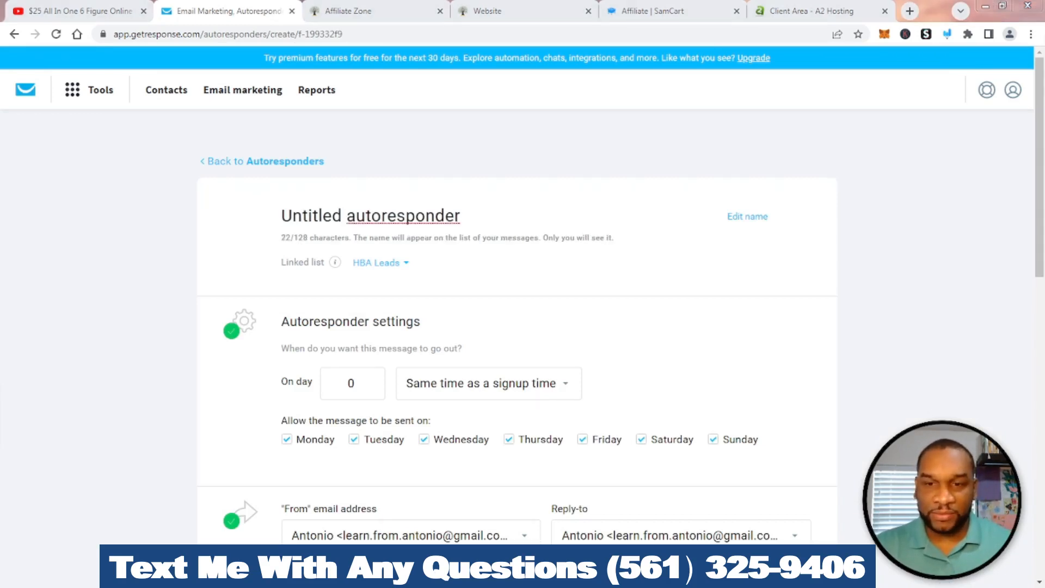
Rename the autoresponder message to 'HBA Day 0'
left_click(462, 216)
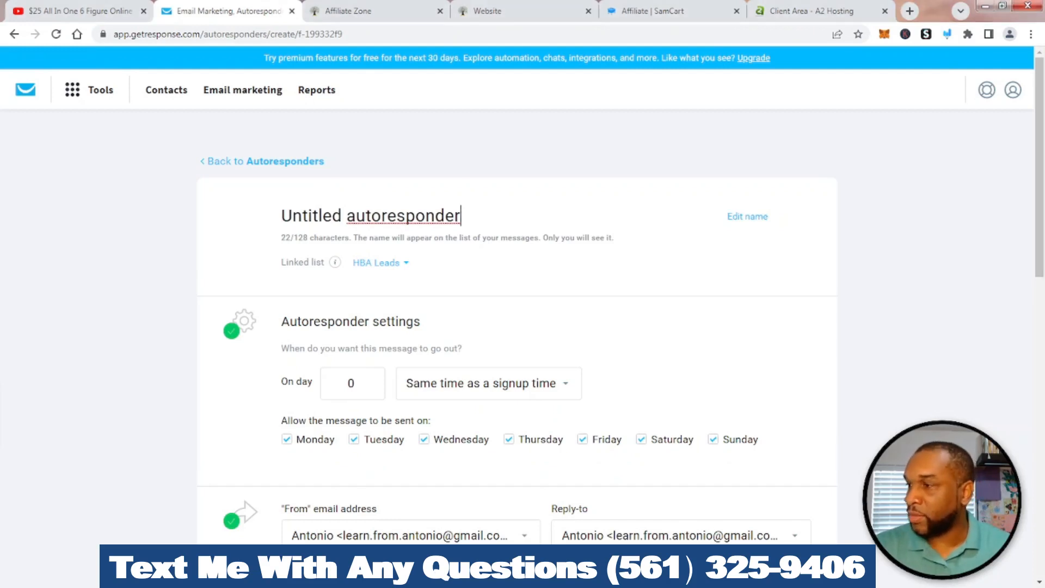
left_click_drag(461, 216, 281, 216)
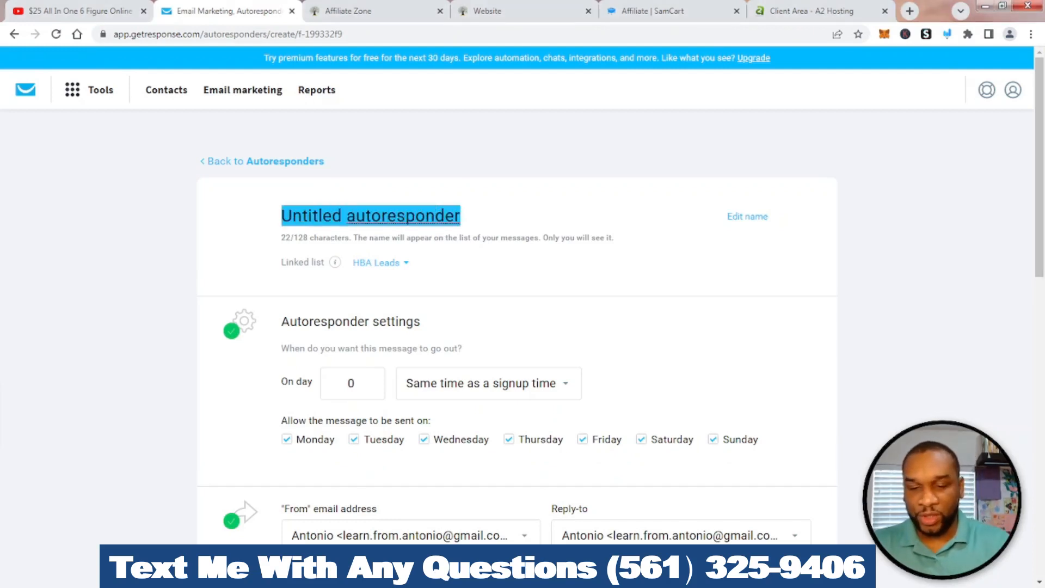
type("HBA")
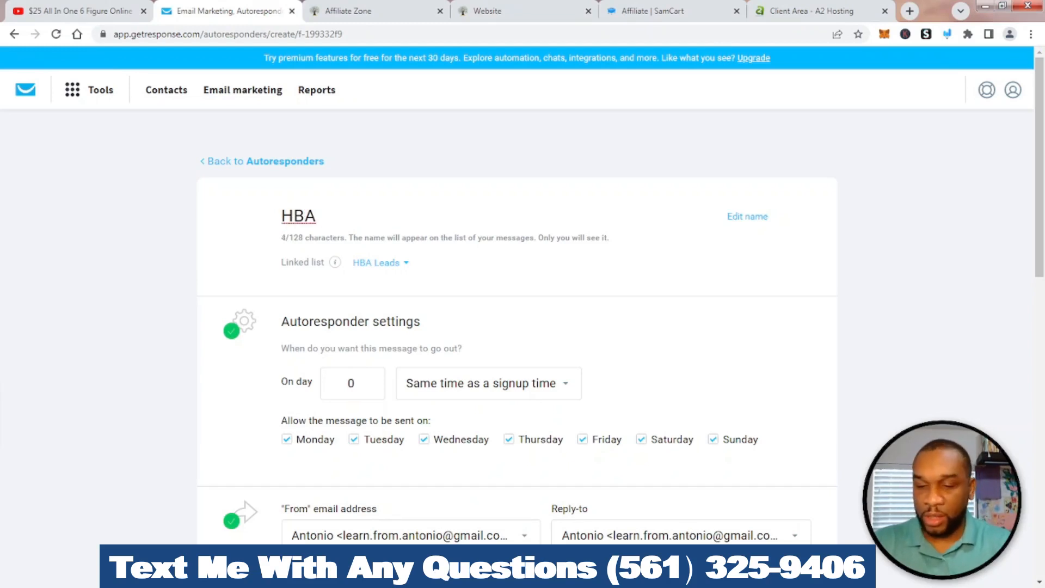
type(" Welcome")
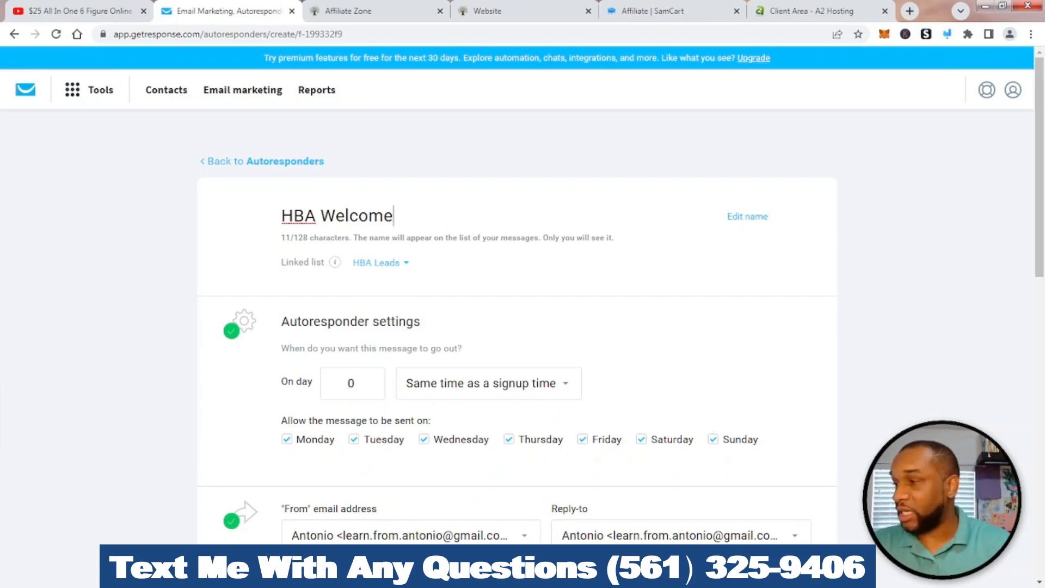
key("BackSpace")
key("BackSpace")
key("BackSpace")
key("BackSpace")
key("BackSpace")
key("BackSpace")
key("BackSpace")
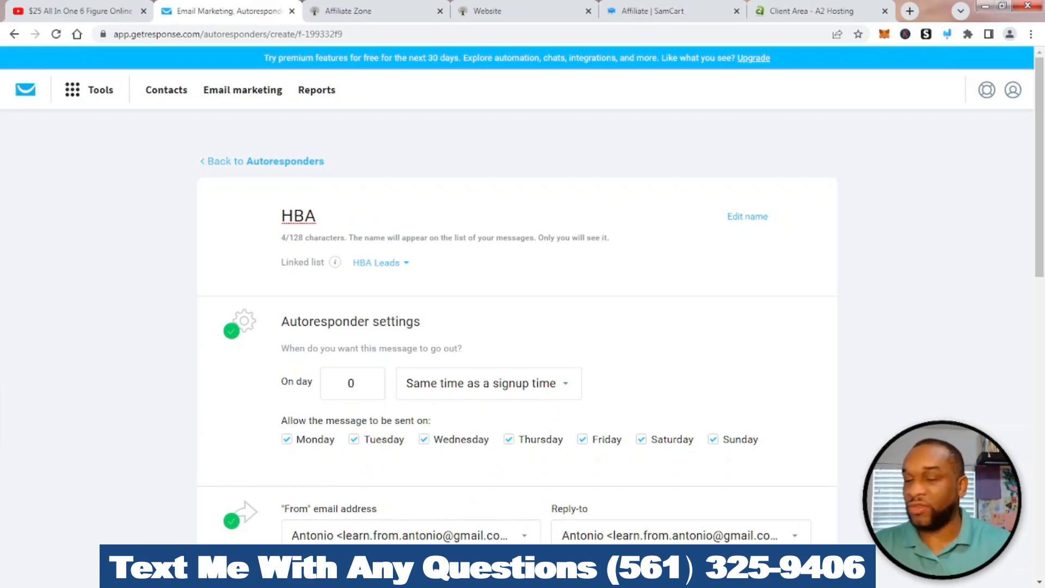
type("D")
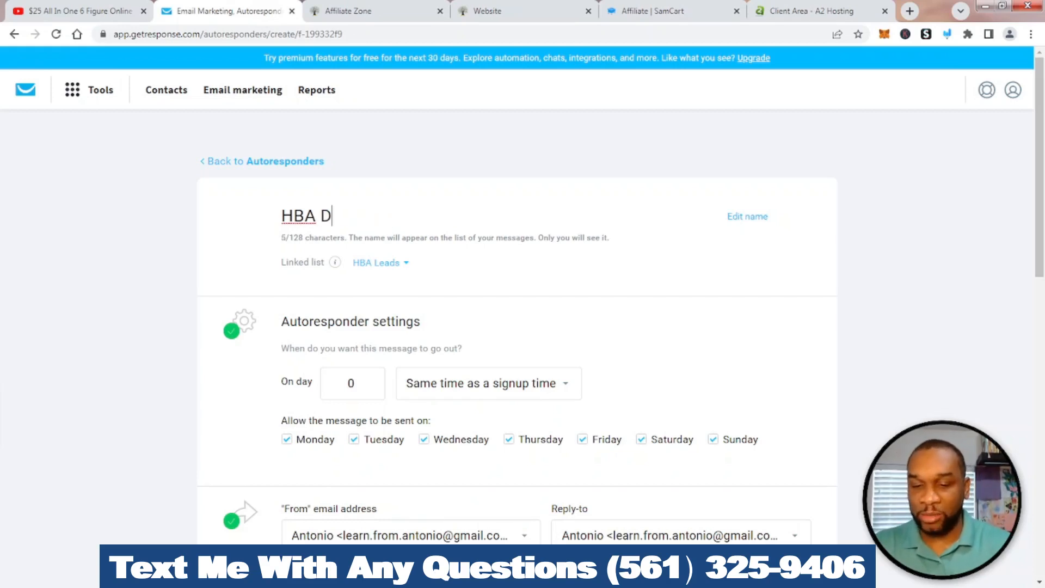
type("ay 0")
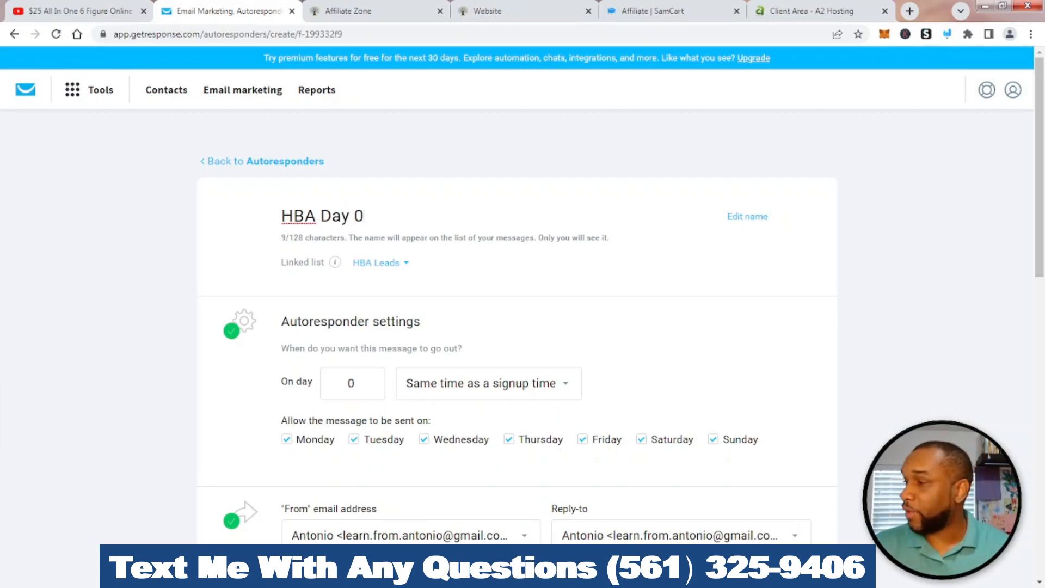
Highlight the day-0 send settings and keep the send time at signup time
scroll(523, 294, "down", 2)
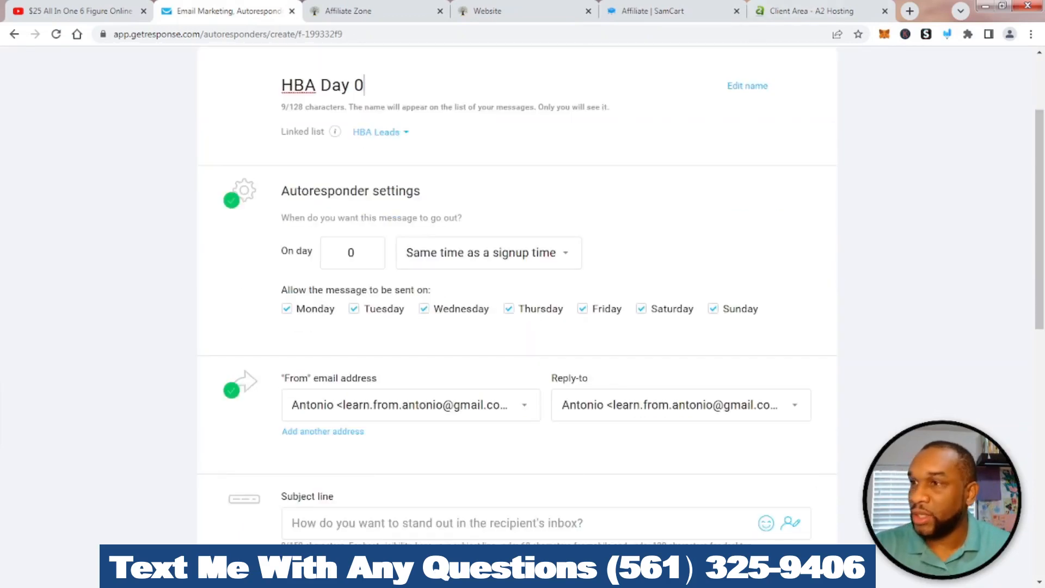
left_click(947, 34)
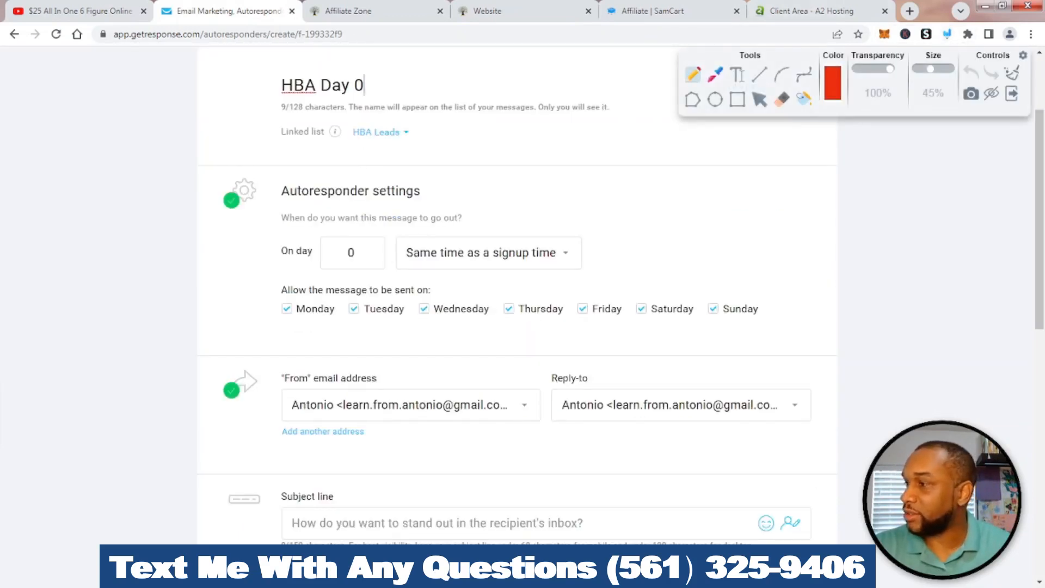
mouse_move(339, 202)
left_mouse_down()
mouse_move(265, 226)
mouse_move(457, 277)
mouse_move(659, 250)
mouse_move(413, 192)
mouse_move(287, 194)
left_mouse_up()
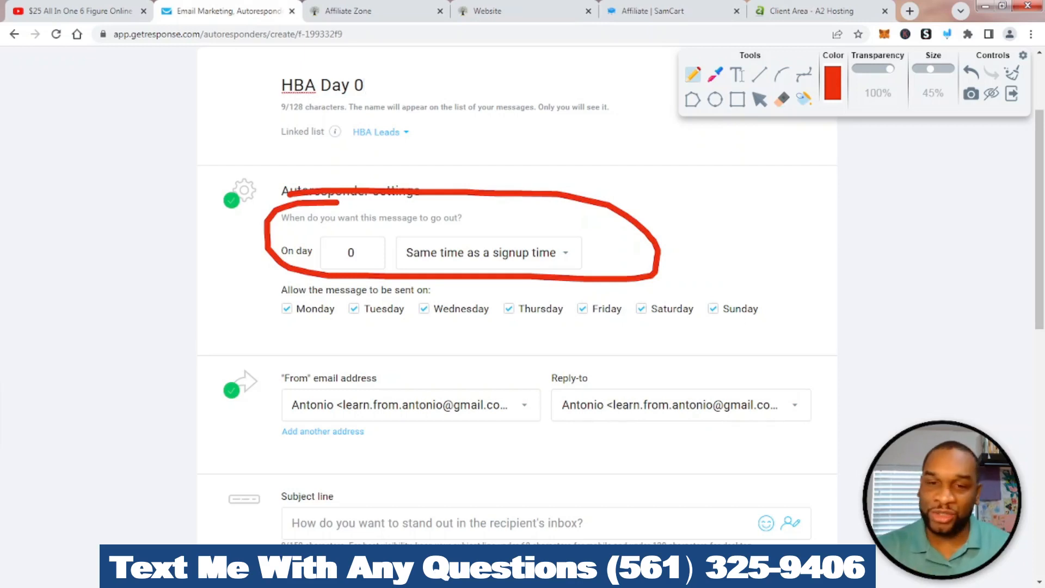
mouse_move(423, 224)
left_mouse_down()
mouse_move(409, 227)
mouse_move(402, 272)
mouse_move(558, 289)
mouse_move(556, 222)
mouse_move(408, 224)
left_mouse_up()
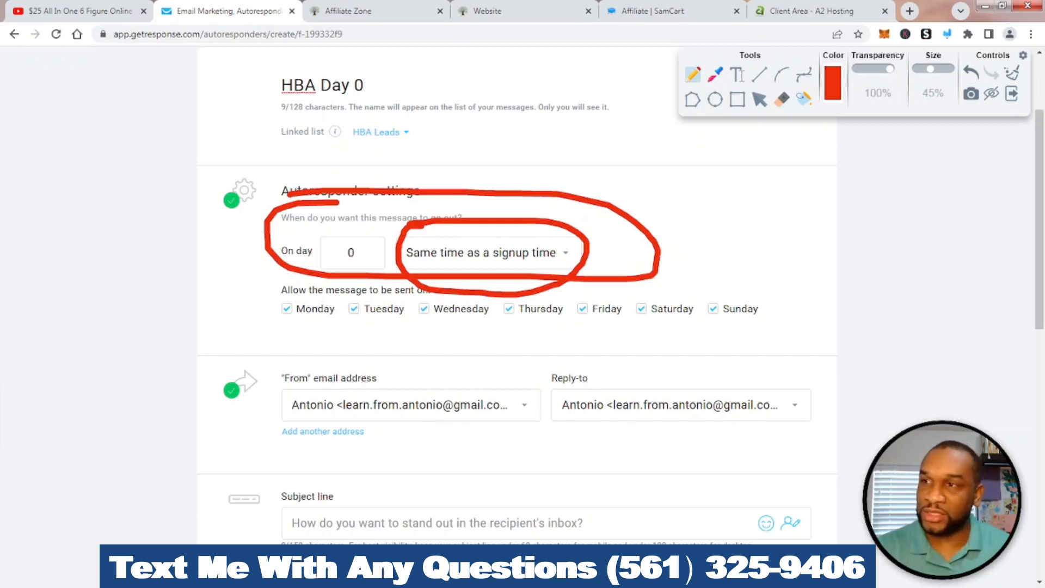
left_click(1011, 73)
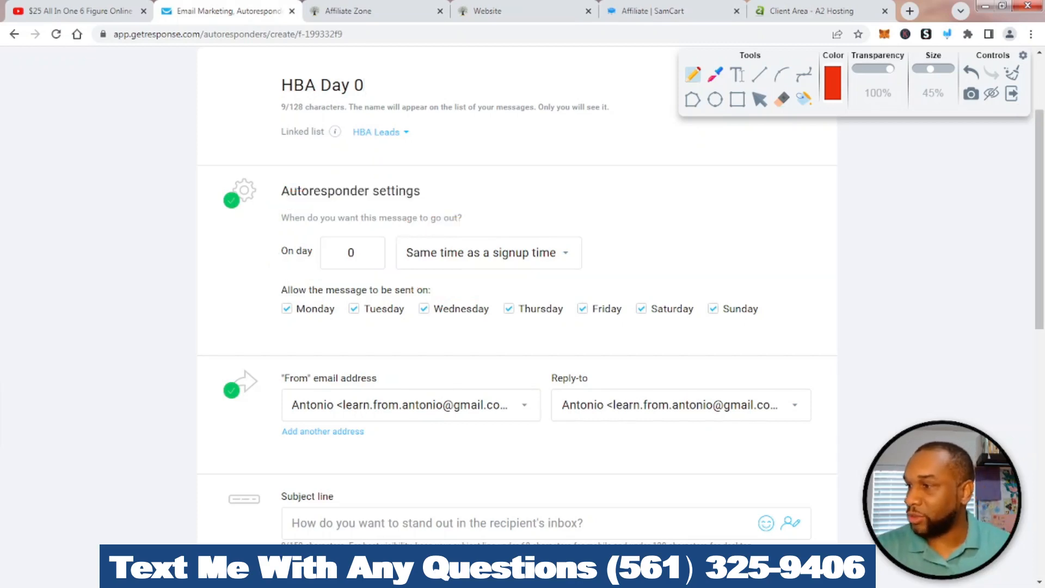
left_click(1011, 93)
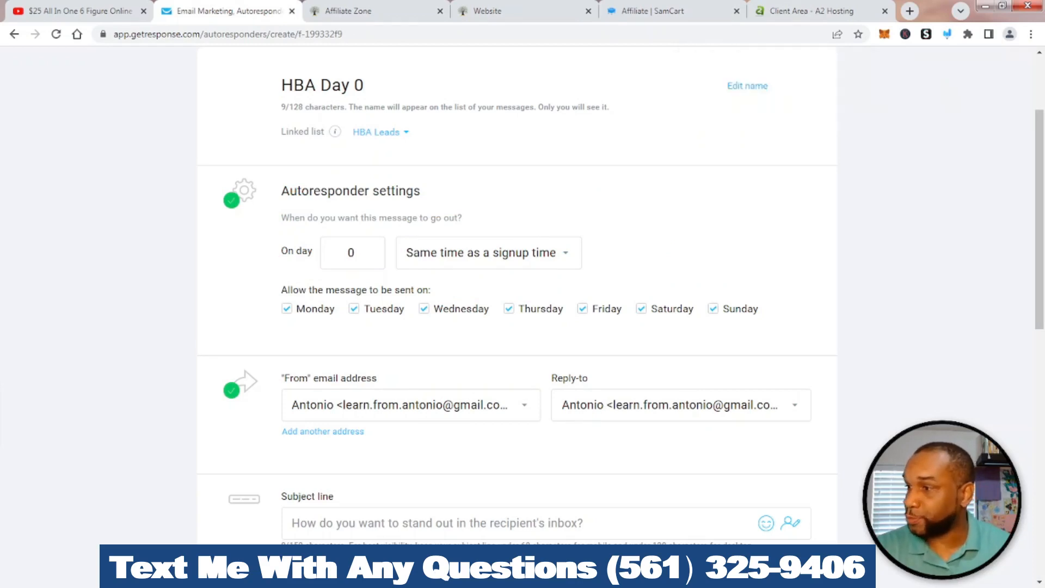
left_click(489, 252)
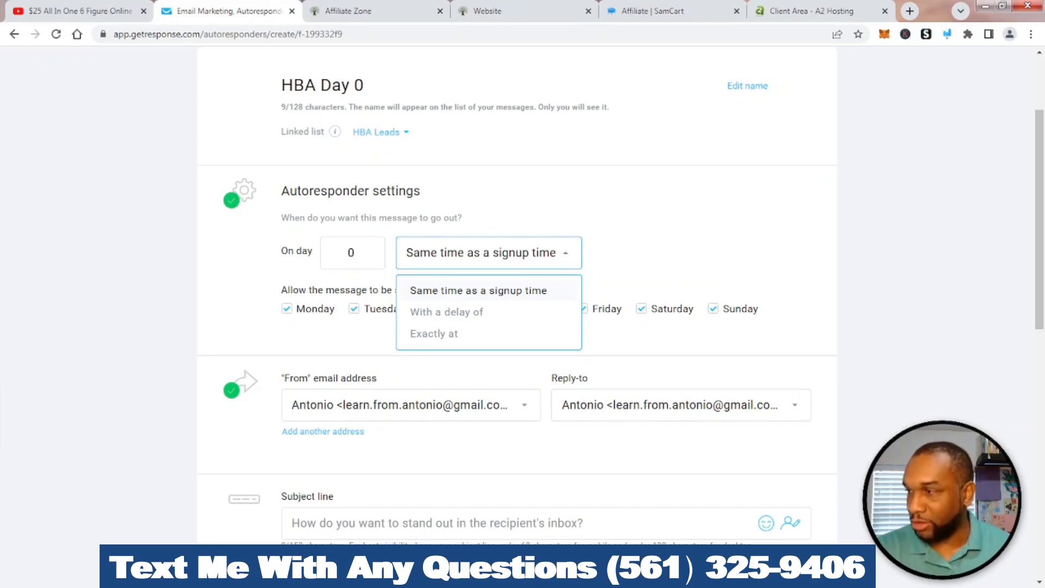
left_click(478, 290)
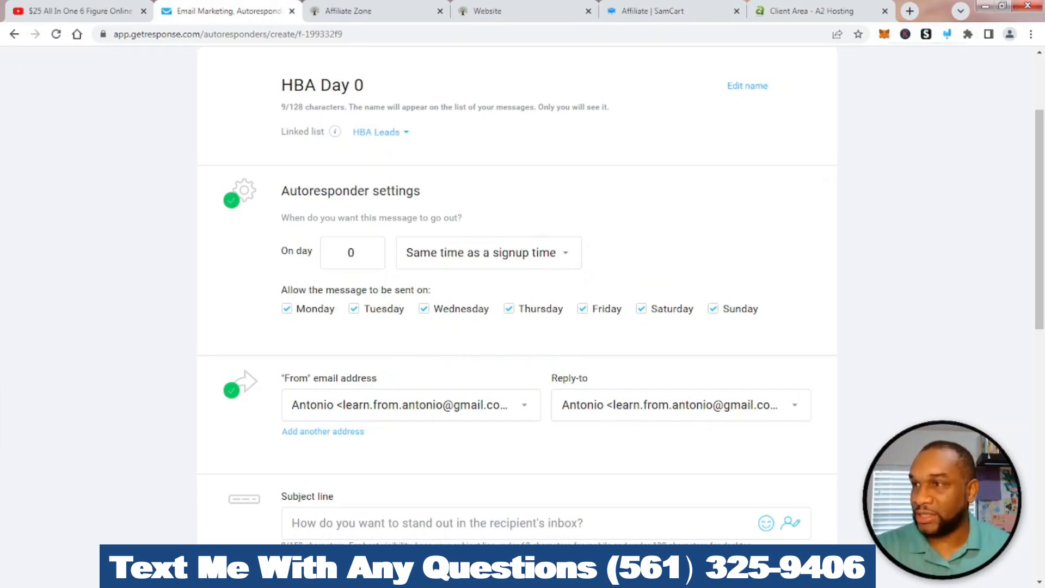
Highlight the allowed sending weekdays, then clear the markup
left_click(946, 34)
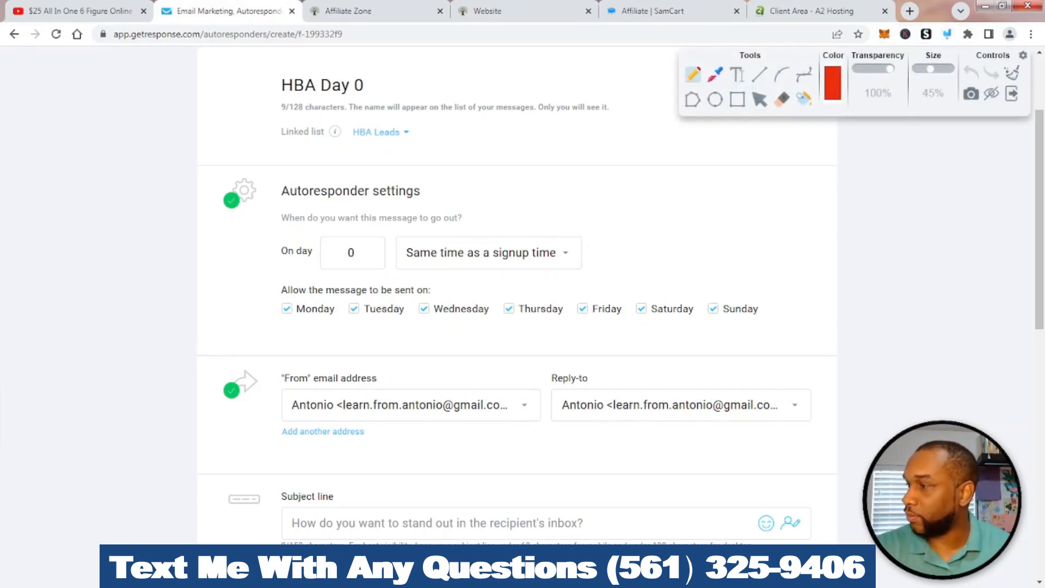
mouse_move(287, 277)
left_mouse_down()
mouse_move(279, 278)
mouse_move(570, 327)
mouse_move(829, 305)
mouse_move(301, 286)
left_mouse_up()
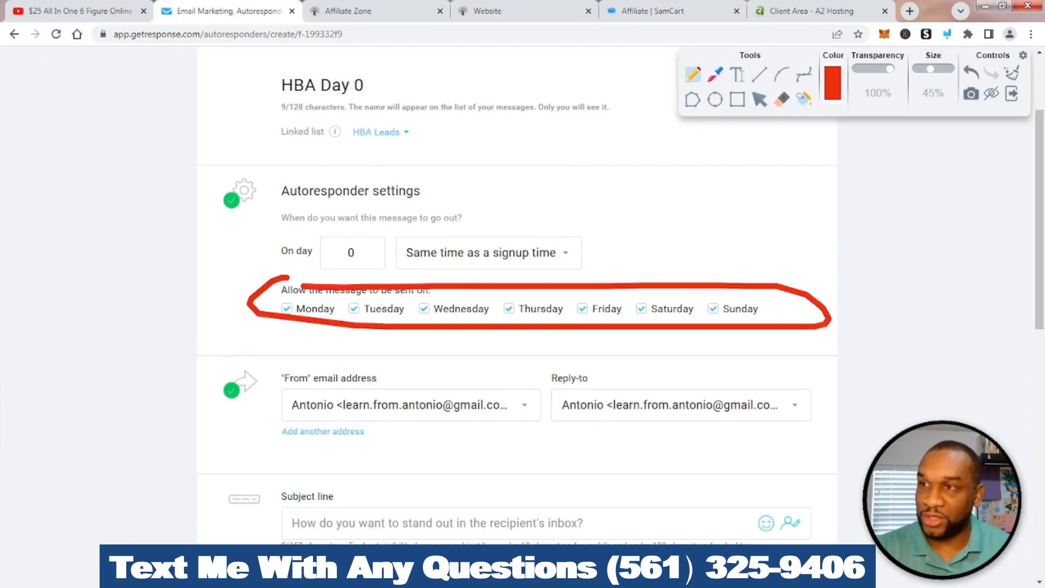
left_click(1012, 73)
left_click(1011, 93)
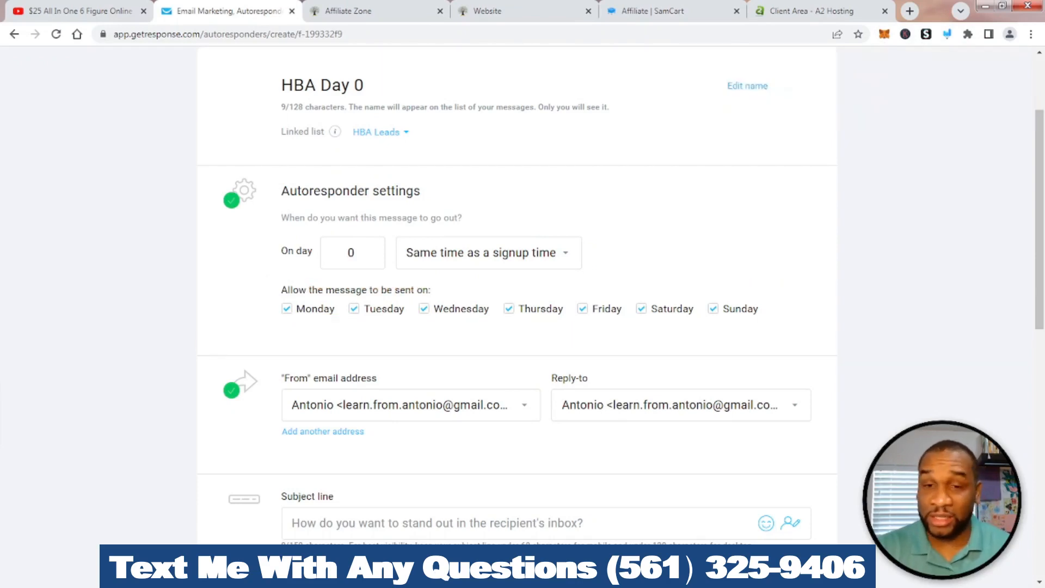
scroll(517, 299, "down", 3)
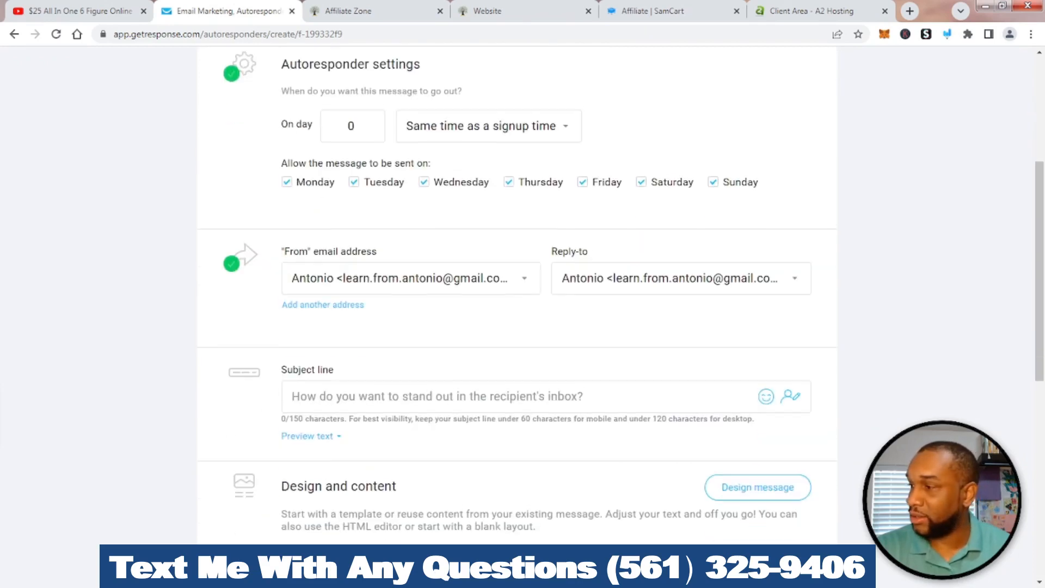
Highlight the sender and reply-to addresses, then erase the marking
left_click(947, 34)
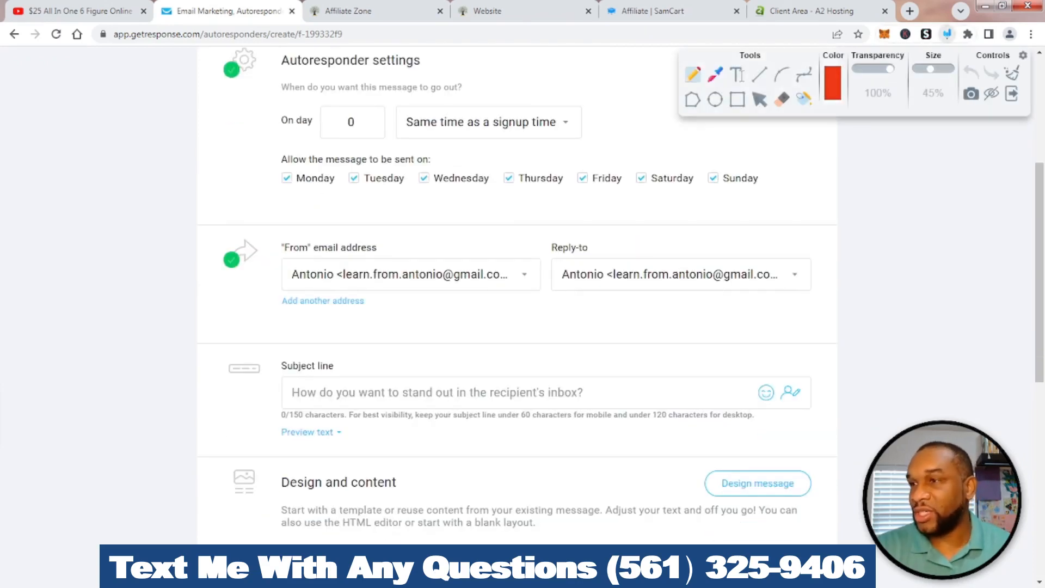
mouse_move(299, 222)
left_mouse_down()
mouse_move(170, 256)
mouse_move(441, 312)
mouse_move(813, 311)
mouse_move(684, 219)
mouse_move(247, 223)
left_mouse_up()
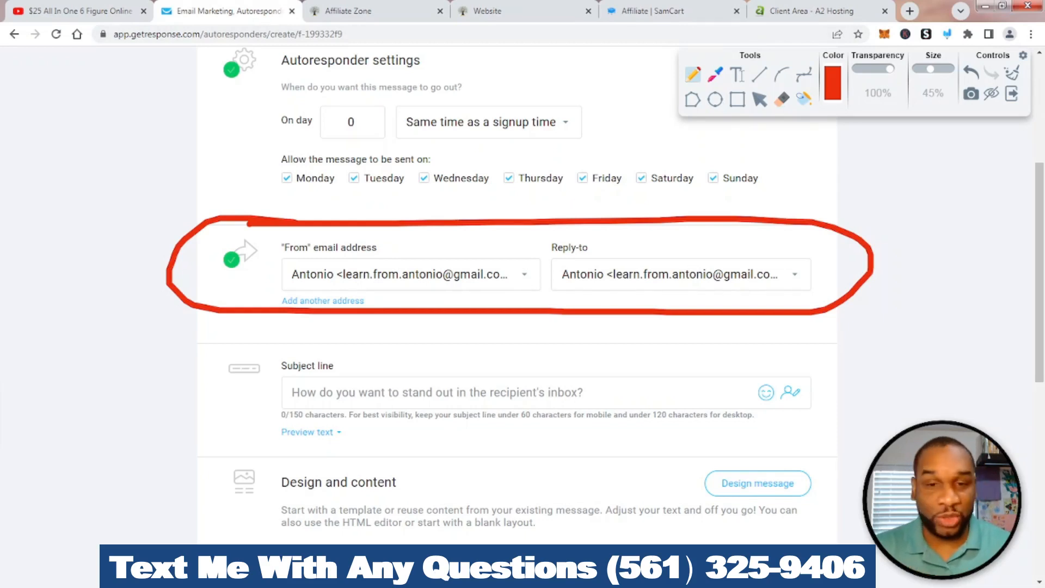
key("ctrl+z")
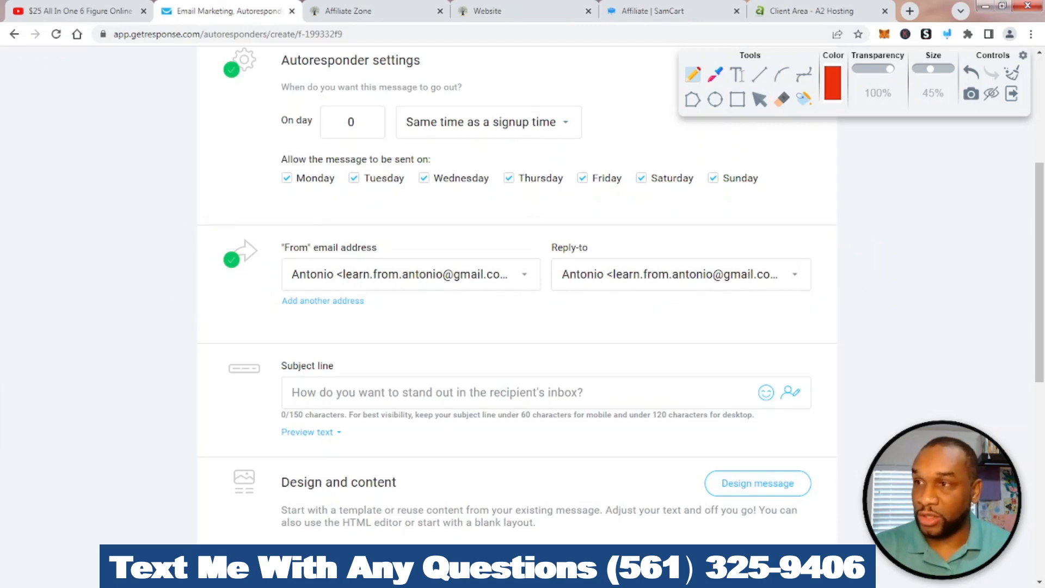
key("Escape")
scroll(517, 294, "down", 2)
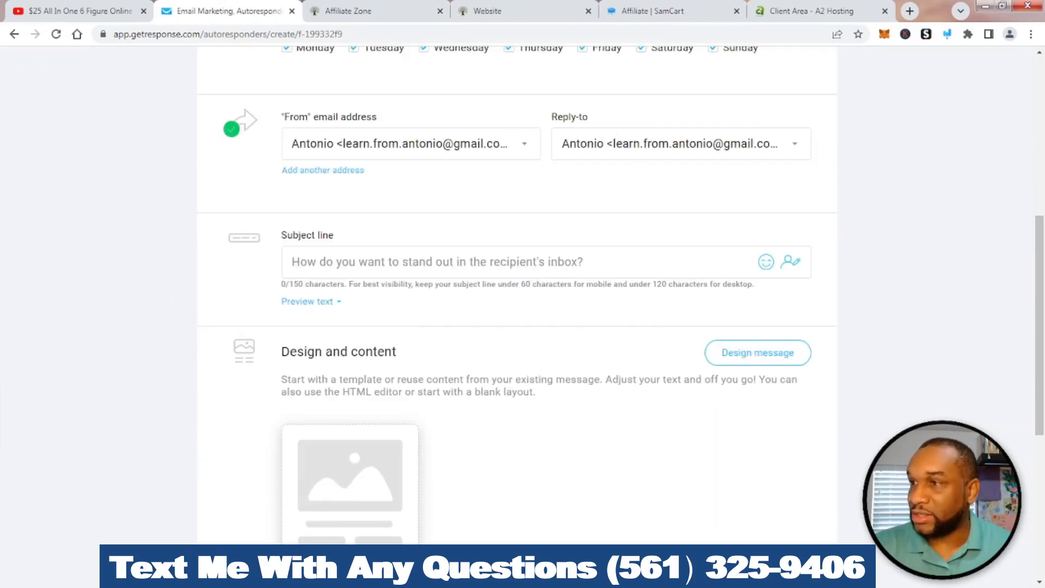
Mark the Subject line and Design and content sections, then switch to the HBA Affiliate Zone page
left_click(947, 34)
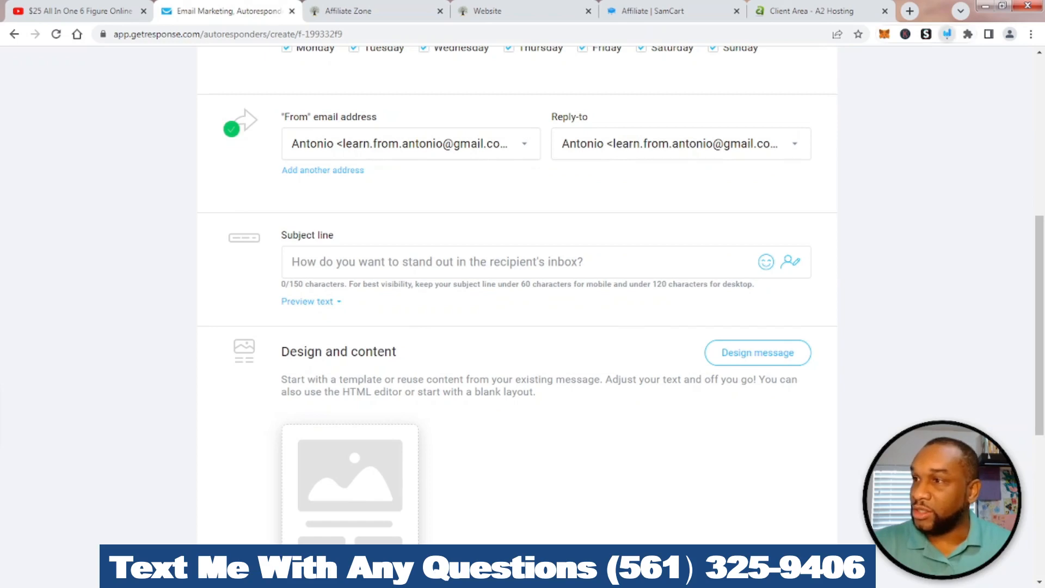
mouse_move(383, 186)
left_mouse_down()
mouse_move(375, 183)
mouse_move(503, 314)
mouse_move(710, 212)
mouse_move(691, 214)
left_mouse_up()
mouse_move(340, 331)
left_mouse_down()
mouse_move(201, 354)
mouse_move(707, 463)
mouse_move(468, 343)
left_mouse_up()
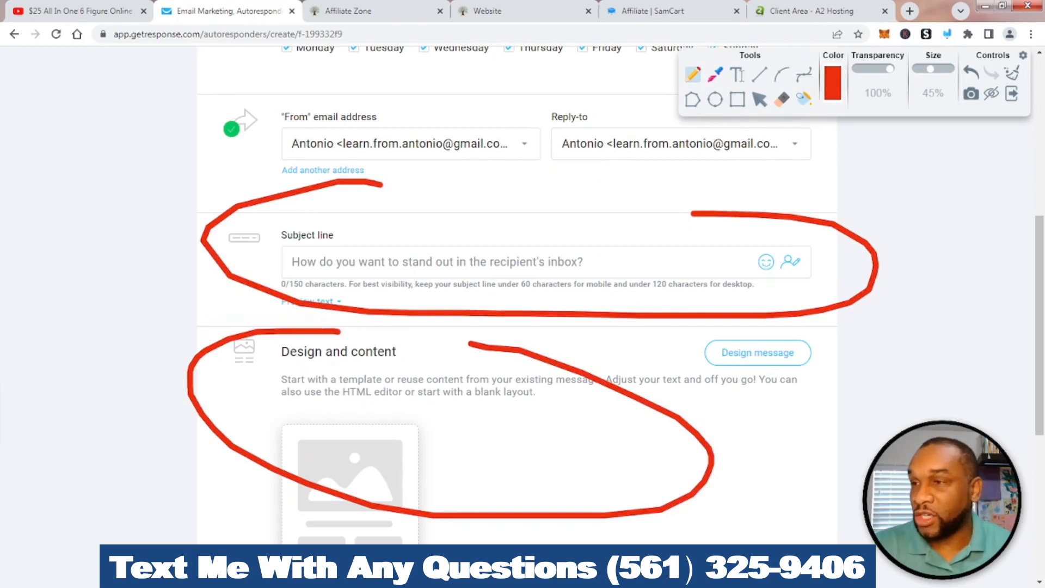
left_click(1012, 73)
left_click(1011, 93)
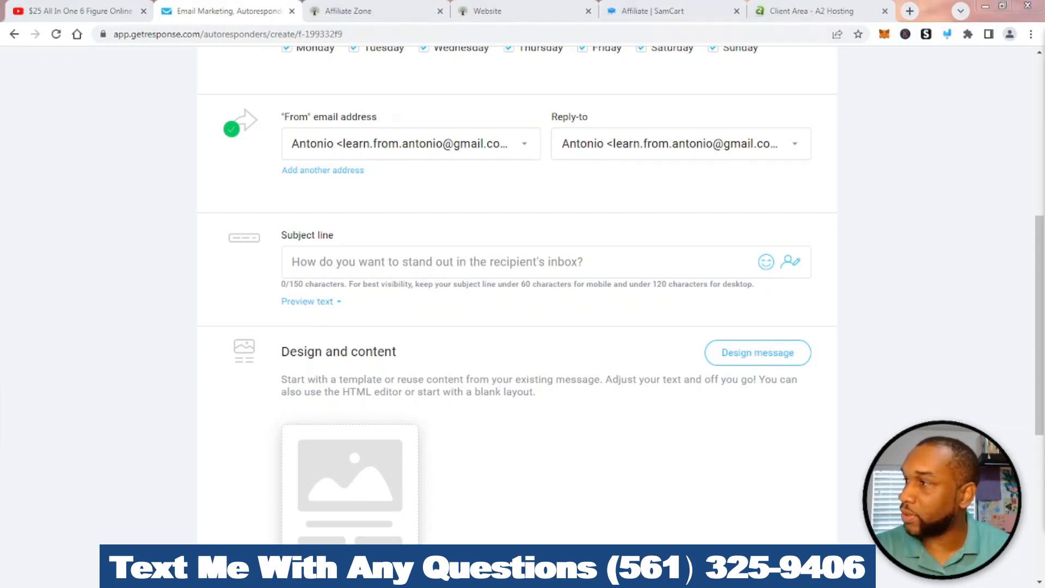
left_click(370, 11)
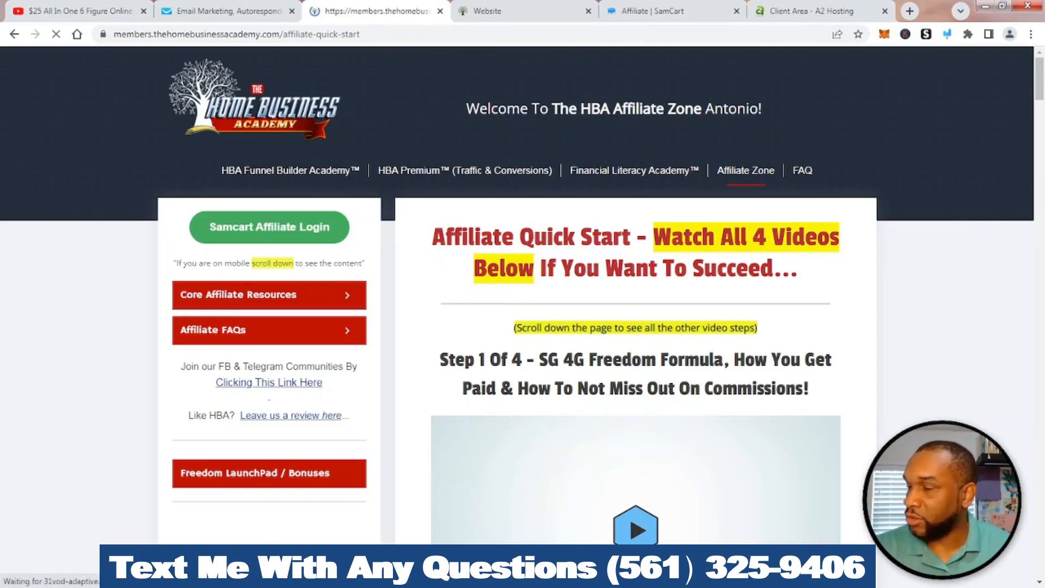
Find and highlight the 'NEW 5 email followup series' link, then open its Google Doc
scroll(632, 294, "down", 10)
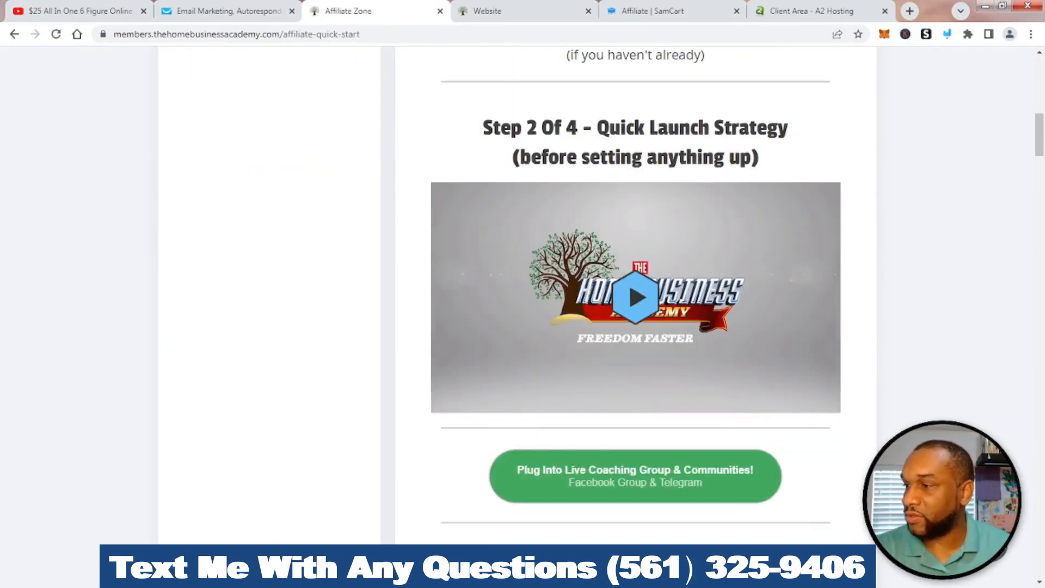
scroll(631, 294, "down", 10)
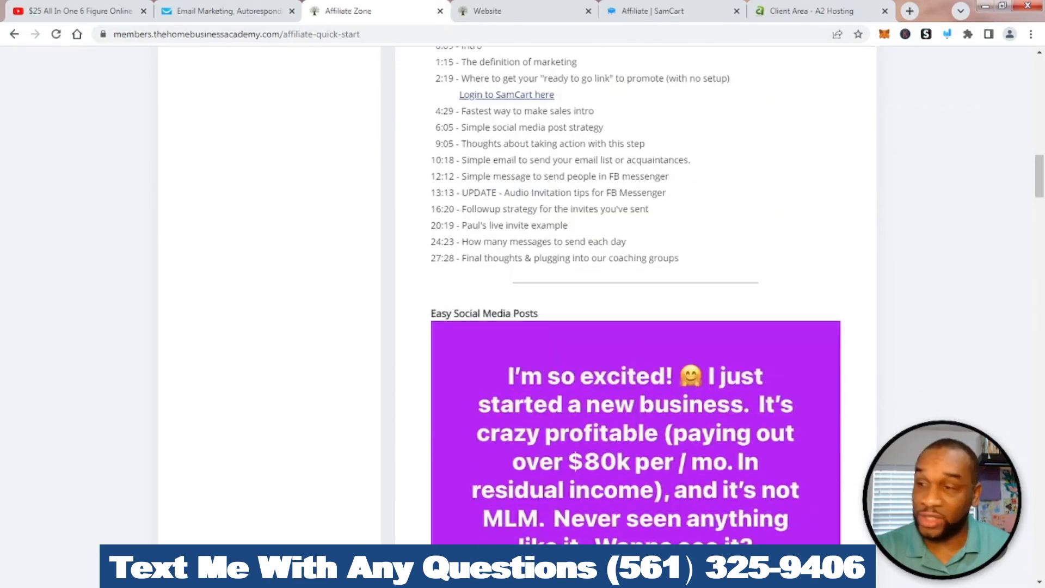
scroll(631, 294, "down", 18)
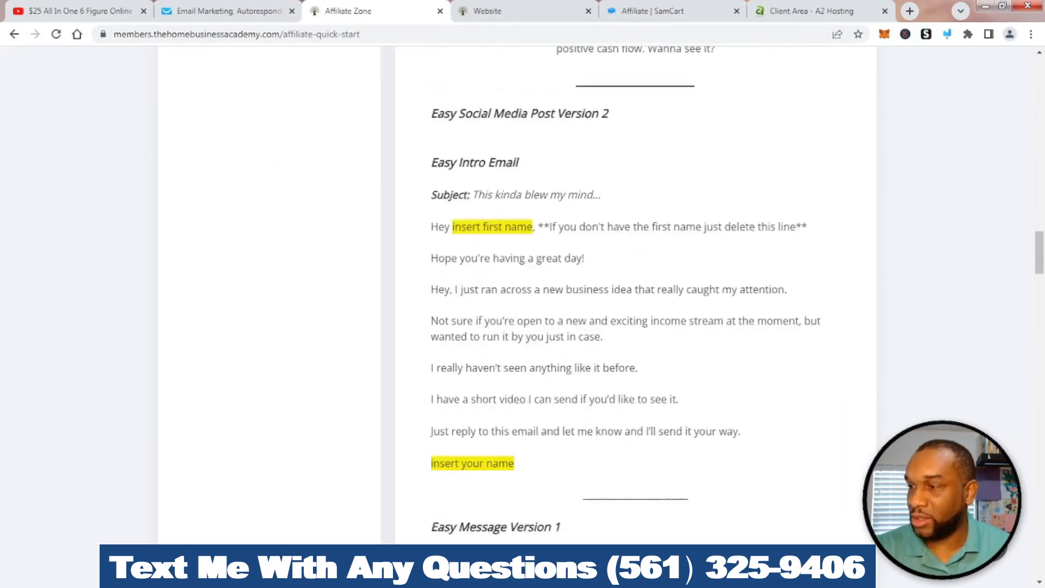
scroll(631, 294, "down", 16)
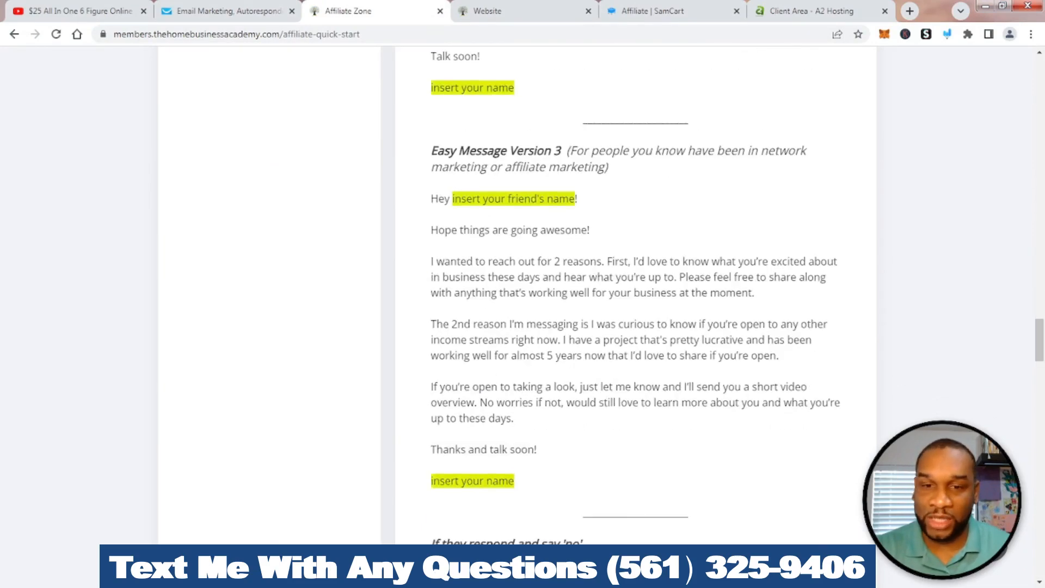
scroll(631, 294, "down", 11)
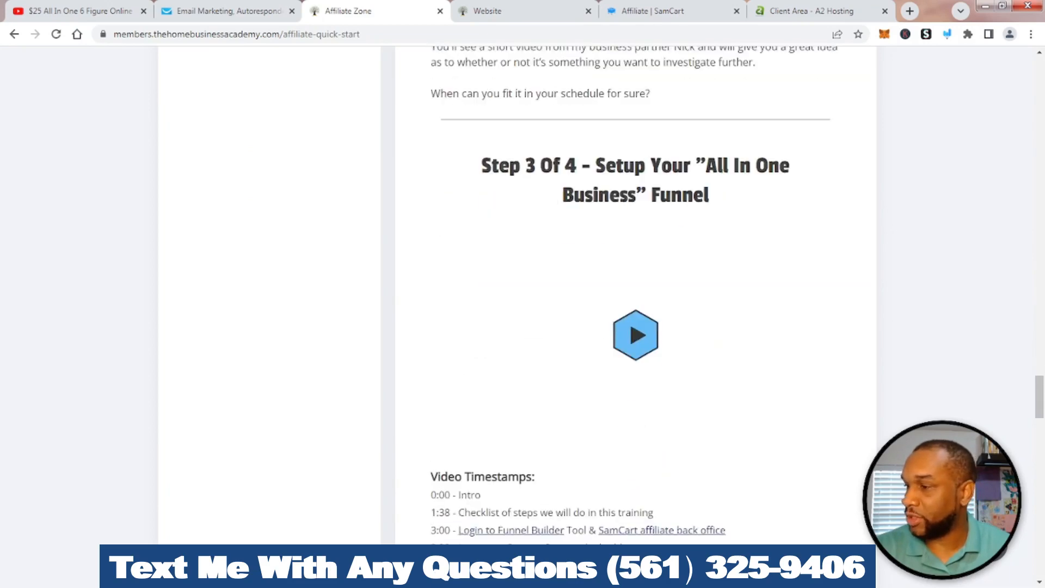
scroll(631, 294, "down", 6)
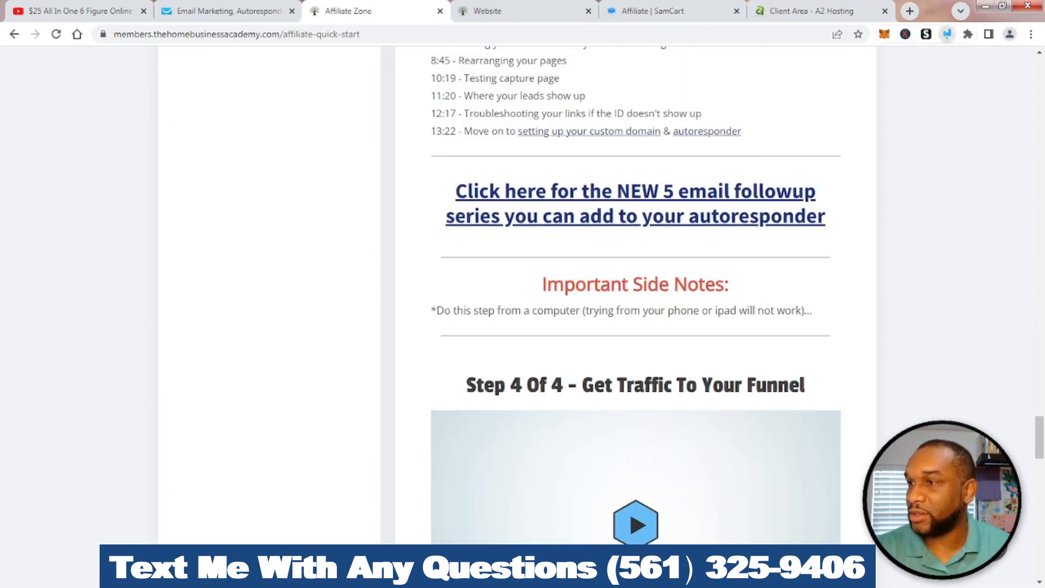
left_click(947, 34)
mouse_move(587, 148)
left_mouse_down()
mouse_move(570, 149)
mouse_move(451, 243)
mouse_move(790, 251)
mouse_move(874, 174)
mouse_move(471, 159)
left_mouse_up()
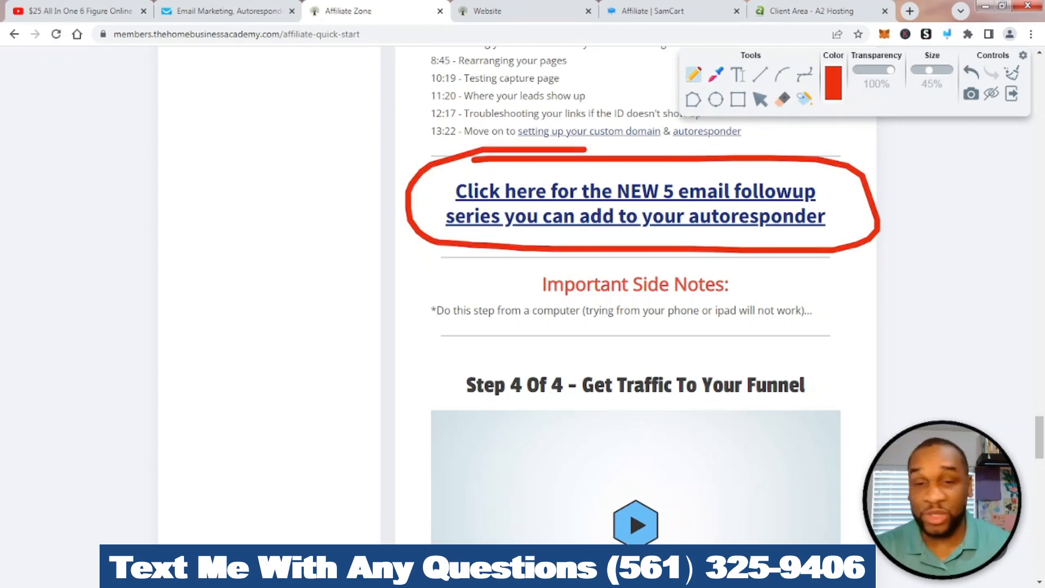
left_click(1012, 73)
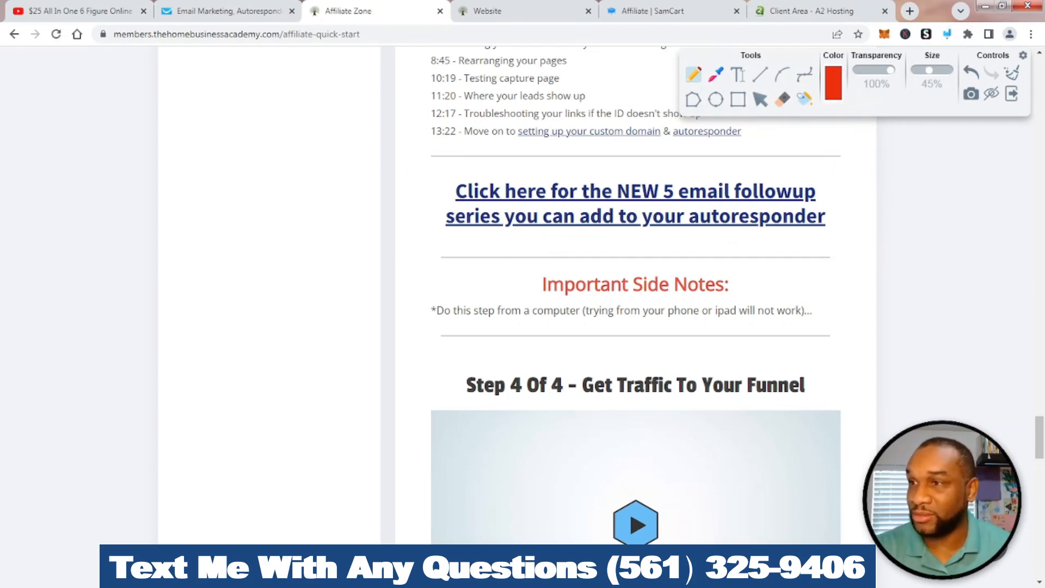
left_click(1011, 93)
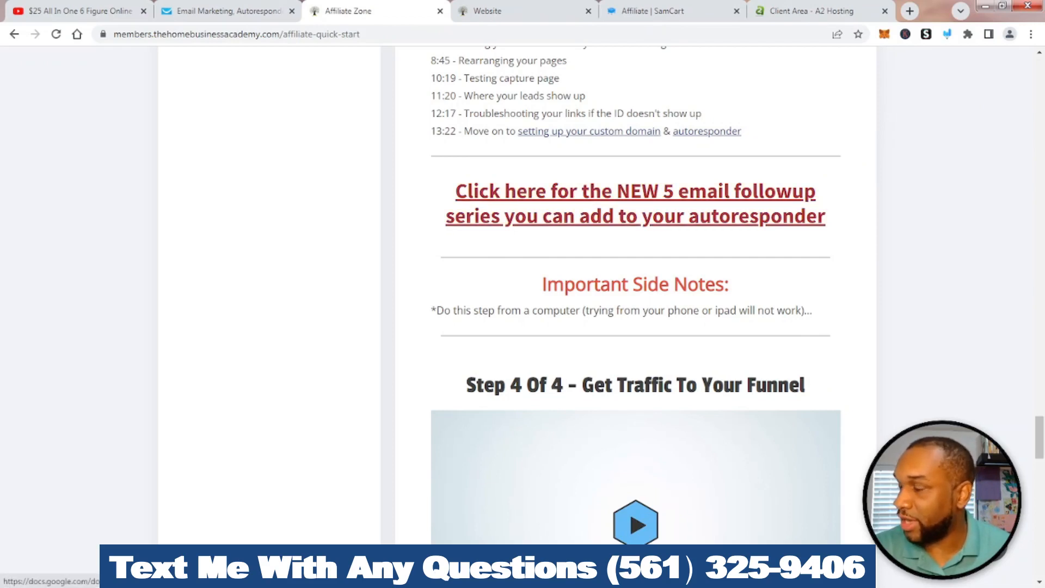
left_click(636, 204)
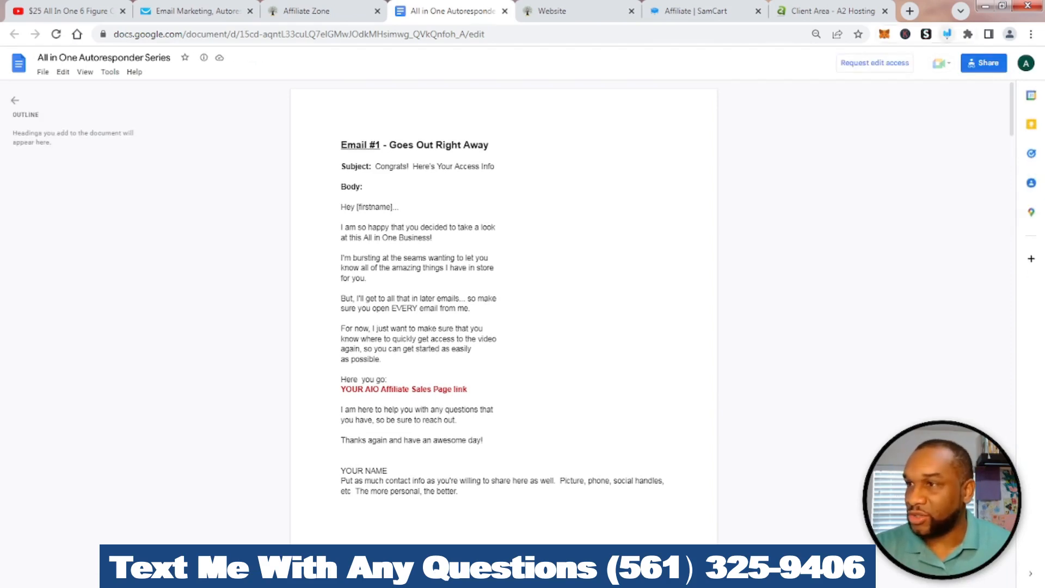
Highlight the Email #1 subject line and body in the Google Doc for viewers
left_click(947, 34)
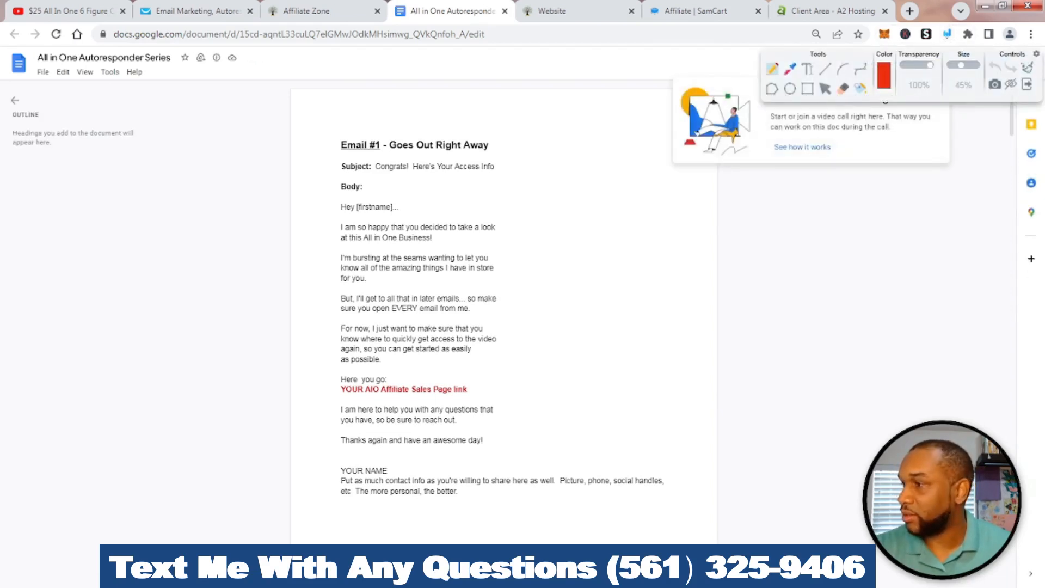
mouse_move(348, 155)
left_mouse_down()
mouse_move(346, 180)
mouse_move(464, 181)
mouse_move(509, 148)
mouse_move(439, 145)
left_mouse_up()
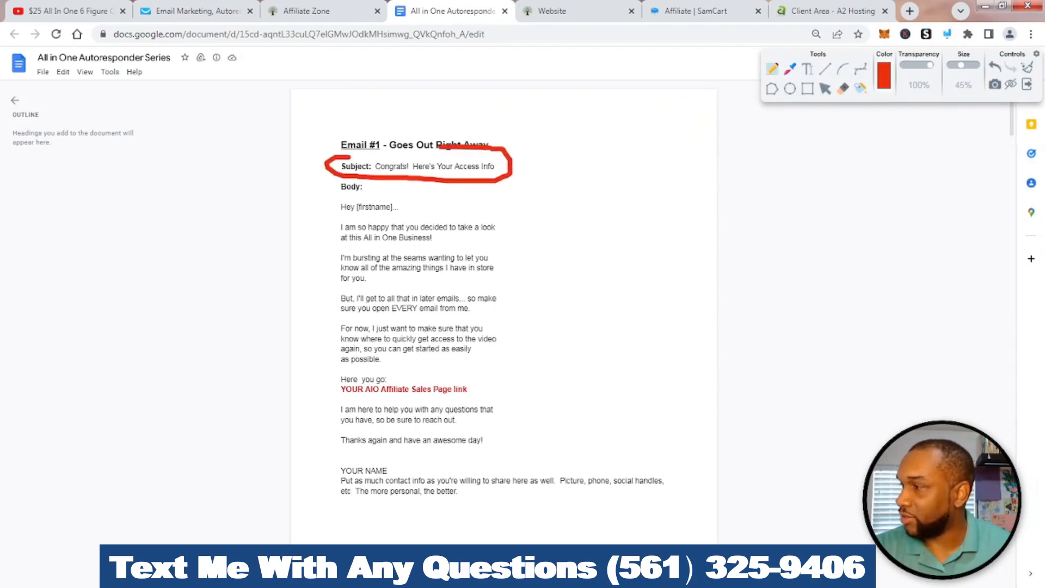
mouse_move(338, 180)
left_mouse_down()
mouse_move(315, 223)
mouse_move(297, 408)
mouse_move(414, 518)
mouse_move(687, 510)
mouse_move(596, 288)
mouse_move(393, 180)
mouse_move(335, 181)
left_mouse_up()
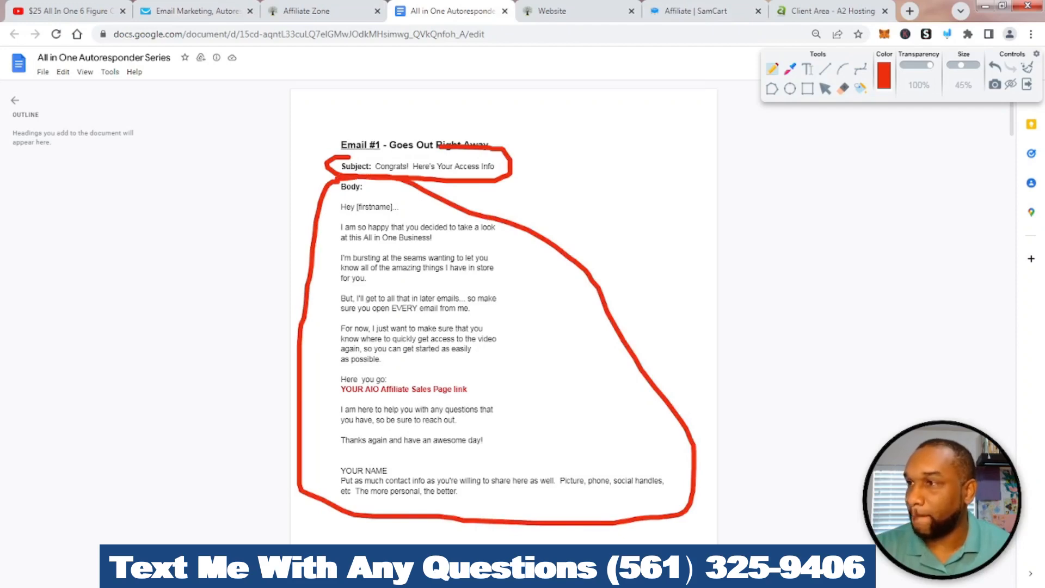
left_click(1027, 68)
left_click(1027, 84)
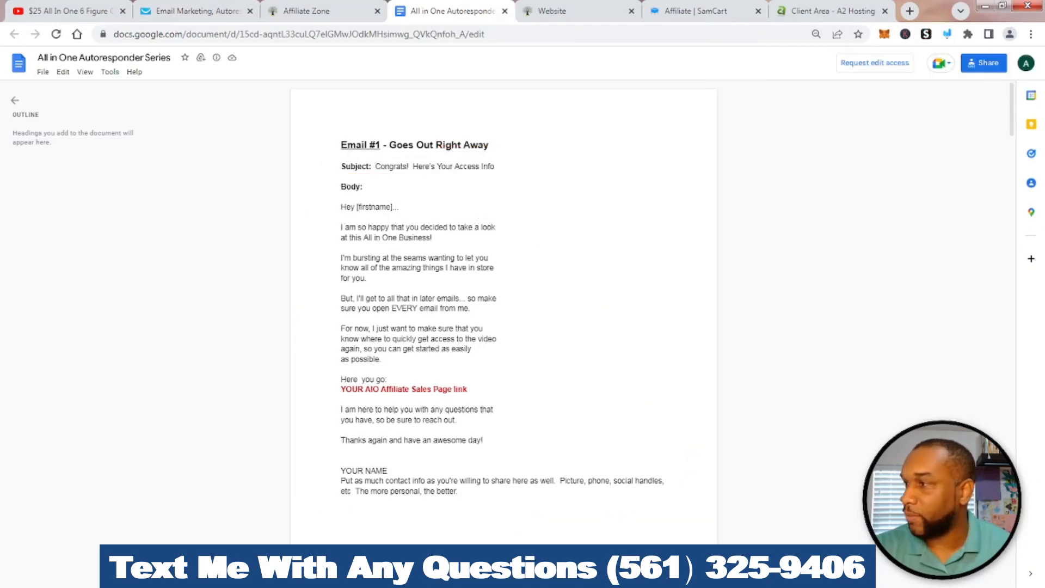
scroll(504, 311, "down", 13)
scroll(503, 312, "down", 8)
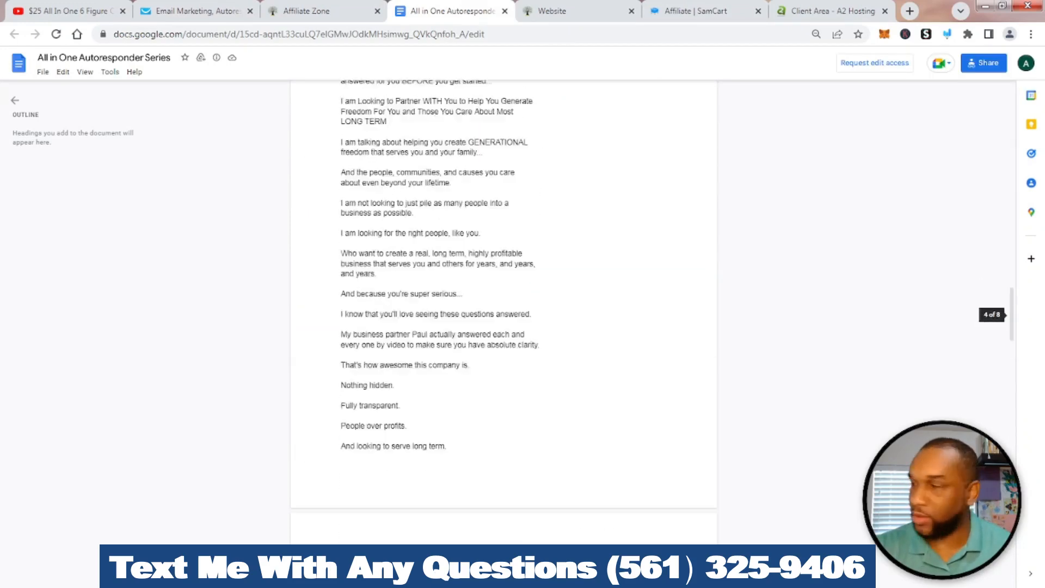
scroll(503, 312, "up", 18)
scroll(503, 312, "up", 5)
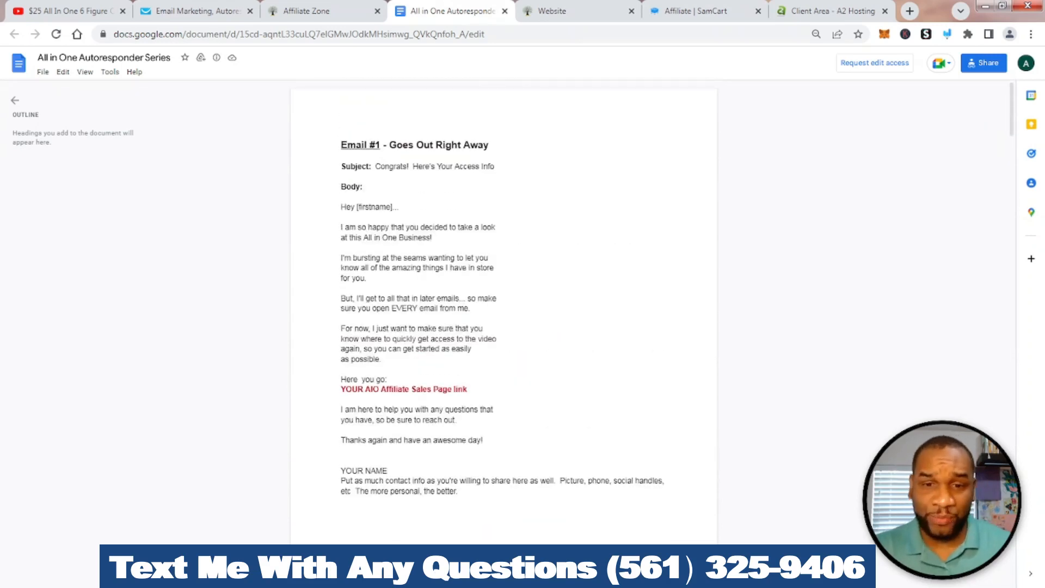
Copy the subject 'Congrats! Here's Your Access Info' and return to GetResponse's subject field
left_click_drag(495, 167, 375, 167)
key("ctrl+c")
right_click(385, 166)
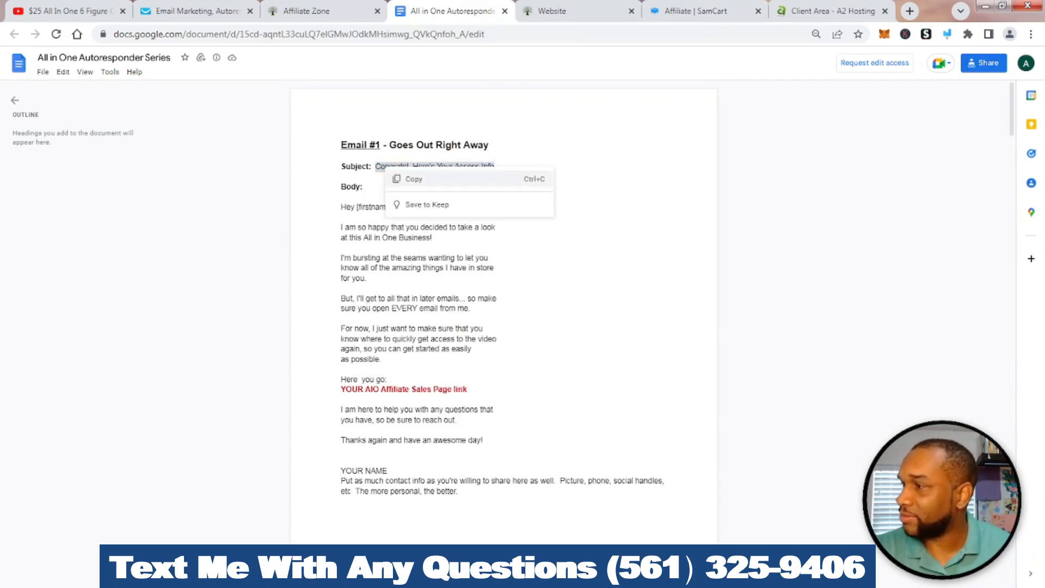
left_click(414, 179)
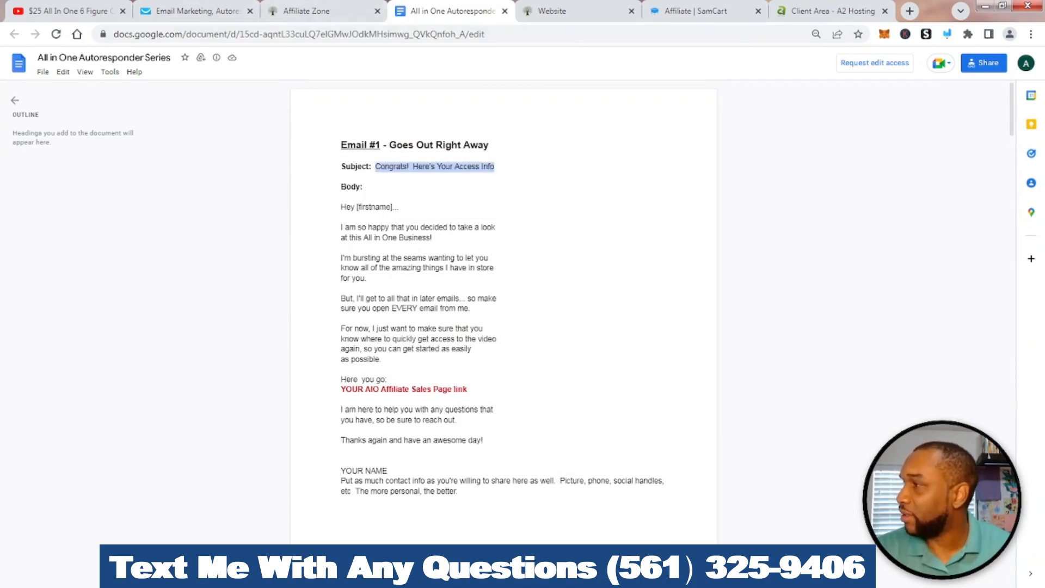
left_click(190, 11)
left_click(329, 262)
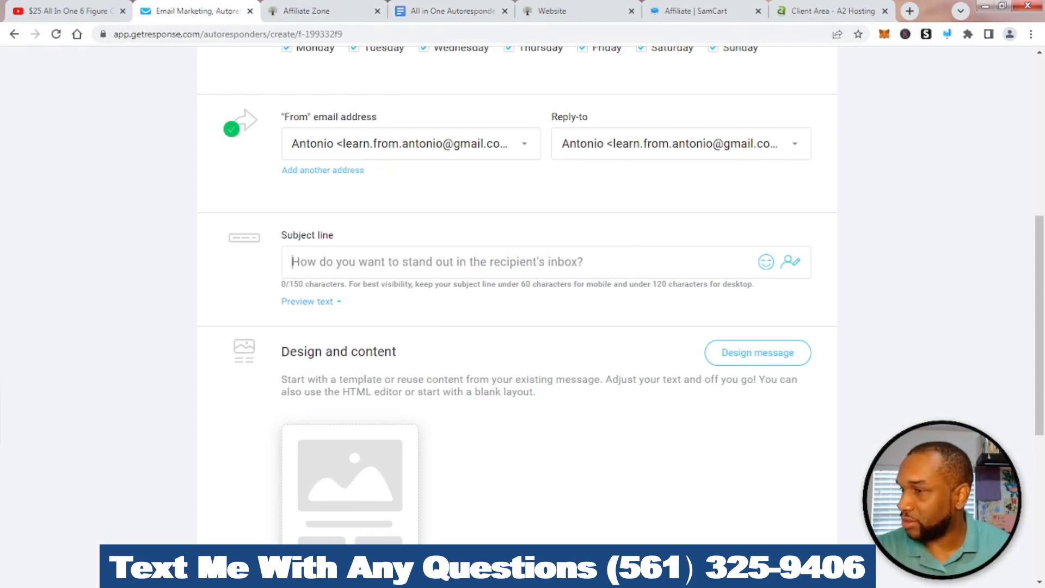
Paste 'Congrats! Here's Your Access Info' into the subject line and move to the next tab
right_click(329, 262)
left_click(351, 340)
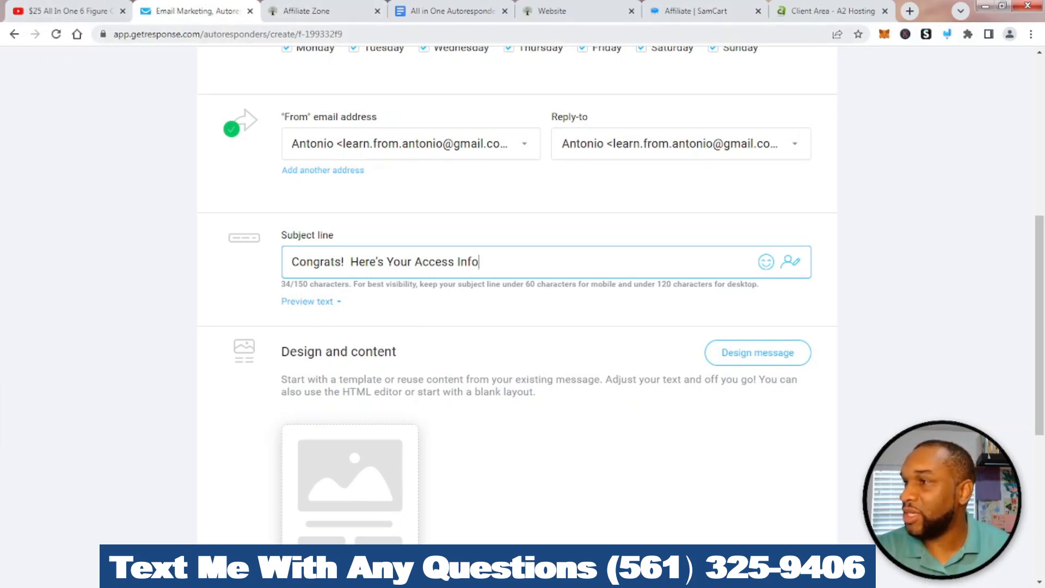
key("ctrl+Tab")
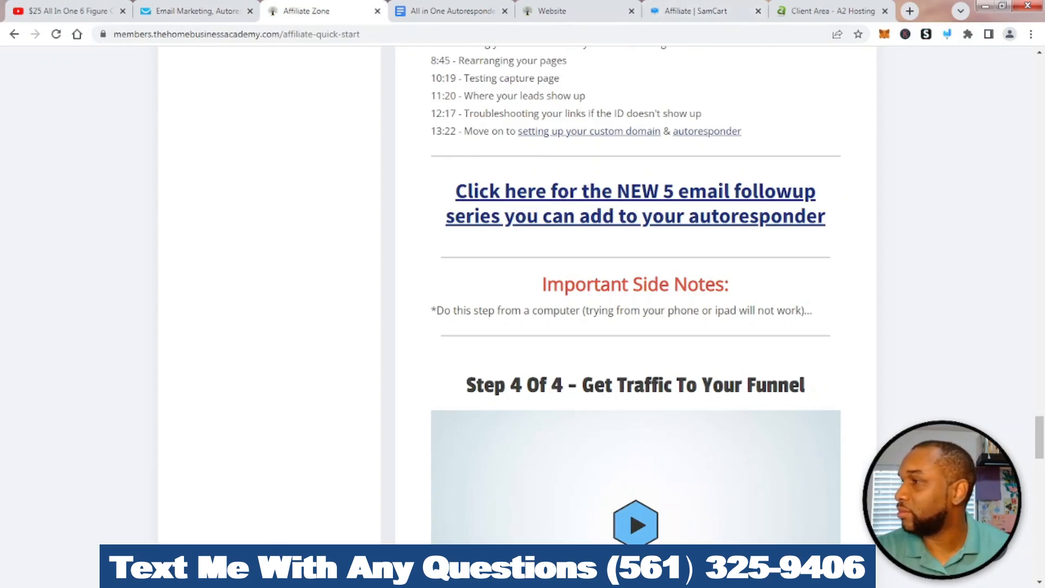
Copy the Email #1 body, greeting through closing note, and return to the GetResponse form
key("ctrl+Tab")
scroll(503, 307, "down", 5)
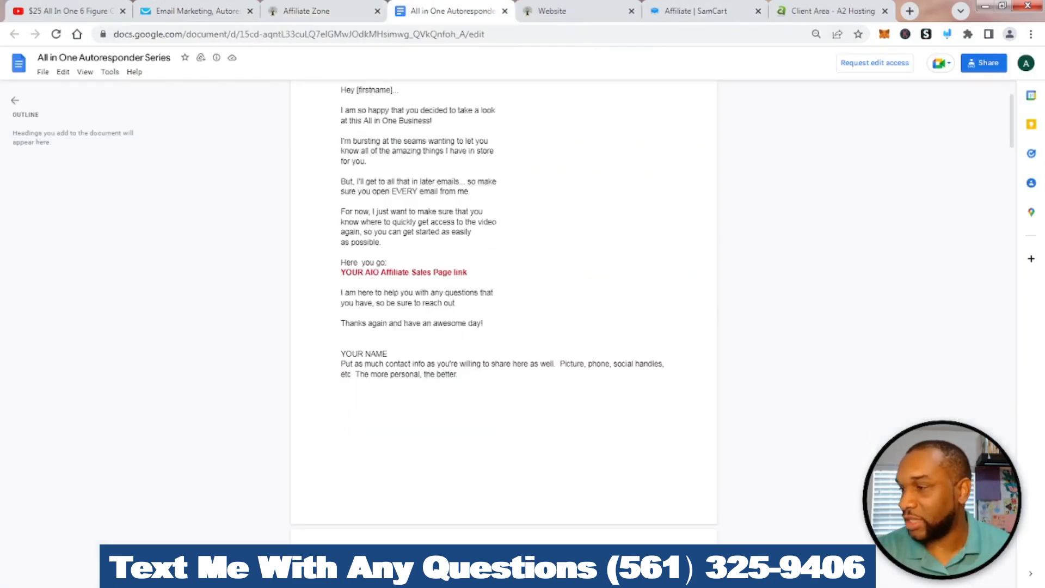
scroll(503, 307, "up", 3)
scroll(504, 307, "down", 3)
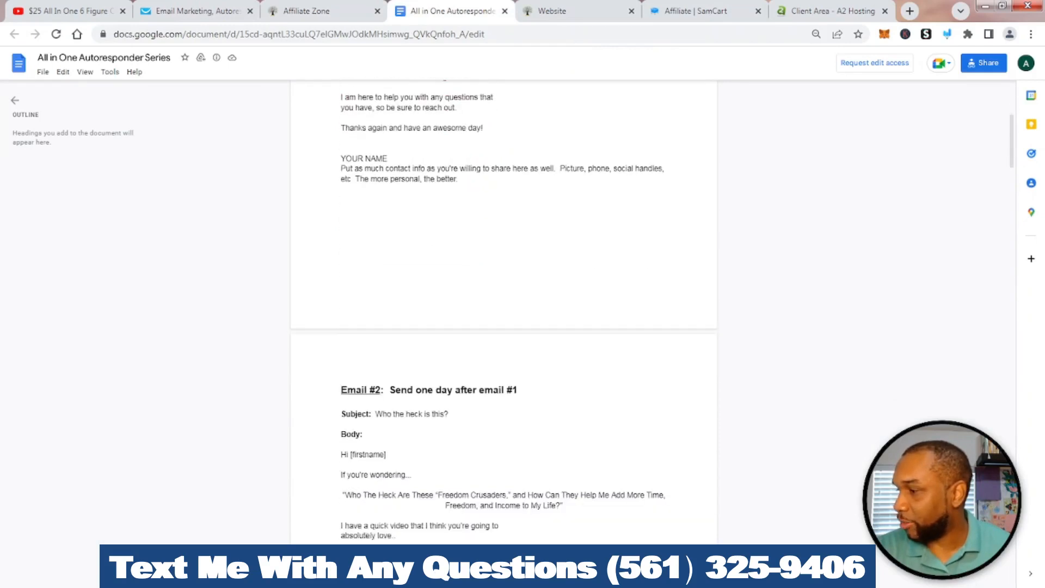
scroll(503, 307, "up", 2)
left_click_drag(458, 295, 340, 178)
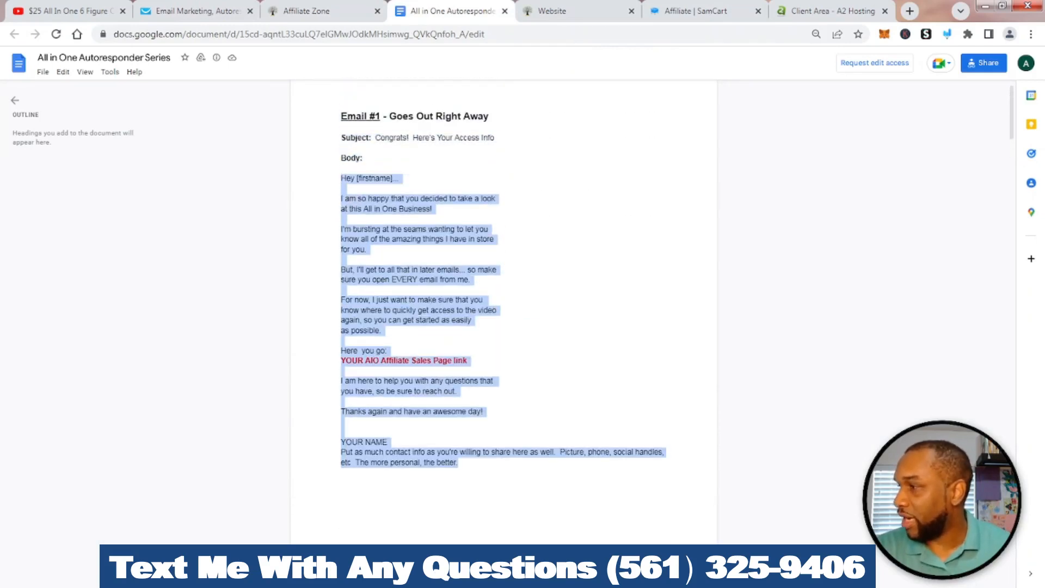
right_click(416, 178)
left_click(442, 187)
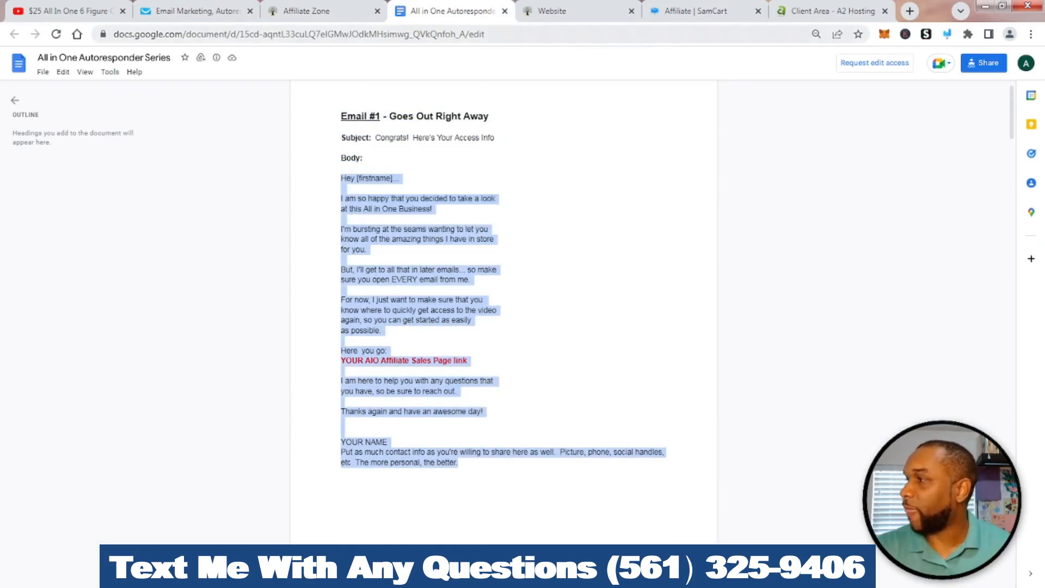
left_click(192, 11)
scroll(517, 293, "down", 3)
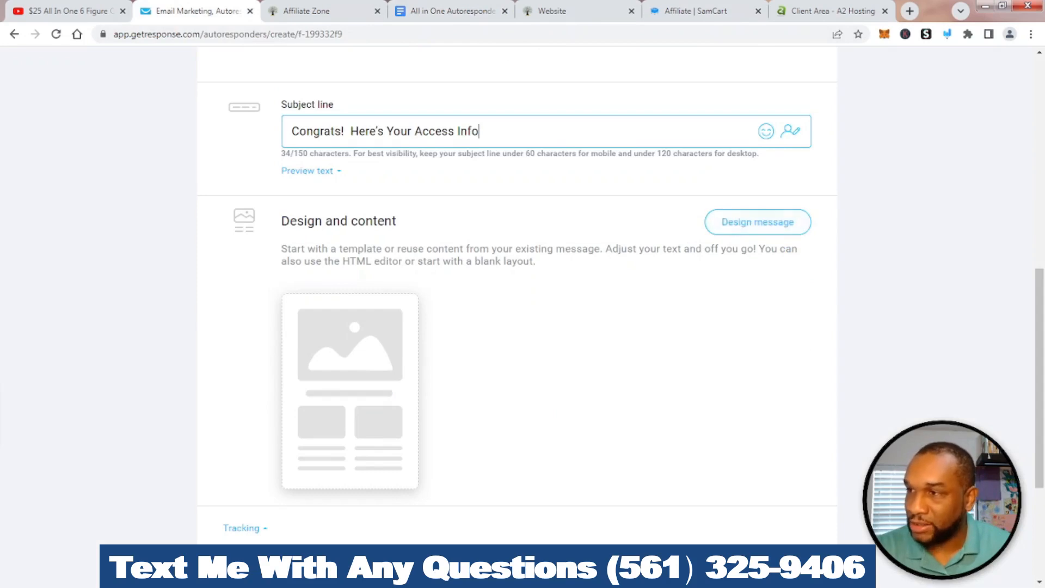
Open Design message and point out the Blank templates option in the template gallery
left_click(757, 222)
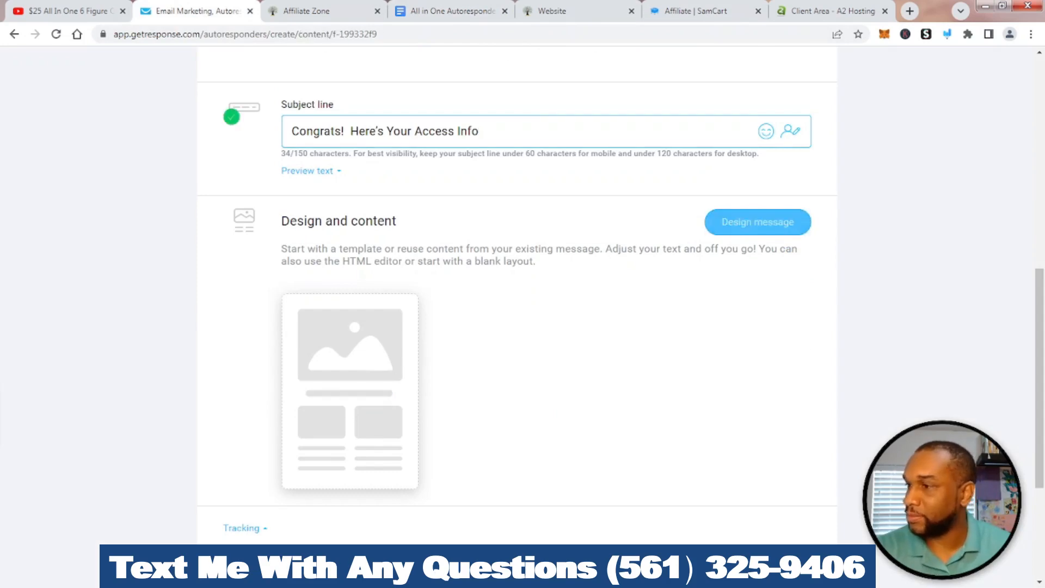
scroll(756, 375, "down", 6)
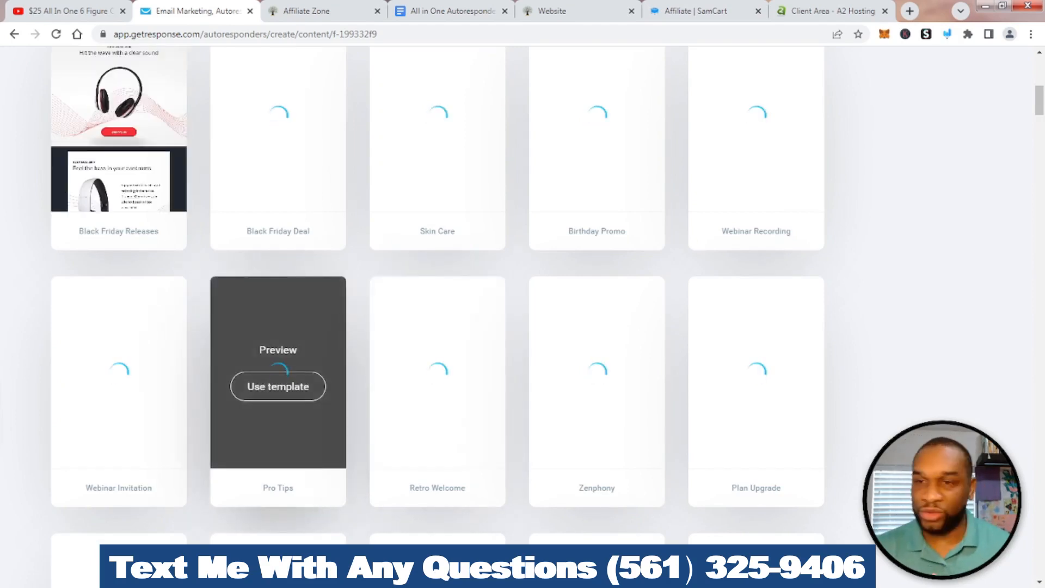
scroll(435, 381, "up", 7)
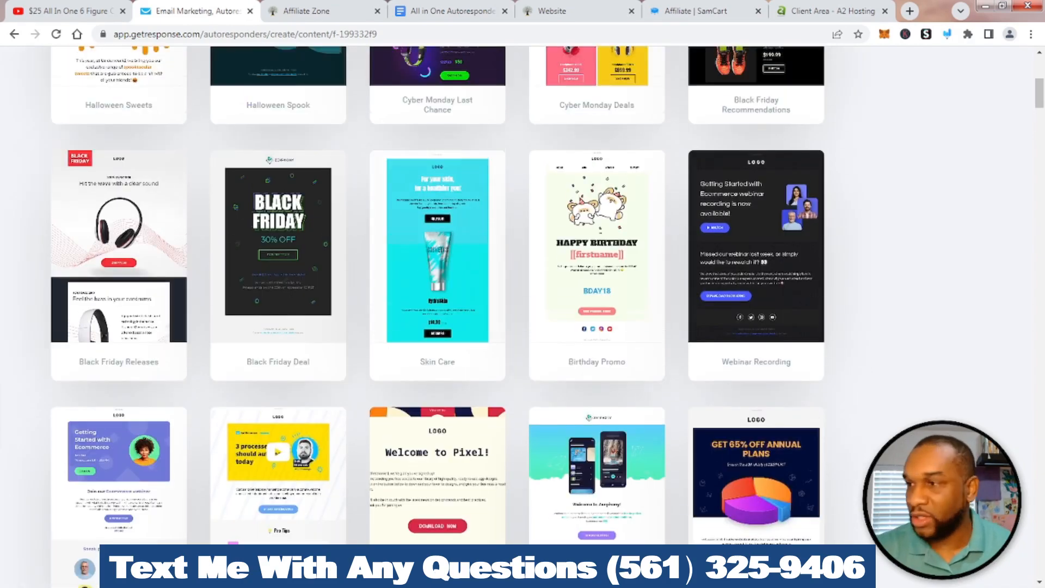
scroll(437, 490, "up", 3)
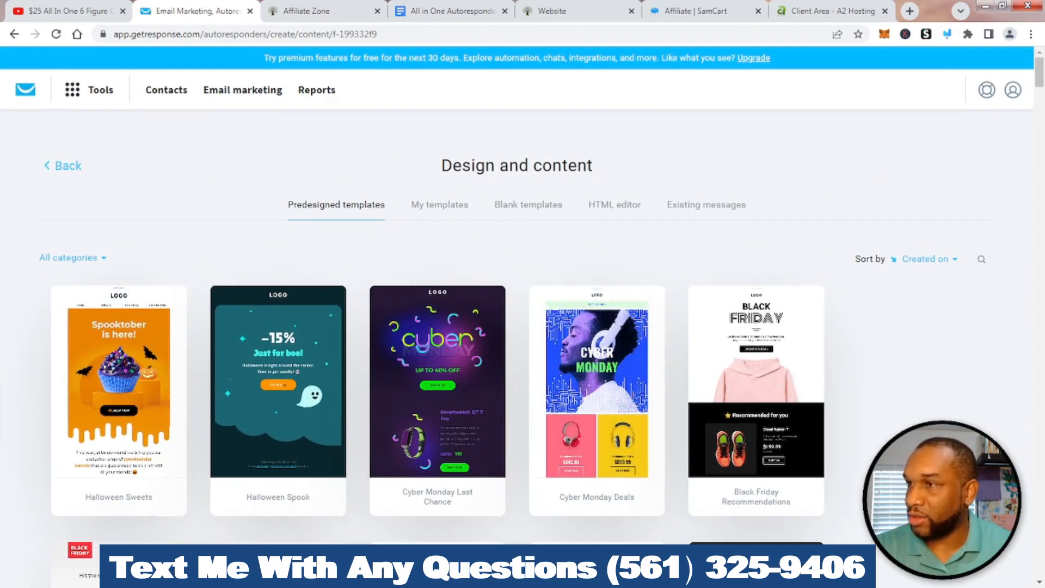
left_click(946, 34)
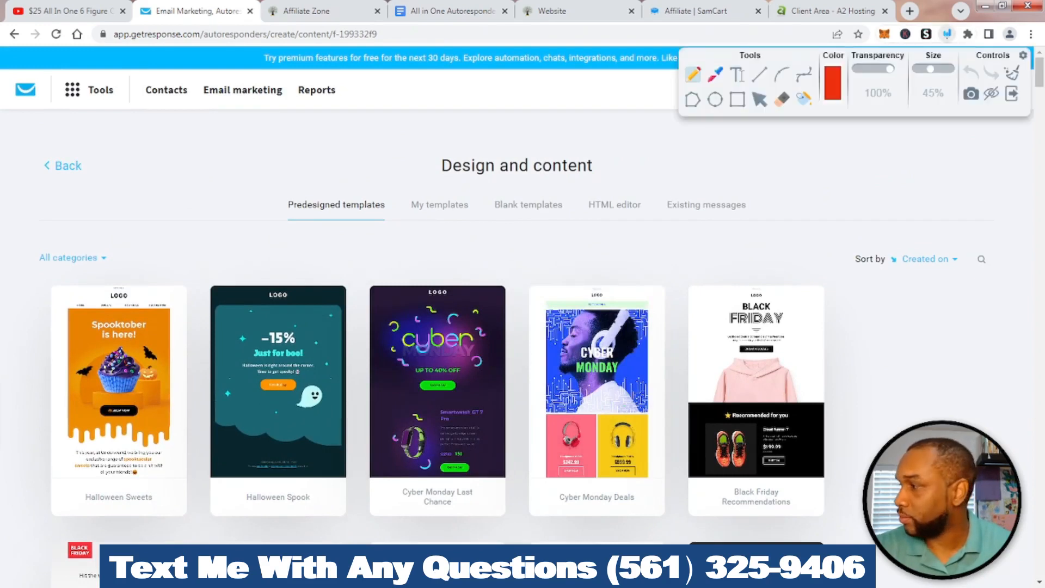
mouse_move(512, 181)
left_mouse_down()
mouse_move(505, 188)
mouse_move(564, 235)
mouse_move(574, 187)
mouse_move(510, 173)
left_mouse_up()
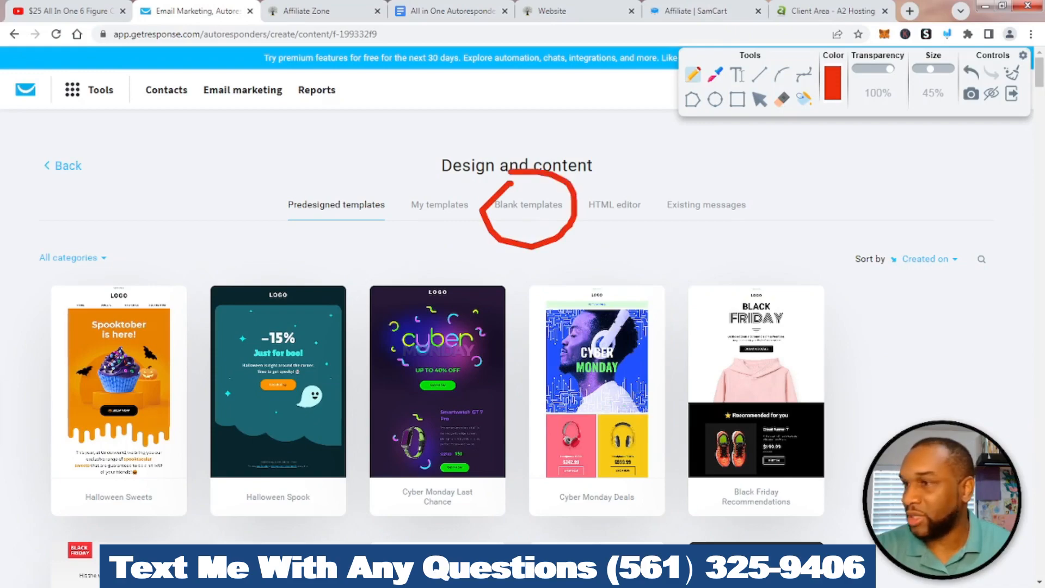
key("Escape")
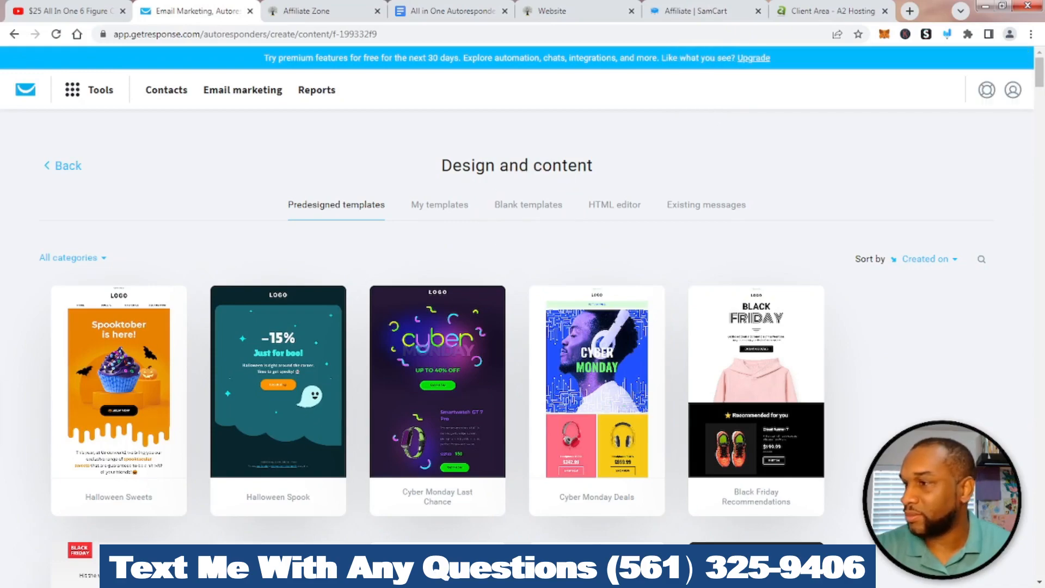
scroll(436, 299, "down", 20)
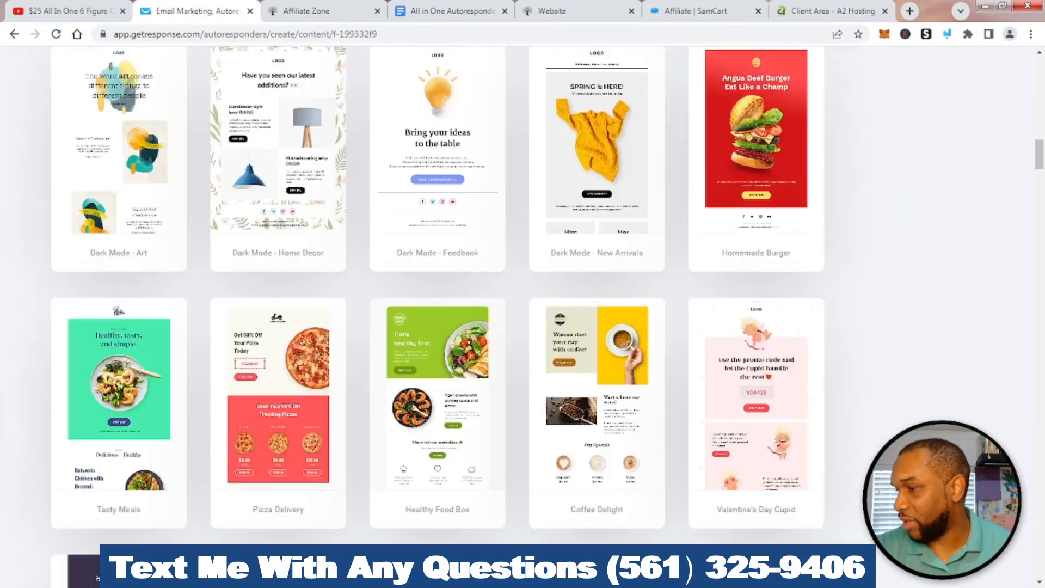
scroll(435, 299, "up", 20)
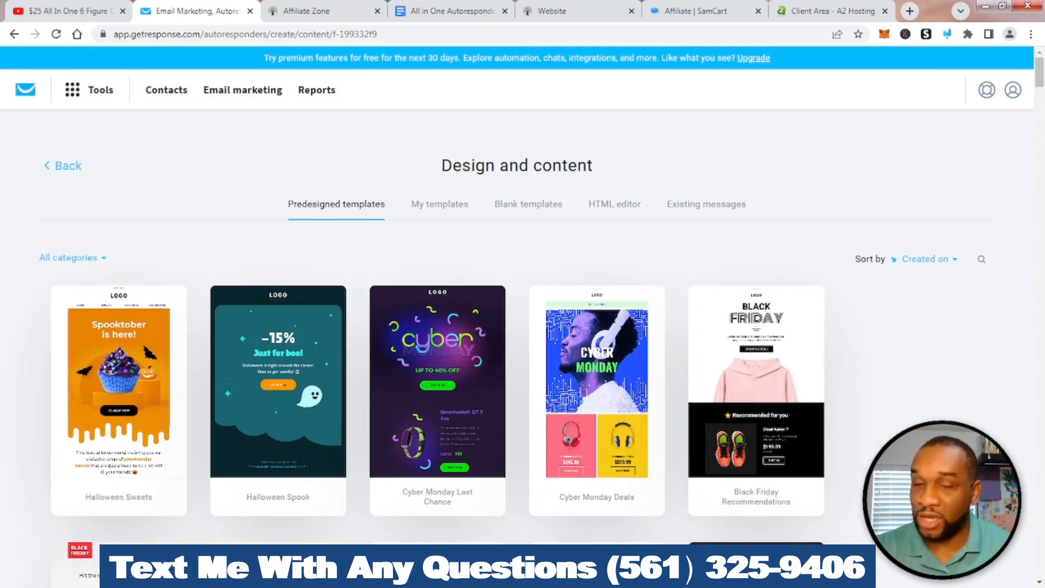
left_click(528, 204)
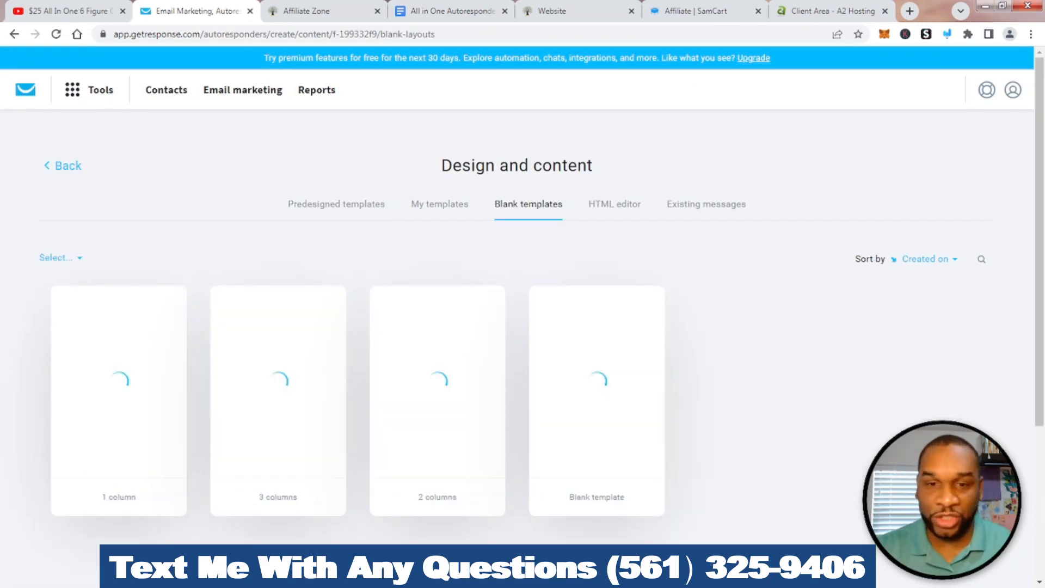
scroll(596, 354, "down", 1)
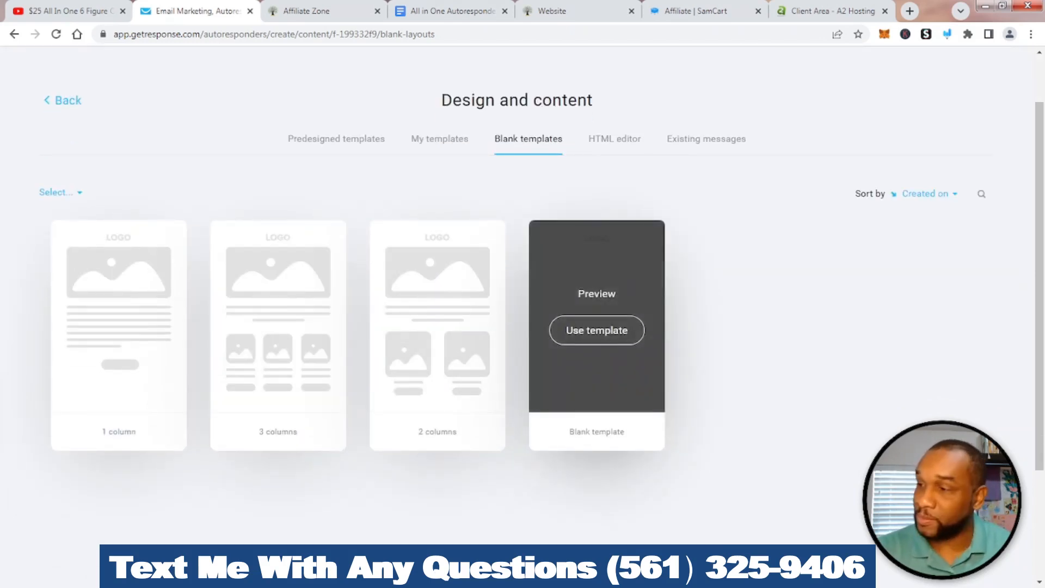
left_click(597, 330)
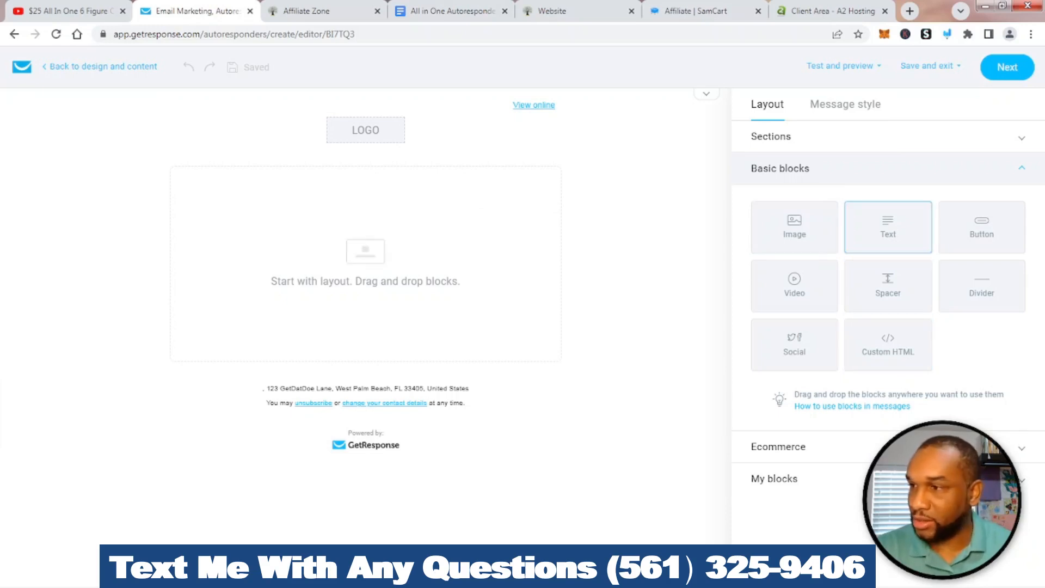
mouse_move(840, 66)
left_click(947, 34)
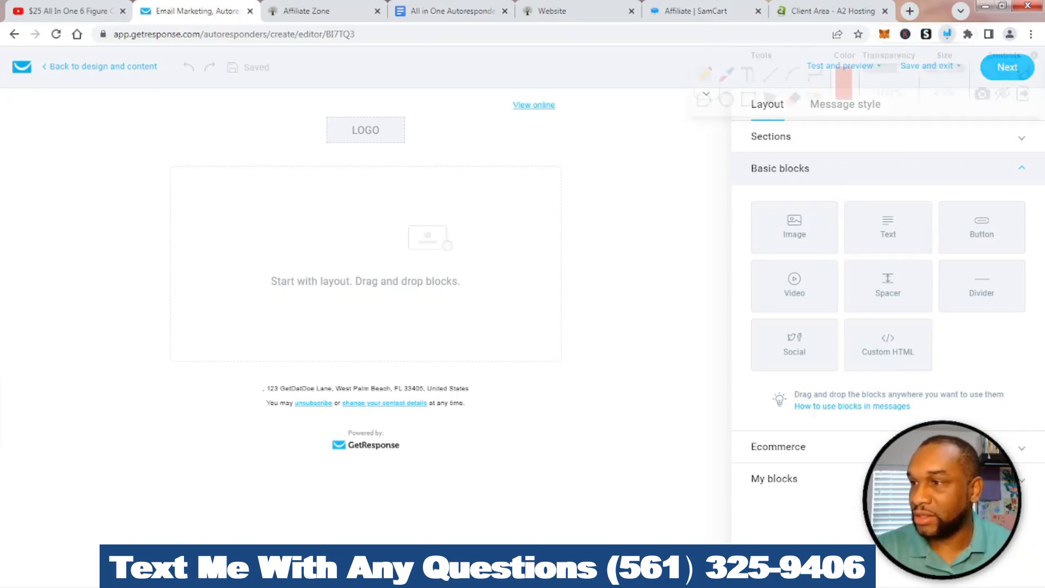
mouse_move(859, 182)
left_mouse_down()
mouse_move(843, 253)
mouse_move(935, 251)
mouse_move(918, 192)
mouse_move(860, 184)
left_mouse_up()
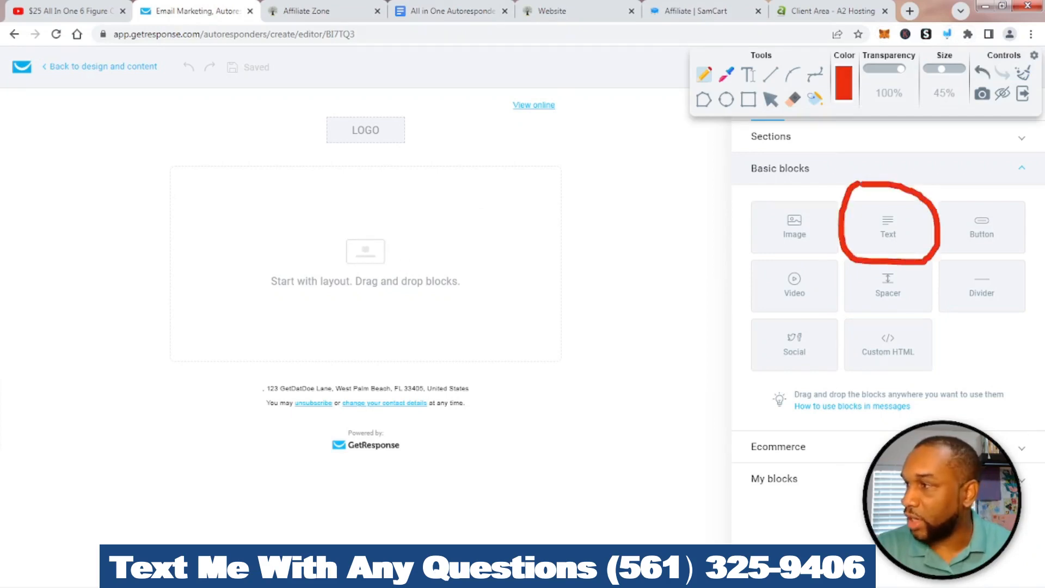
mouse_move(424, 89)
left_mouse_down()
mouse_move(381, 90)
mouse_move(285, 147)
mouse_move(433, 84)
mouse_move(405, 82)
left_mouse_up()
mouse_move(803, 189)
left_mouse_down()
mouse_move(769, 188)
mouse_move(822, 251)
mouse_move(800, 176)
mouse_move(772, 176)
left_mouse_up()
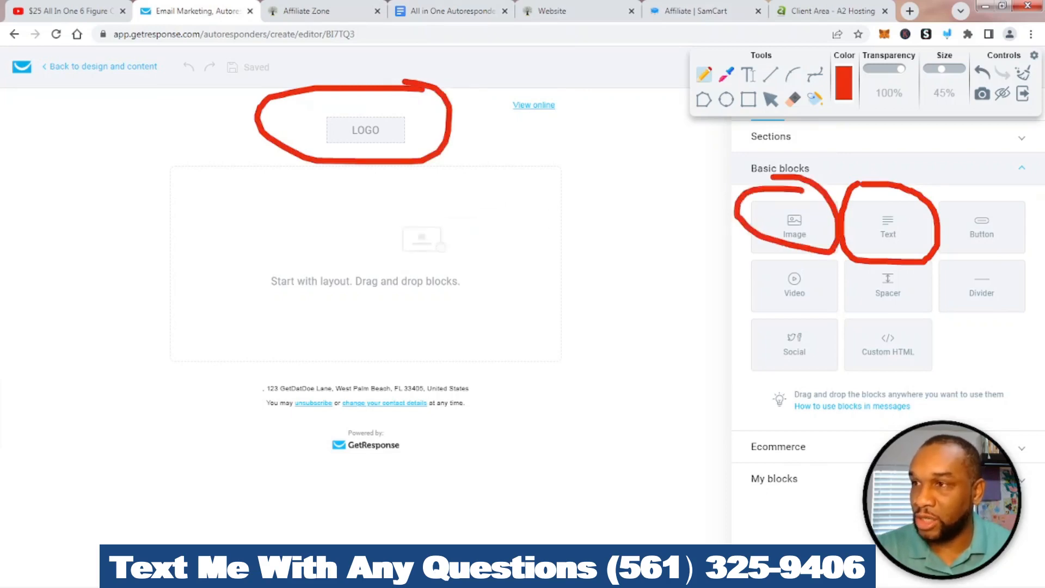
left_click(1022, 73)
left_click(1022, 93)
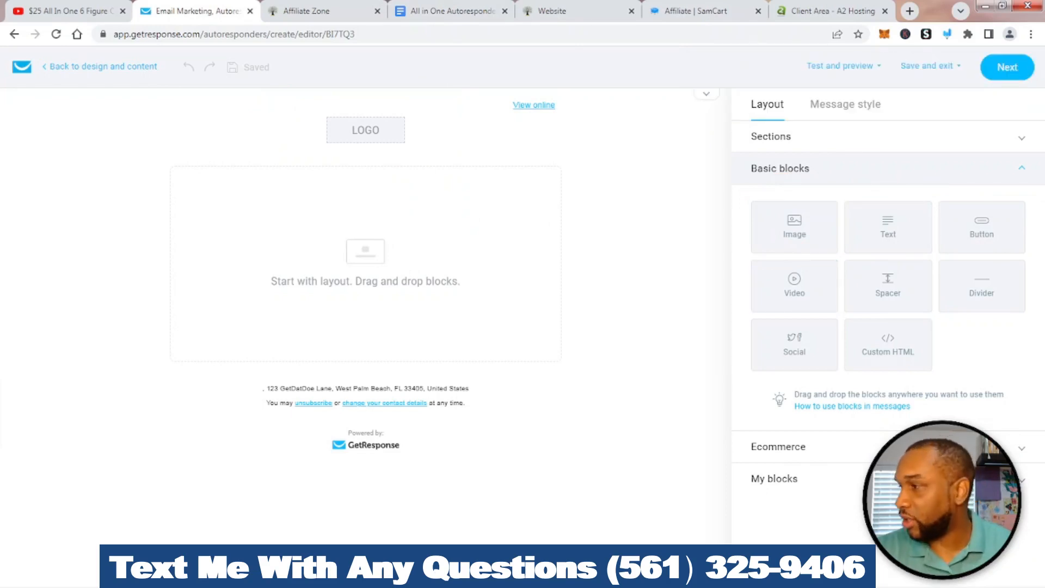
Add a text block to the empty email and paste in the welcome email body
left_click_drag(888, 227, 354, 274)
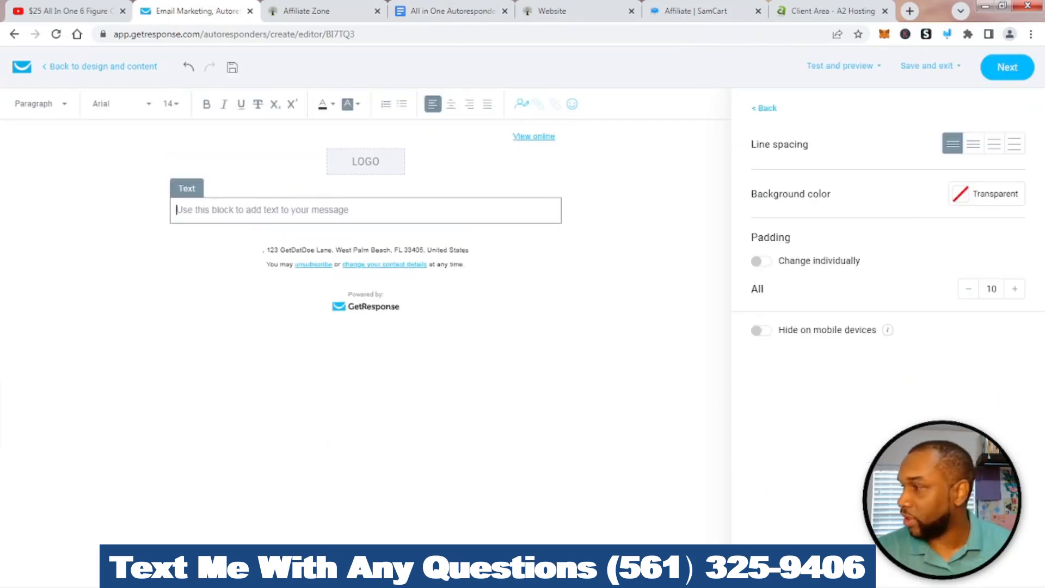
right_click(180, 212)
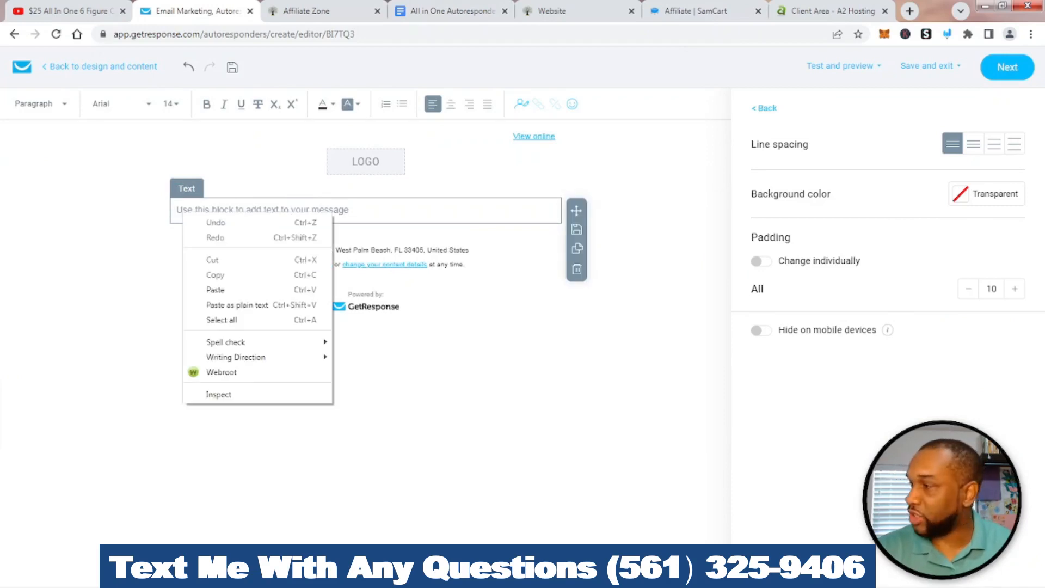
left_click(218, 288)
scroll(361, 326, "down", 2)
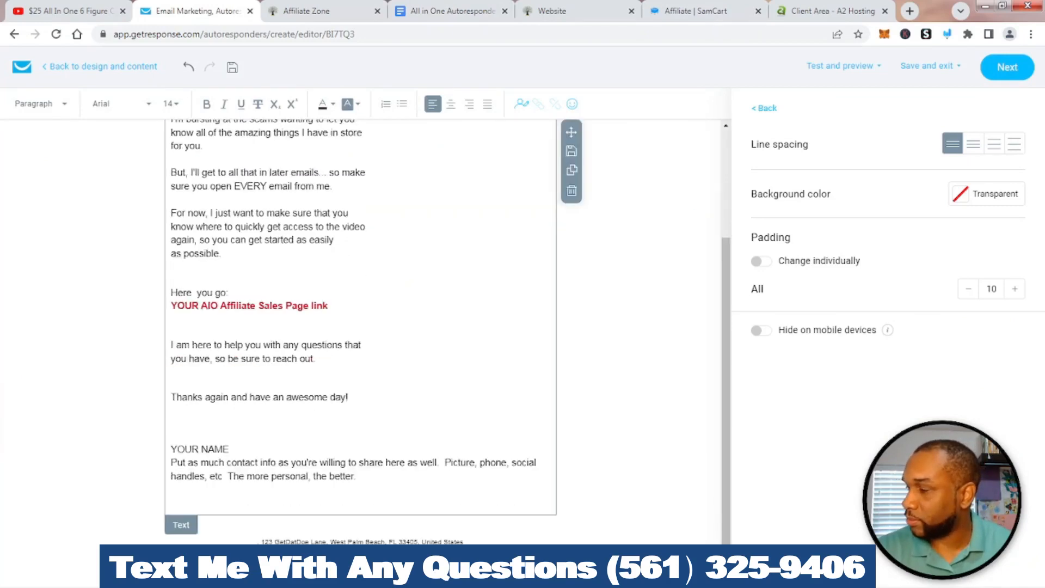
scroll(360, 326, "up", 3)
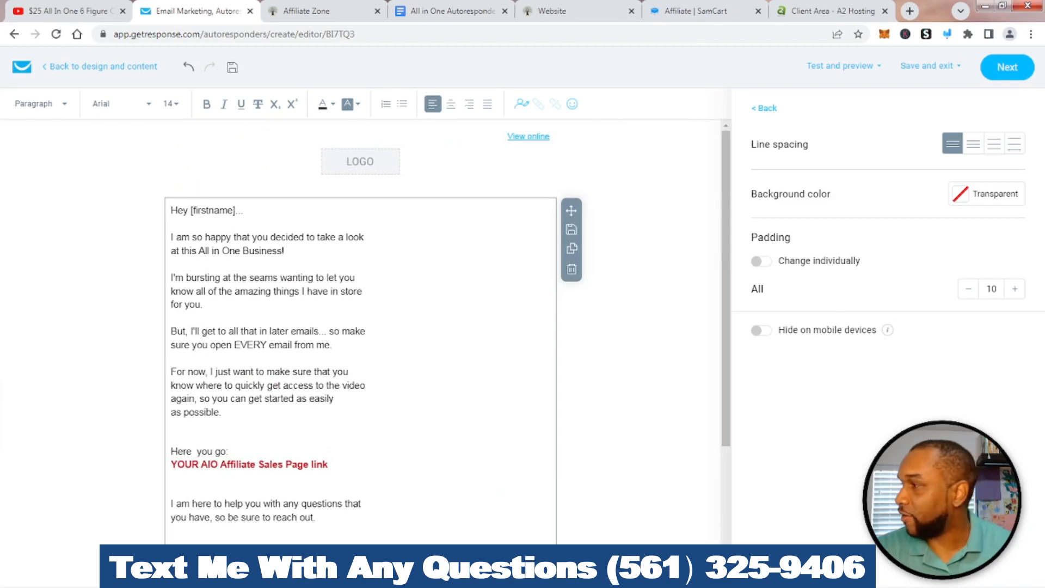
scroll(360, 326, "down", 3)
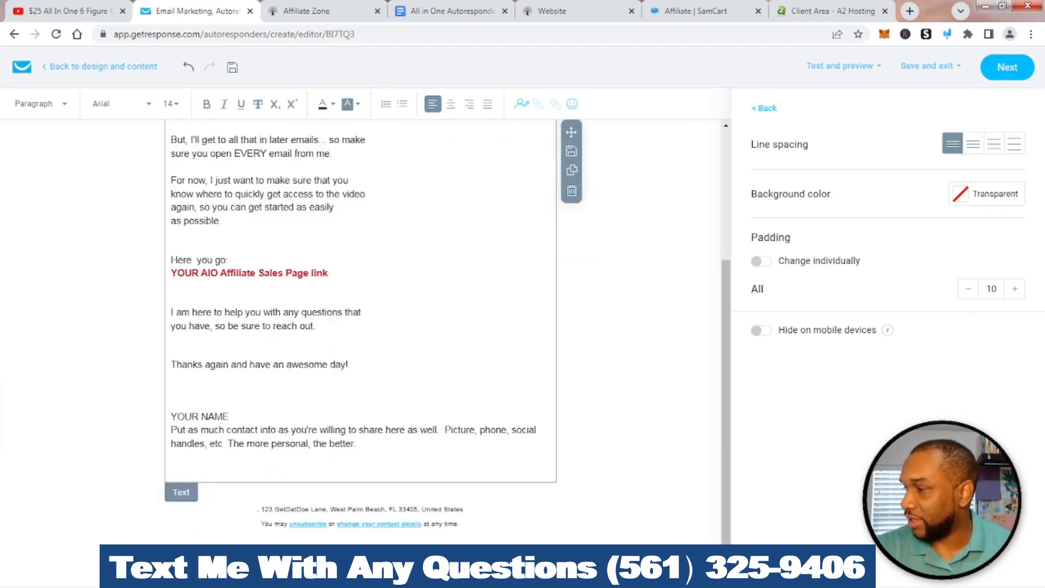
Select the pasted email text and set its font size to 16
left_click_drag(357, 444, 170, 182)
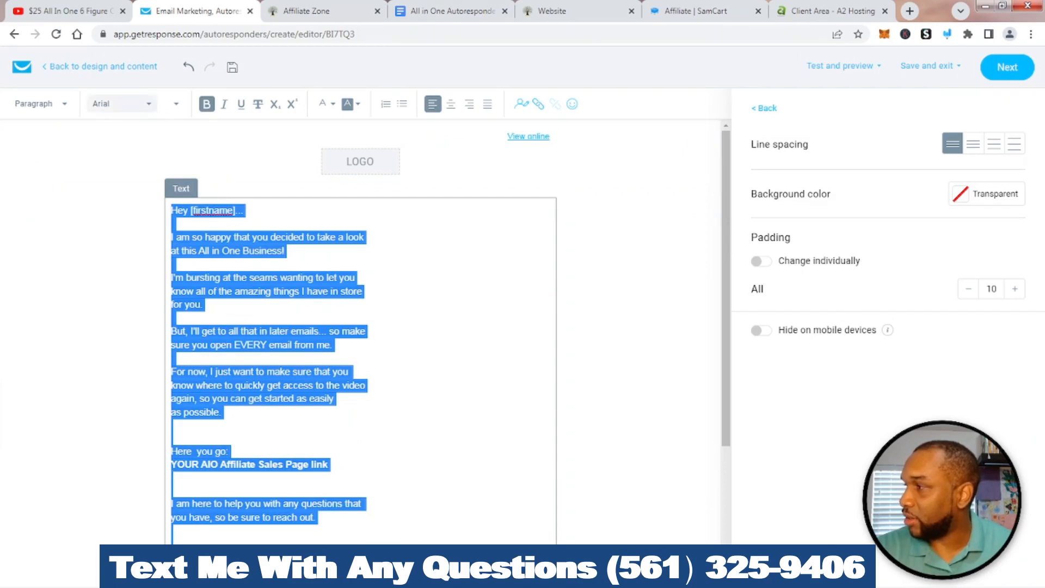
left_click(121, 103)
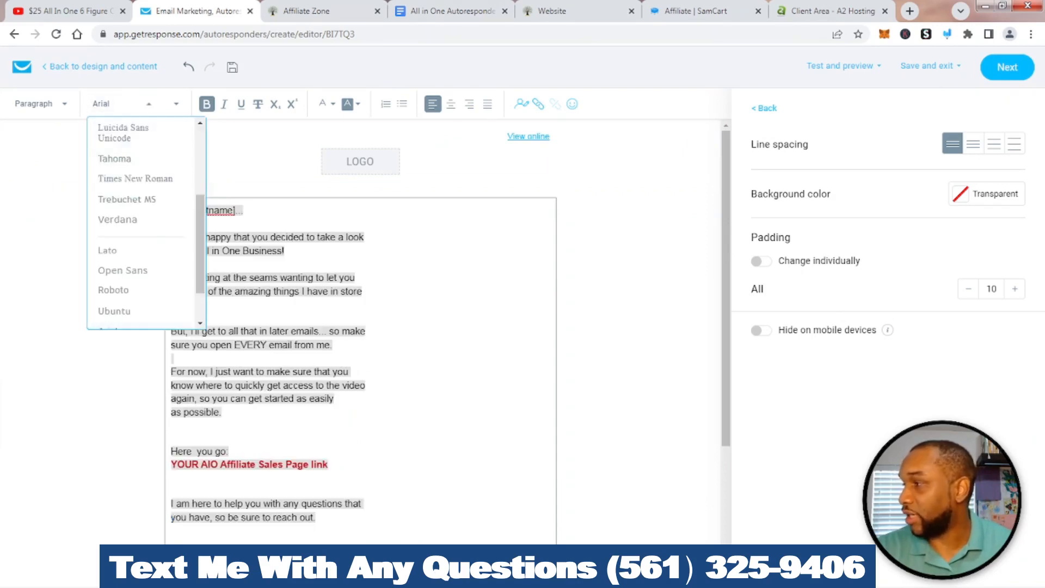
left_click(449, 168)
left_click(620, 261)
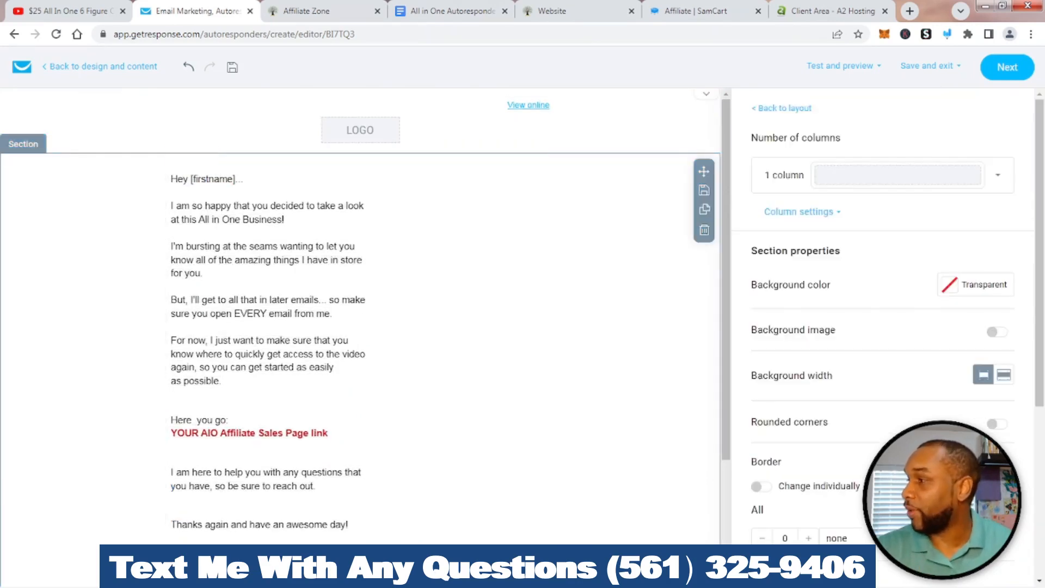
scroll(359, 316, "down", 3)
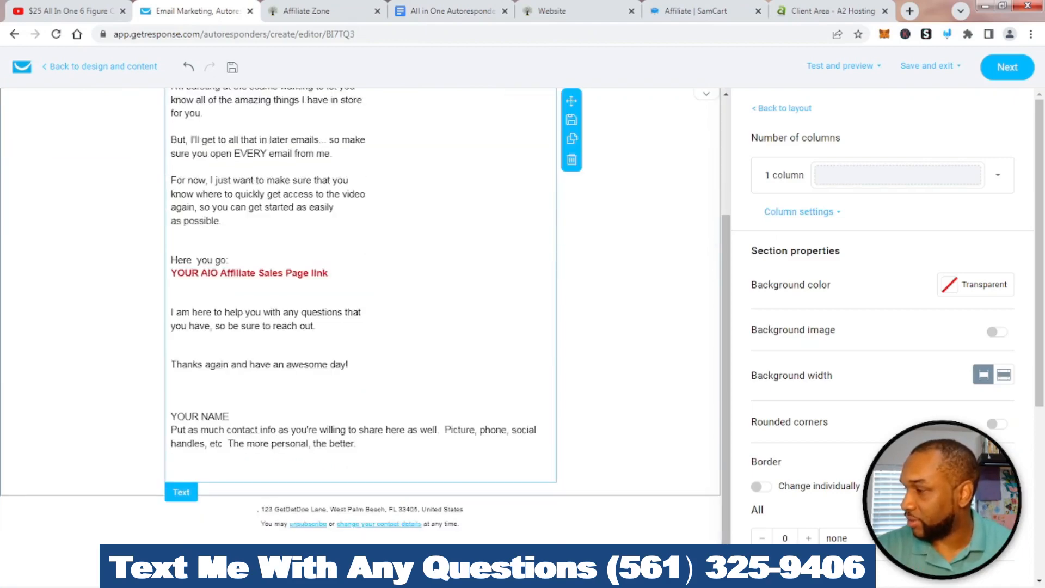
left_click(357, 443)
left_click_drag(358, 474, 192, 67)
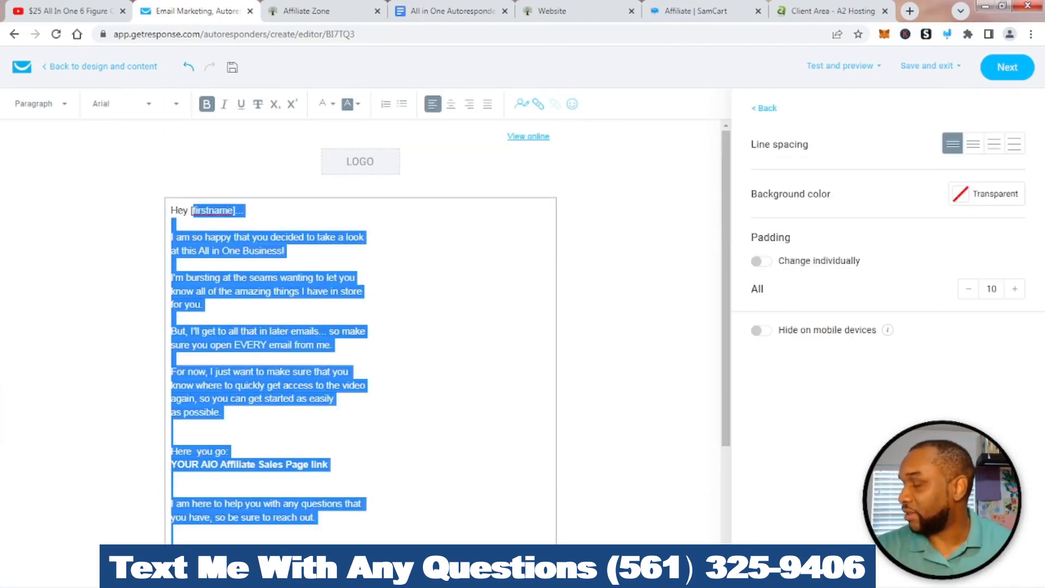
scroll(359, 327, "down", 4)
left_click(359, 458)
left_click_drag(357, 444, 171, 209)
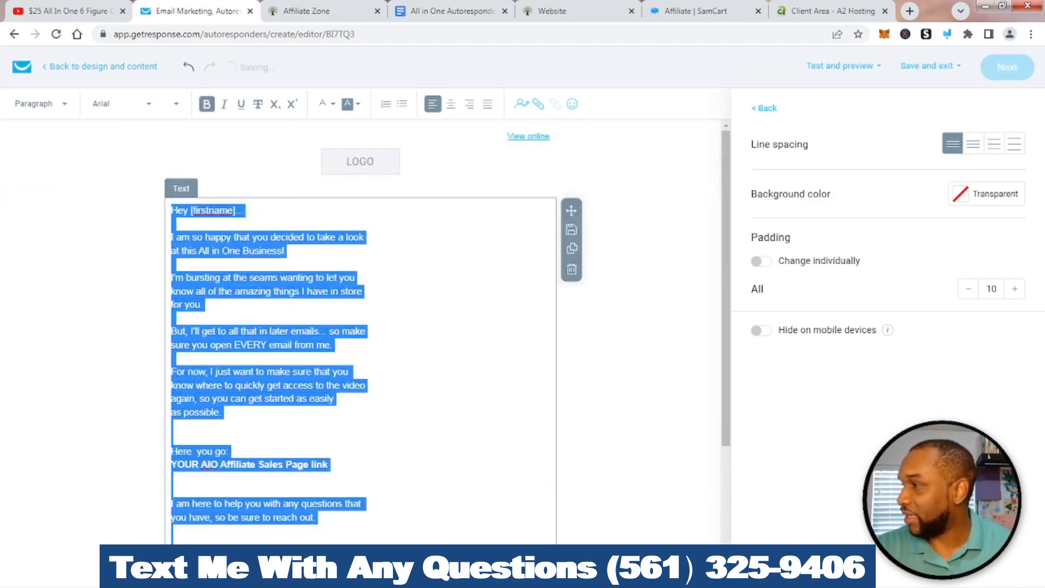
left_click(175, 103)
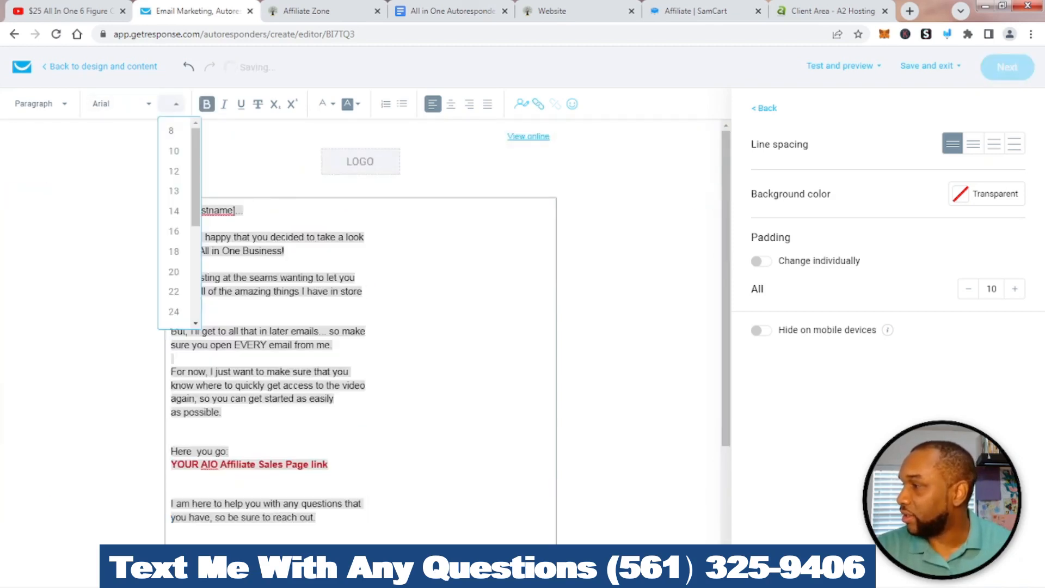
left_click(174, 231)
left_click(297, 255)
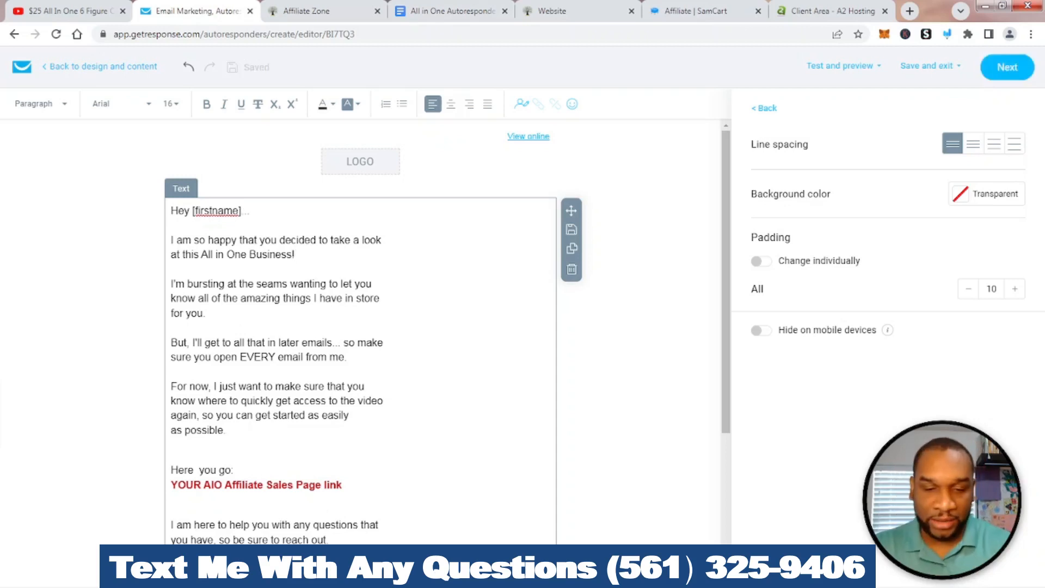
Delete the typed [firstname] placeholder and point out the personalization icon
key("BackSpace")
key("BackSpace")
key("BackSpace")
key("BackSpace")
key("BackSpace")
key("BackSpace")
key("BackSpace")
key("BackSpace")
key("BackSpace")
key("BackSpace")
key("BackSpace")
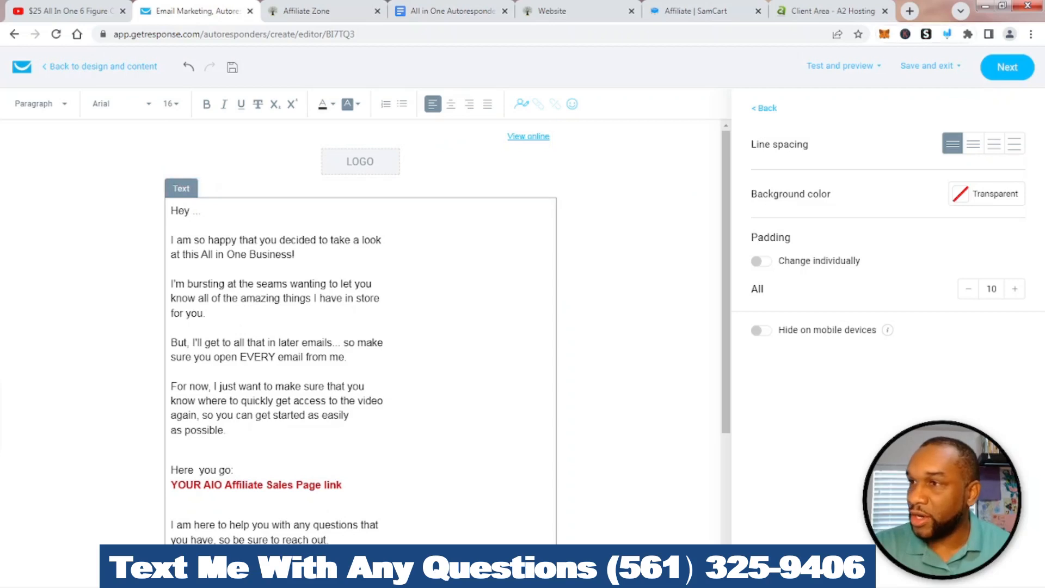
left_click(947, 33)
mouse_move(534, 75)
left_mouse_down()
mouse_move(497, 97)
mouse_move(516, 147)
mouse_move(539, 104)
mouse_move(524, 82)
left_mouse_up()
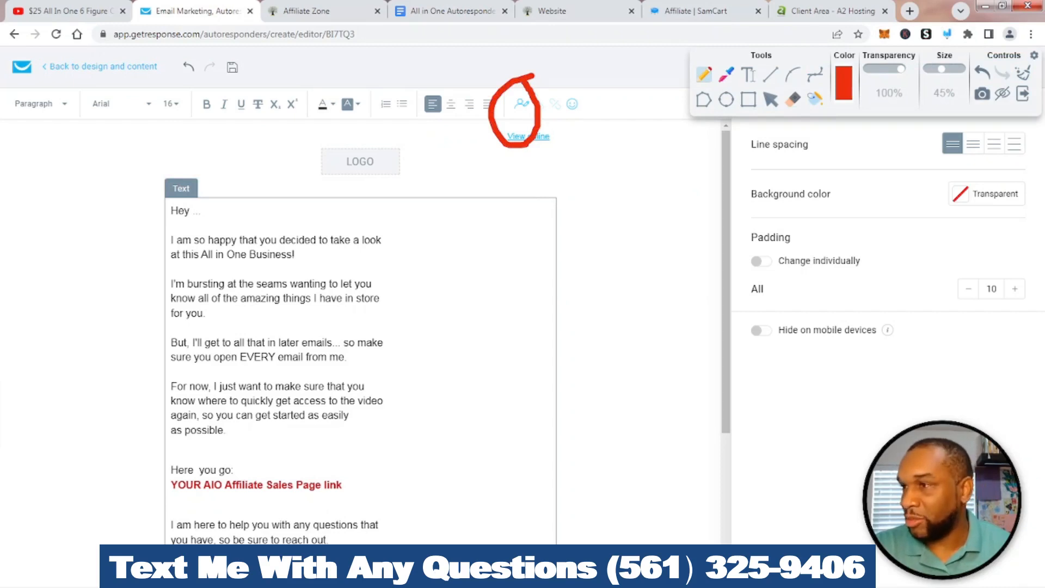
left_click(1022, 72)
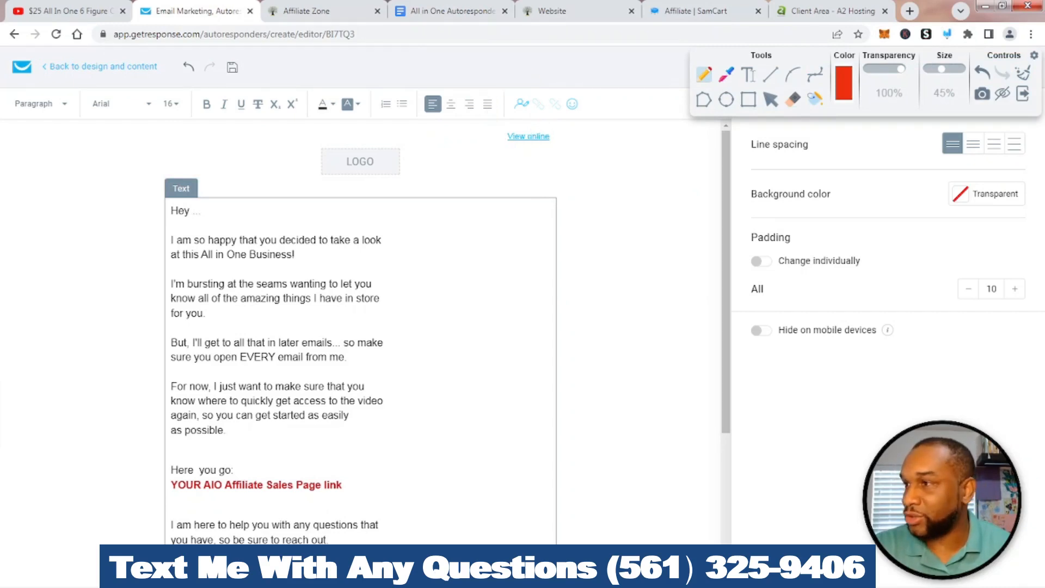
mouse_move(517, 87)
left_mouse_down()
mouse_move(505, 109)
mouse_move(539, 122)
mouse_move(520, 87)
left_mouse_up()
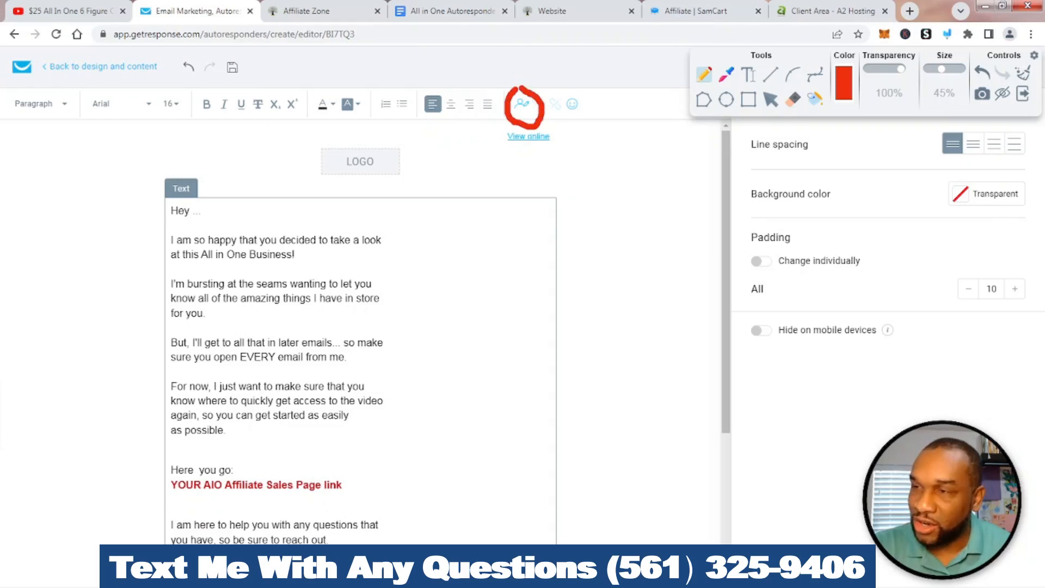
left_click(1023, 72)
left_click(1022, 93)
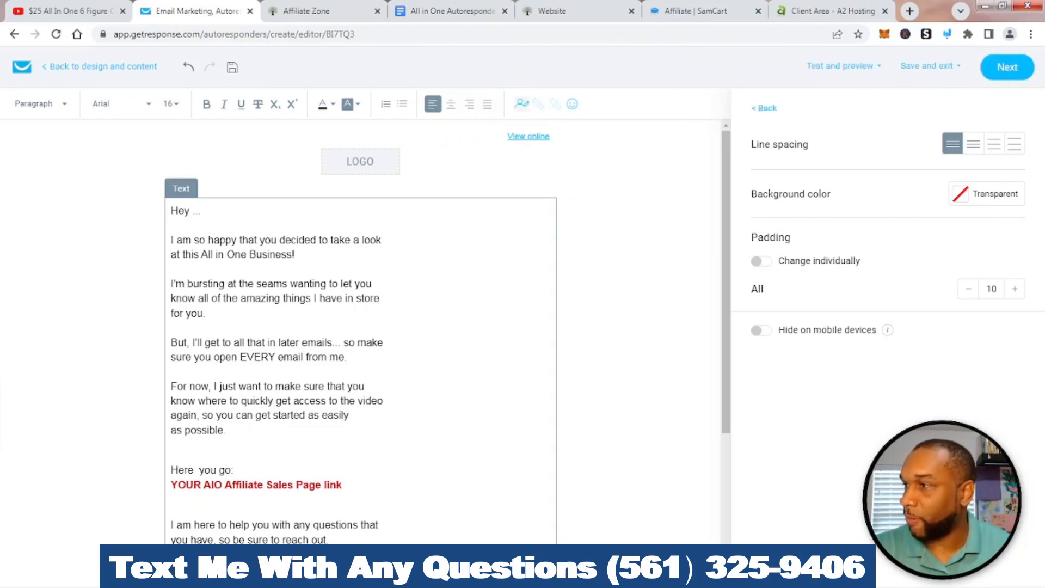
Insert the firstname merge field from Contact data fields after 'Hey'
left_click(521, 104)
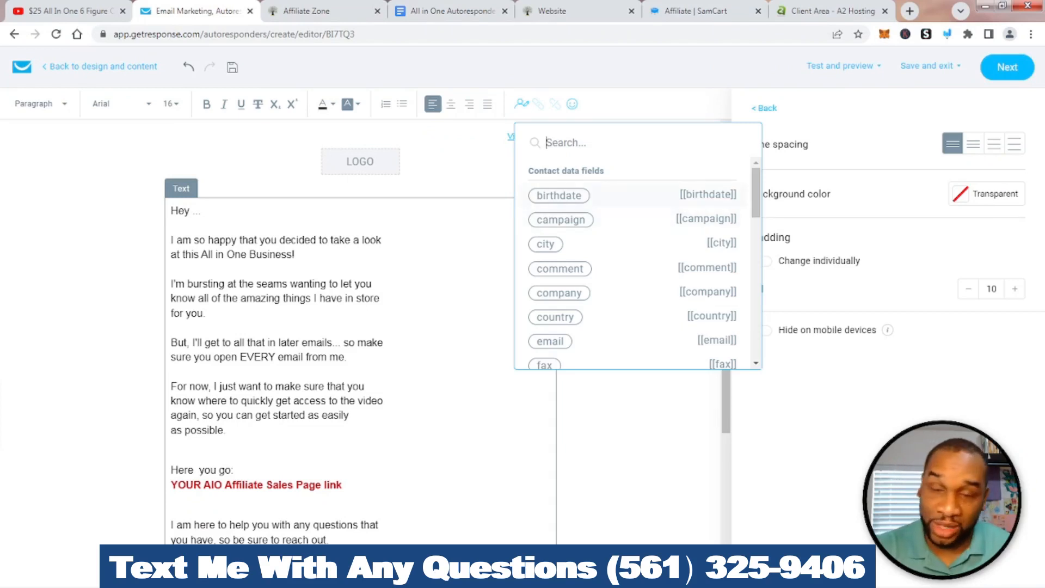
scroll(632, 218, "down", 4)
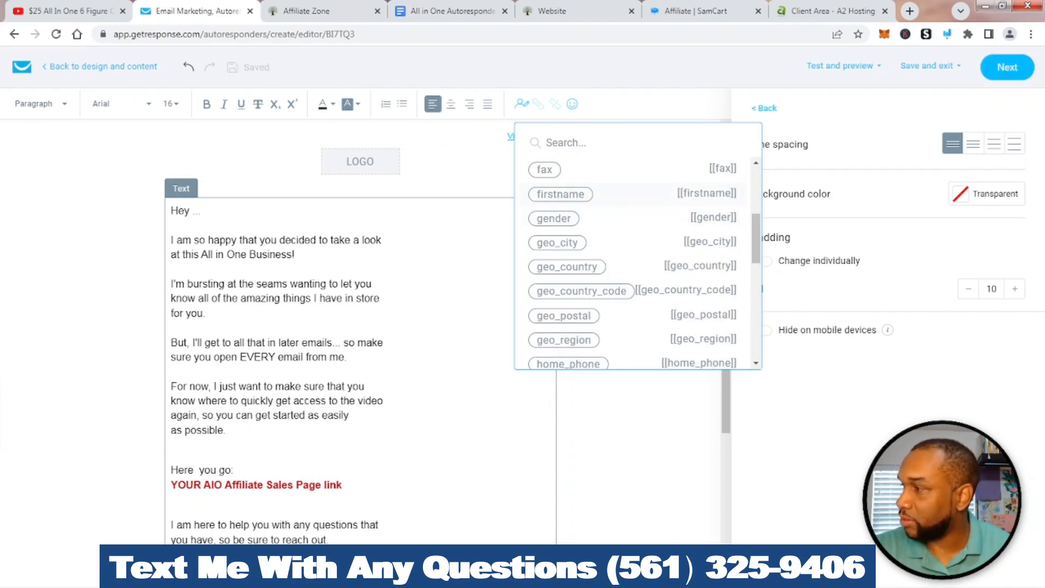
left_click(560, 193)
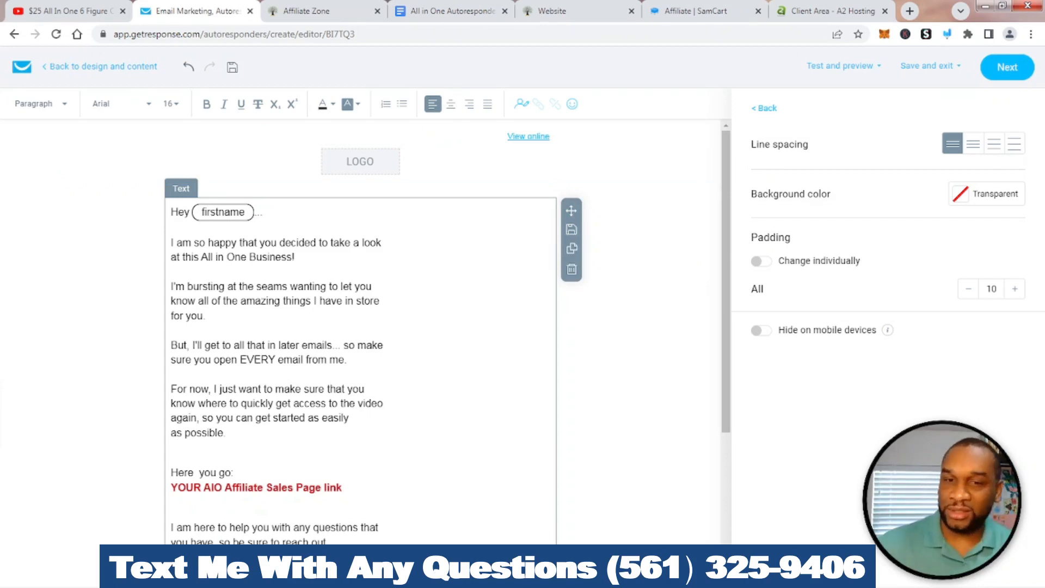
left_click(296, 257)
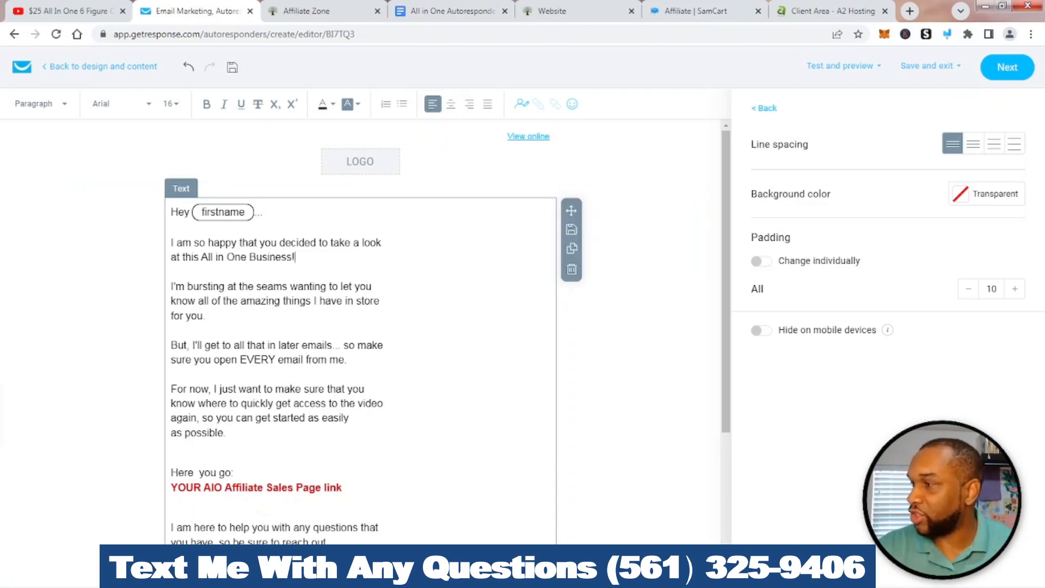
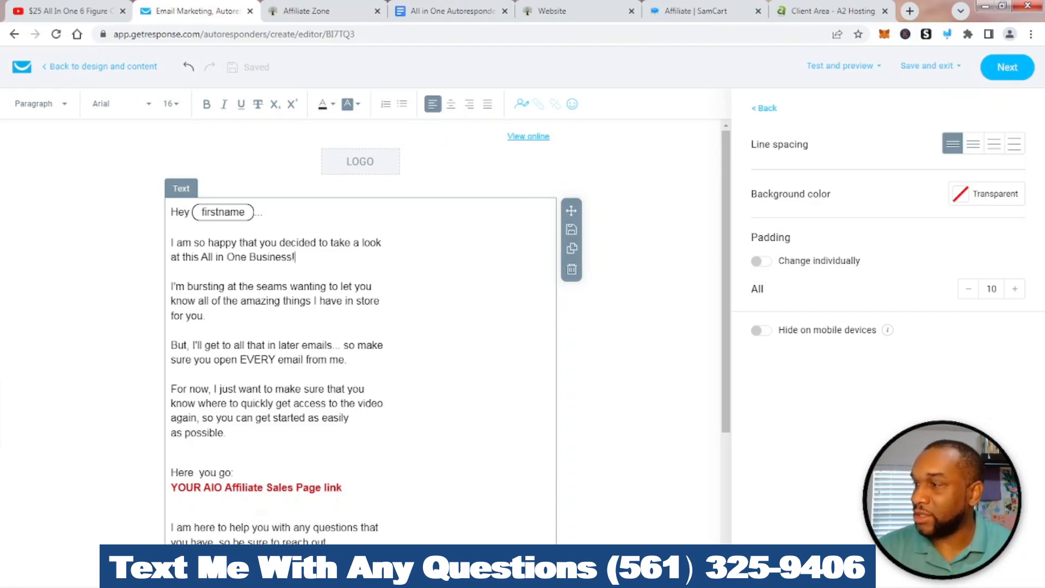
Replace 'I am so happy that you decided to' with 'Thank you for taking the time to'
left_click_drag(328, 242, 171, 242)
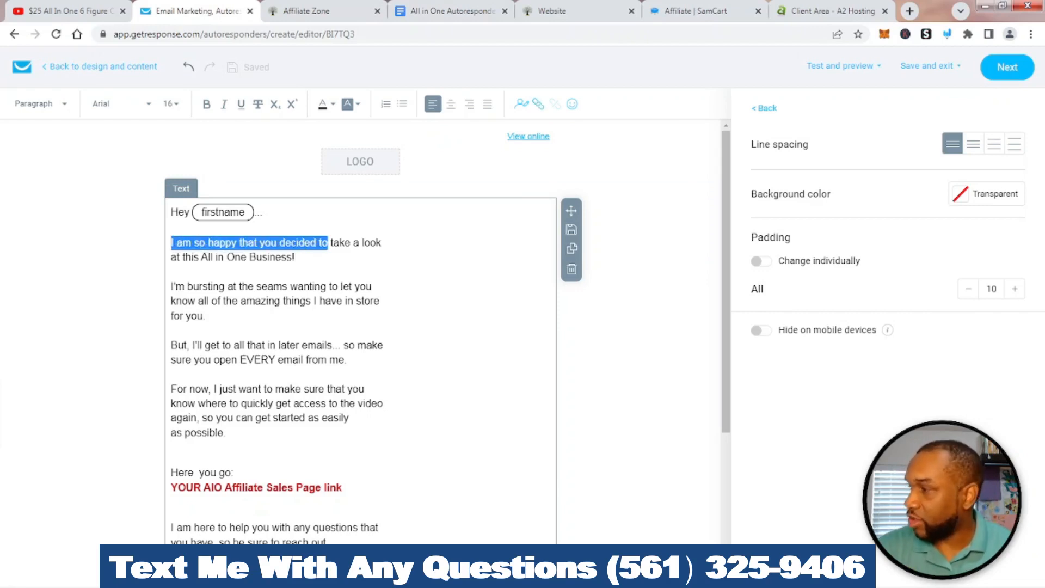
type("Thank you ")
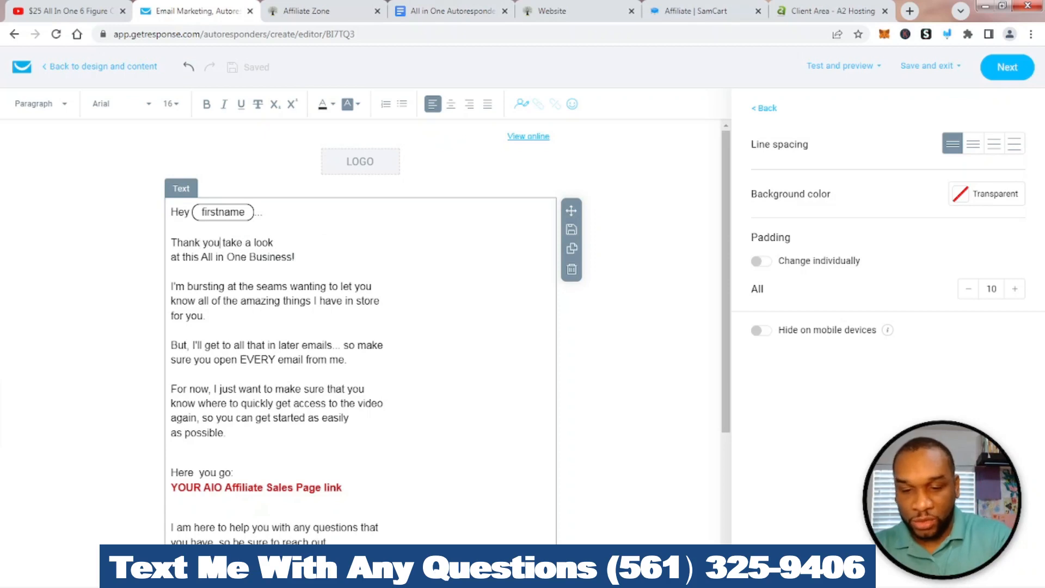
type("for")
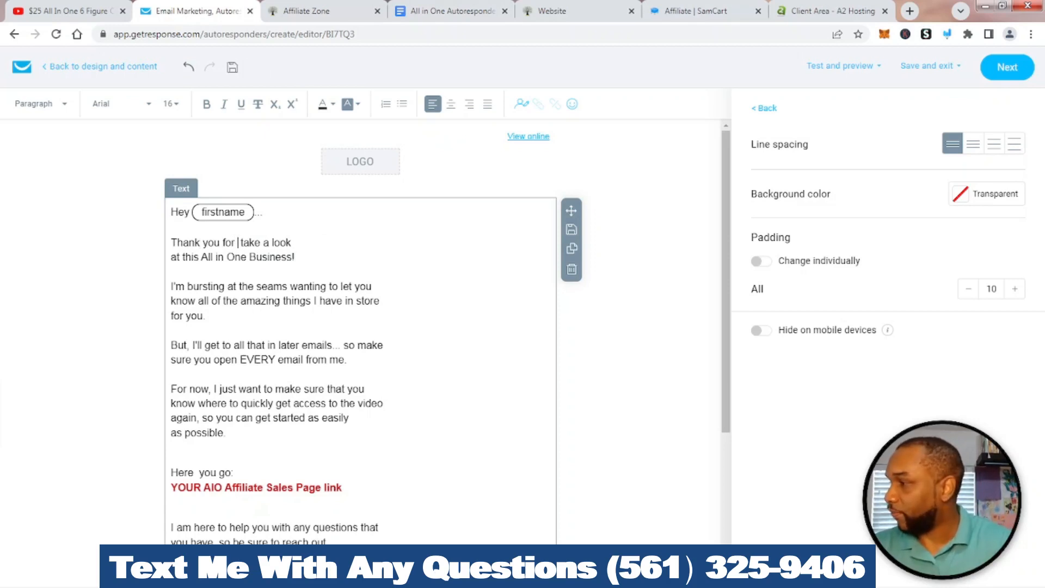
key("BackSpace")
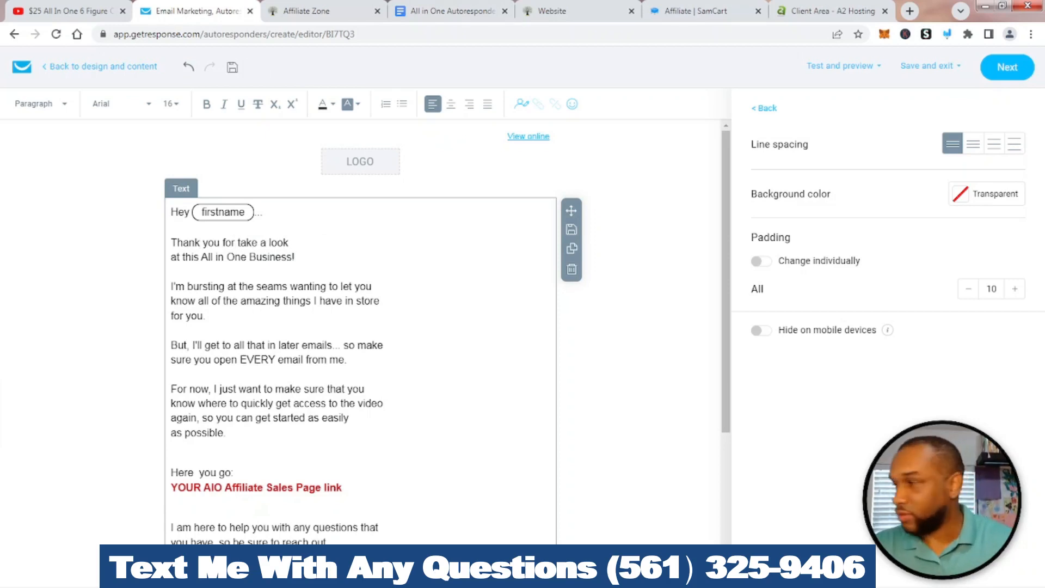
type("taking the")
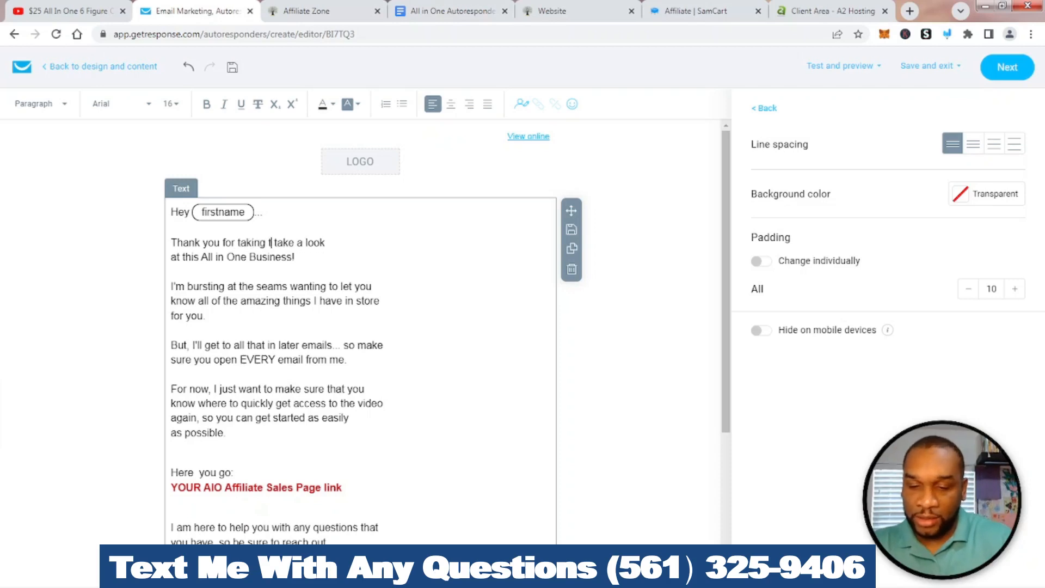
type(" time")
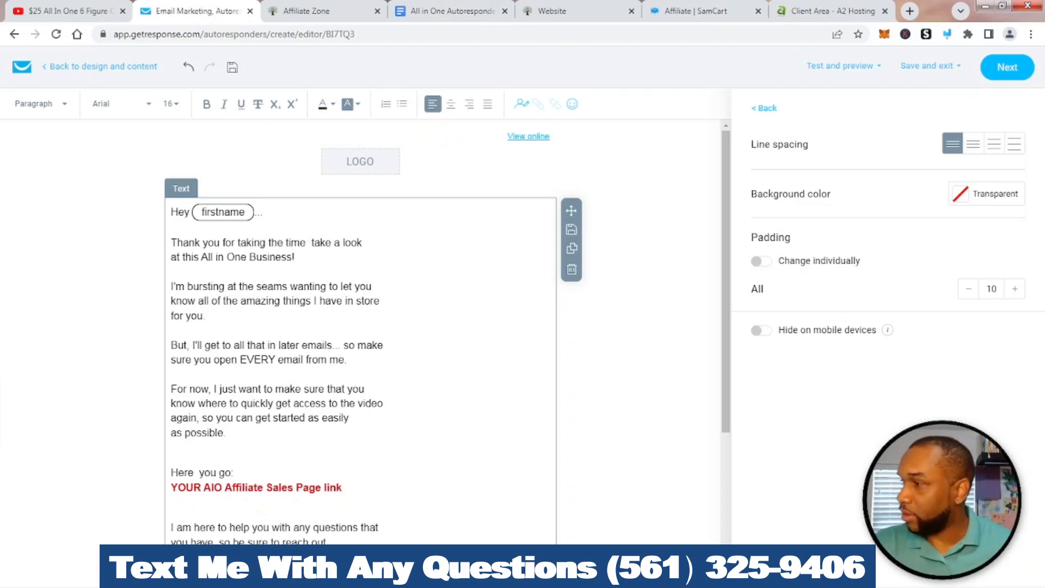
type(" to")
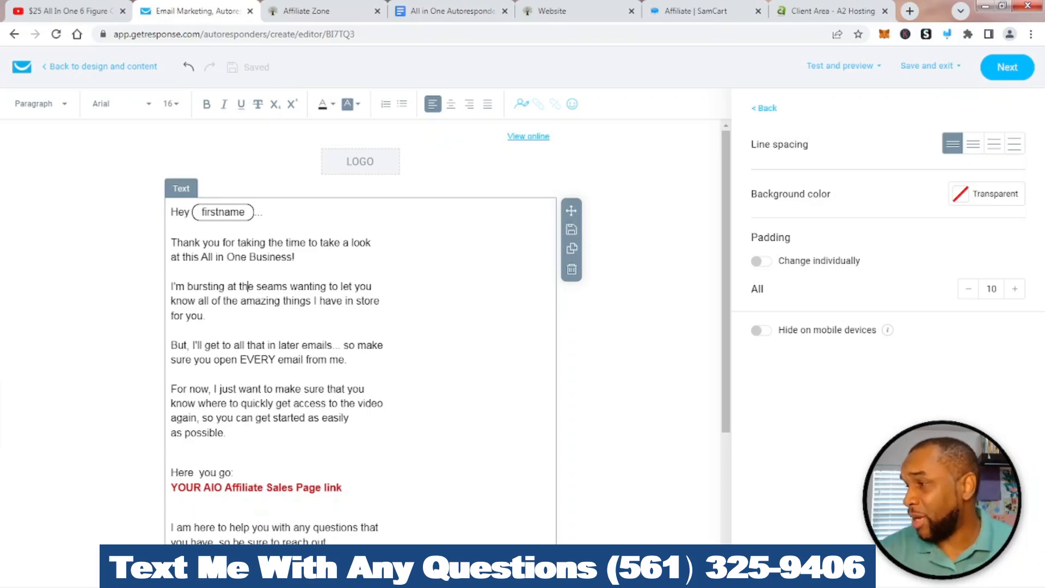
Overwrite "'m bursting at the seams" with 'jumping out of my seat', fixing typos
left_click_drag(288, 286, 173, 287)
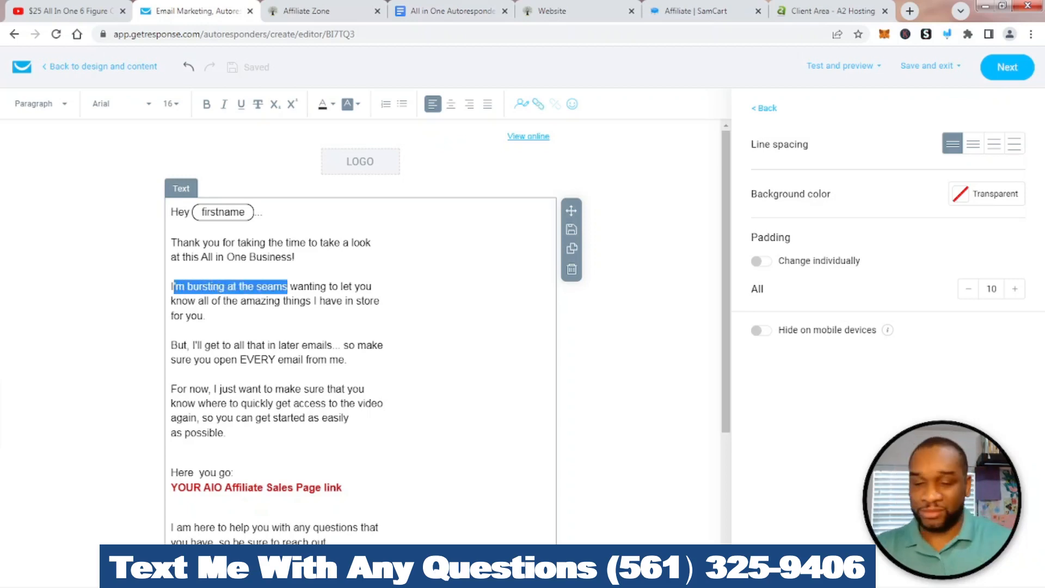
type("jumpin")
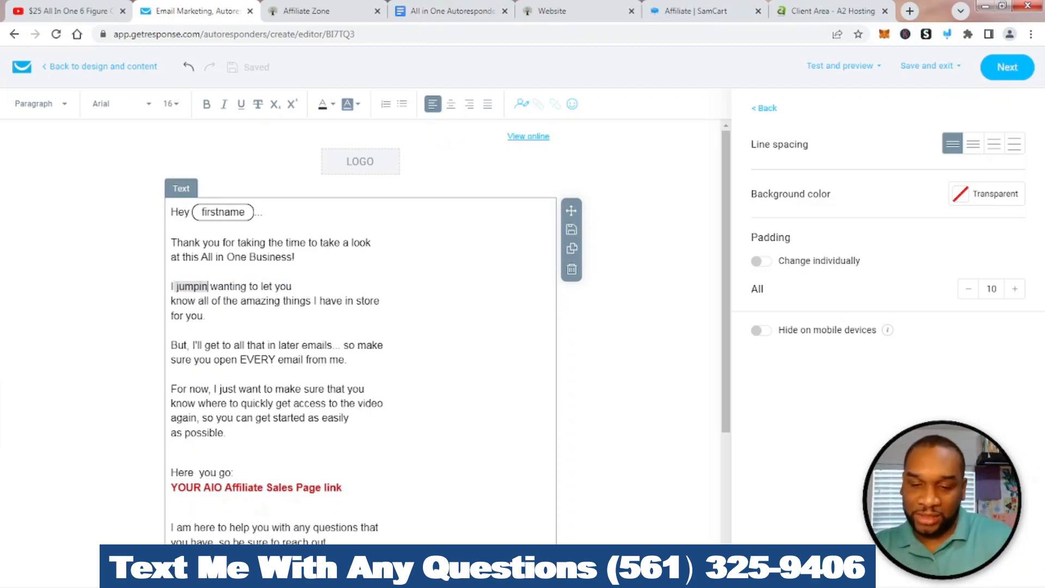
type("g ")
type("out of my")
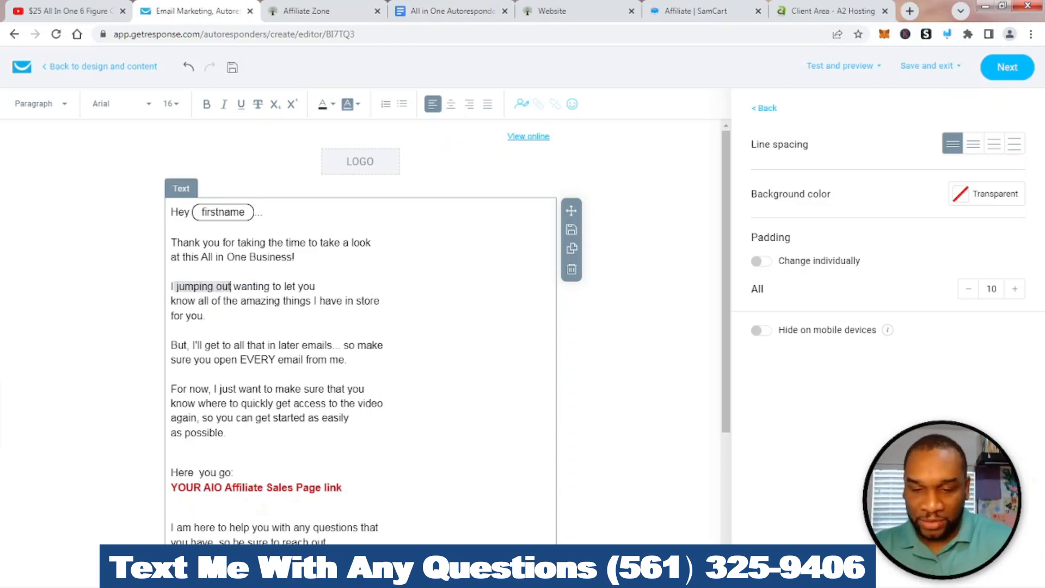
type(" seat")
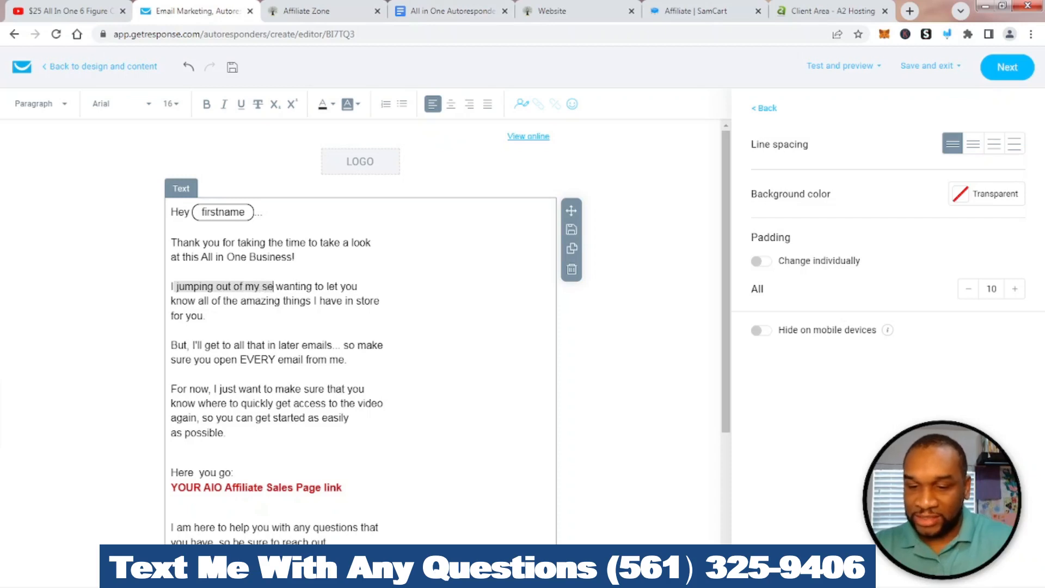
key("BackSpace")
key("BackSpace")
key("BackSpace")
key("BackSpace")
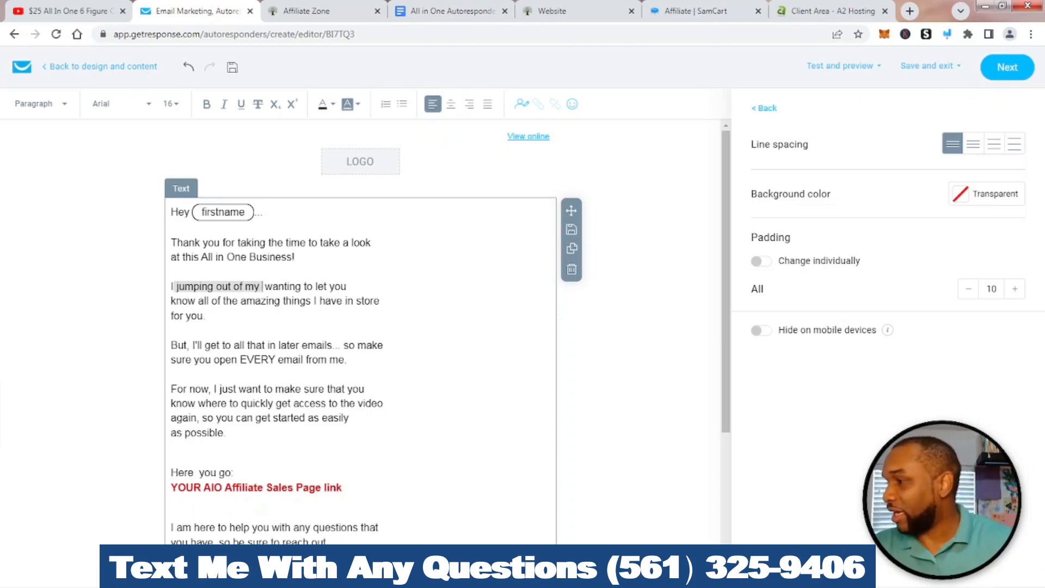
type("c")
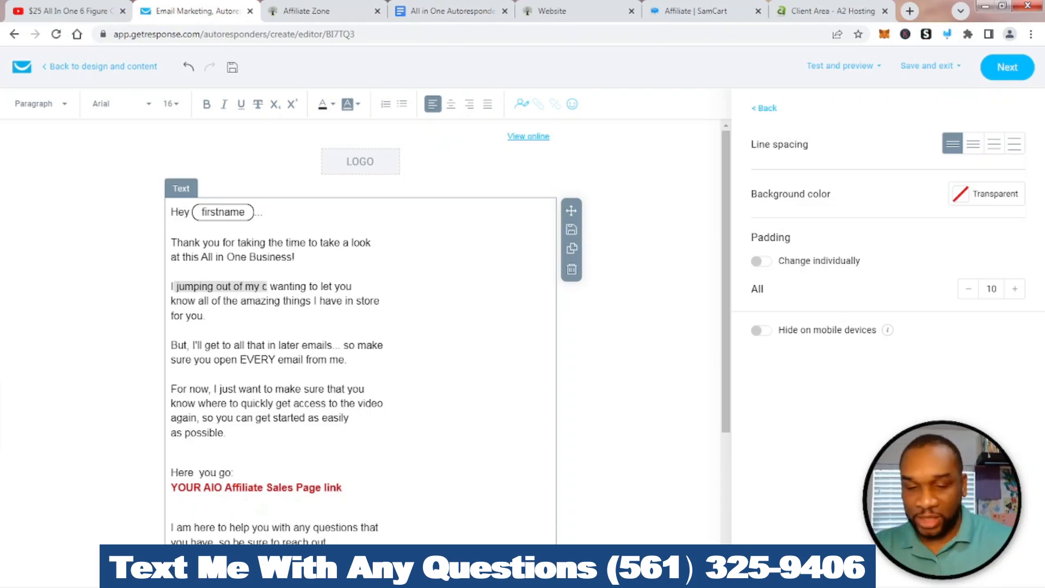
key("BackSpace")
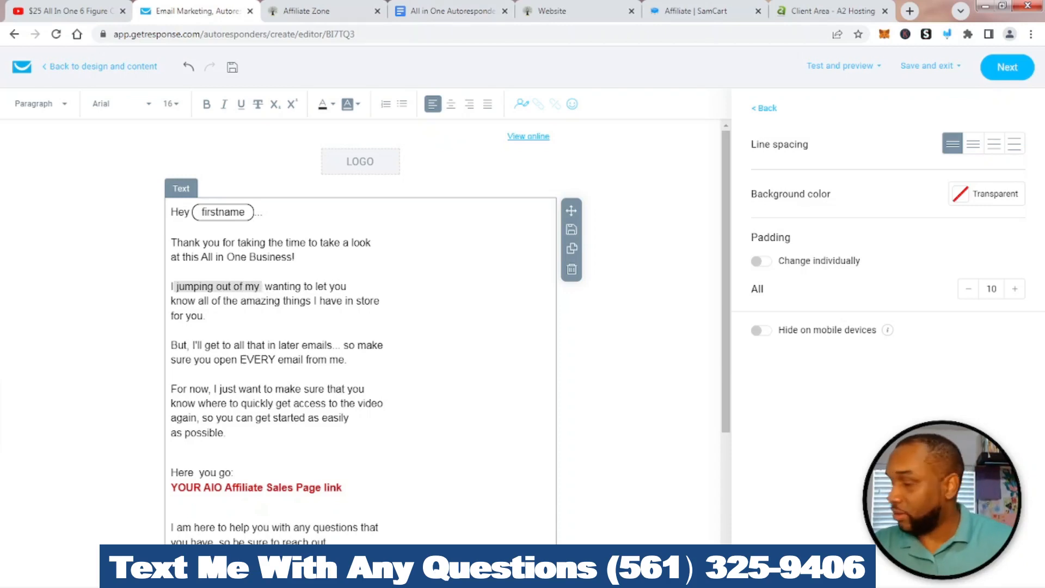
type("seat")
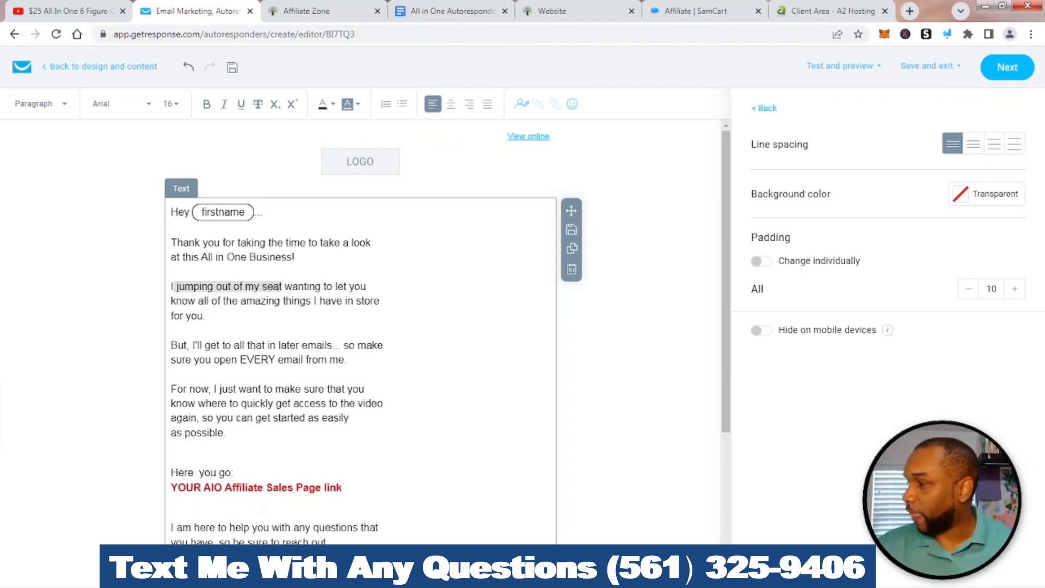
scroll(359, 332, "down", 4)
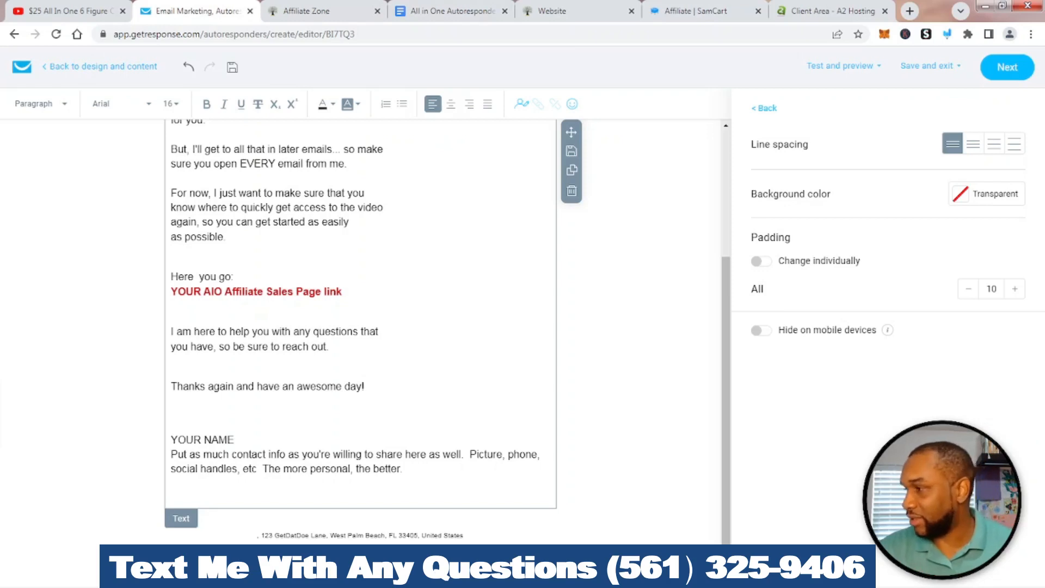
Delete the red affiliate link placeholder line, add a period, and remove extra blank lines
left_click_drag(343, 292, 158, 293)
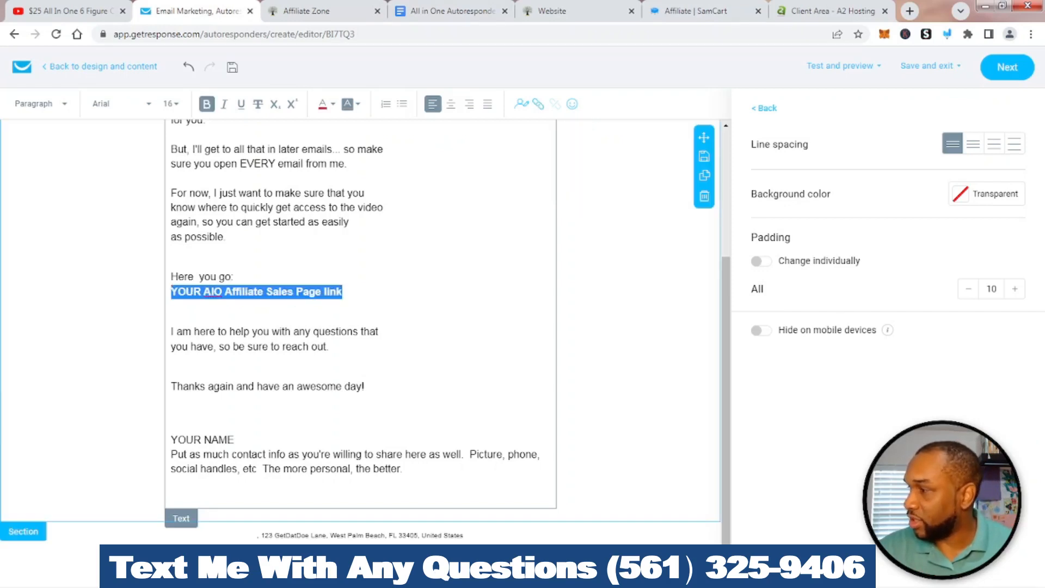
key("BackSpace")
key("Delete")
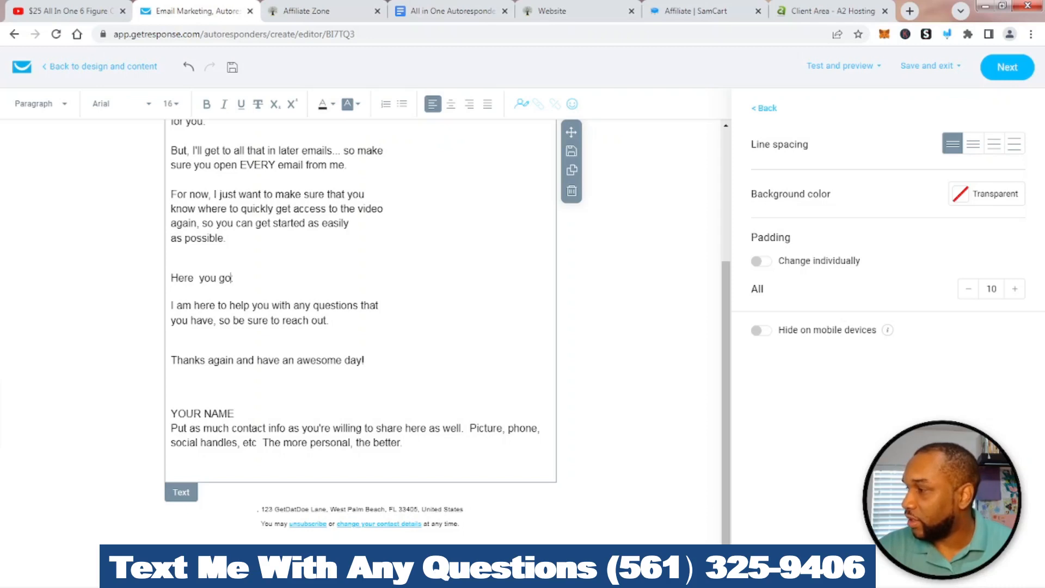
type(".")
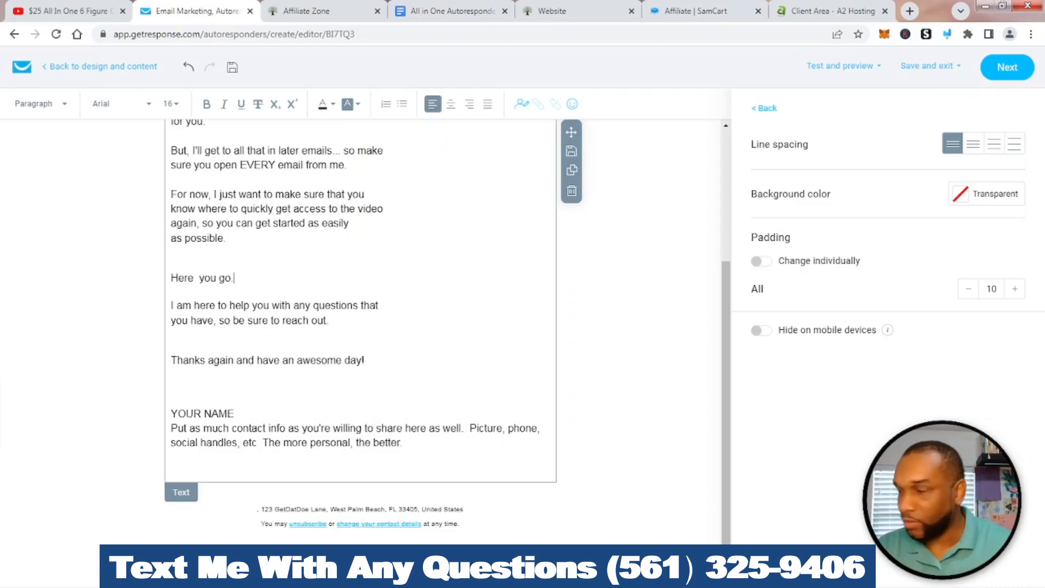
left_click(172, 252)
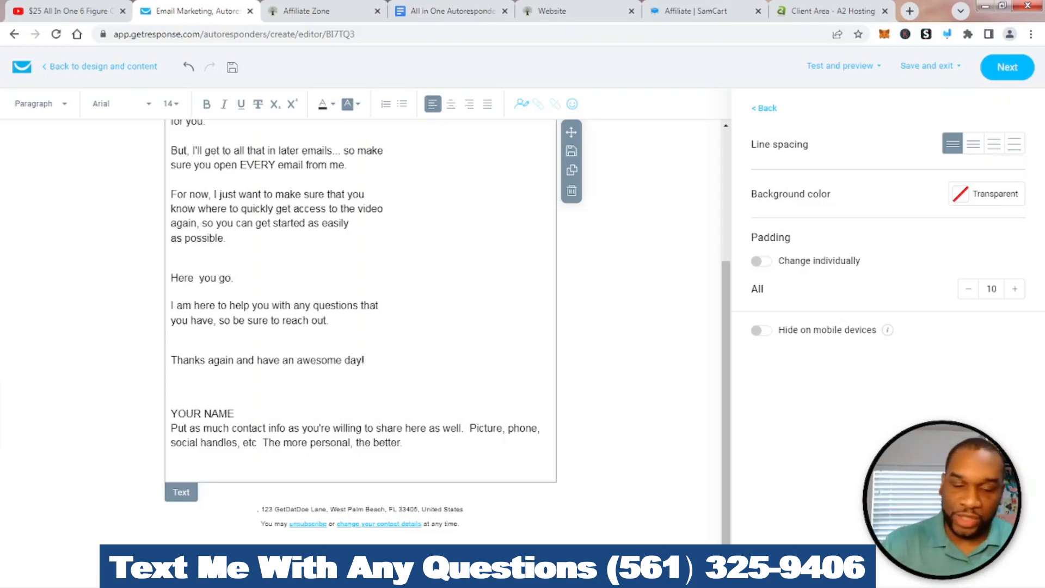
key("Delete")
Set 'Here you go.' to font size 18, then go to the SamCart affiliate links page
left_click_drag(235, 280, 163, 280)
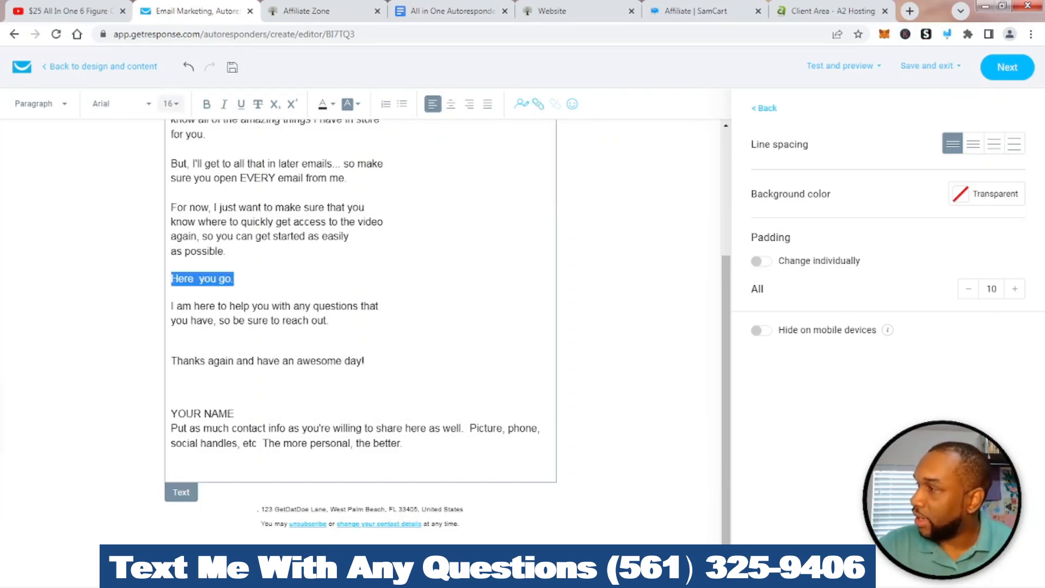
left_click(171, 103)
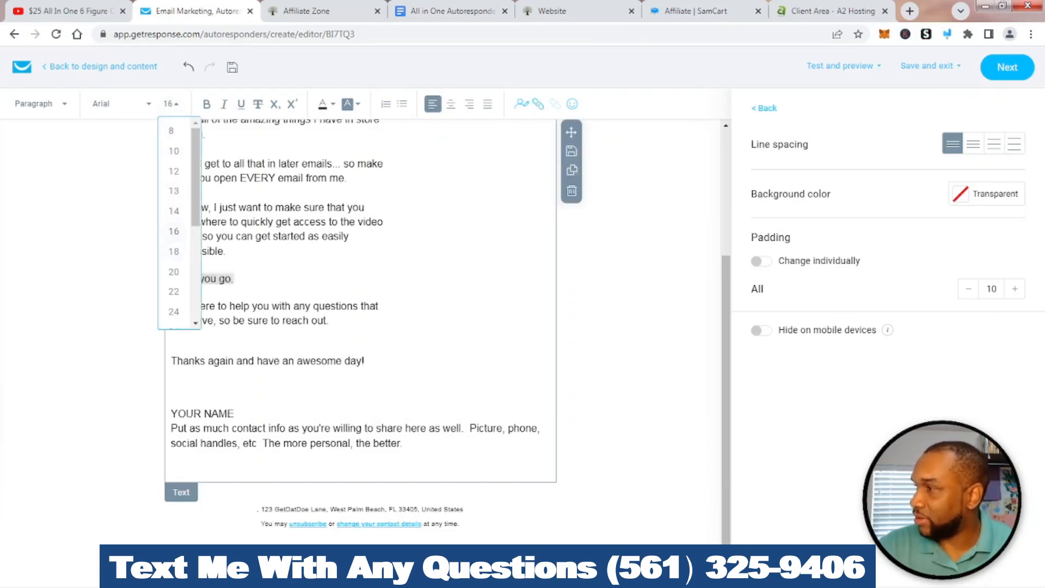
left_click(174, 251)
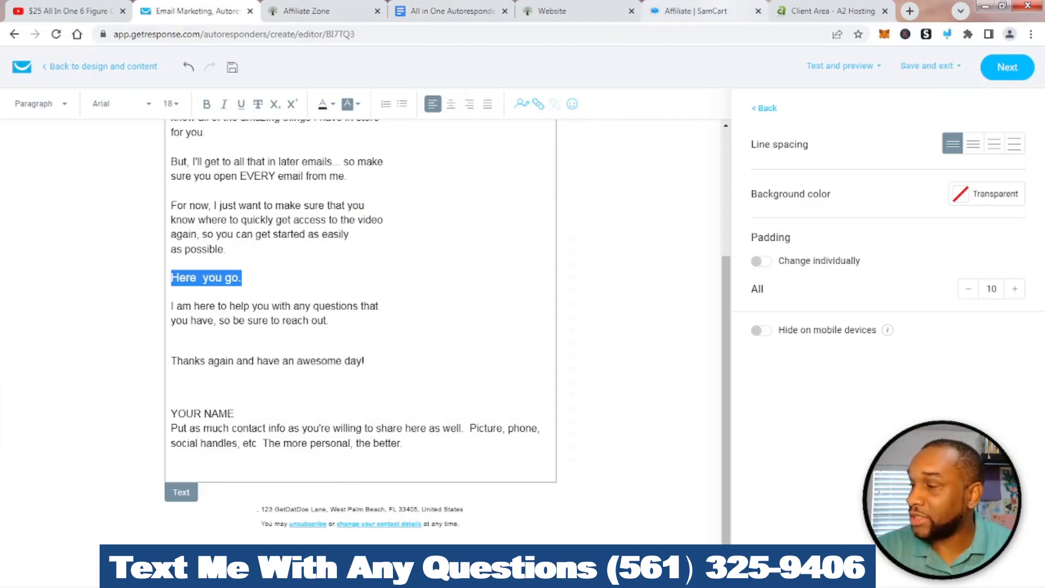
left_click(695, 11)
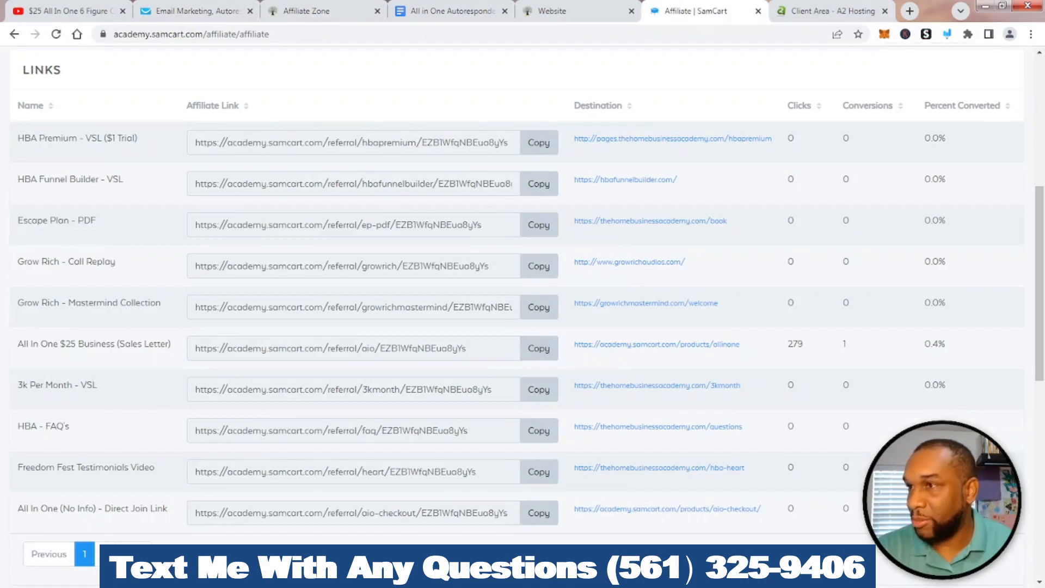
Circle the All In One $25 Business (Sales Letter) link on screen, then return to the email editor
left_click(947, 34)
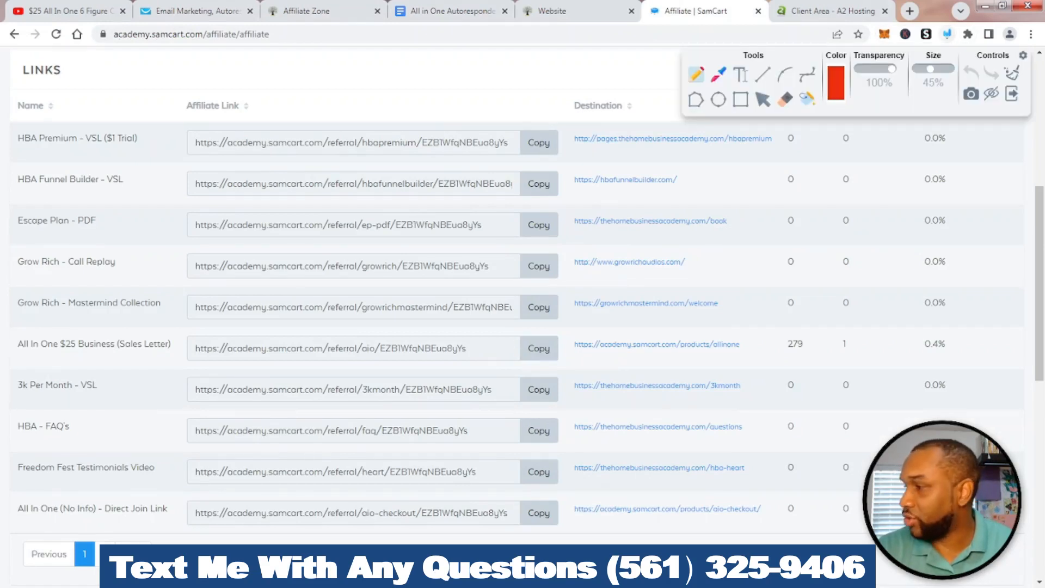
mouse_move(20, 359)
left_mouse_down()
mouse_move(184, 354)
mouse_move(176, 326)
mouse_move(3, 329)
mouse_move(11, 363)
mouse_move(41, 365)
left_mouse_up()
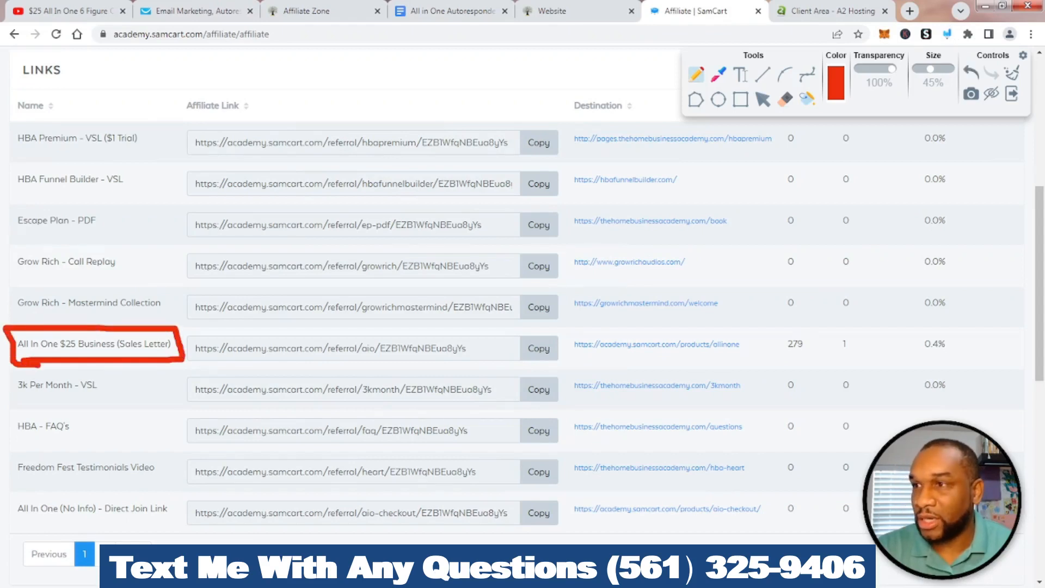
left_click(1011, 73)
left_click(1012, 94)
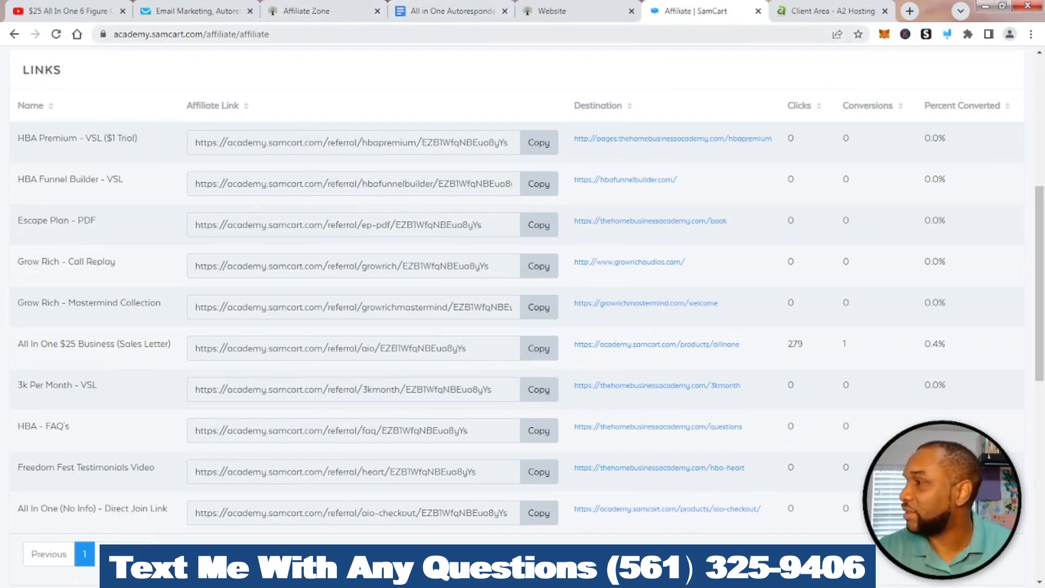
left_click(196, 11)
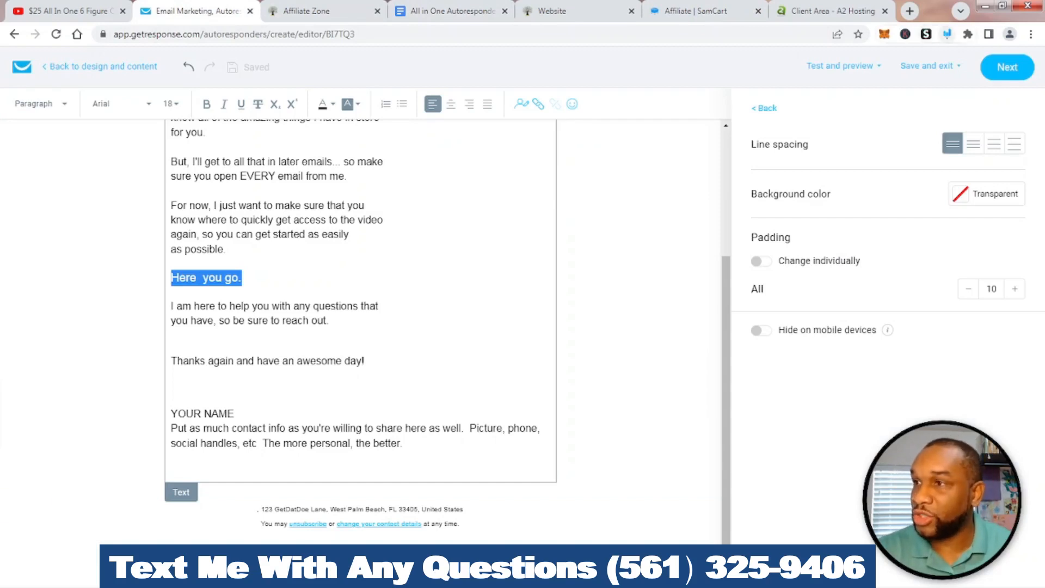
Annotate the insert-link button in the editor toolbar with an arrow and circle
left_click(948, 35)
mouse_move(534, 150)
left_mouse_down()
mouse_move(530, 124)
mouse_move(543, 127)
left_mouse_up()
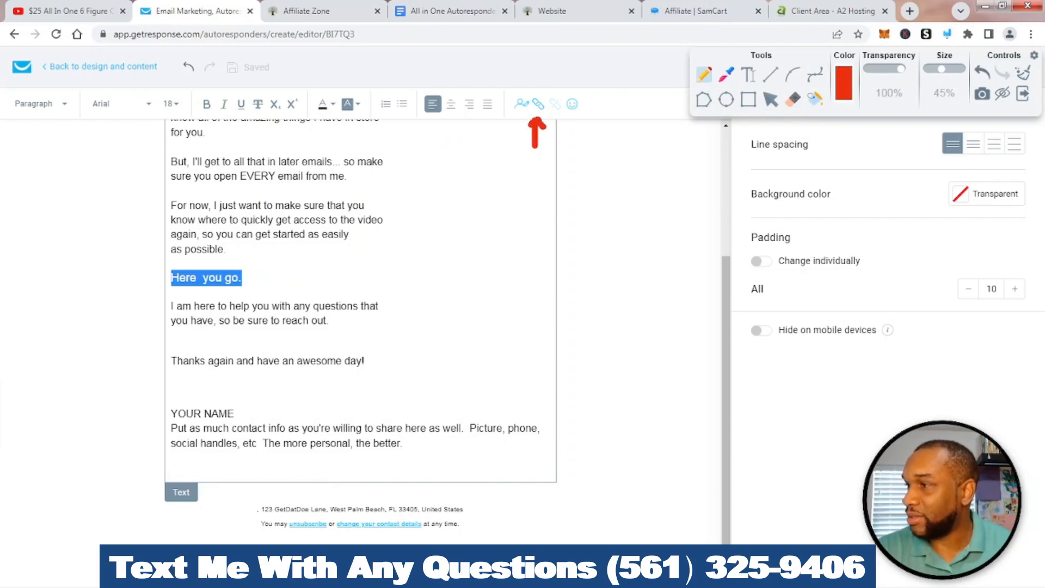
mouse_move(540, 90)
left_mouse_down()
mouse_move(525, 102)
mouse_move(551, 118)
mouse_move(541, 91)
left_mouse_up()
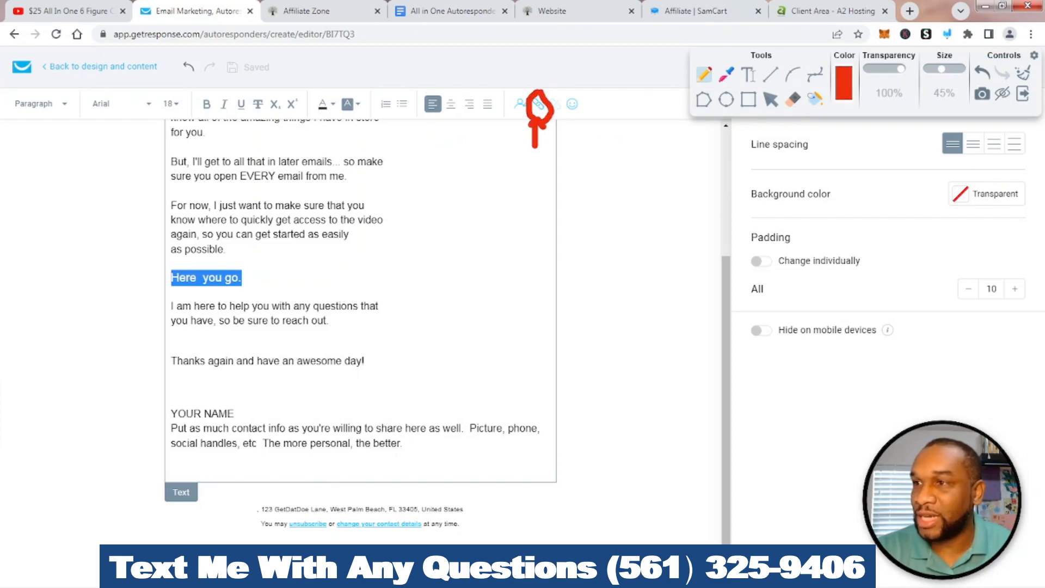
key("Escape")
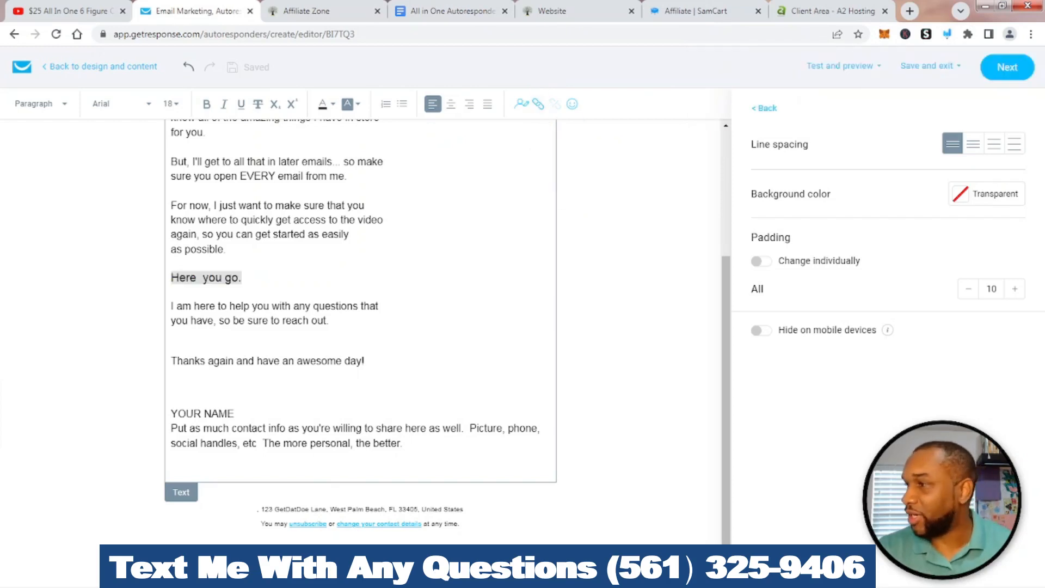
Link 'Here you go.' to the pasted SamCart referral URL and make it bold
left_click(538, 104)
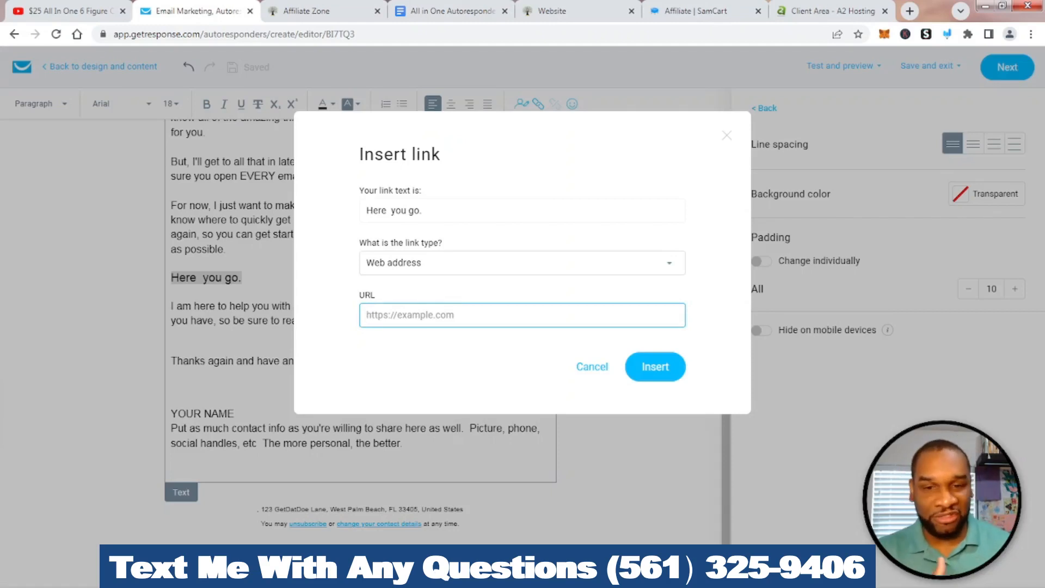
right_click(396, 314)
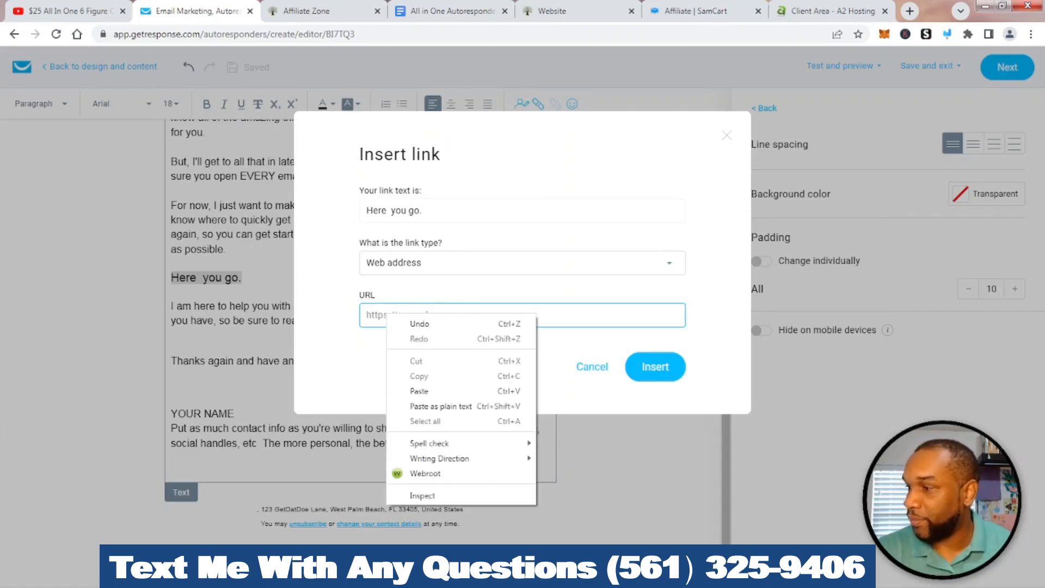
left_click(405, 390)
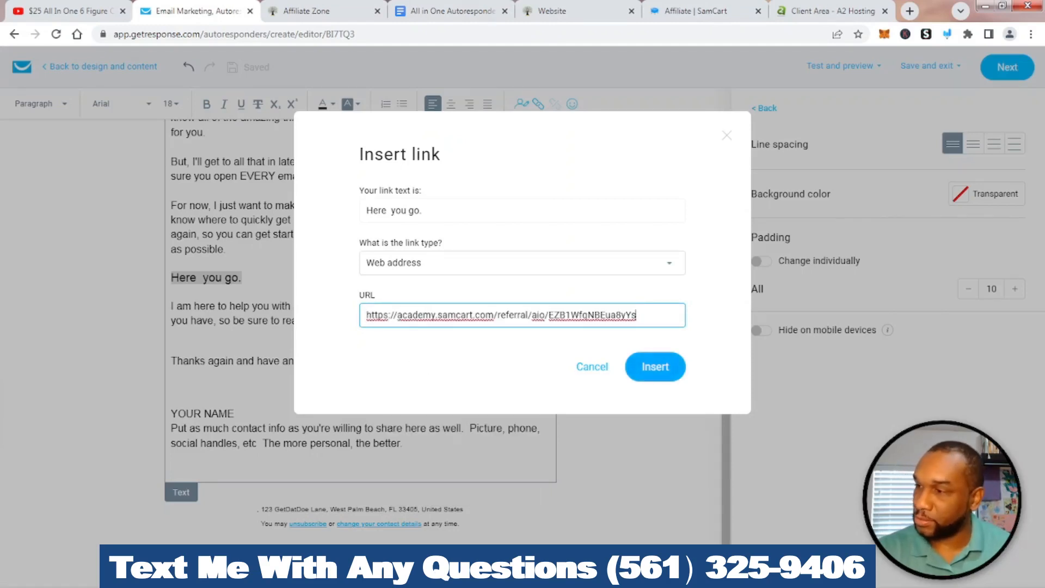
left_click(654, 366)
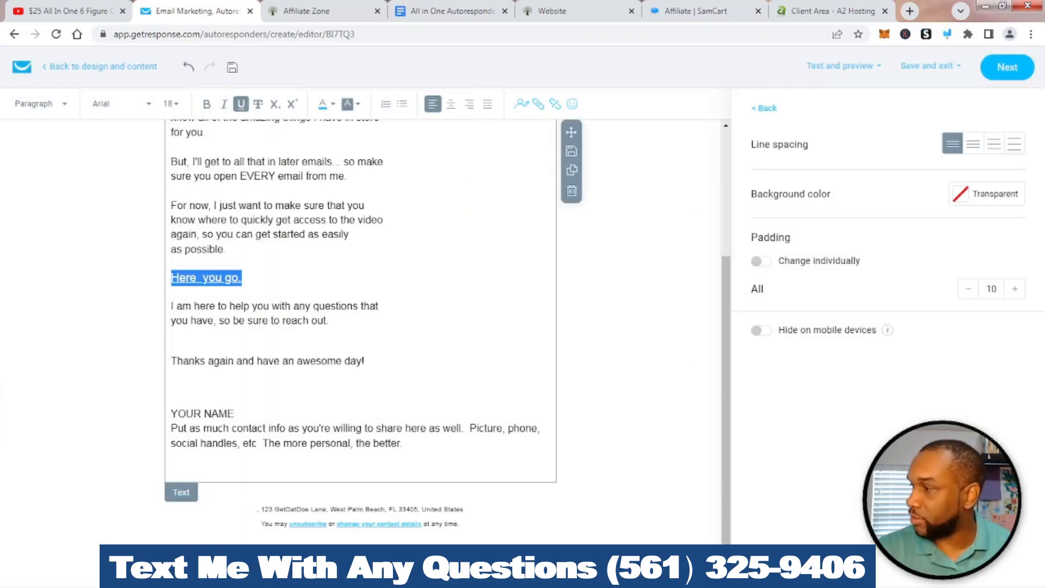
left_click(243, 277)
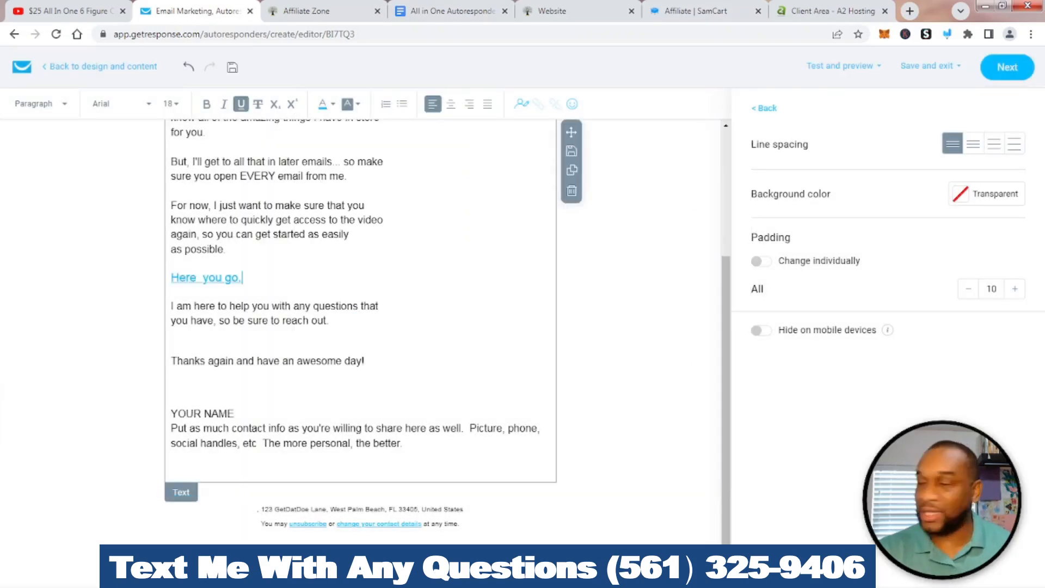
left_click_drag(243, 278, 164, 279)
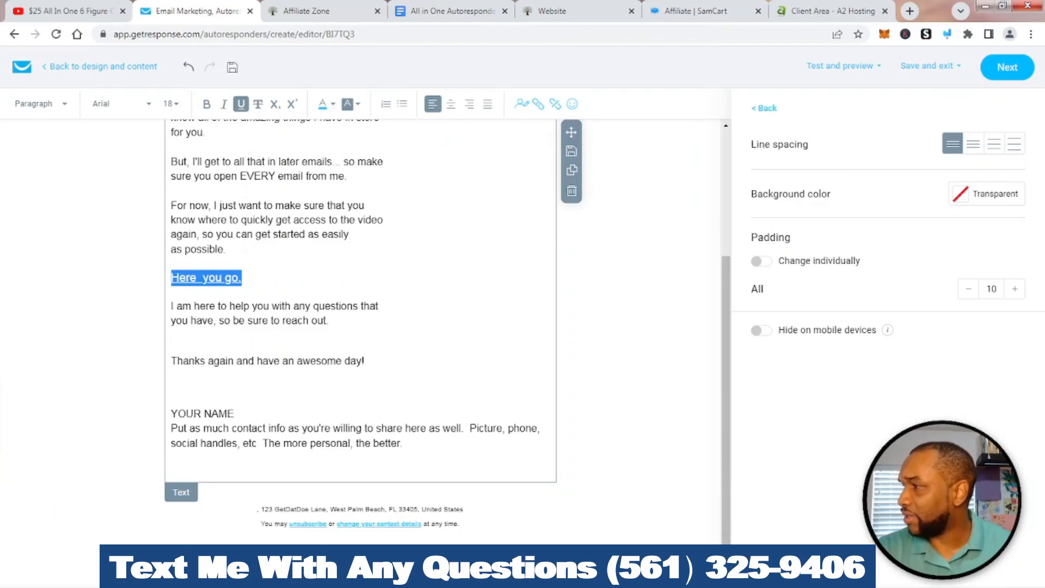
key("ctrl+b")
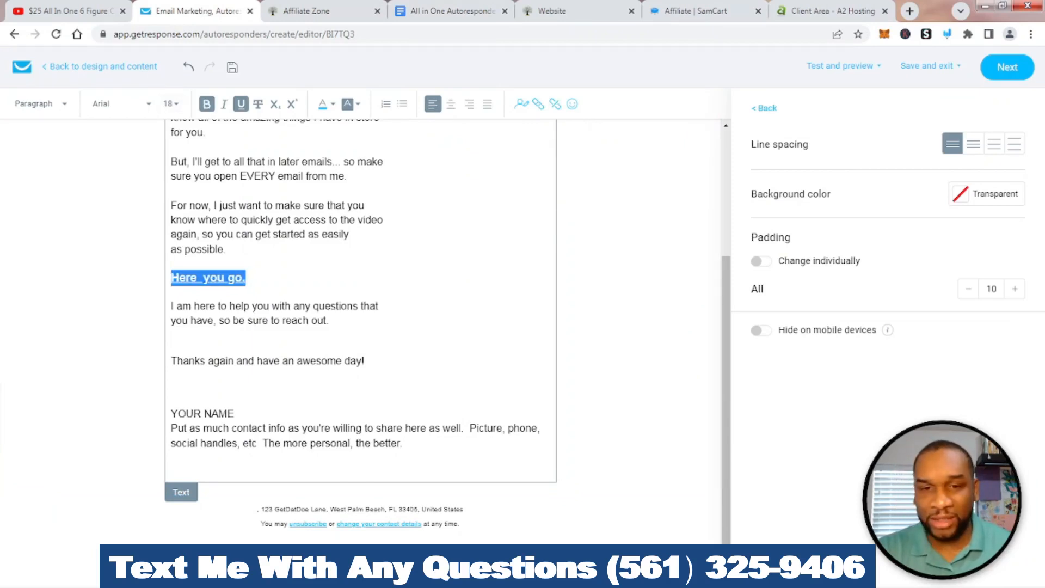
left_click(172, 262)
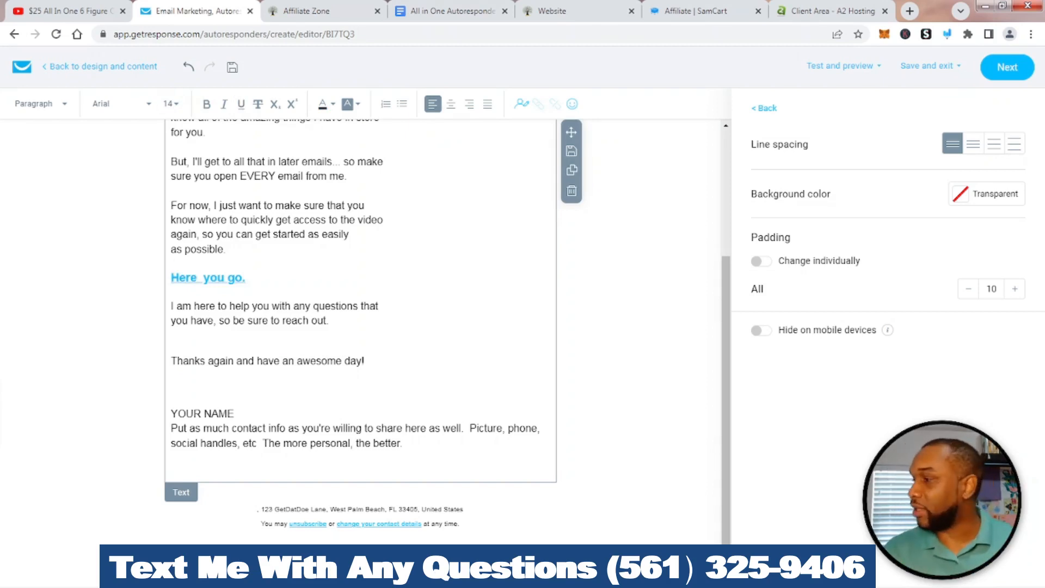
Replace the YOUR NAME placeholder with the sender's name and start a new line
left_click(381, 306)
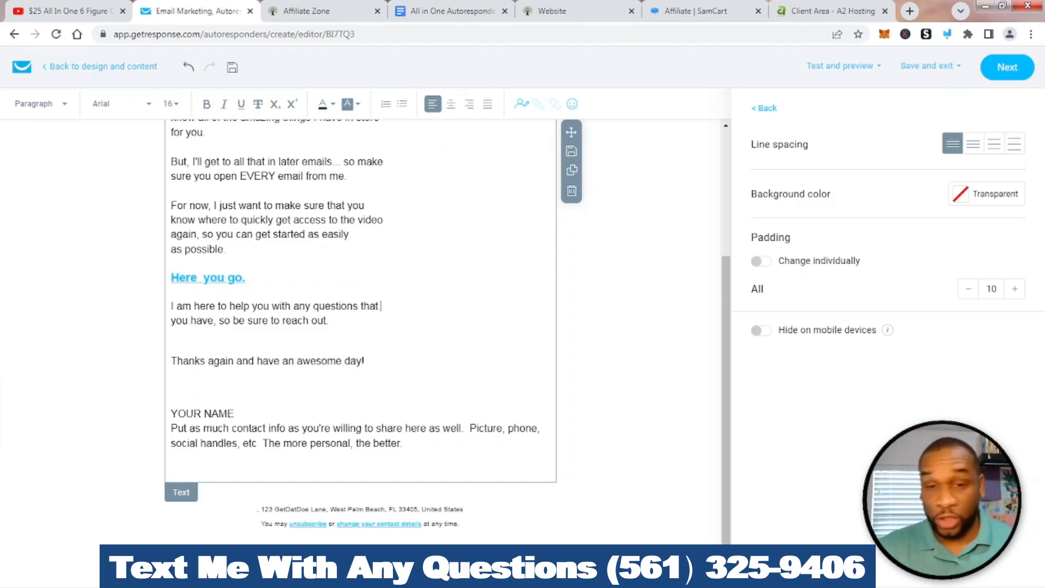
left_click_drag(234, 414, 171, 414)
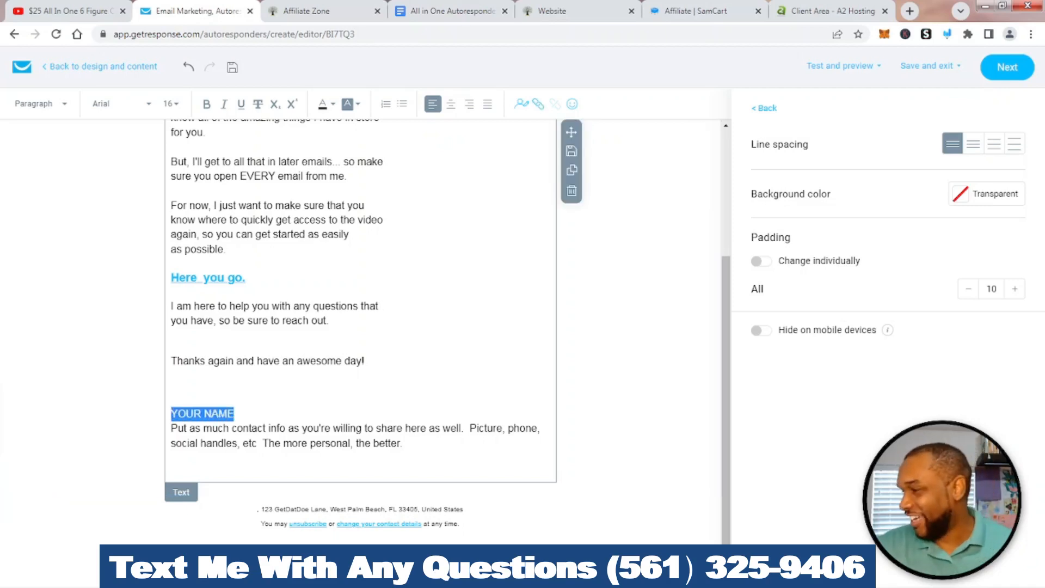
type("An")
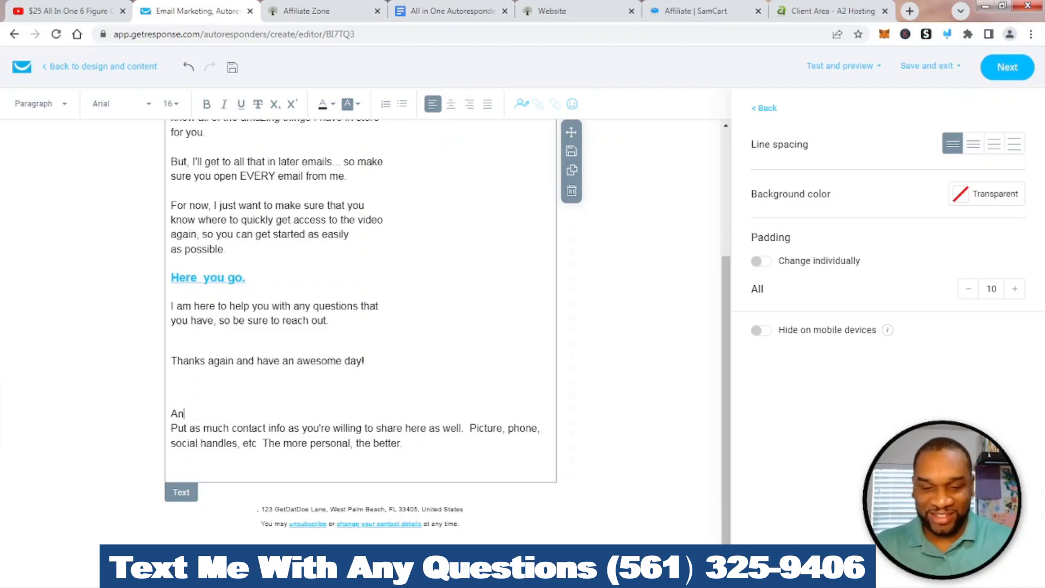
type("tonio S")
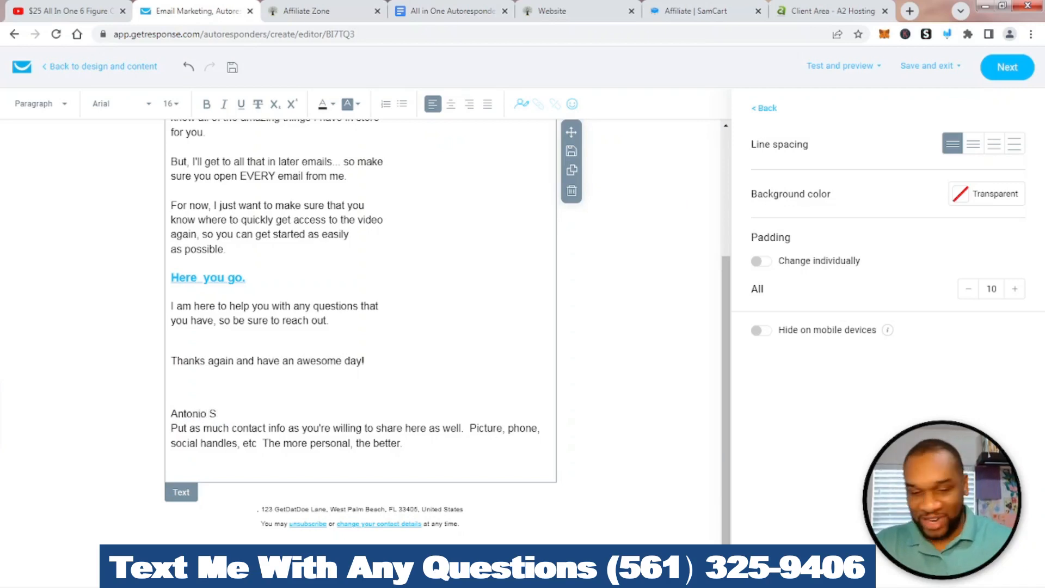
key("Return")
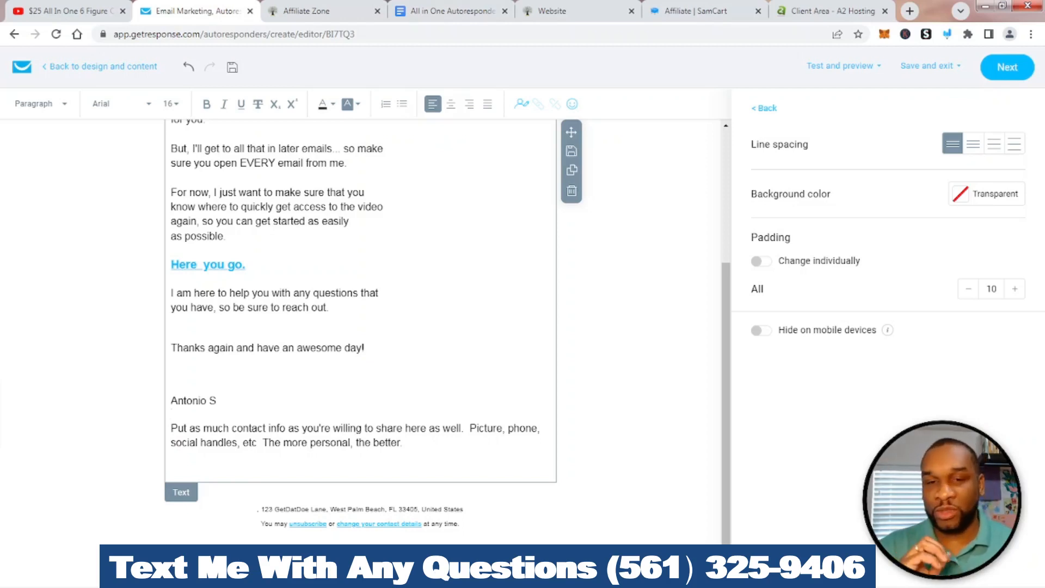
Delete the contact-info placeholder paragraph and the extra blank lines around the name
left_click_drag(403, 443, 163, 428)
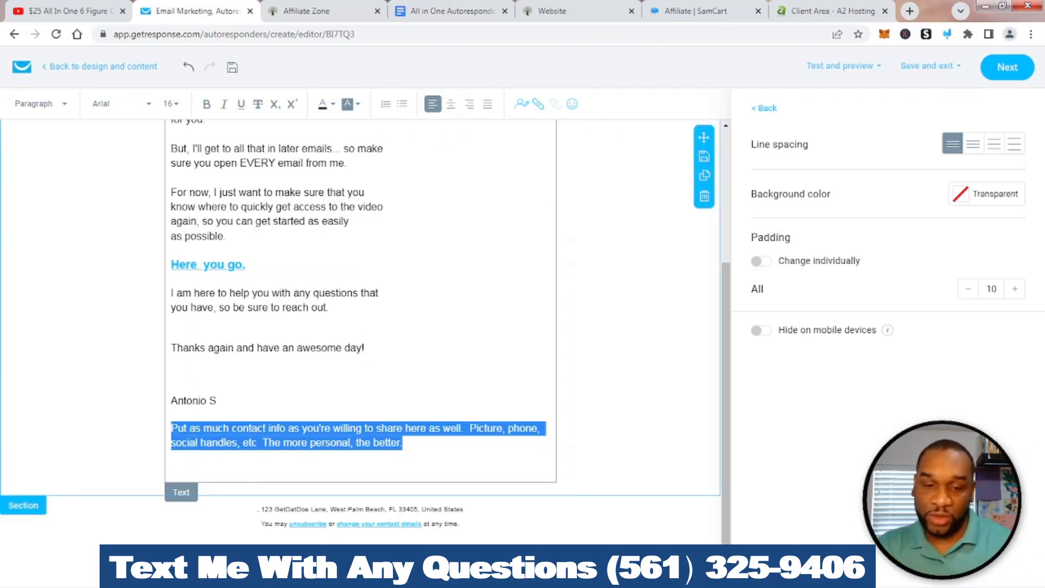
key("BackSpace")
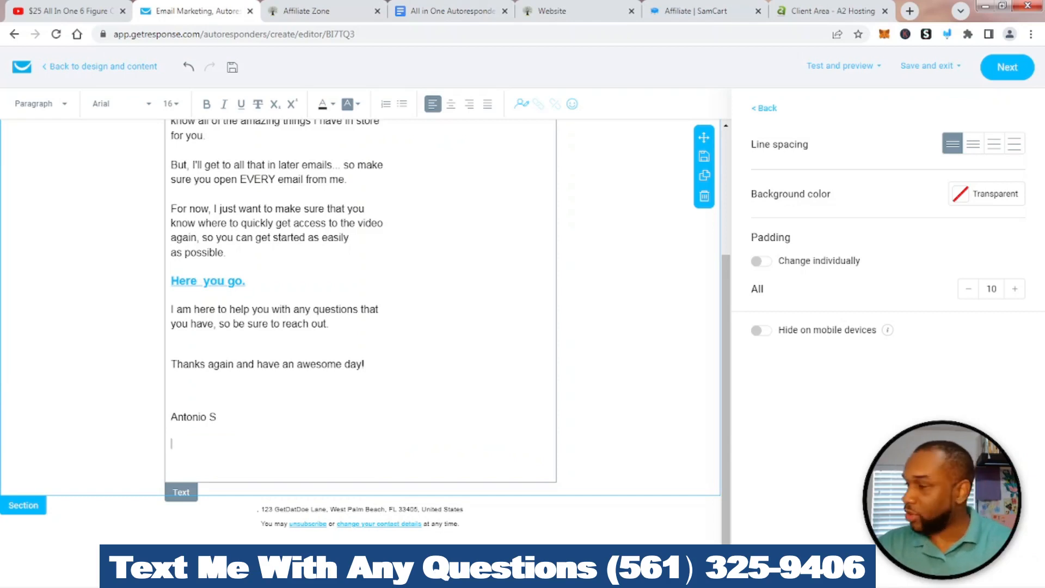
key("Delete")
key("Up")
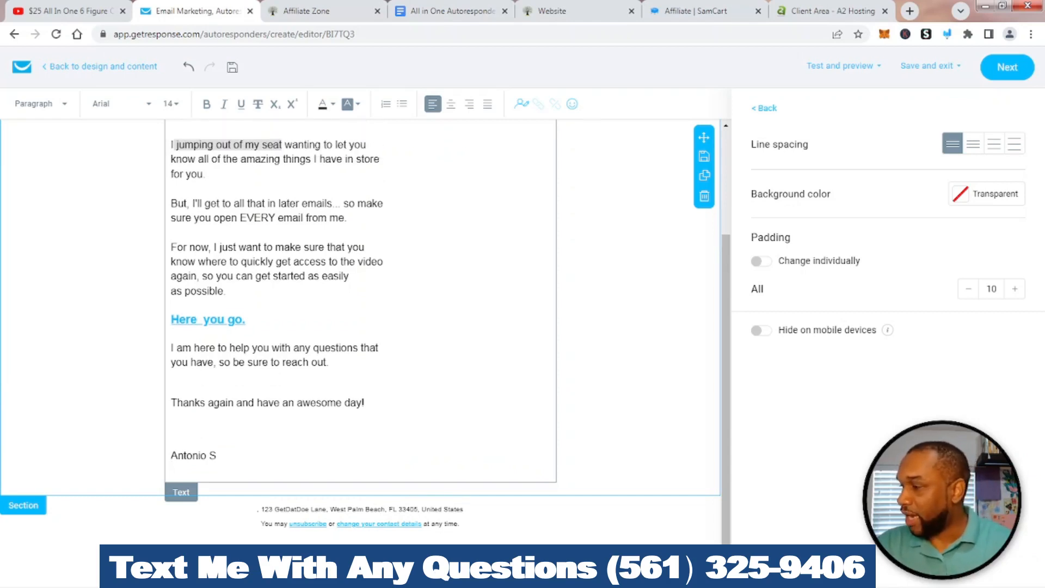
key("BackSpace")
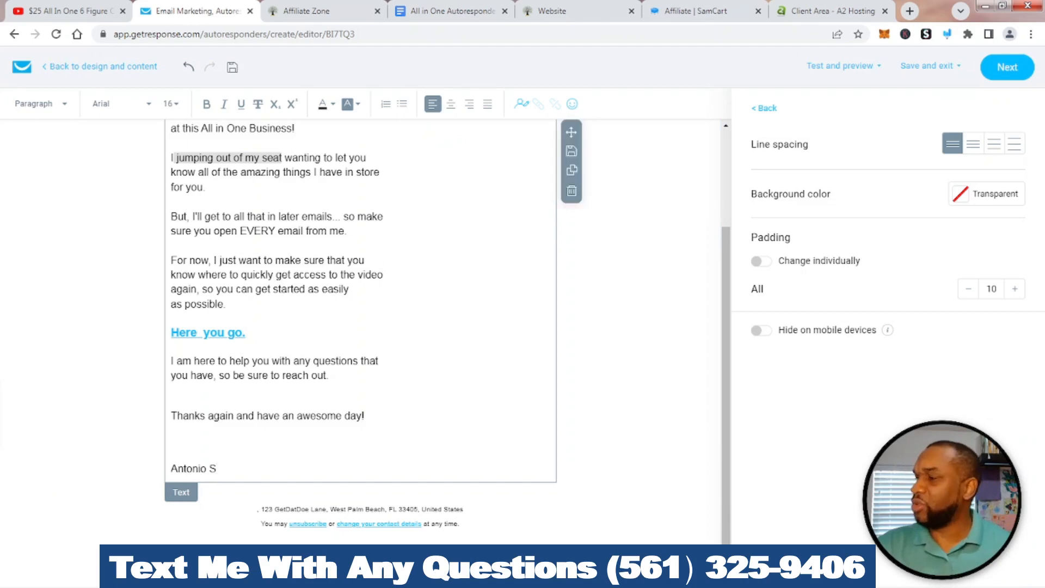
left_click(172, 441)
key("Delete")
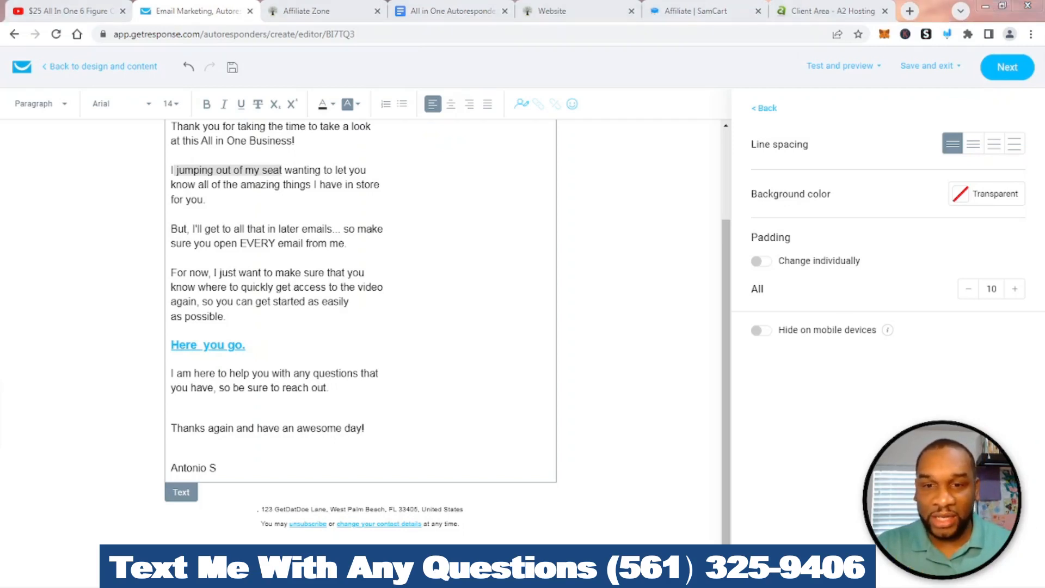
scroll(360, 316, "up", 1)
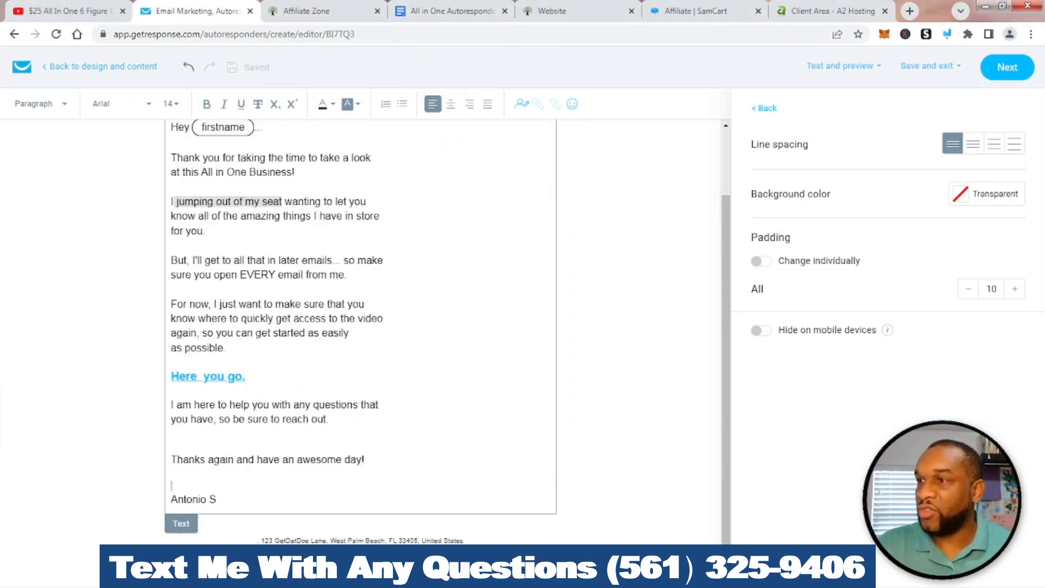
Mark up the finished email with the annotation tools, then return to Basic blocks
left_click(947, 34)
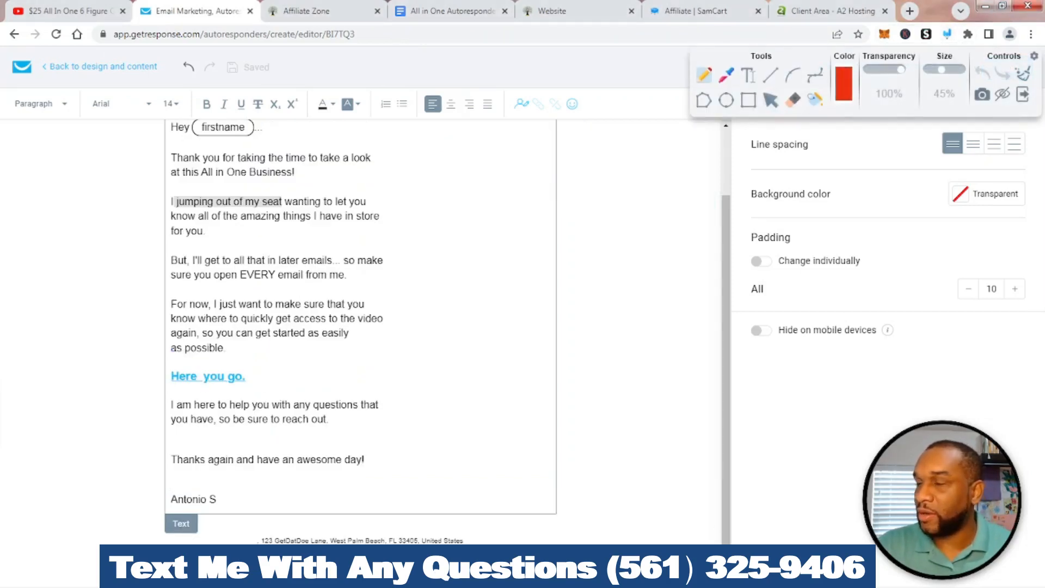
left_click_drag(920, 56, 917, 261)
mouse_move(768, 136)
left_mouse_down()
mouse_move(756, 117)
mouse_move(786, 117)
left_mouse_up()
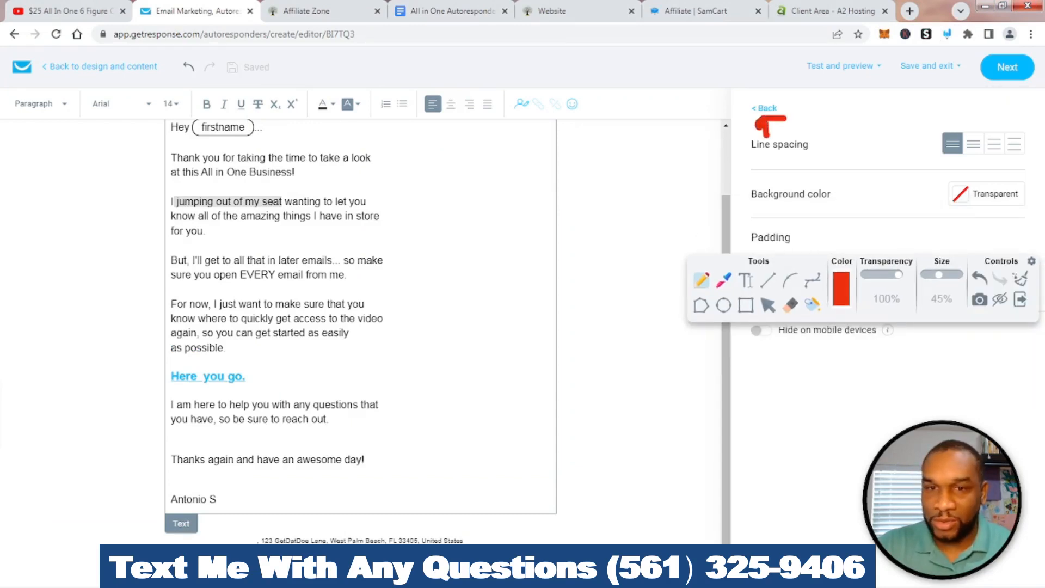
left_click(1020, 278)
mouse_move(773, 97)
left_mouse_down()
mouse_move(738, 117)
mouse_move(794, 101)
mouse_move(751, 89)
left_mouse_up()
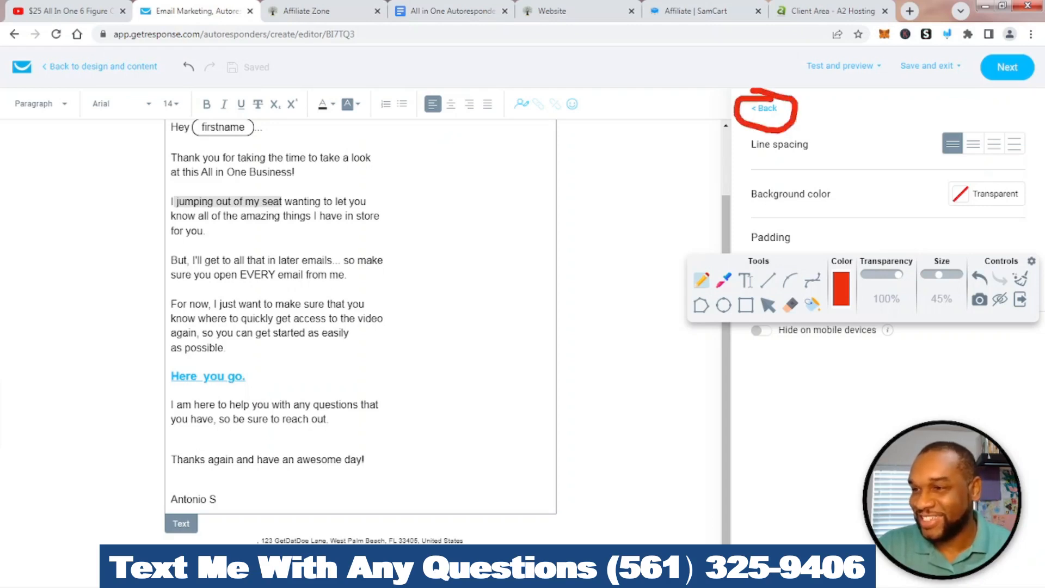
left_click(1020, 279)
left_click(1020, 299)
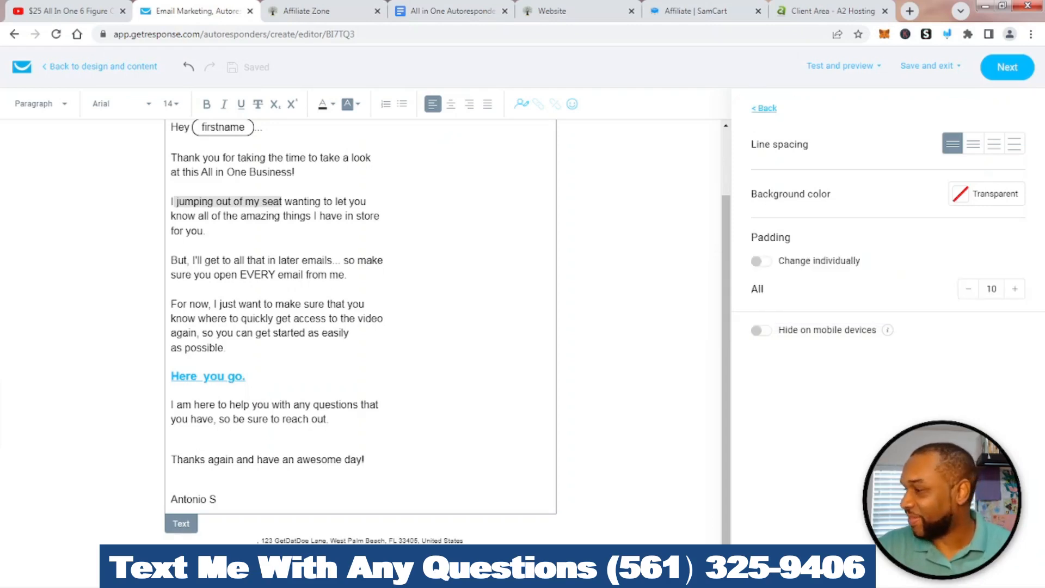
left_click(764, 109)
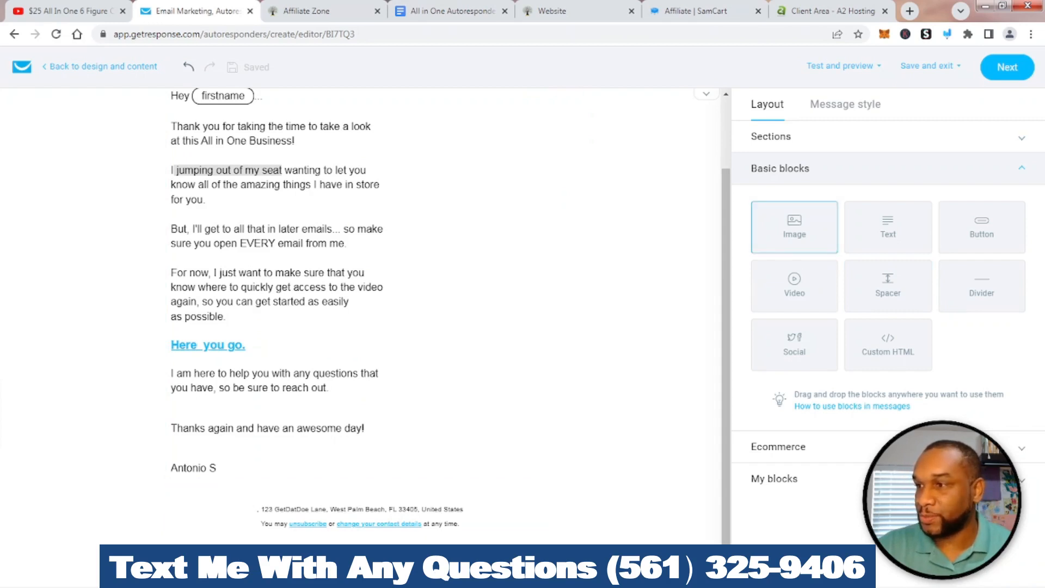
Add an Image block below the sign-off with profile_pic.png, resized to 123 × 164
mouse_move(794, 227)
left_mouse_down()
mouse_move(312, 402)
mouse_move(276, 485)
mouse_move(281, 509)
left_mouse_up()
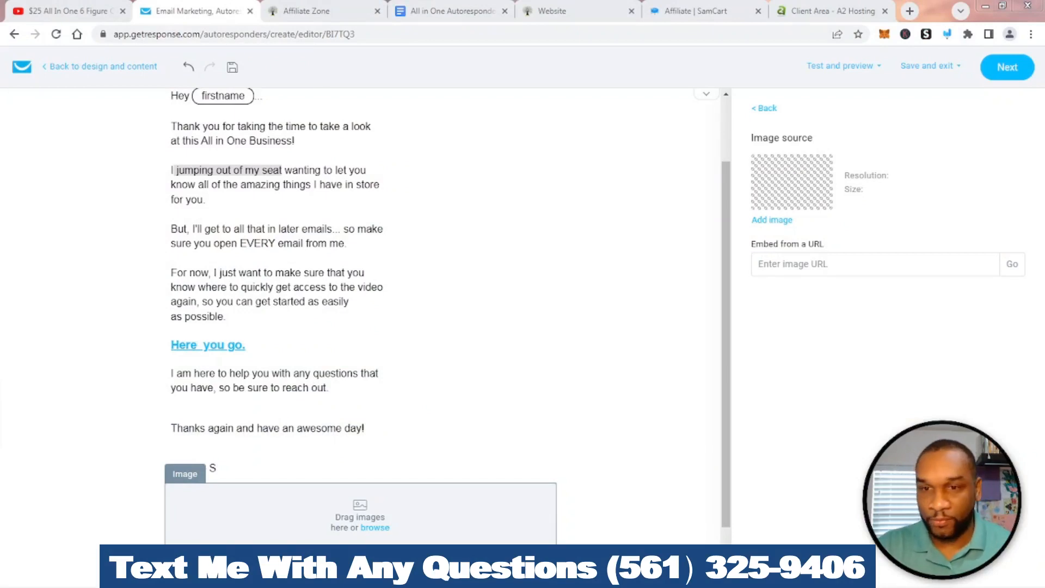
left_click_drag(1044, 446, 359, 517)
scroll(359, 326, "down", 6)
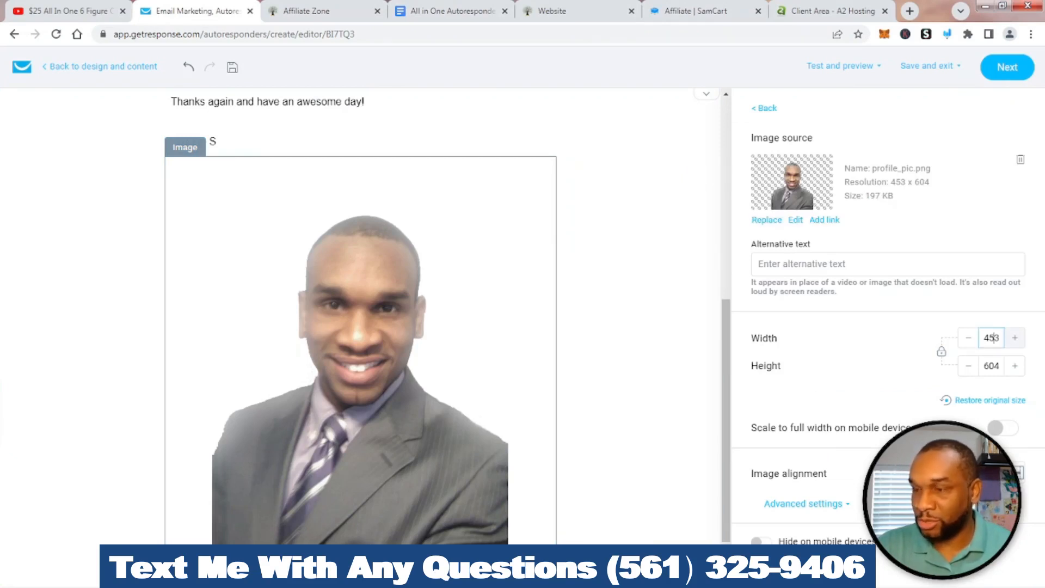
key("BackSpace")
key("BackSpace")
type("123")
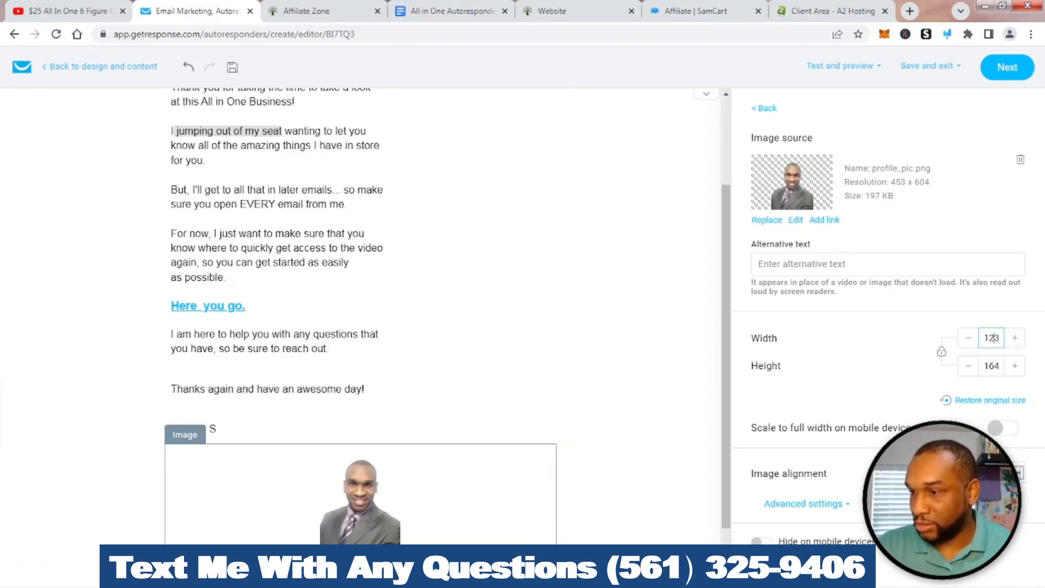
Try left, right and center alignment, leaving the photo centered, and return to the blocks
left_click(969, 472)
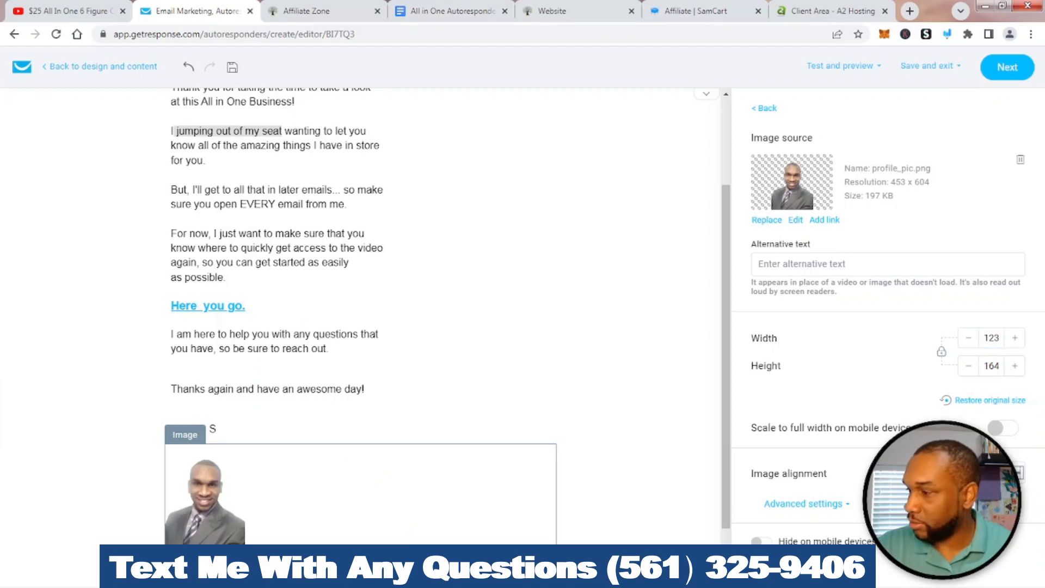
left_click(1015, 473)
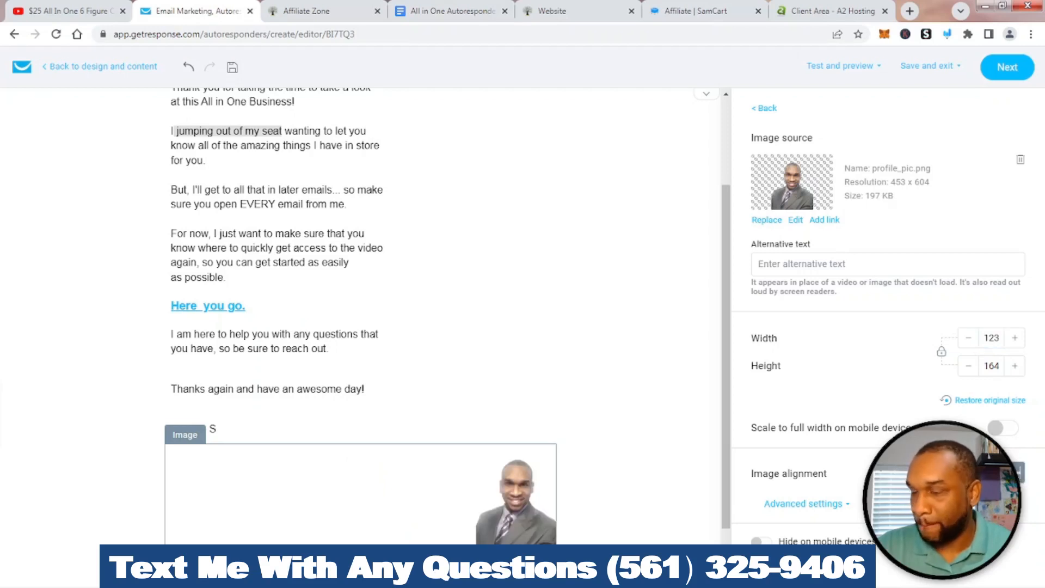
left_click(992, 472)
left_click(969, 473)
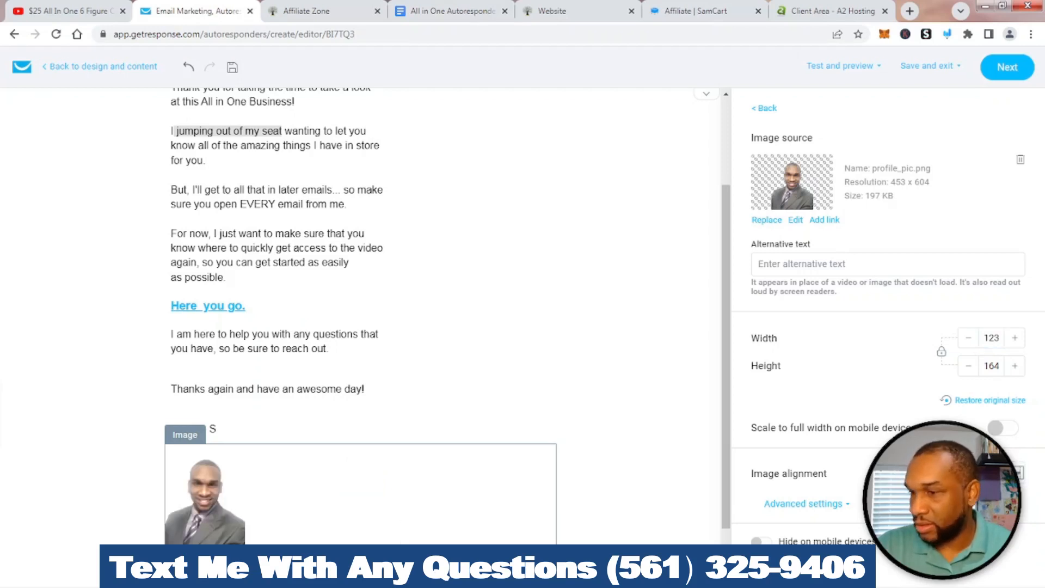
left_click(992, 472)
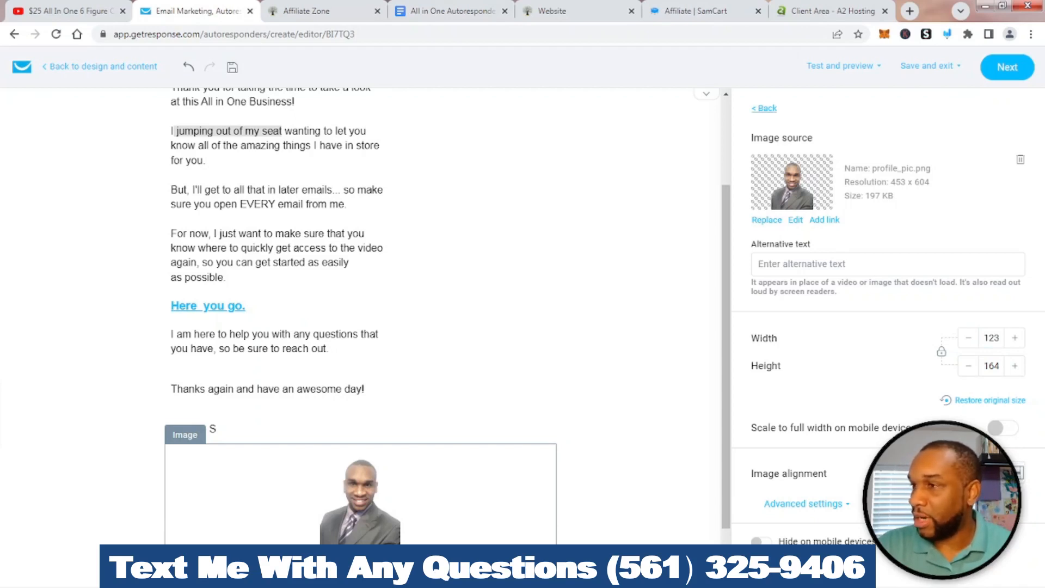
left_click(764, 108)
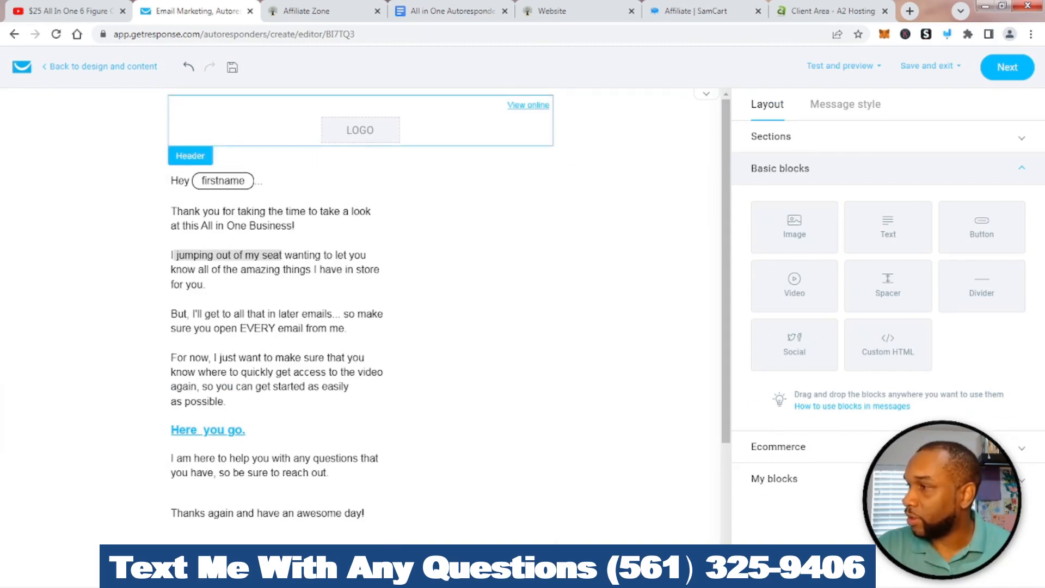
Open the header's message style settings and browse the logo image library
left_click(360, 128)
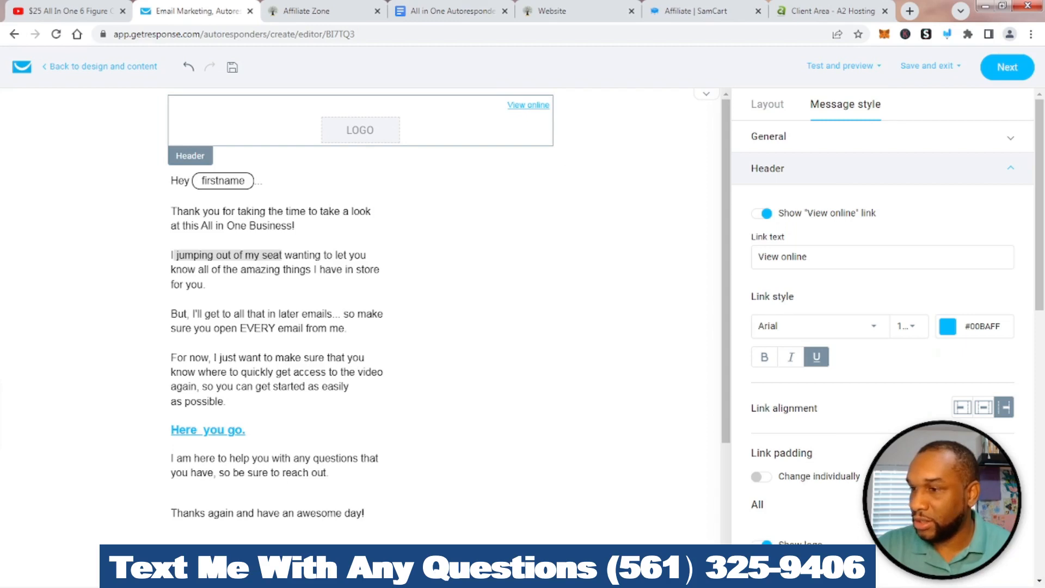
scroll(881, 326, "down", 5)
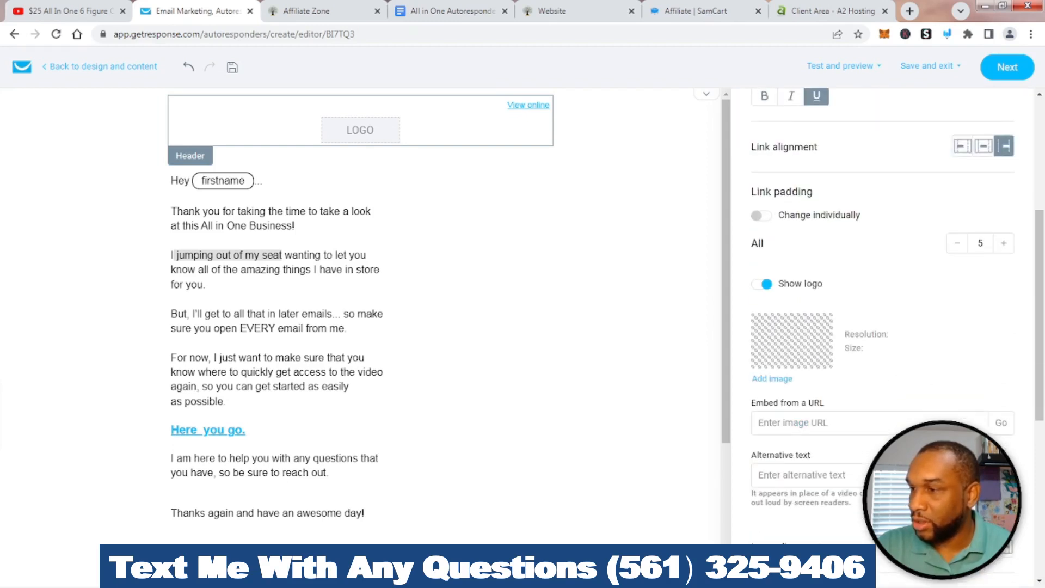
left_click(772, 378)
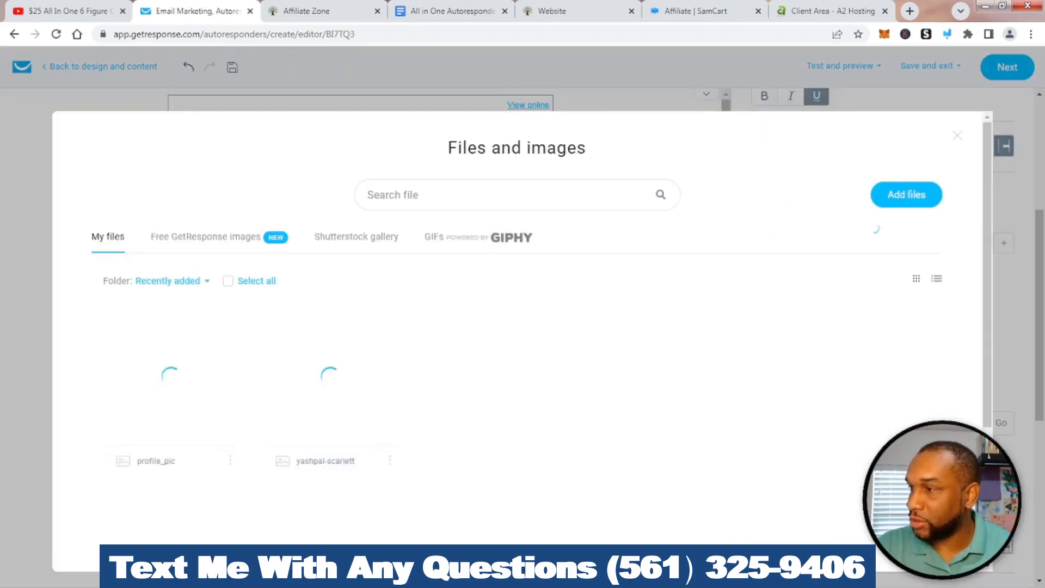
left_click(957, 136)
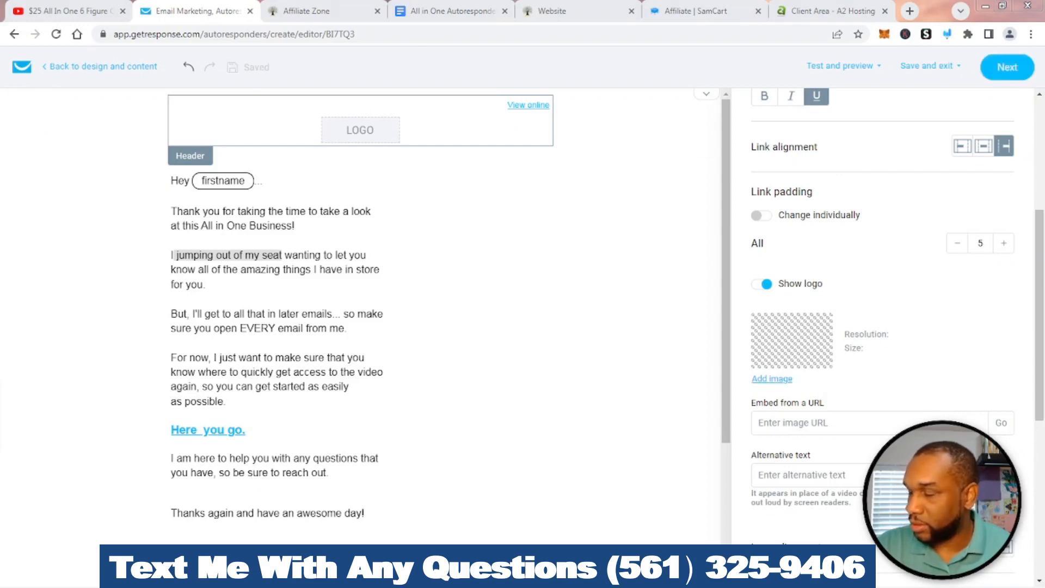
Upload yt banner05.jpg and use it as the email header logo
left_click(771, 378)
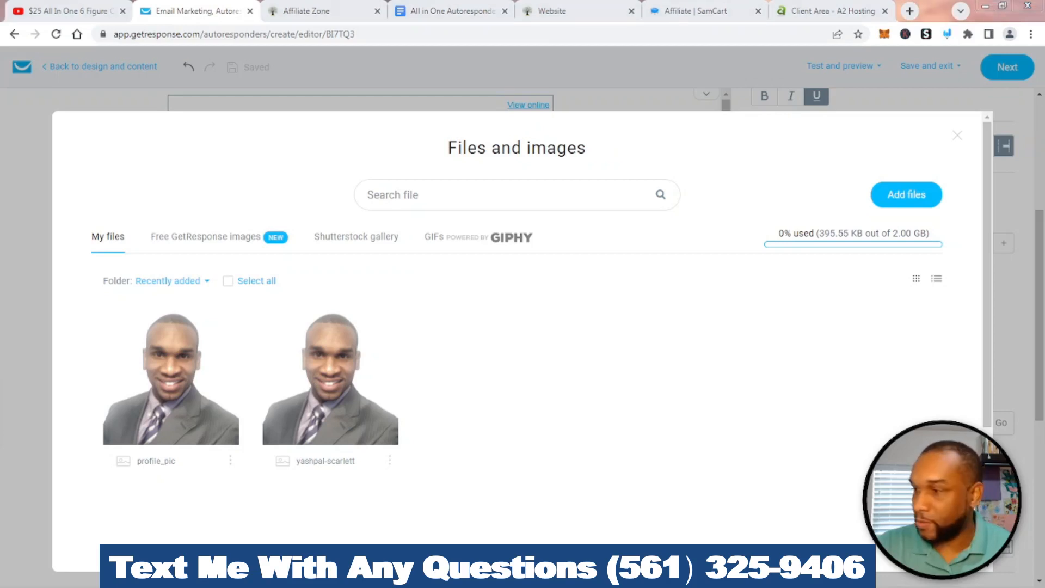
left_click_drag(762, 384, 531, 389)
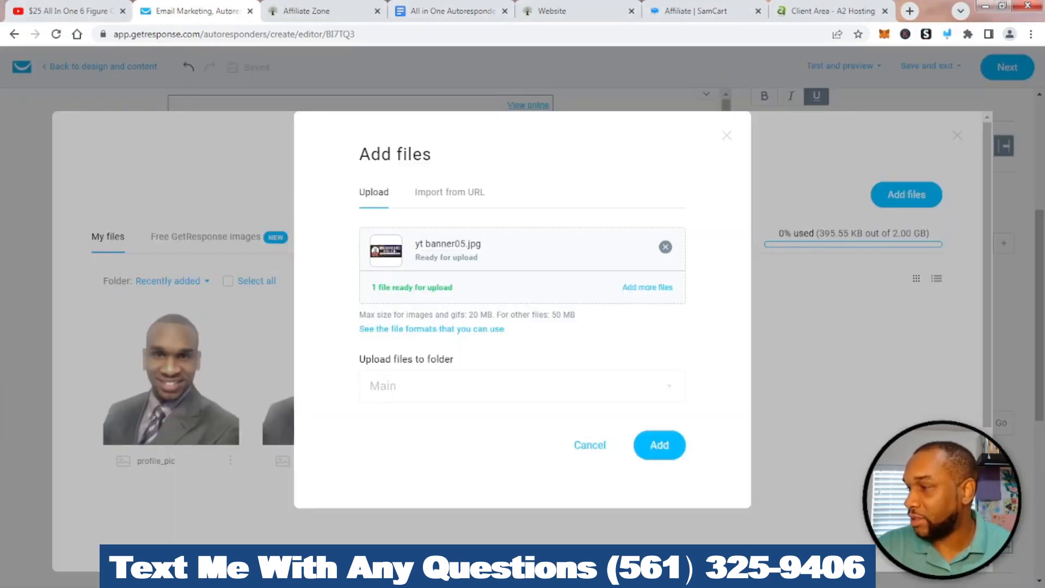
left_click(659, 444)
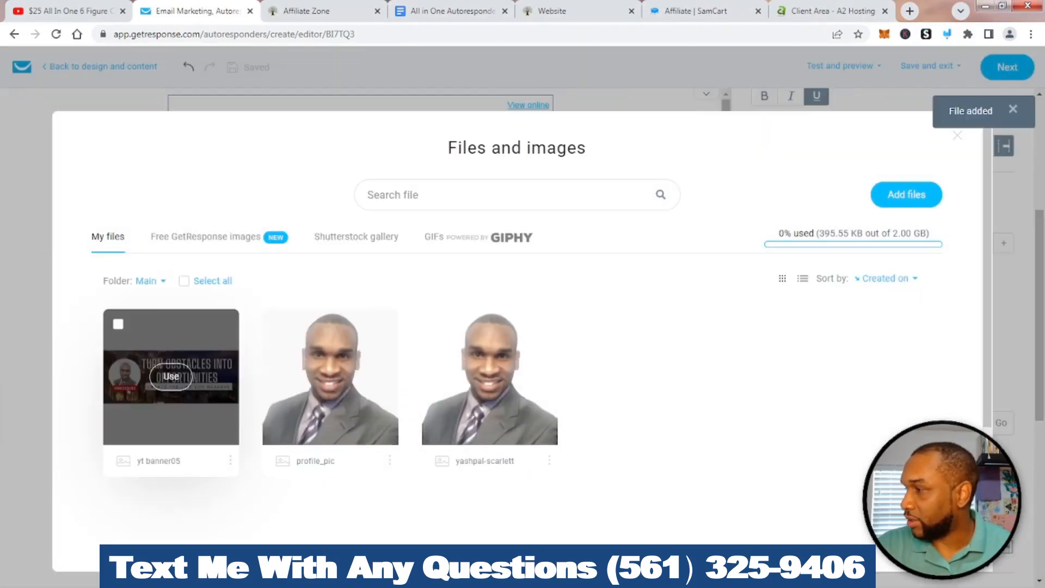
left_click(171, 381)
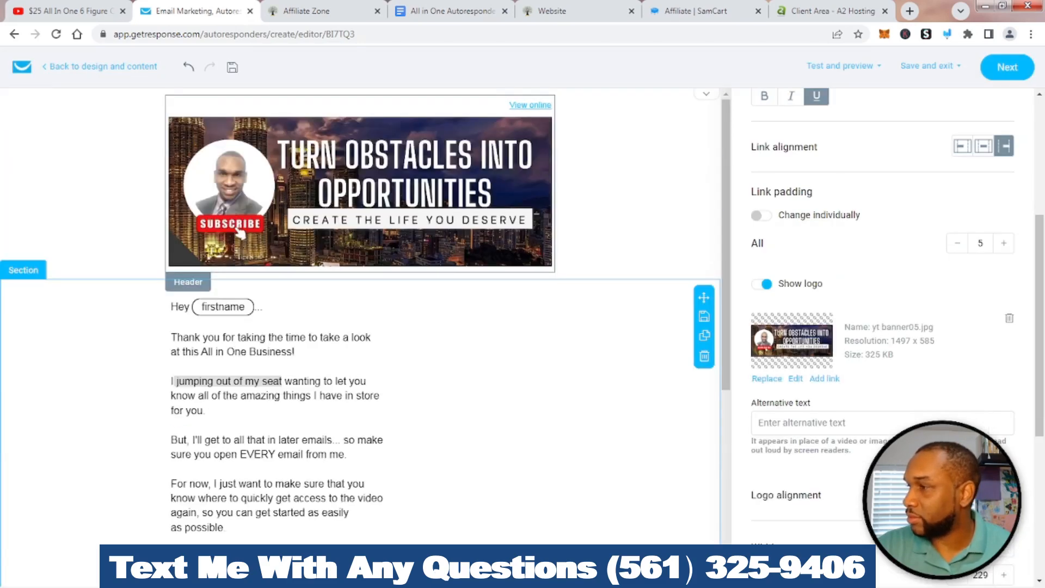
scroll(238, 232, "down", 5)
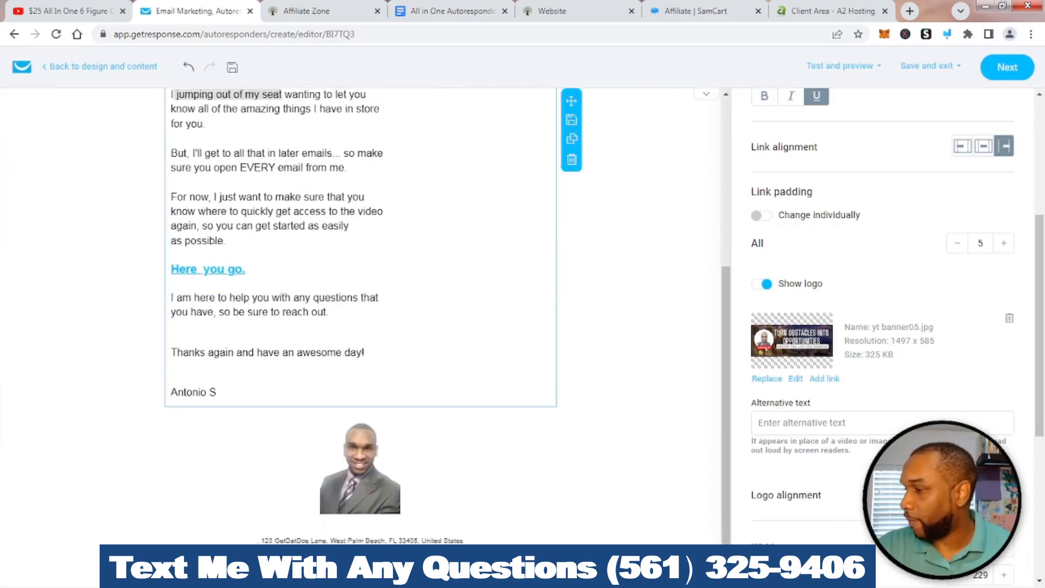
scroll(360, 305, "up", 5)
scroll(360, 304, "down", 5)
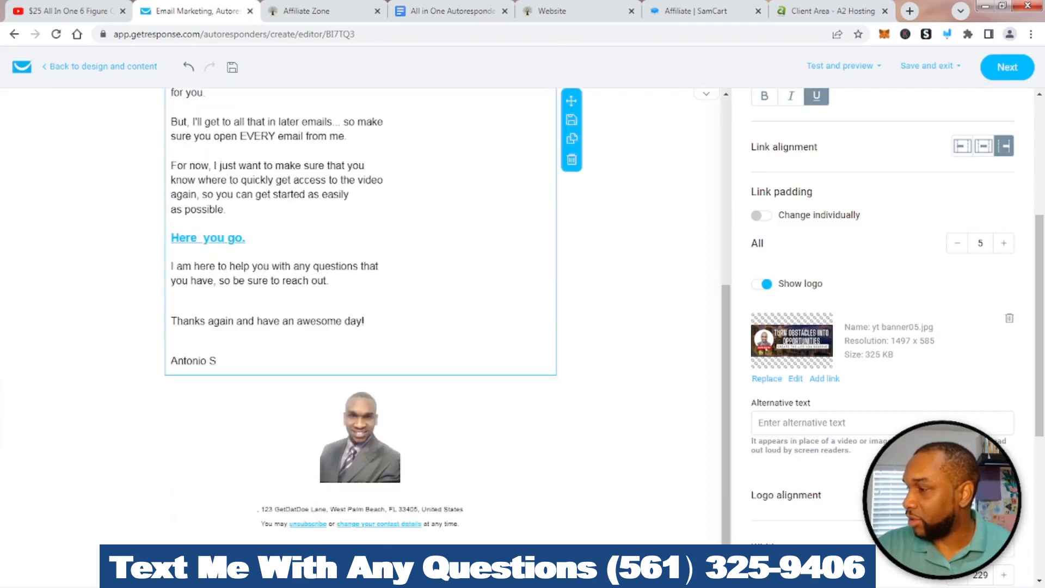
scroll(360, 305, "up", 5)
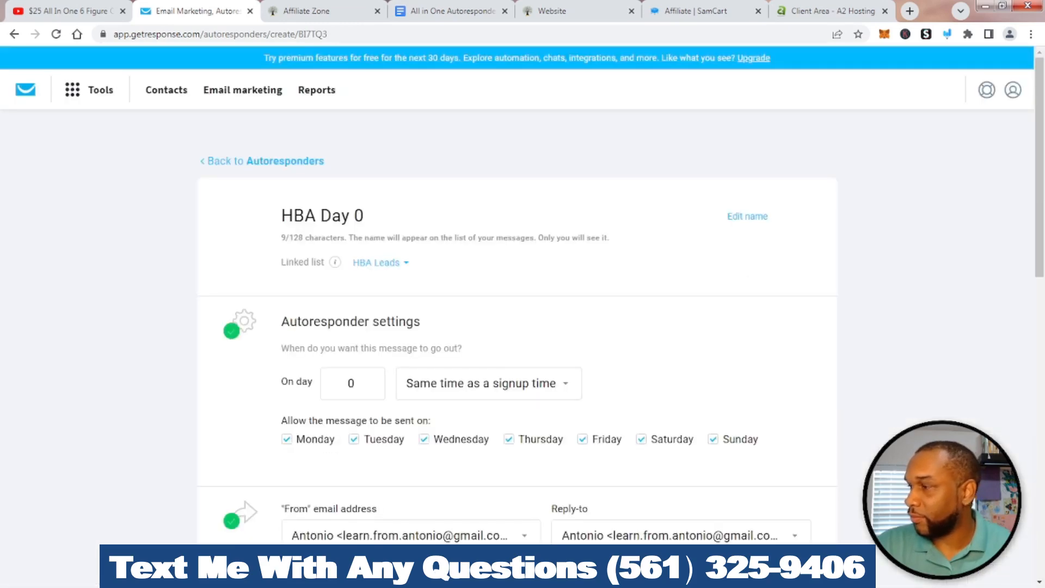
Highlight the send-day setting, try other values, and keep it on day 0
scroll(522, 294, "down", 5)
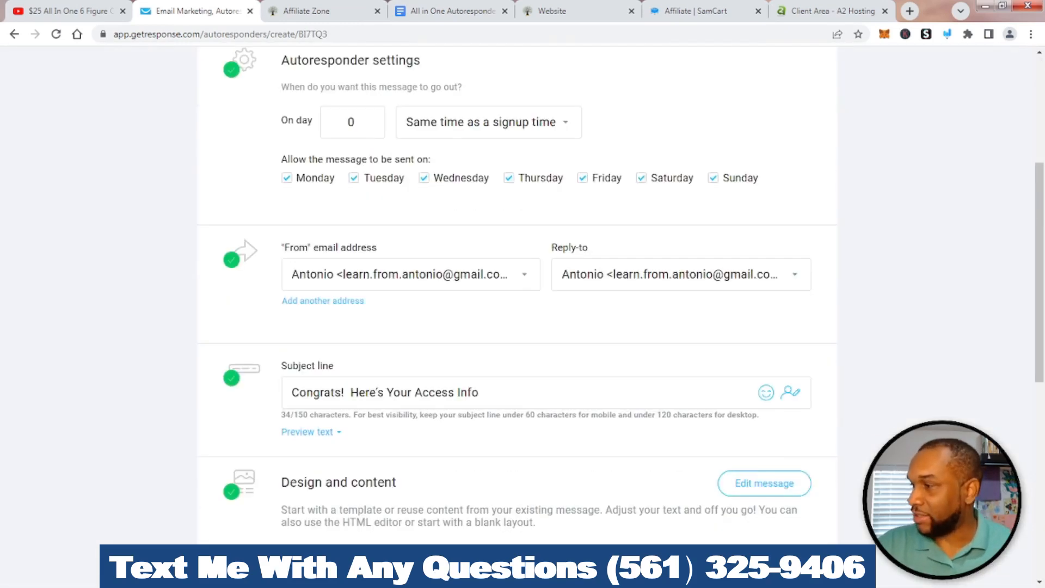
scroll(523, 294, "up", 4)
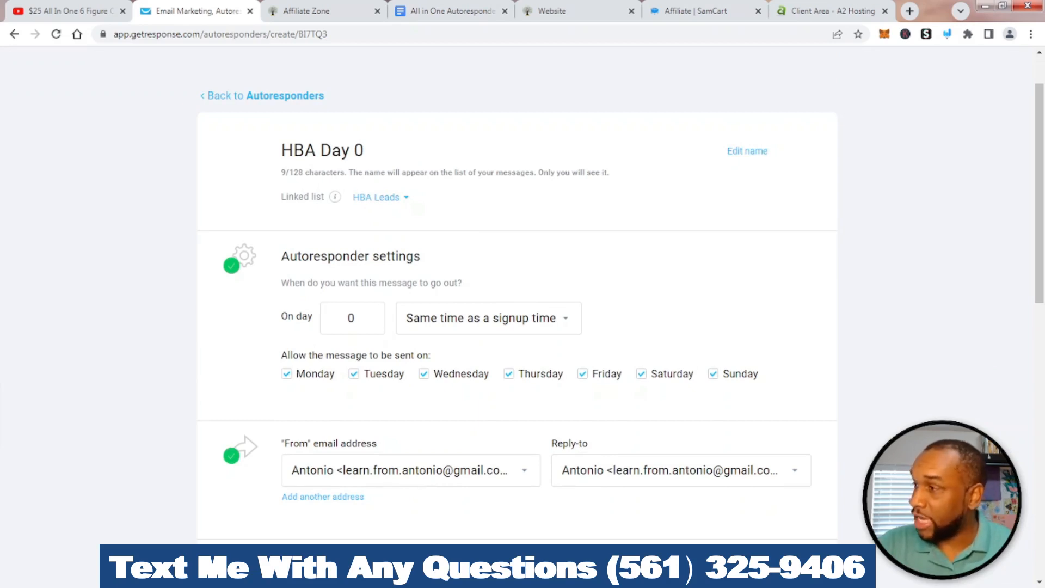
scroll(523, 294, "down", 1)
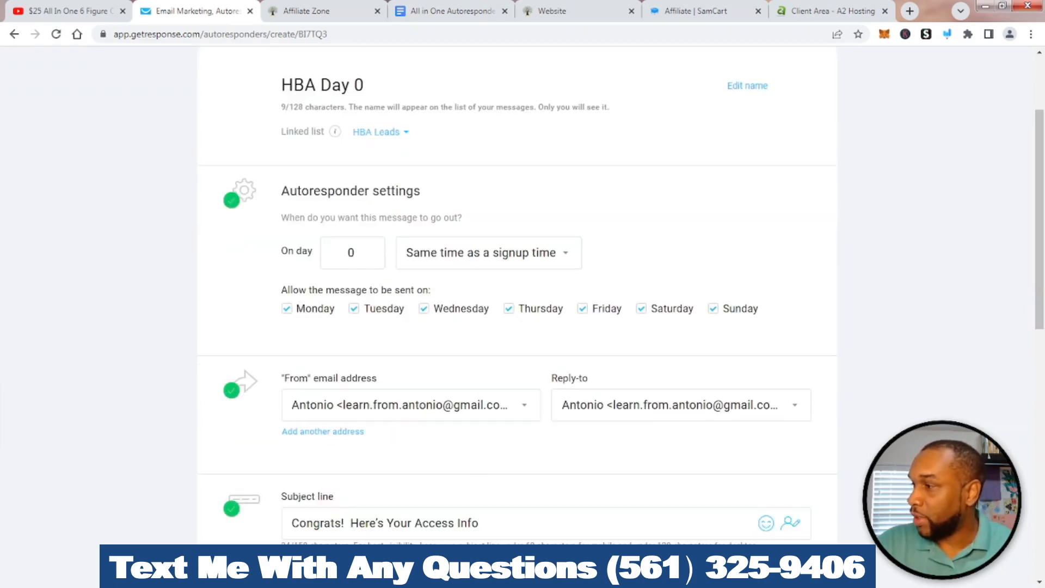
left_click(947, 33)
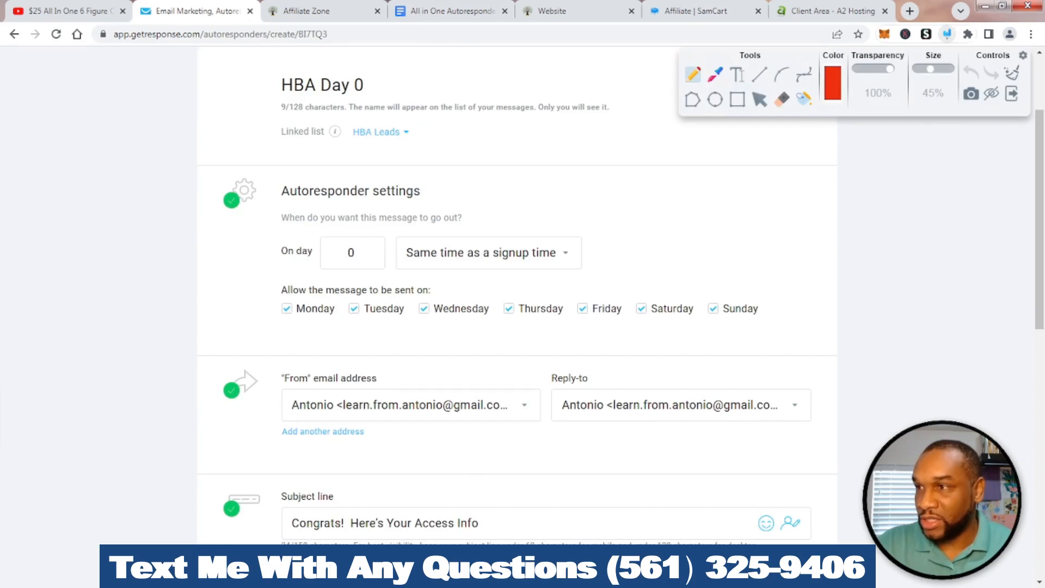
mouse_move(307, 204)
left_mouse_down()
mouse_move(361, 296)
mouse_move(393, 216)
mouse_move(307, 204)
left_mouse_up()
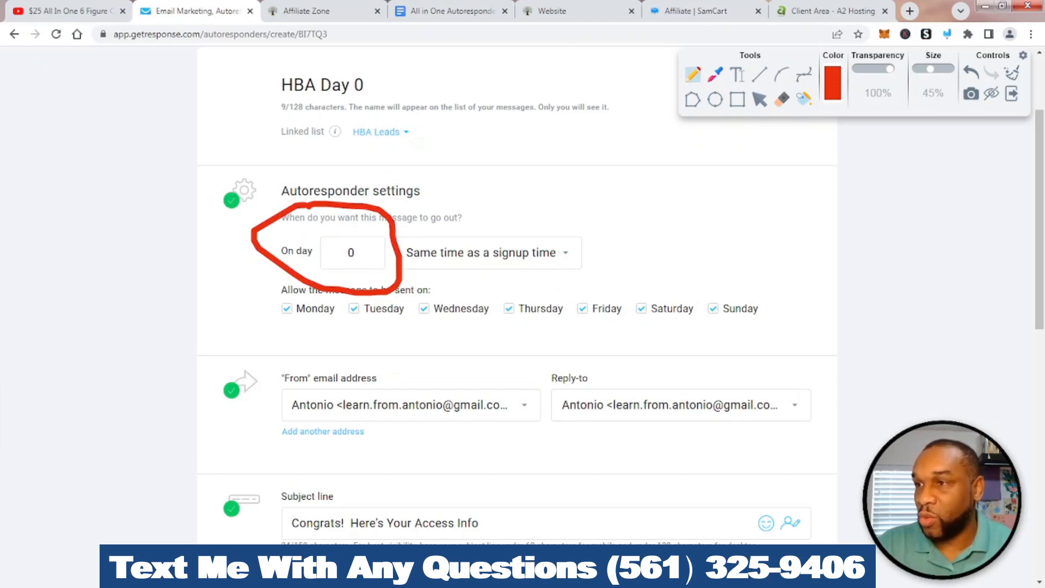
key("ctrl+z")
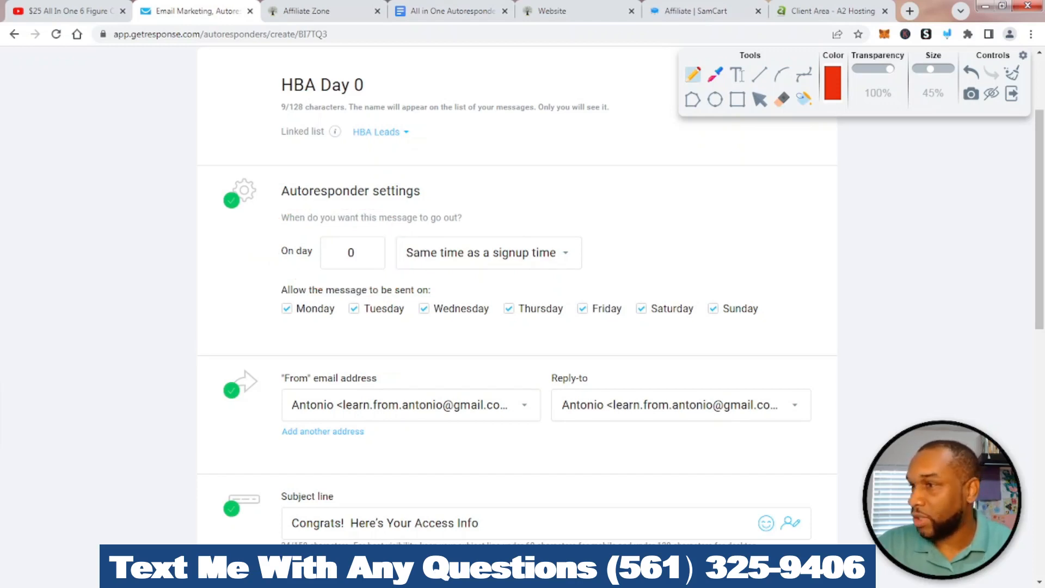
left_click(1011, 94)
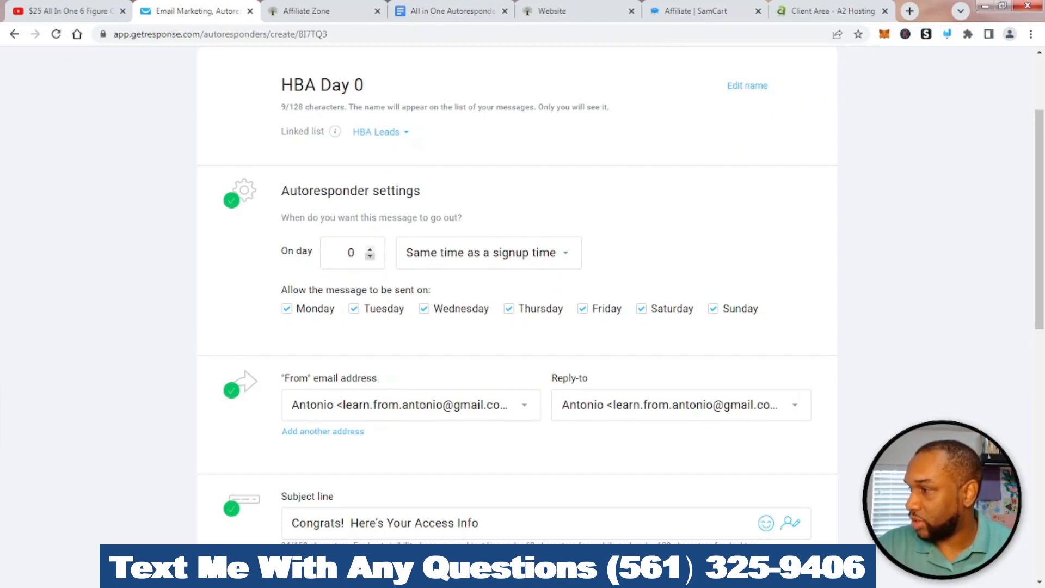
left_click(370, 250)
left_click(370, 249)
left_click(370, 249)
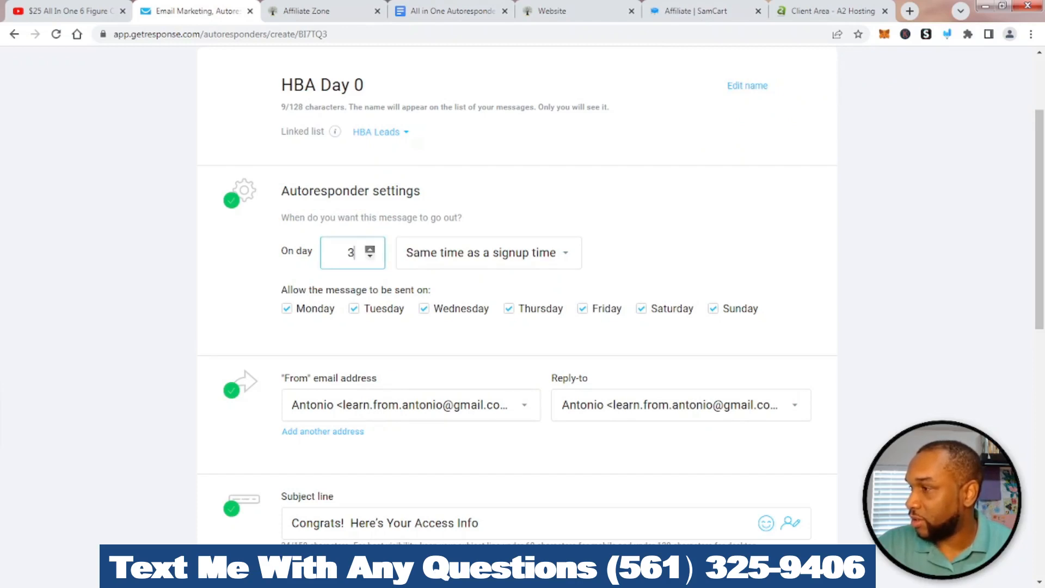
left_click(370, 249)
left_click(371, 249)
left_click(370, 249)
left_click(370, 249)
left_click(370, 249)
left_click(370, 249)
left_click(370, 249)
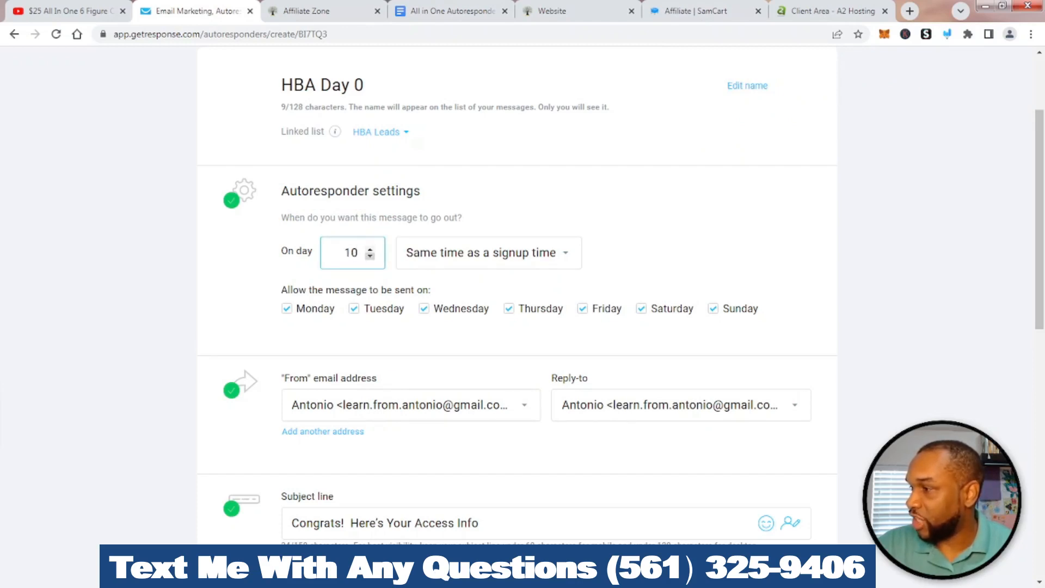
left_click(371, 254)
left_click(370, 255)
left_click(370, 255)
left_click(370, 255)
left_click(370, 254)
left_click(370, 254)
left_click(370, 255)
left_click(370, 255)
left_click(370, 254)
left_click(370, 255)
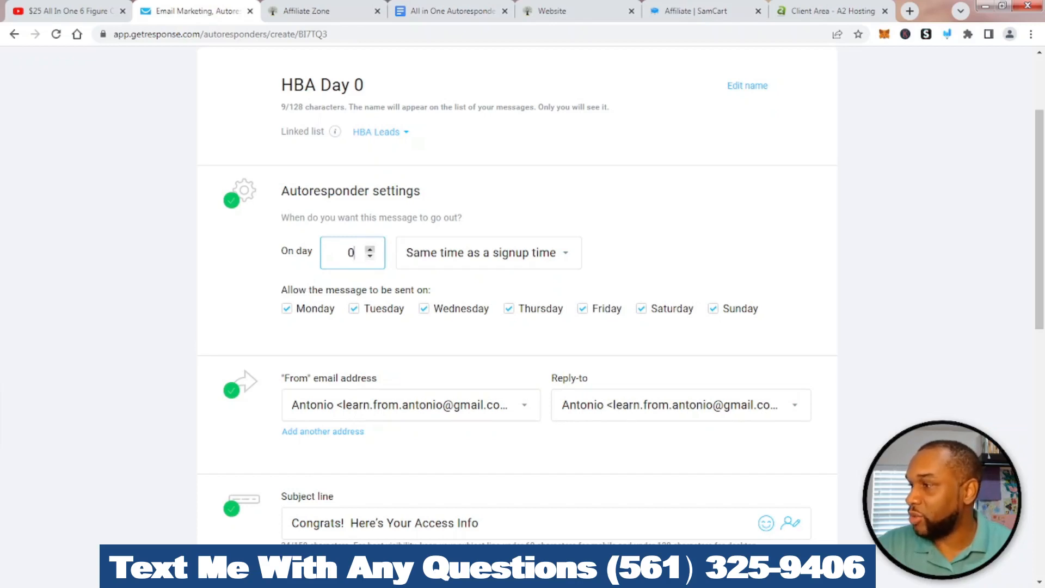
left_click(370, 249)
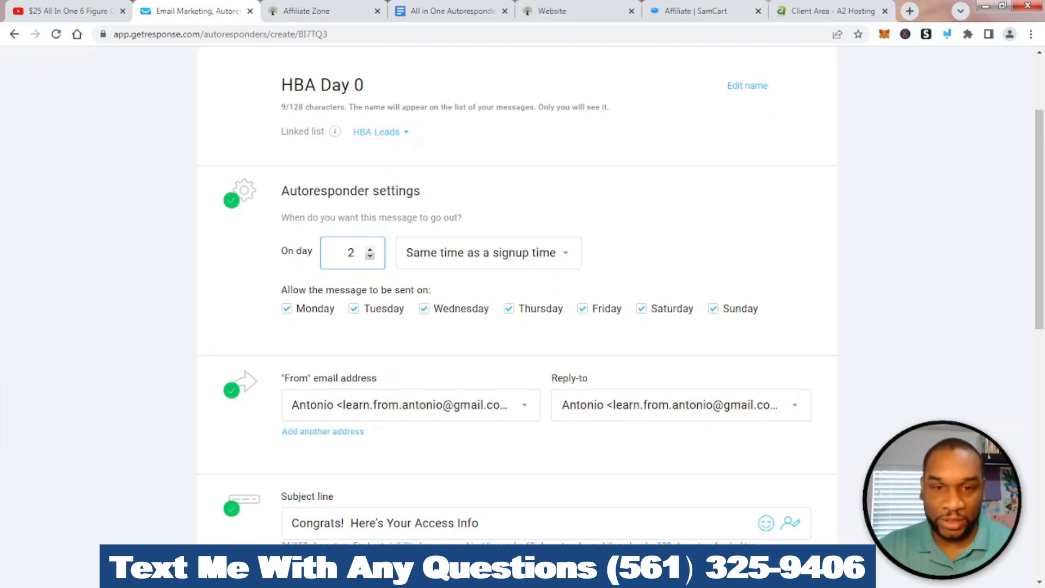
key("BackSpace")
type("0")
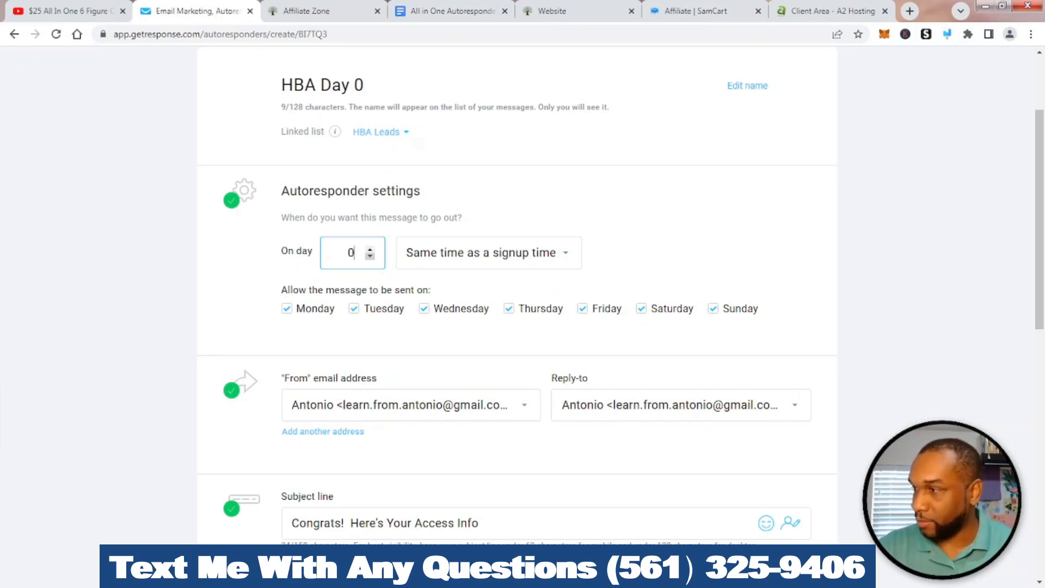
left_click(669, 253)
Review the From and Reply-to address options, leaving both addresses unchanged
scroll(669, 252, "down", 1)
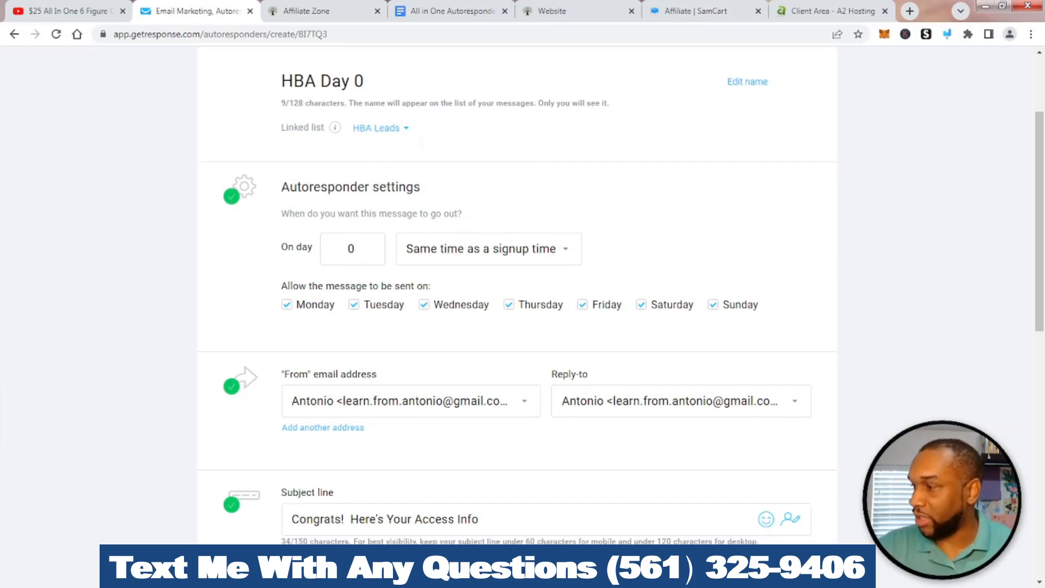
scroll(523, 293, "down", 3)
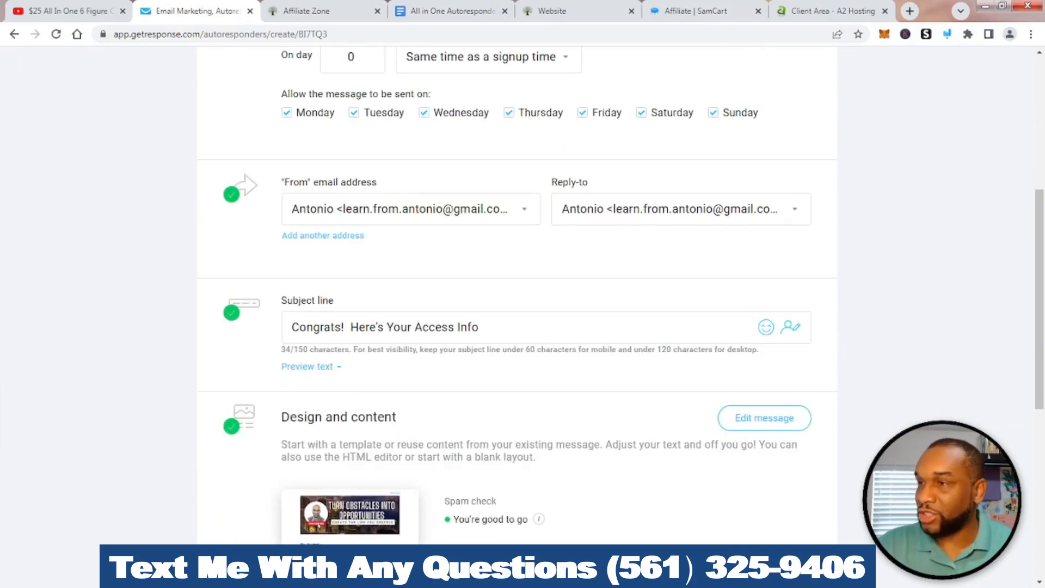
left_click(794, 209)
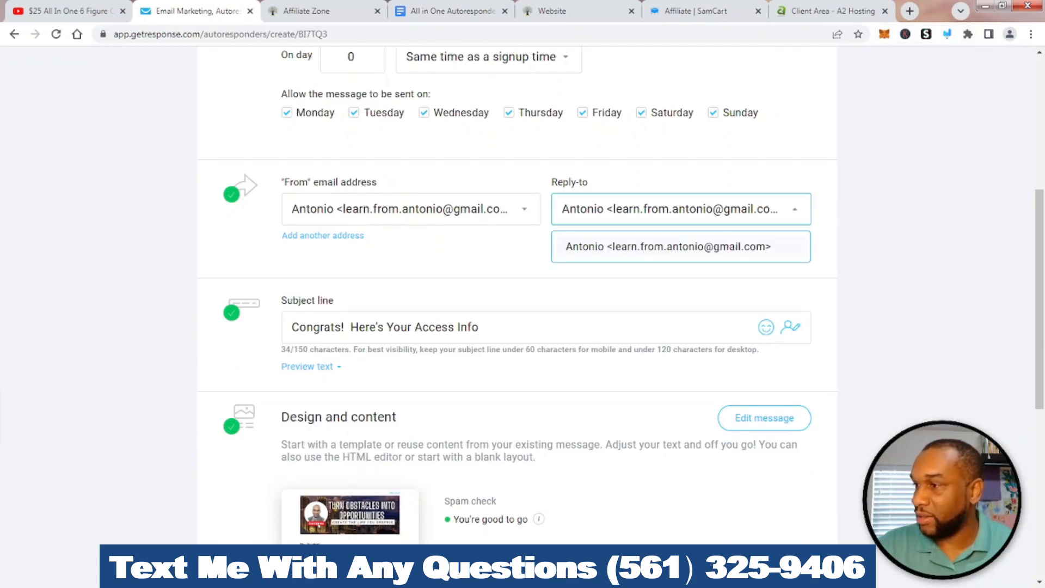
left_click(794, 209)
left_click(947, 34)
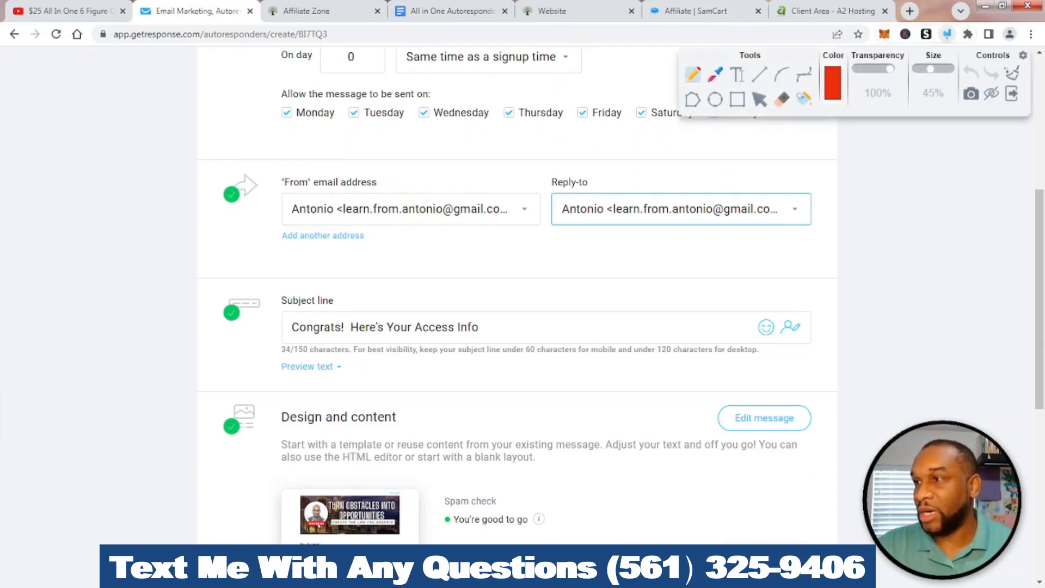
mouse_move(460, 146)
left_mouse_down()
mouse_move(442, 145)
mouse_move(632, 293)
mouse_move(822, 169)
mouse_move(344, 168)
left_mouse_up()
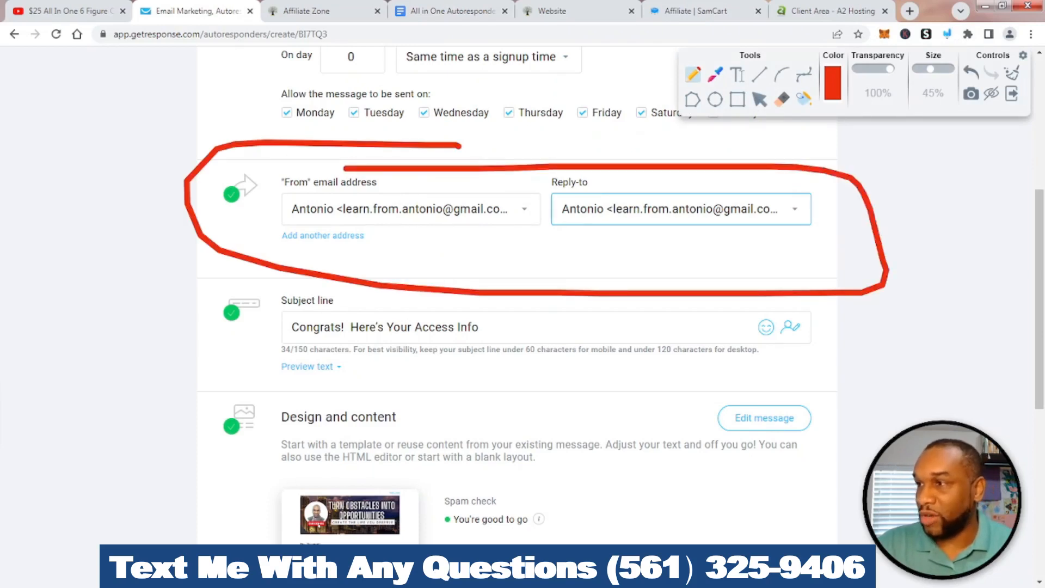
key("Escape")
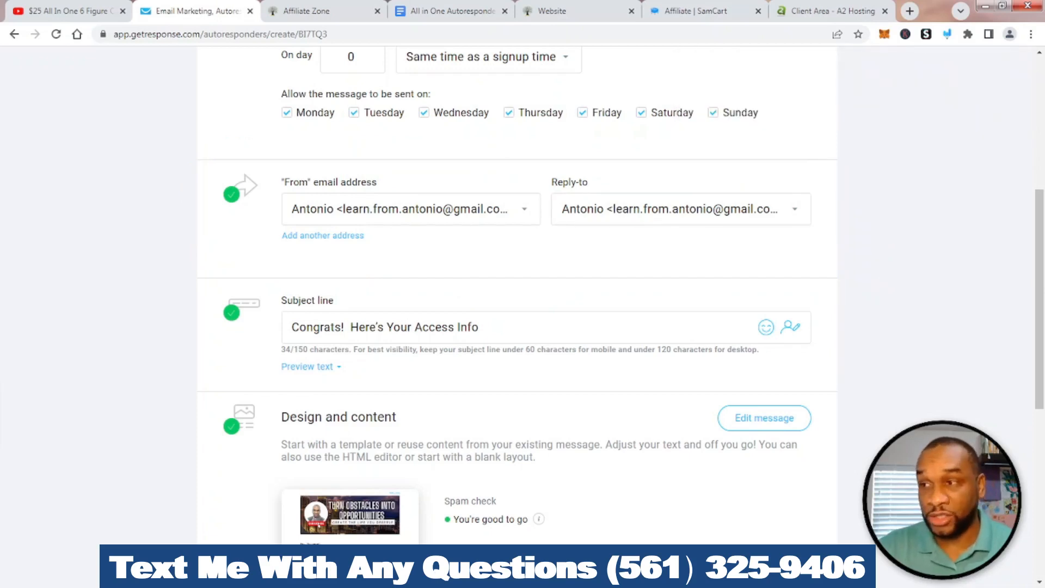
left_click(681, 209)
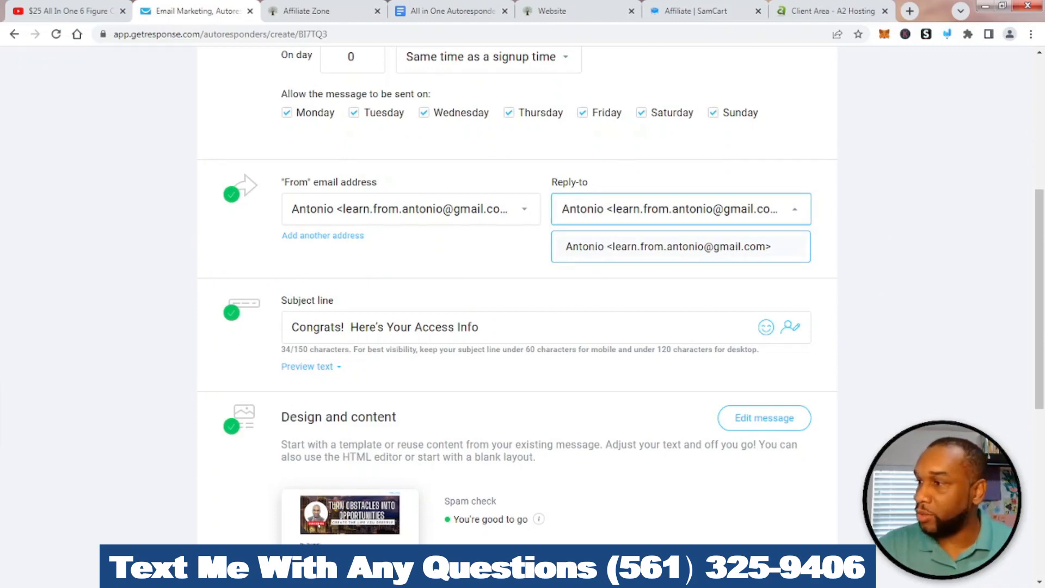
left_click(411, 209)
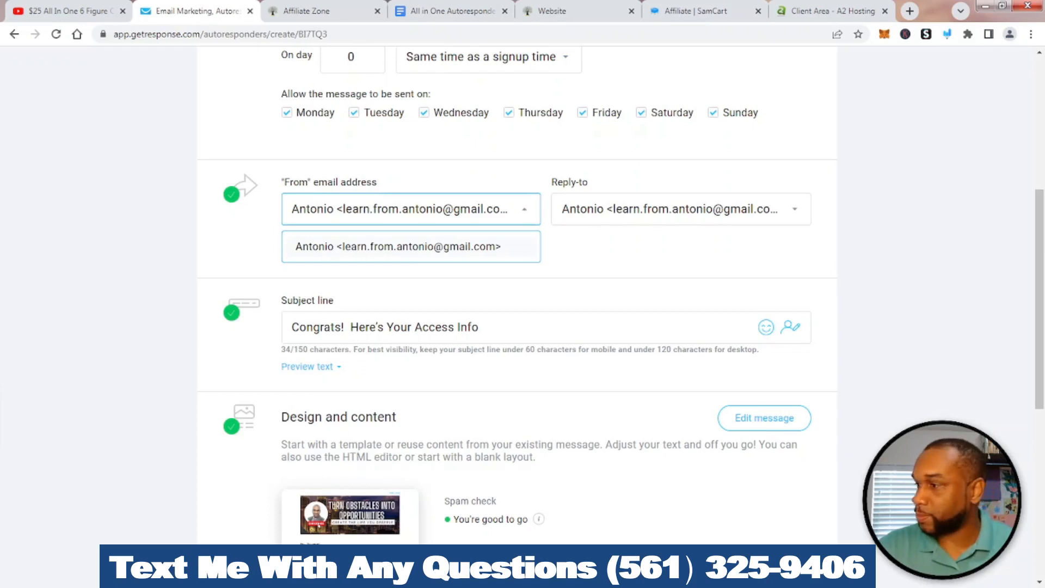
left_click(411, 209)
scroll(517, 294, "down", 2)
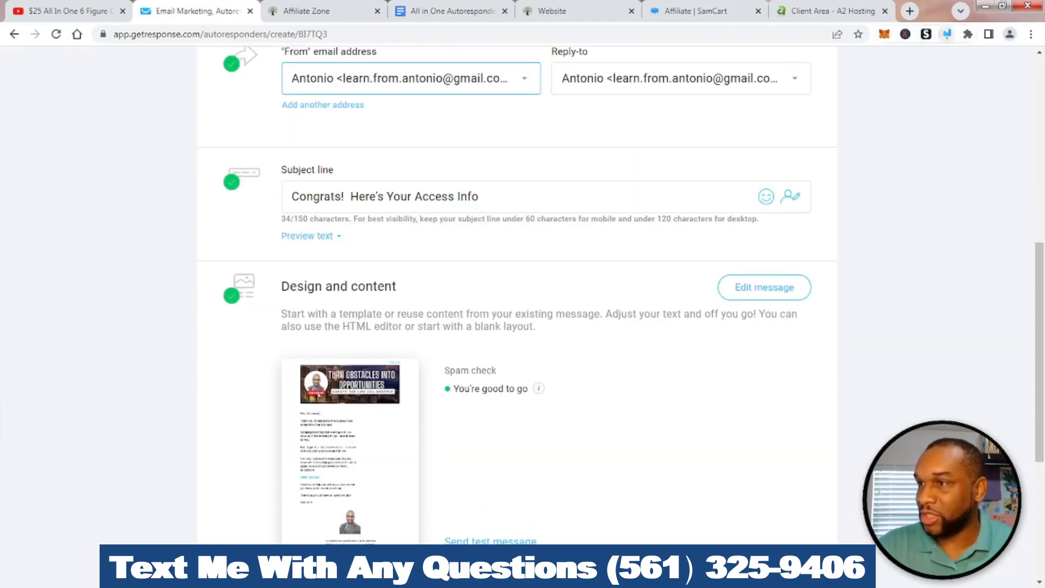
Point out the subject line and save options, then save and publish the autoresponder
left_click(947, 34)
mouse_move(377, 137)
left_mouse_down()
mouse_move(233, 149)
mouse_move(412, 111)
left_mouse_up()
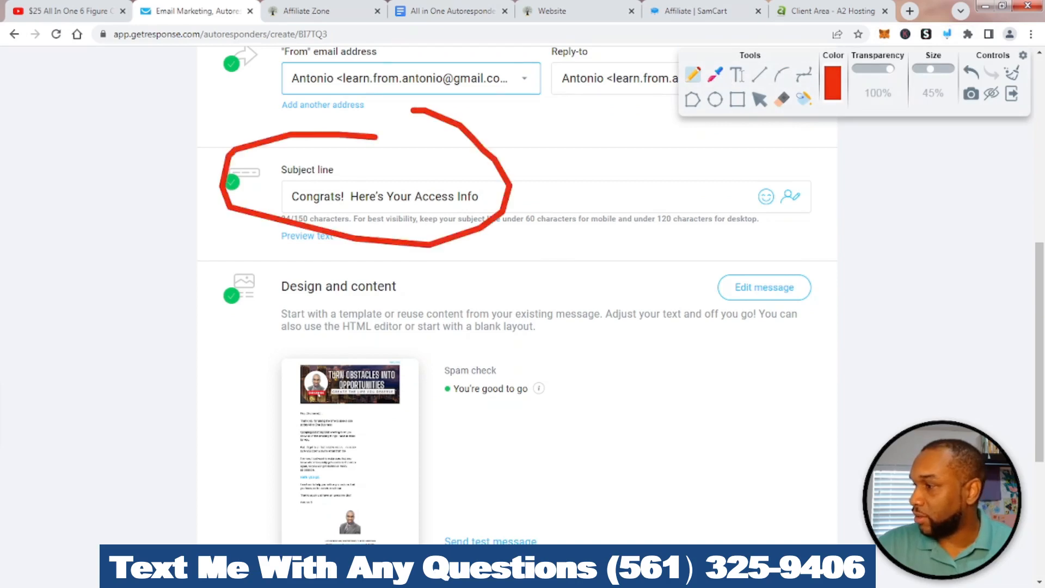
scroll(413, 115, "down", 1)
mouse_move(294, 238)
left_mouse_down()
mouse_move(275, 239)
mouse_move(333, 502)
mouse_move(560, 340)
mouse_move(269, 248)
left_mouse_up()
left_click(1011, 72)
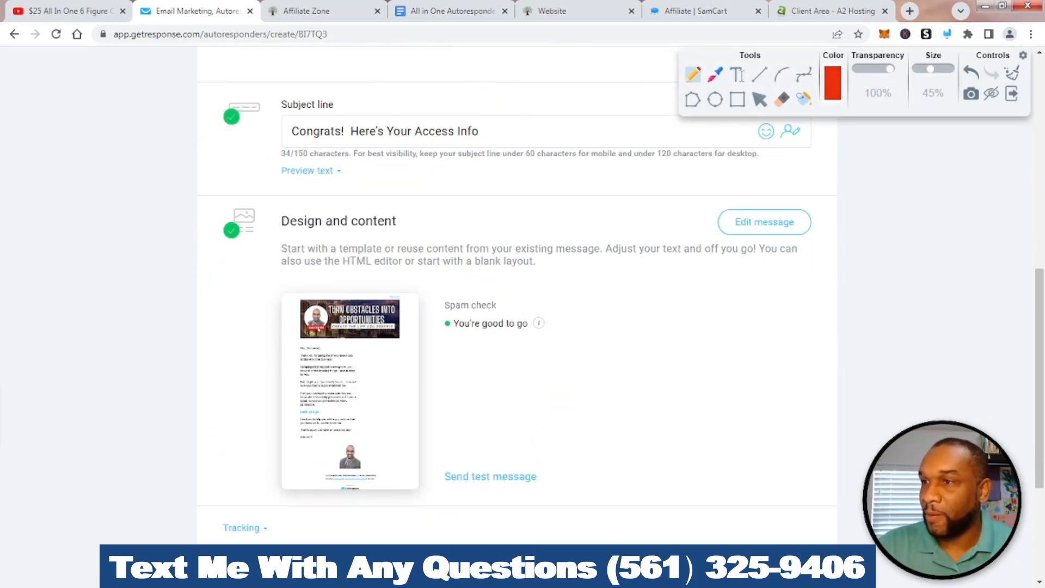
scroll(517, 294, "down", 3)
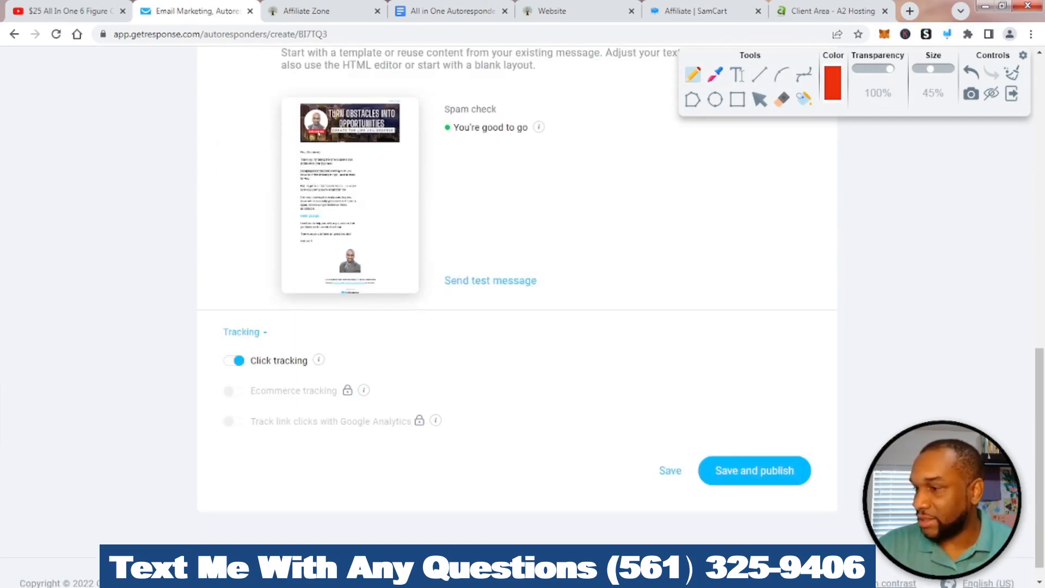
mouse_move(671, 450)
left_mouse_down()
mouse_move(664, 456)
mouse_move(683, 481)
mouse_move(650, 435)
left_mouse_up()
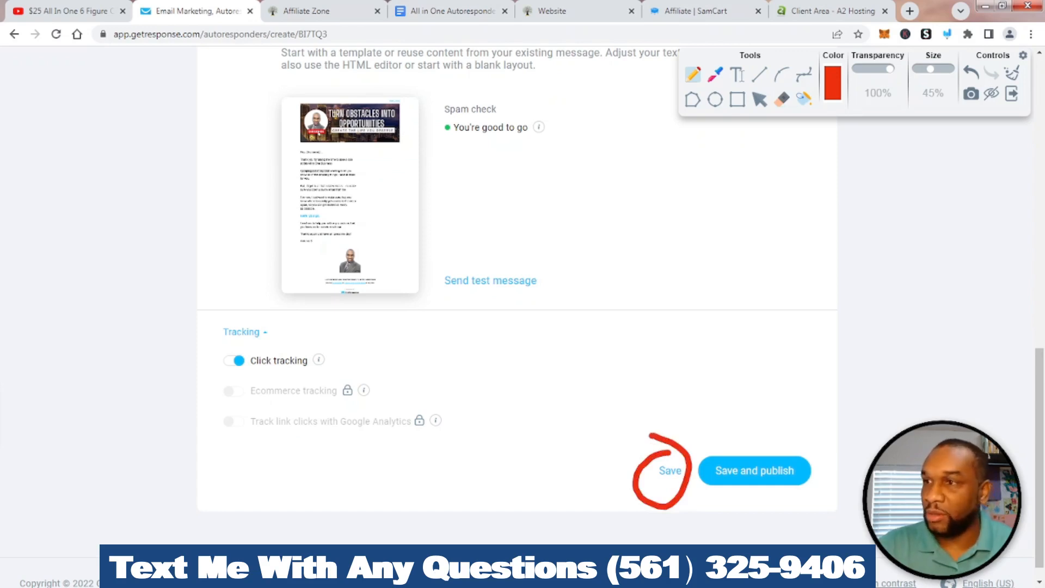
left_click(1012, 72)
mouse_move(722, 434)
left_mouse_down()
mouse_move(705, 504)
mouse_move(827, 422)
mouse_move(696, 435)
left_mouse_up()
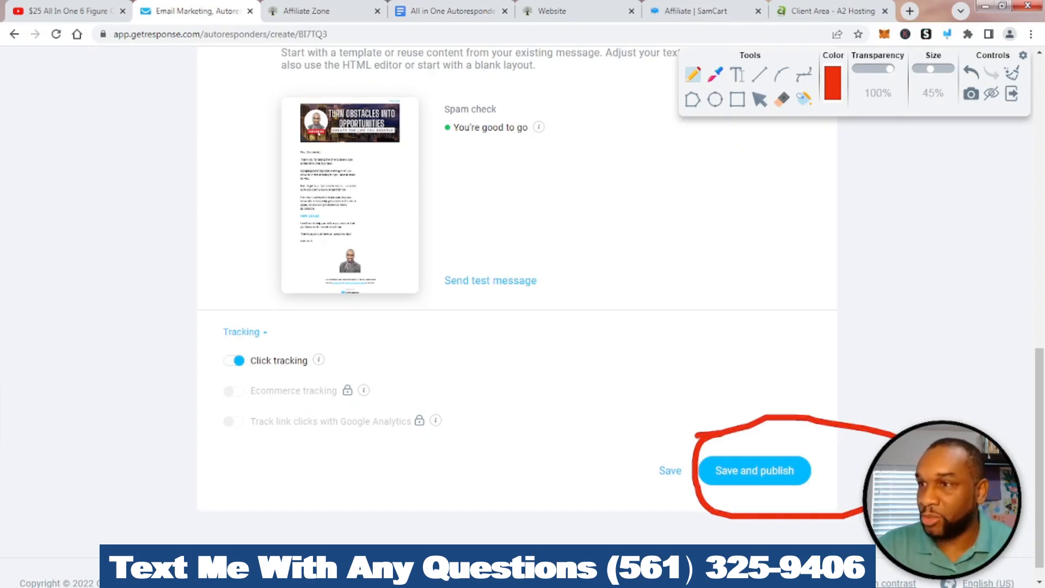
left_click(1012, 94)
left_click(755, 470)
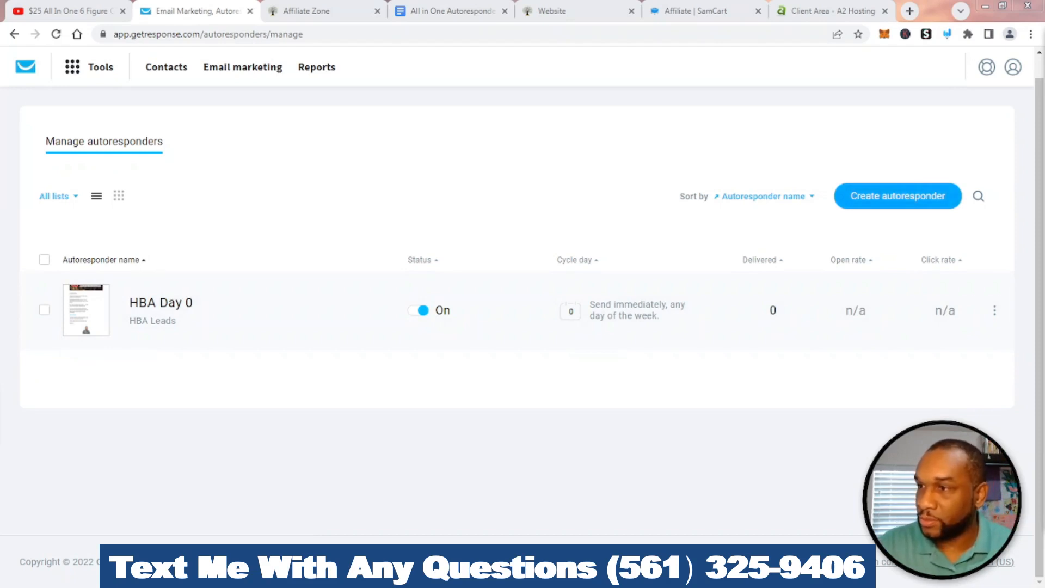
With HBA Day 0 shown as On, point out Create autoresponder with an arrow and start a new one
left_click(946, 34)
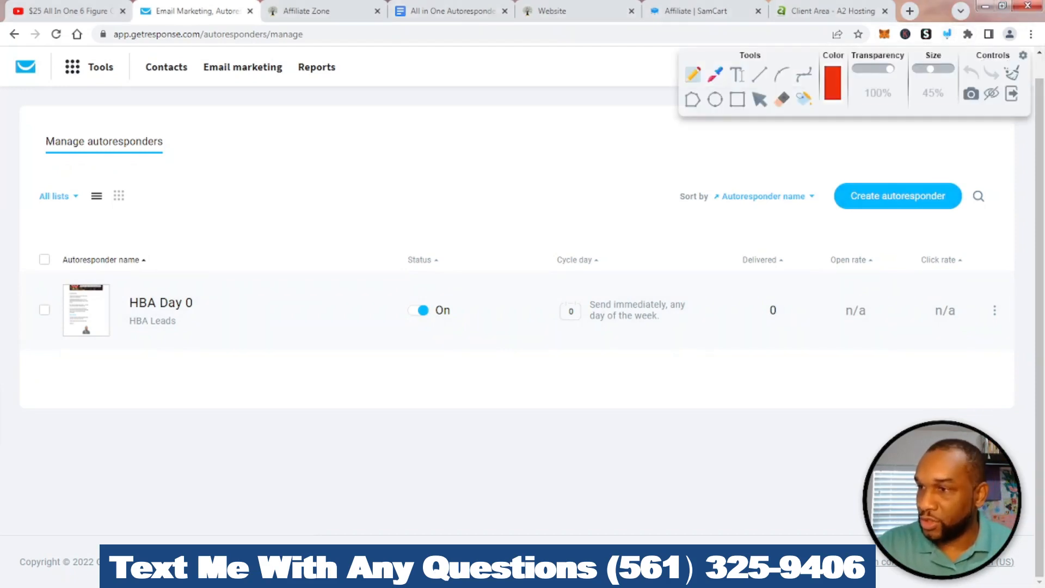
left_click_drag(898, 251, 897, 217)
mouse_move(878, 228)
left_mouse_down()
mouse_move(897, 217)
mouse_move(919, 225)
left_mouse_up()
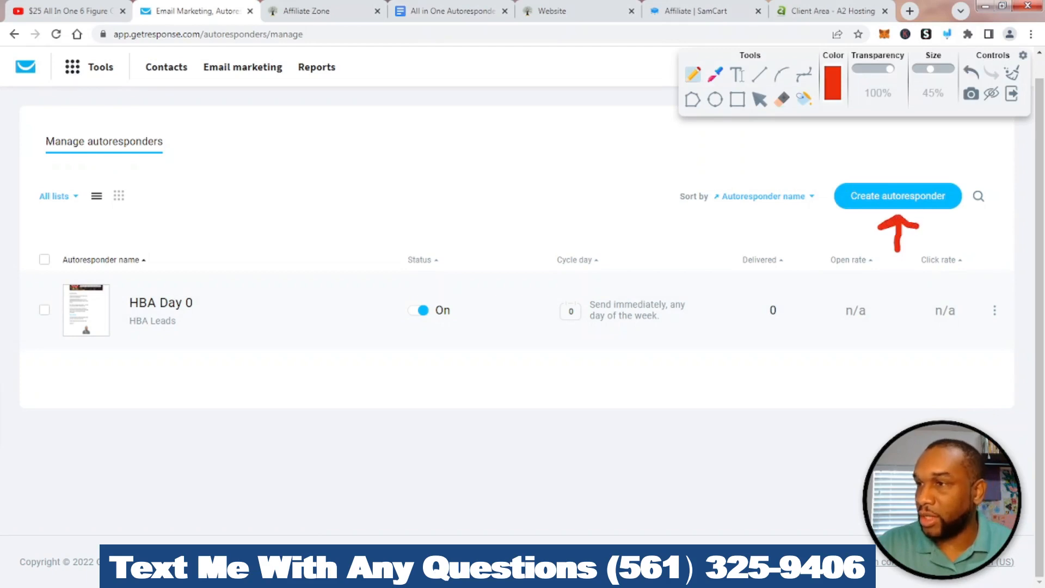
left_click(1012, 73)
left_click(1012, 93)
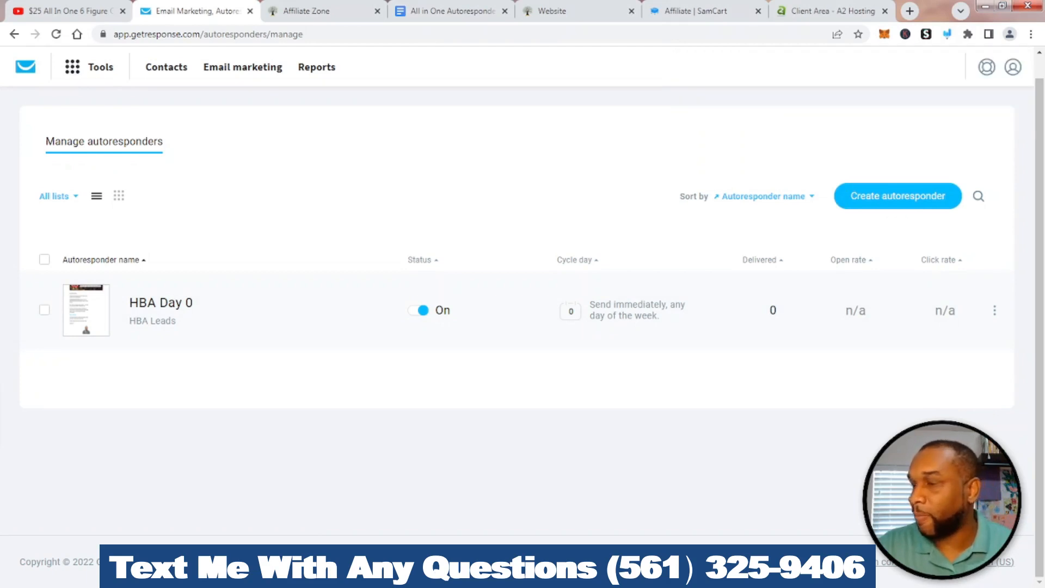
Name the new autoresponder 'HBA Day 1'
left_click(898, 197)
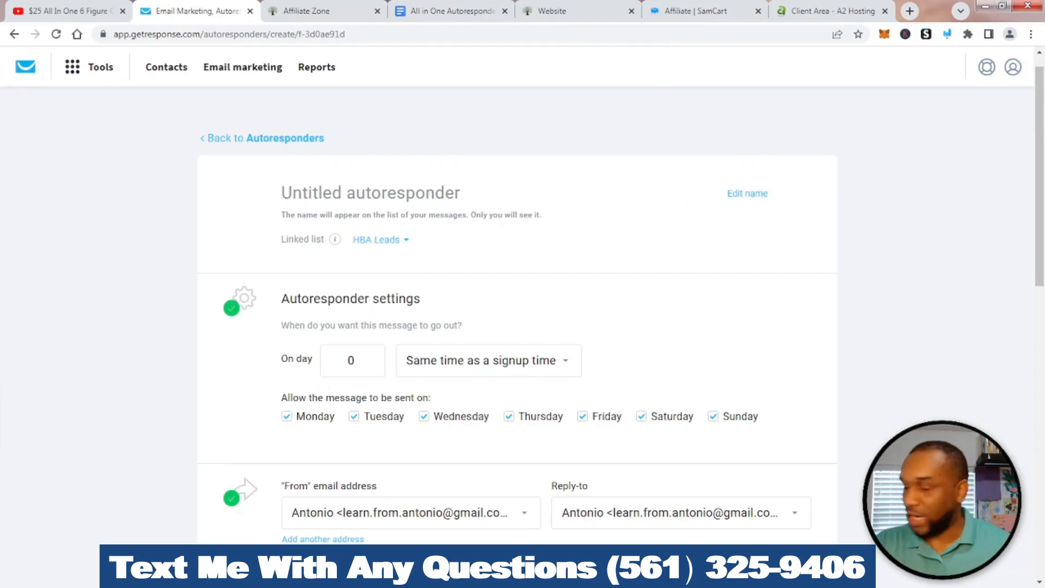
type("BA")
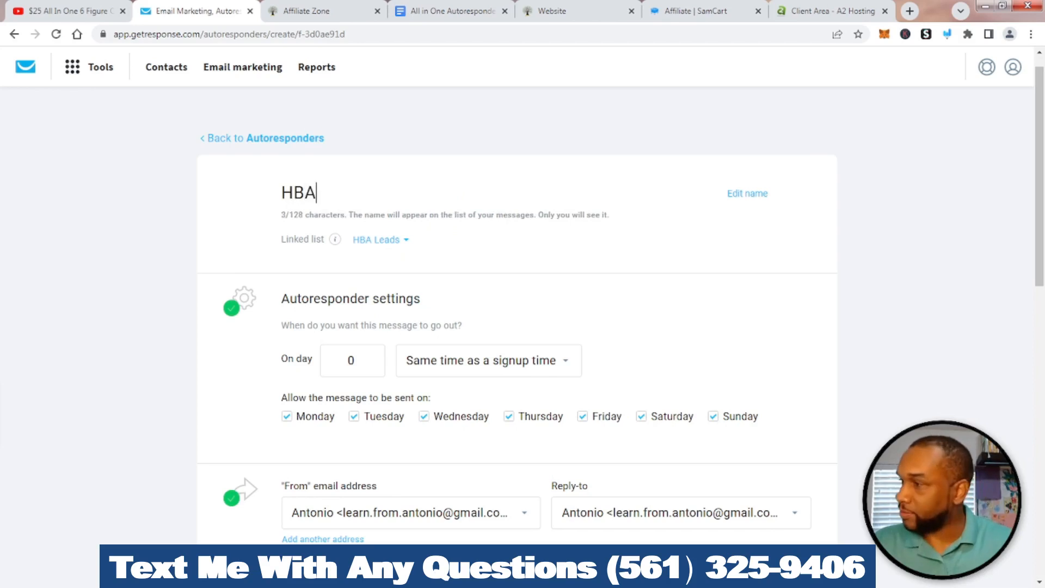
type(" Day 1")
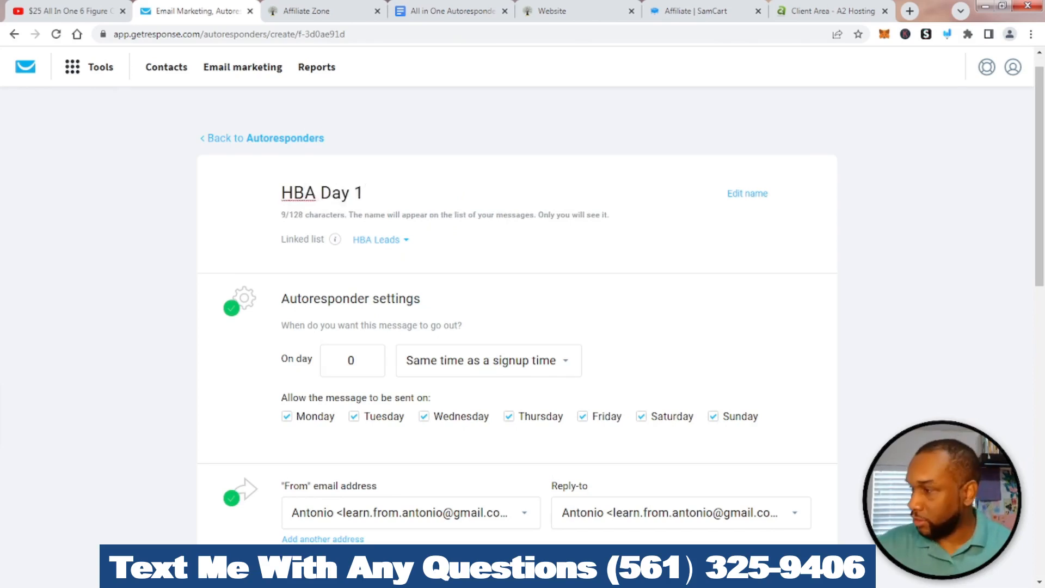
scroll(370, 359, "down", 1)
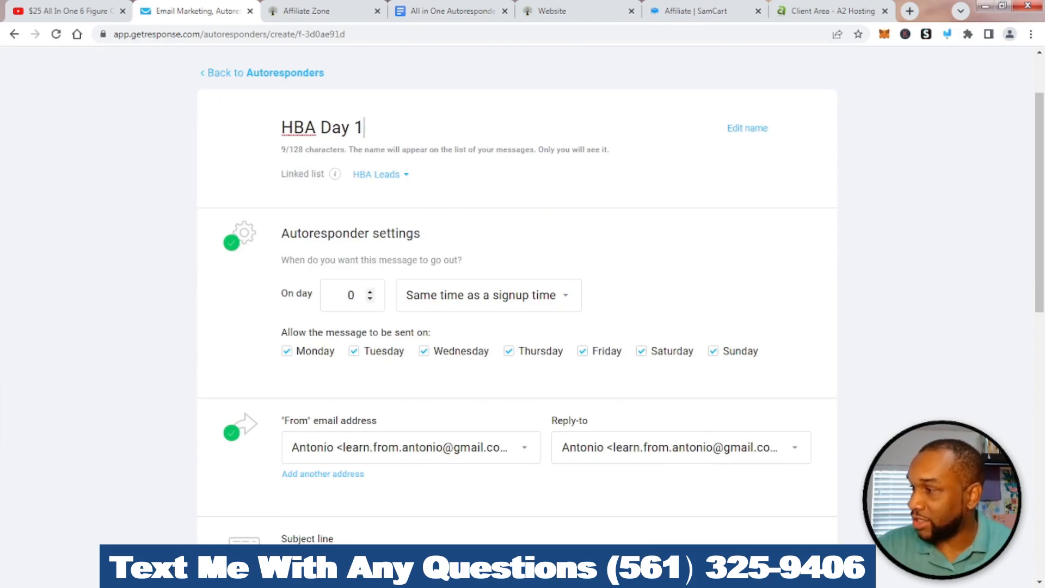
Schedule it for day 1, sent at the same time as the signup
left_click(369, 292)
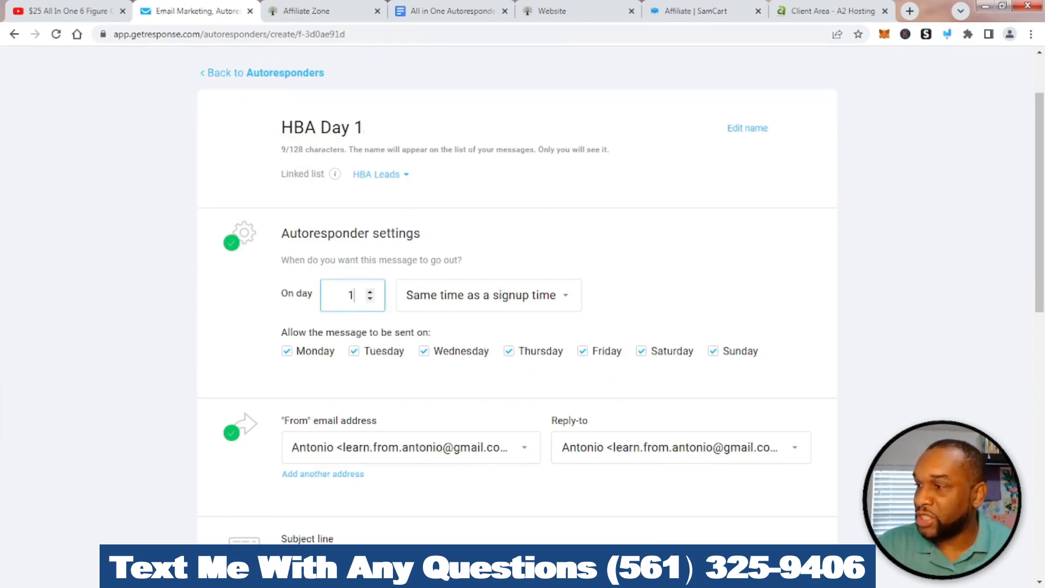
left_click(489, 295)
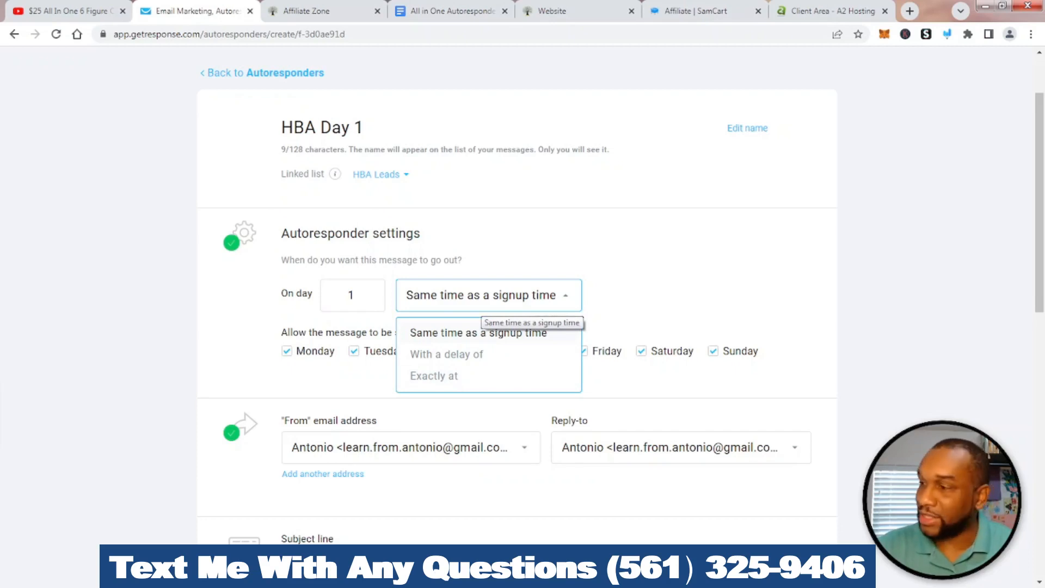
left_click(482, 303)
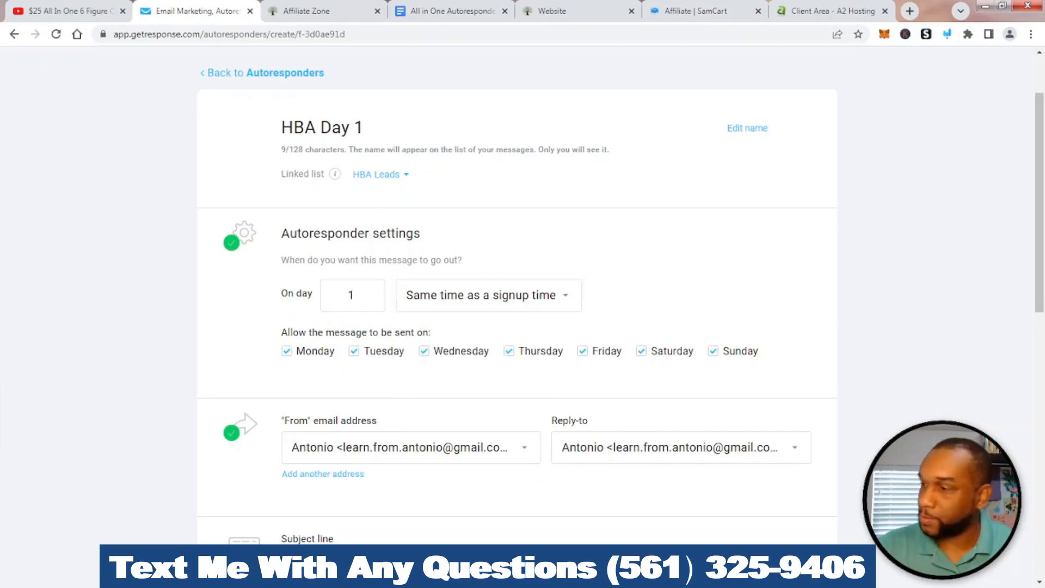
scroll(517, 299, "down", 3)
scroll(517, 299, "down", 4)
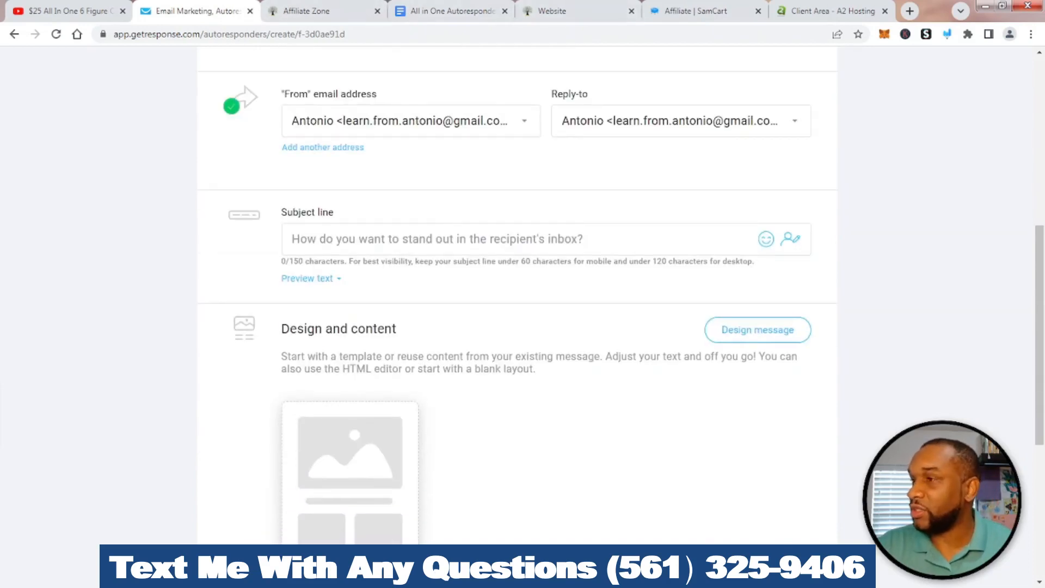
left_click(453, 11)
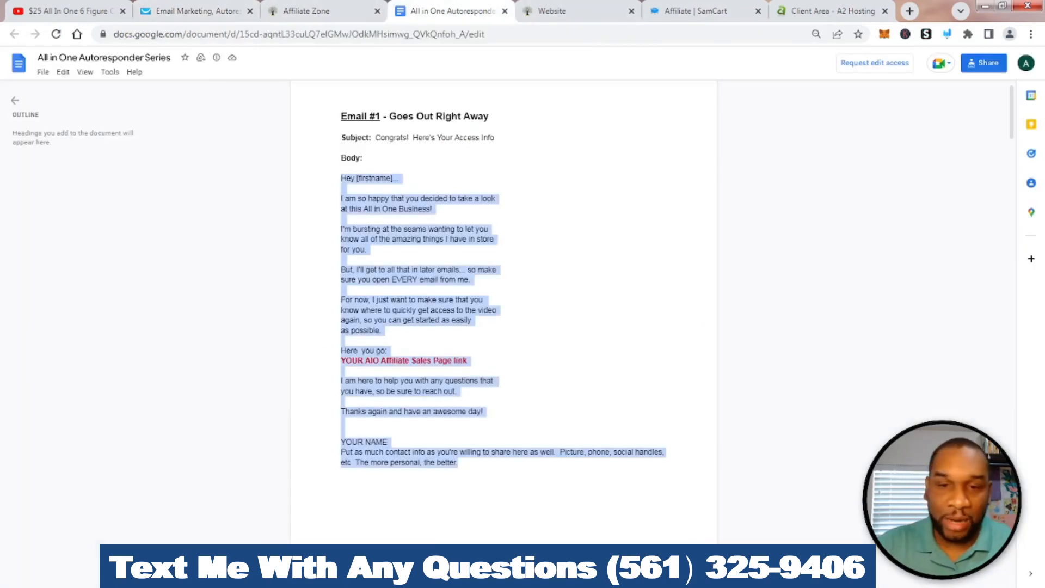
Select Email #2's subject 'Who the heck is this?' and return to the GetResponse subject field
scroll(503, 286, "down", 10)
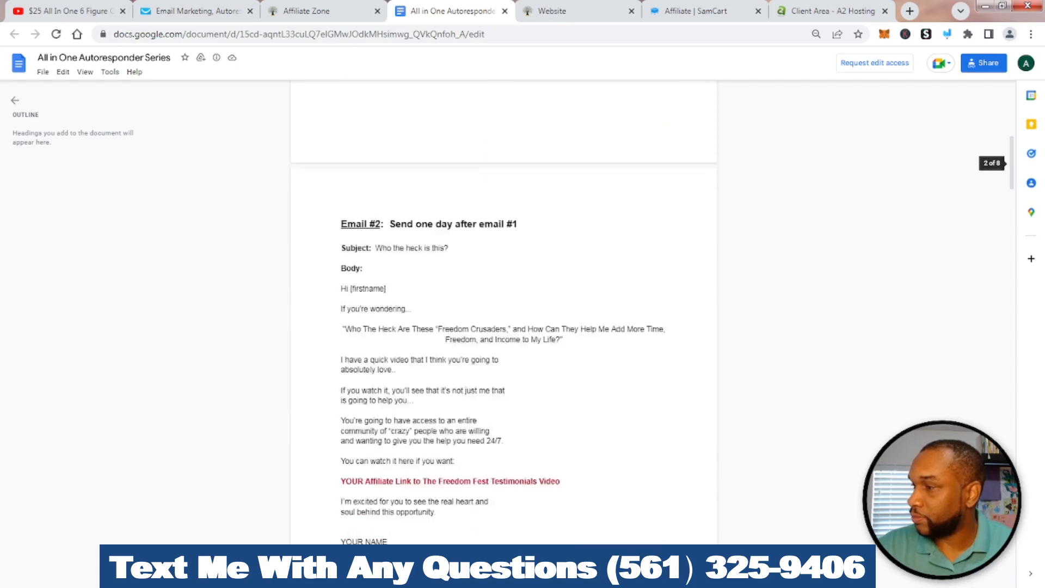
left_click_drag(448, 240, 375, 240)
key("ctrl+c")
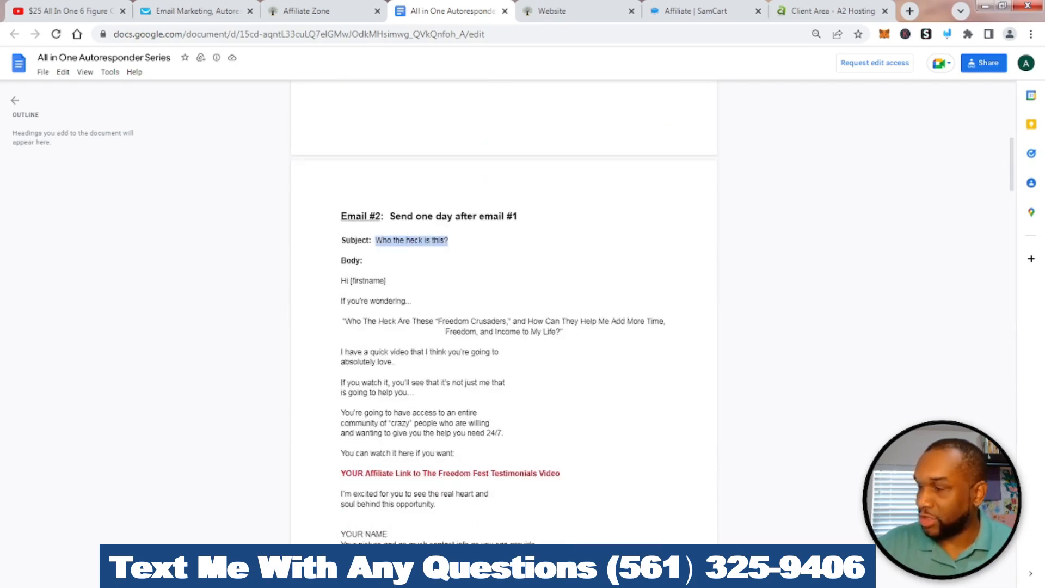
left_click(307, 11)
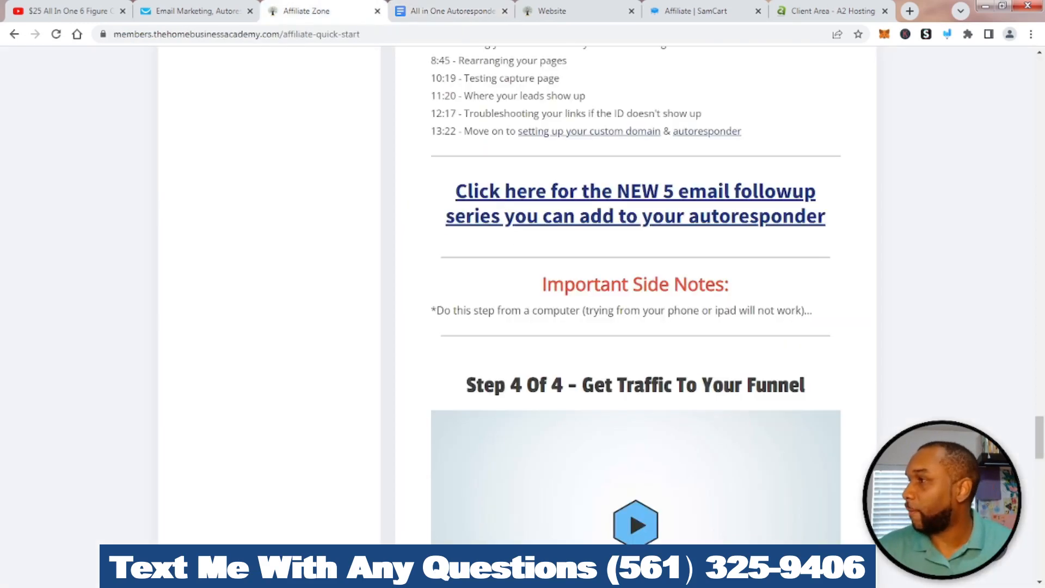
left_click(198, 11)
left_click(381, 239)
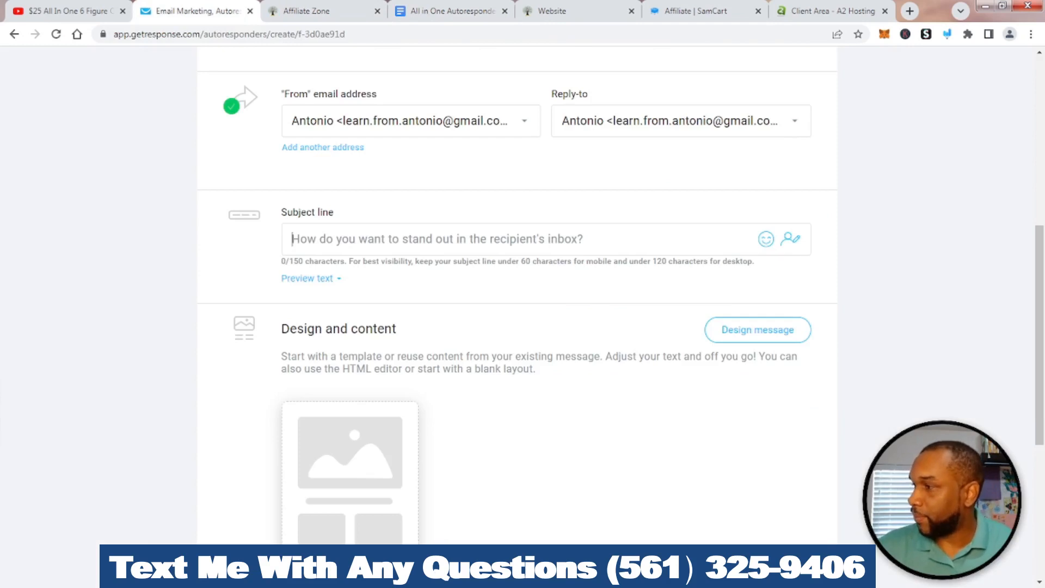
Paste 'Who the heck is this?' as the subject and bring up the message design templates
key("ctrl+v")
scroll(381, 239, "down", 4)
left_click(757, 134)
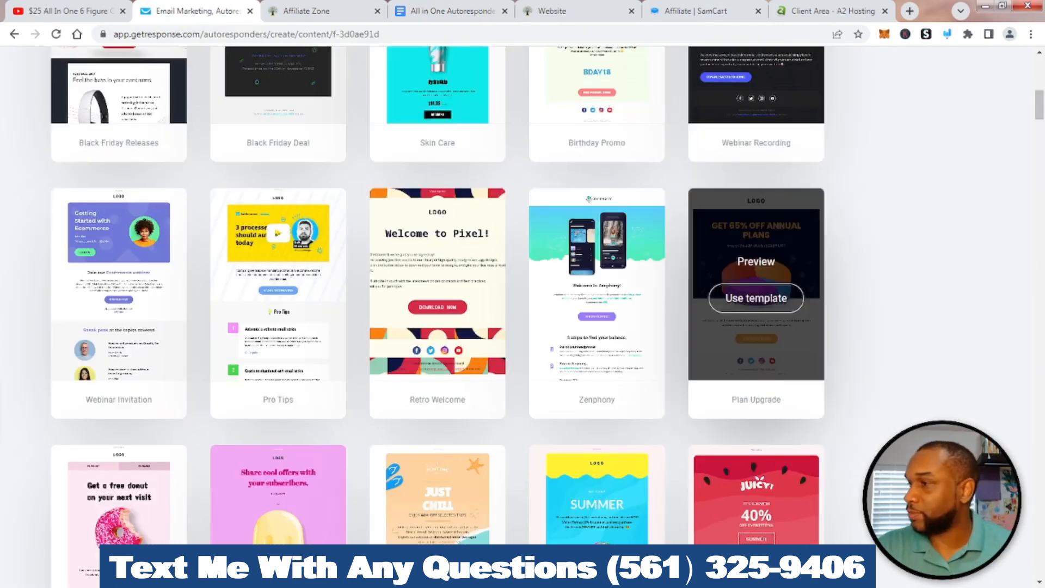
scroll(596, 479, "up", 8)
scroll(597, 479, "up", 3)
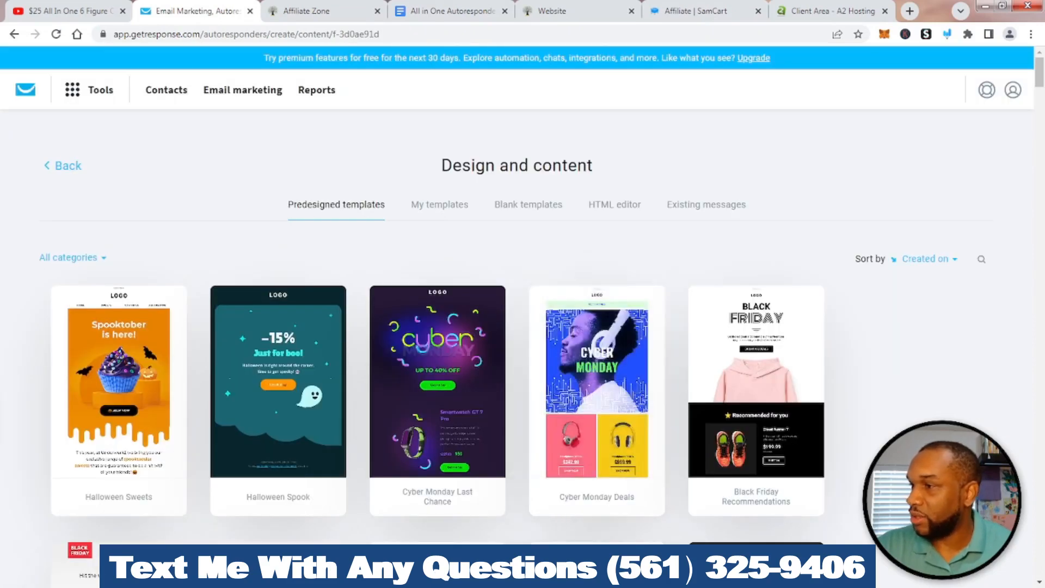
Highlight the reuse-a-past-message option and show the existing messages list
left_click(947, 34)
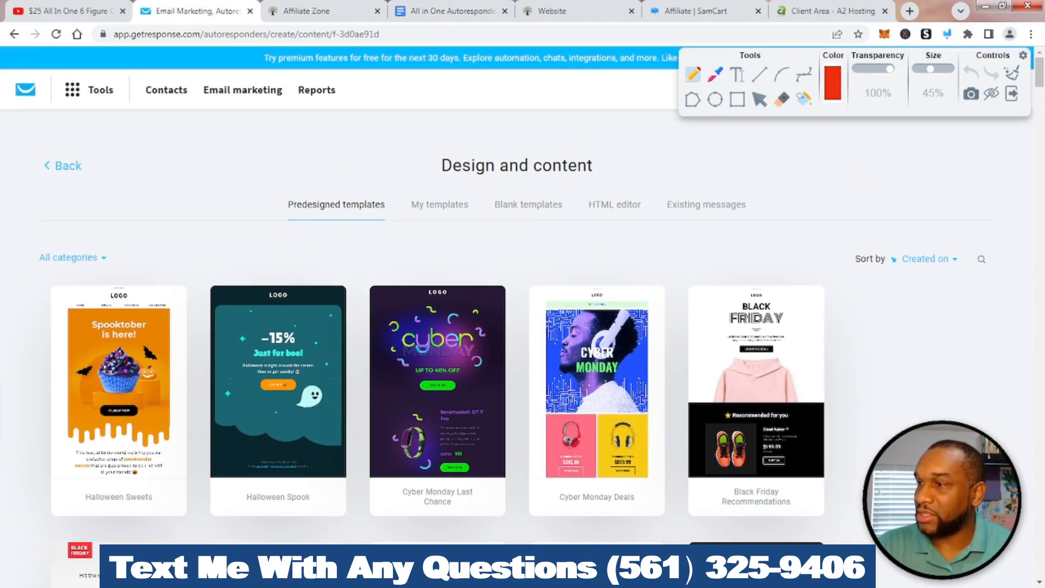
mouse_move(700, 182)
left_mouse_down()
mouse_move(692, 243)
mouse_move(744, 227)
mouse_move(724, 162)
mouse_move(653, 164)
left_mouse_up()
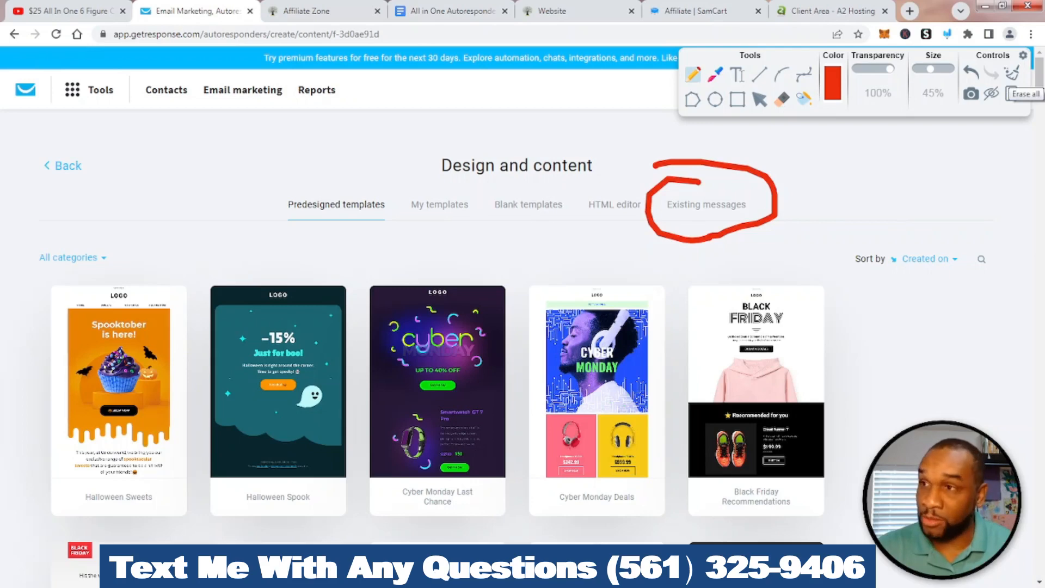
left_click(1011, 94)
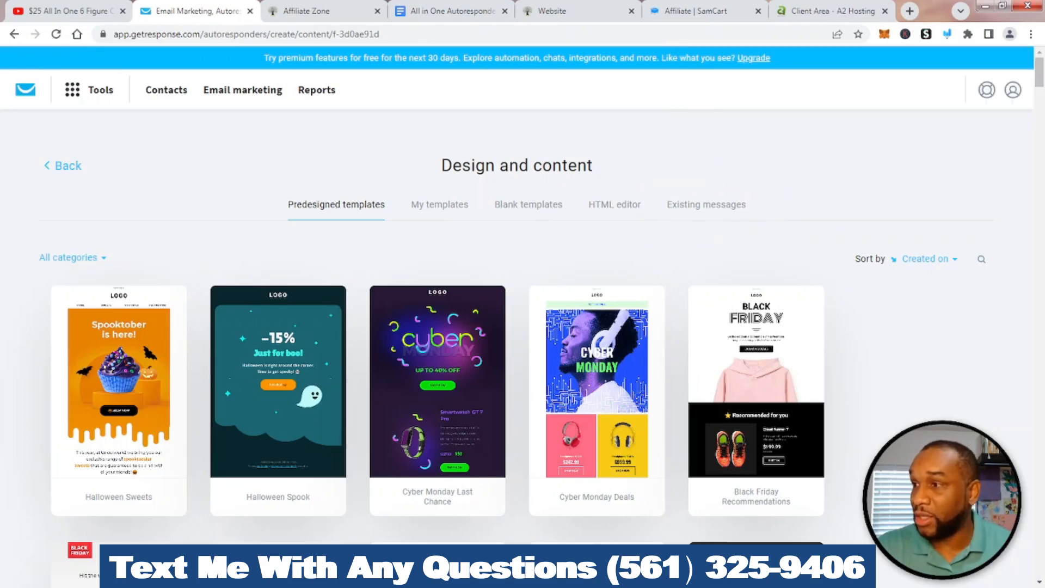
left_click(706, 205)
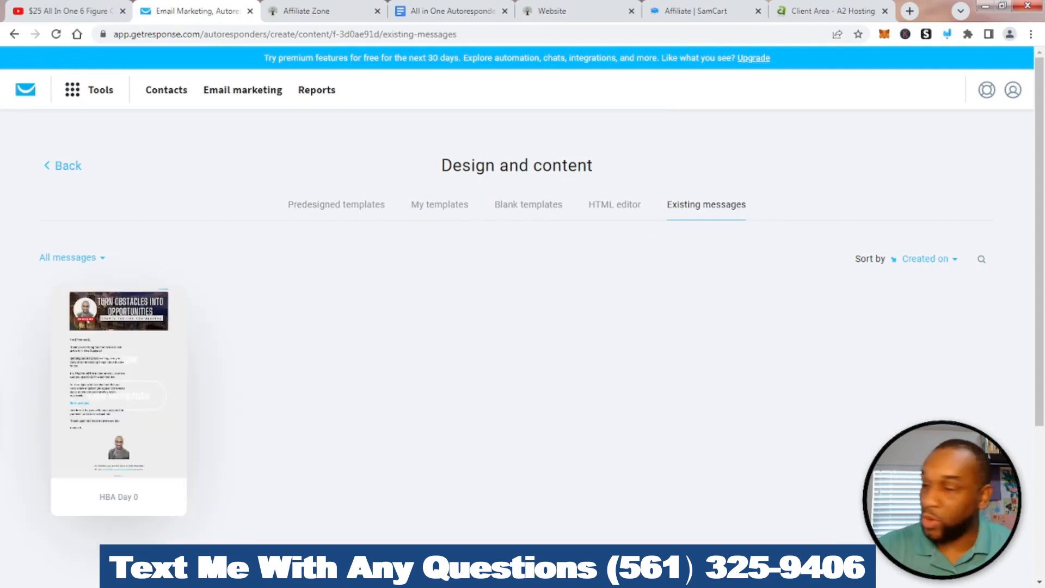
mouse_move(119, 382)
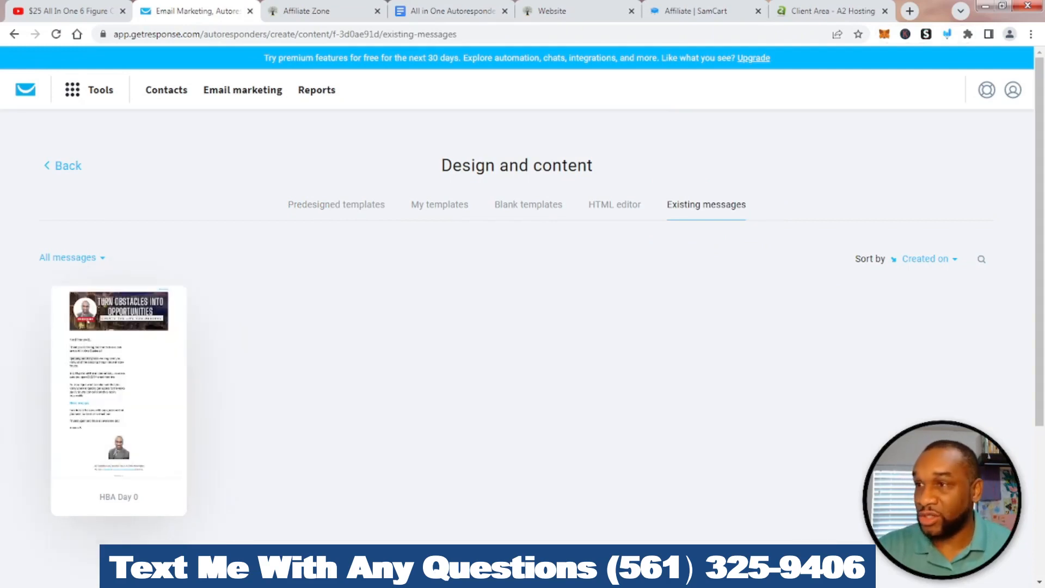
Point out the blank and saved template choices, then base the message on HBA Day 0
left_click(947, 34)
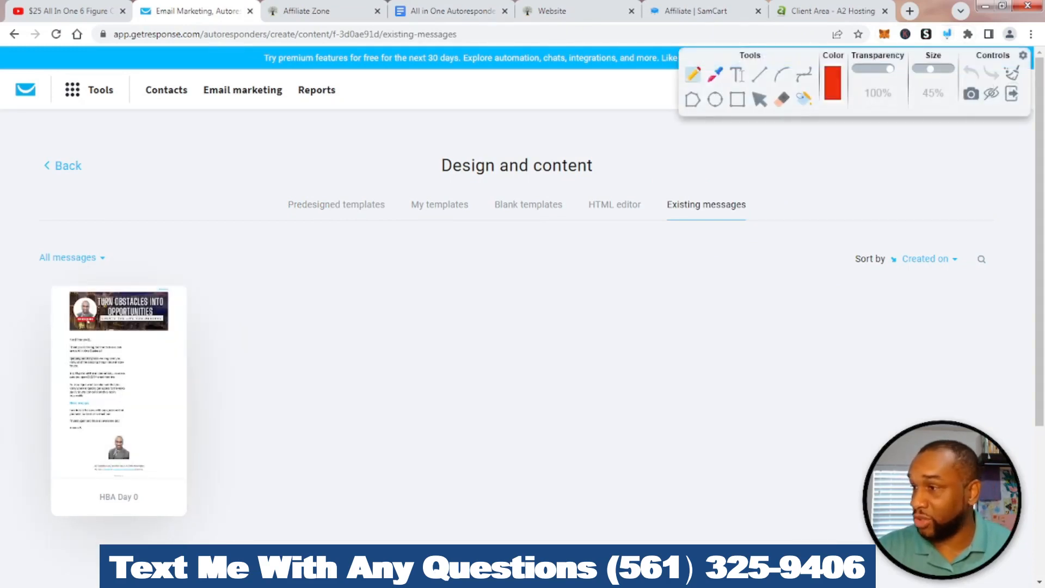
mouse_move(513, 182)
left_mouse_down()
mouse_move(498, 191)
mouse_move(568, 242)
mouse_move(516, 175)
left_mouse_up()
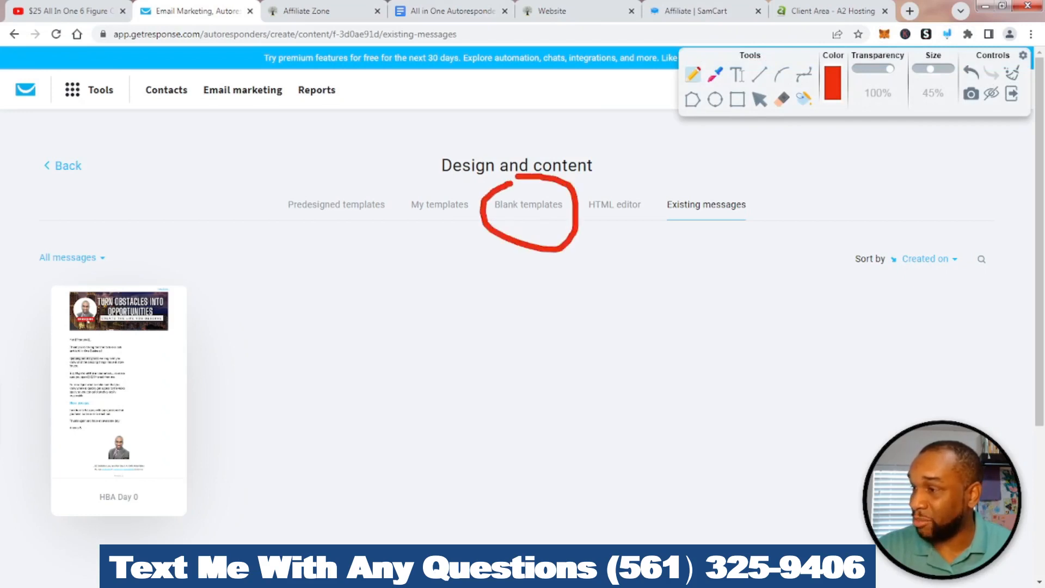
mouse_move(442, 185)
left_mouse_down()
mouse_move(404, 188)
mouse_move(468, 235)
mouse_move(449, 167)
left_mouse_up()
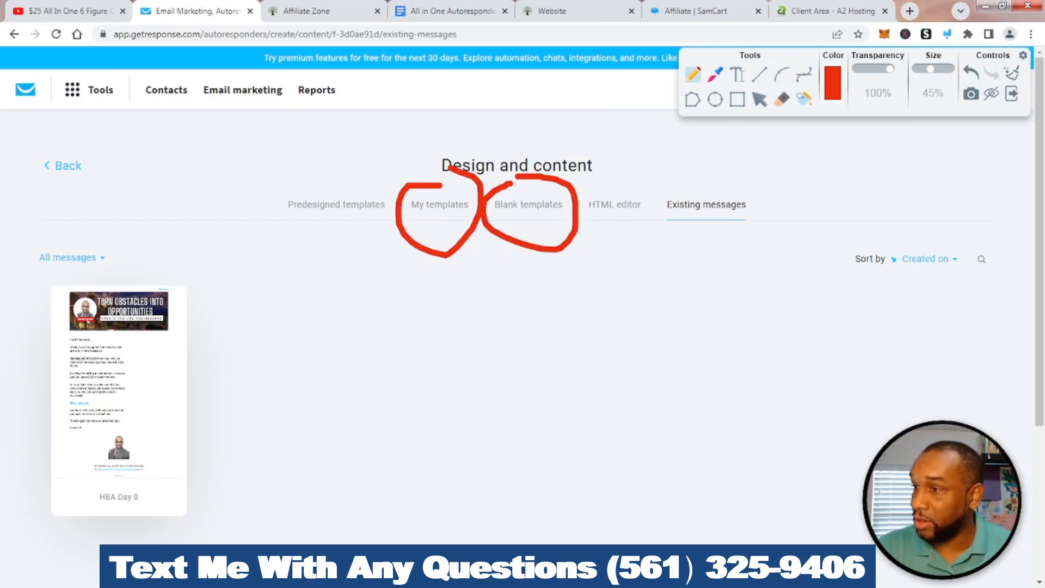
left_click(1012, 72)
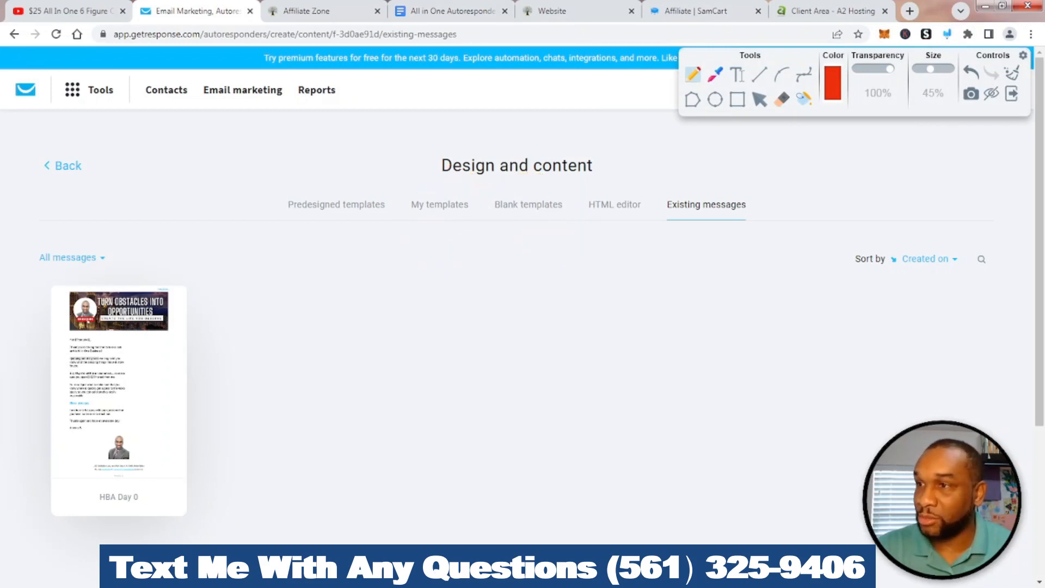
left_click(1011, 94)
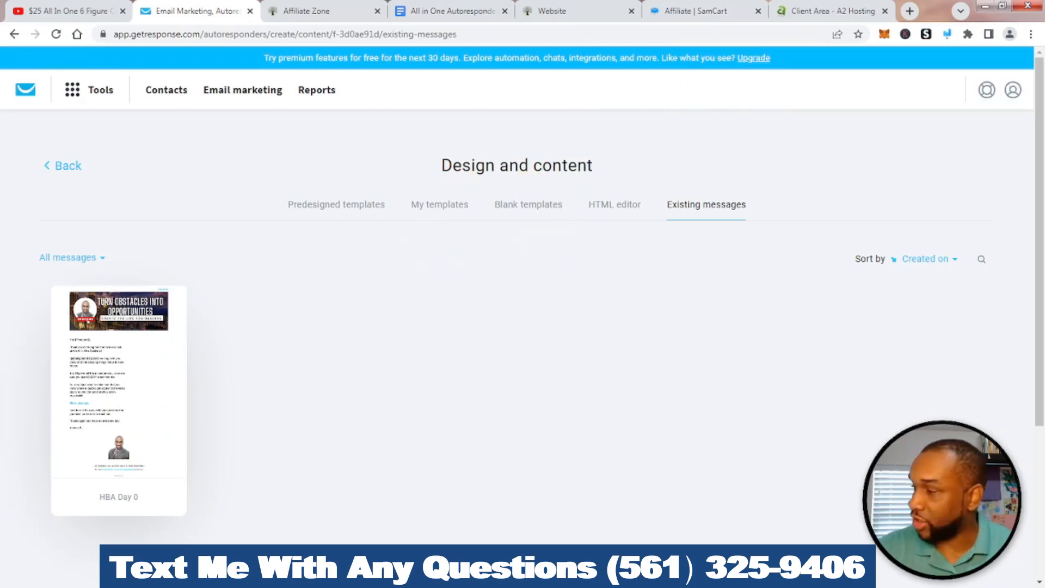
mouse_move(119, 395)
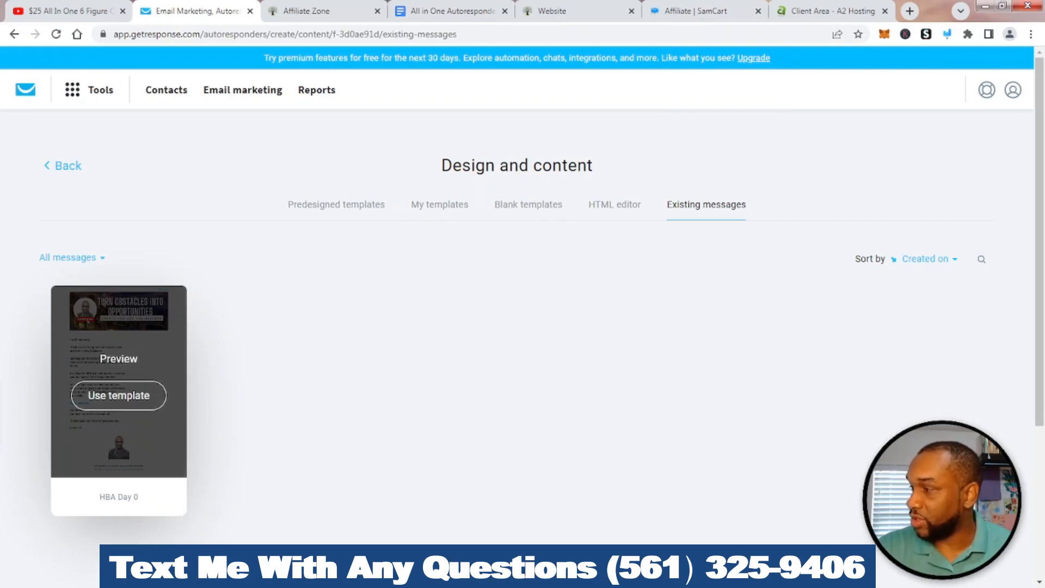
left_click(118, 395)
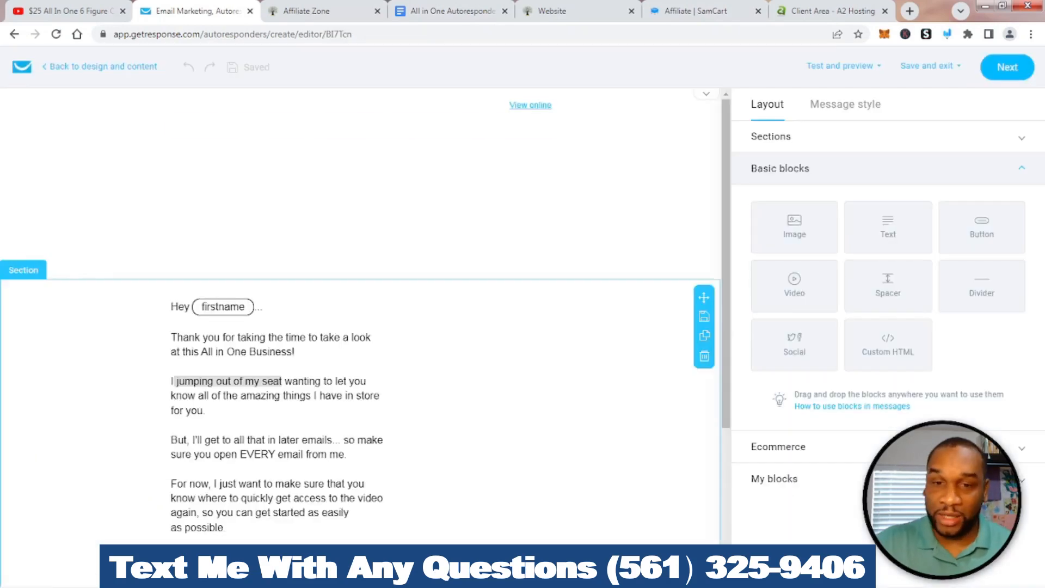
Bring up the autoresponder series document at Email #2
scroll(360, 354, "down", 1)
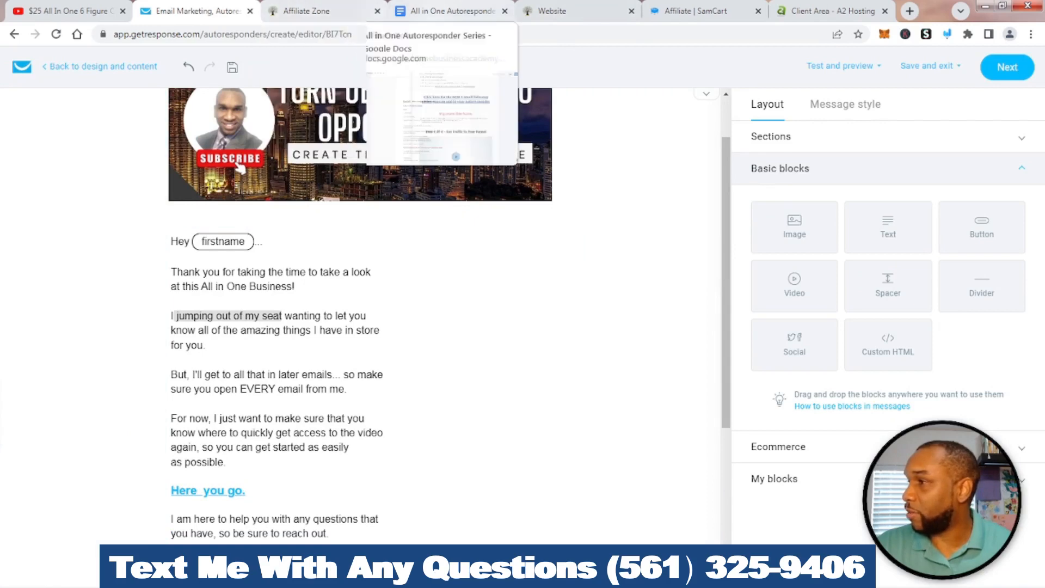
left_click(452, 10)
scroll(504, 310, "down", 3)
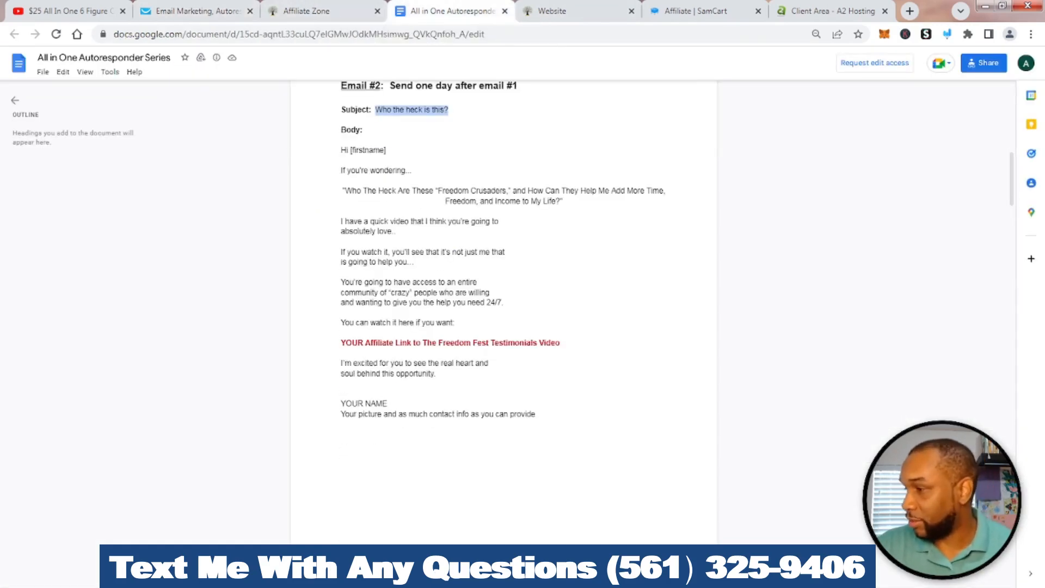
Copy Email #2's body from 'If you're wondering...' through the opportunity line
left_click_drag(388, 404, 340, 353)
left_click_drag(436, 374, 341, 170)
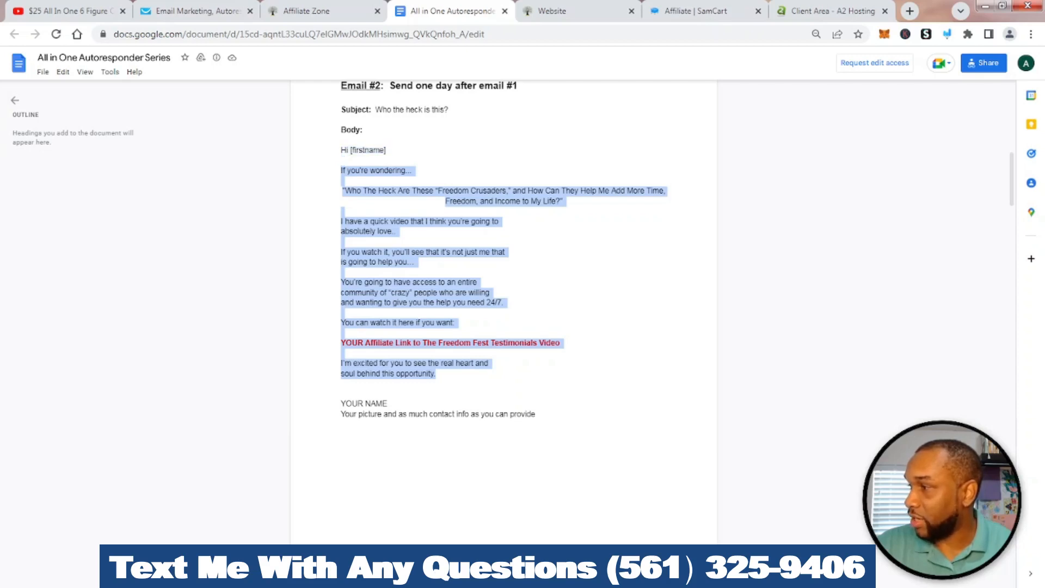
right_click(354, 170)
left_click(384, 180)
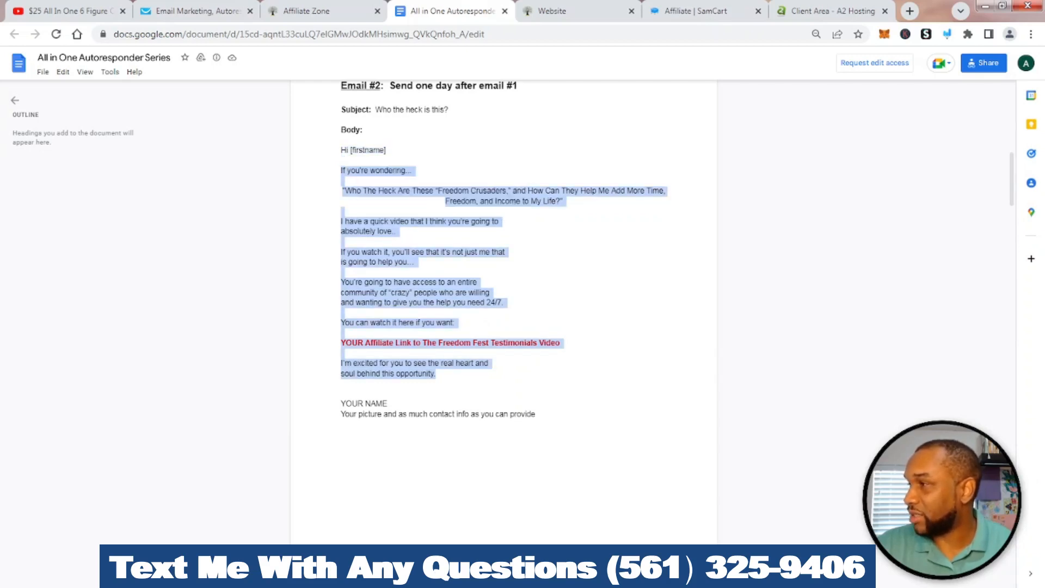
left_click(197, 11)
scroll(360, 305, "down", 5)
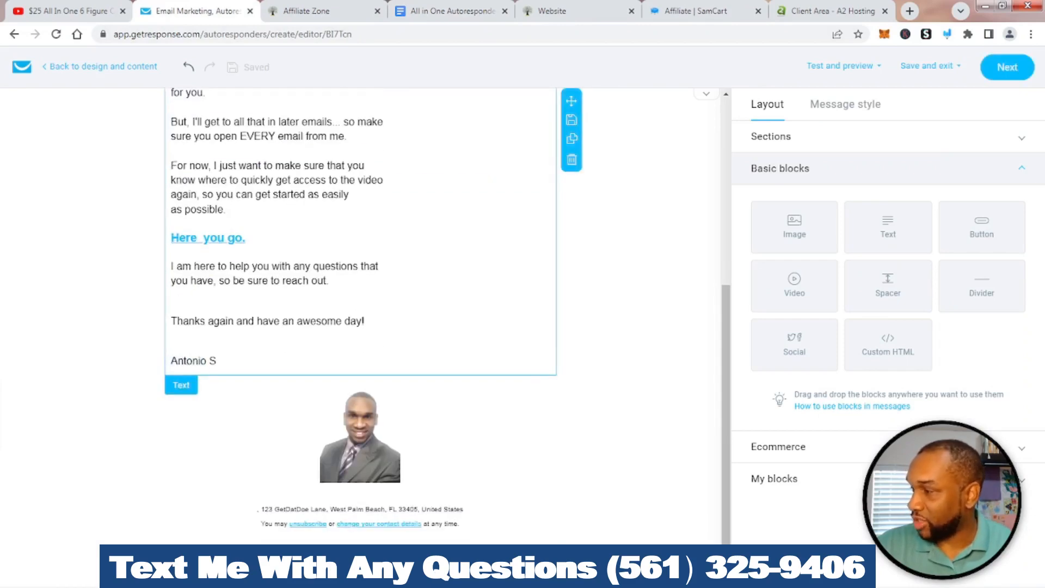
Paste the Email #2 text over the old email body
mouse_move(173, 335)
left_mouse_down()
mouse_move(173, 90)
mouse_move(195, 337)
mouse_move(171, 337)
mouse_move(172, 322)
mouse_move(171, 337)
left_mouse_up()
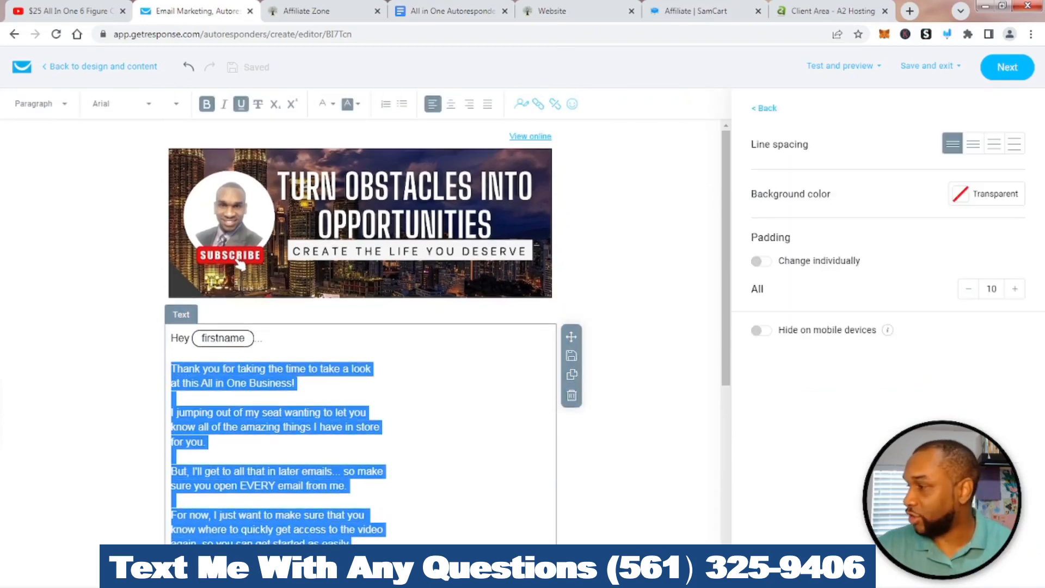
right_click(215, 380)
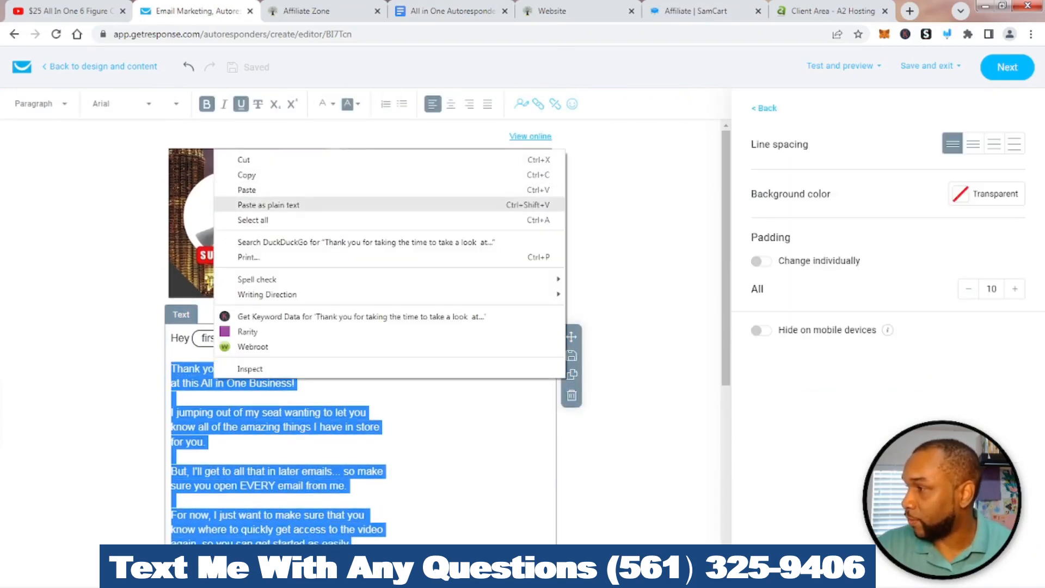
left_click(246, 190)
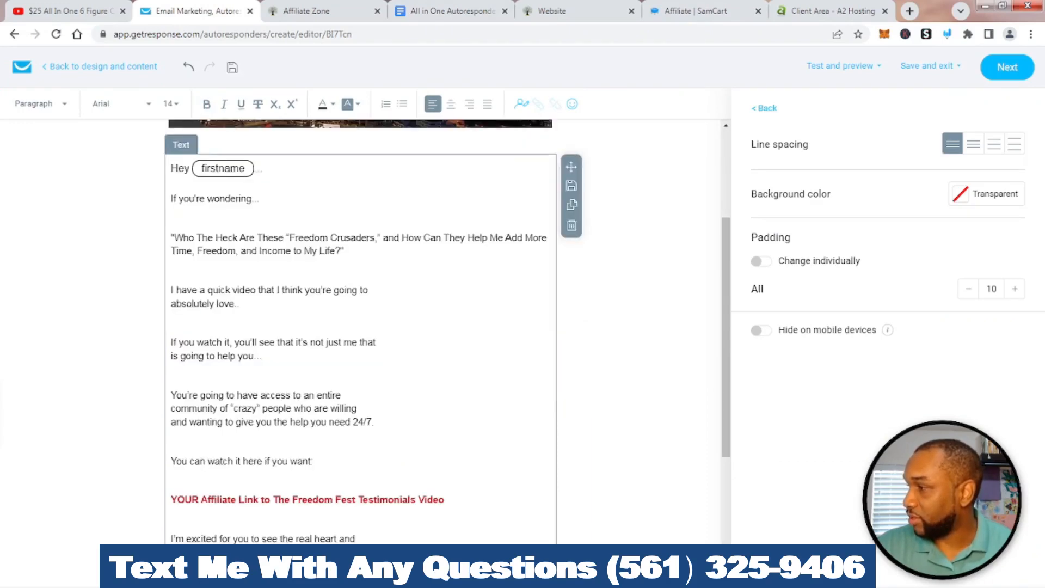
Change the greeting from 'Hey' to 'Hi'
scroll(359, 326, "up", 1)
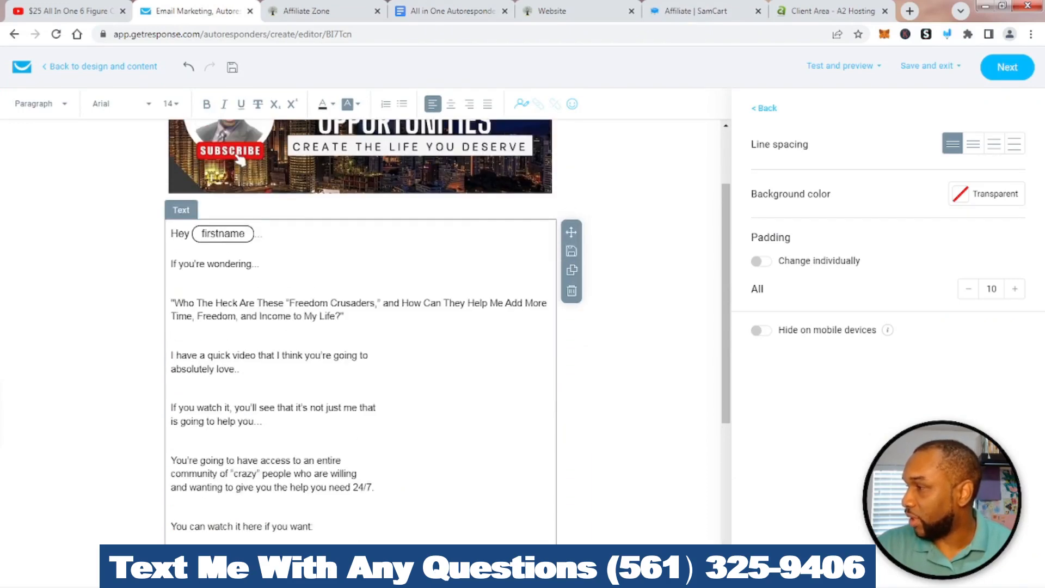
left_click_drag(189, 234, 171, 234)
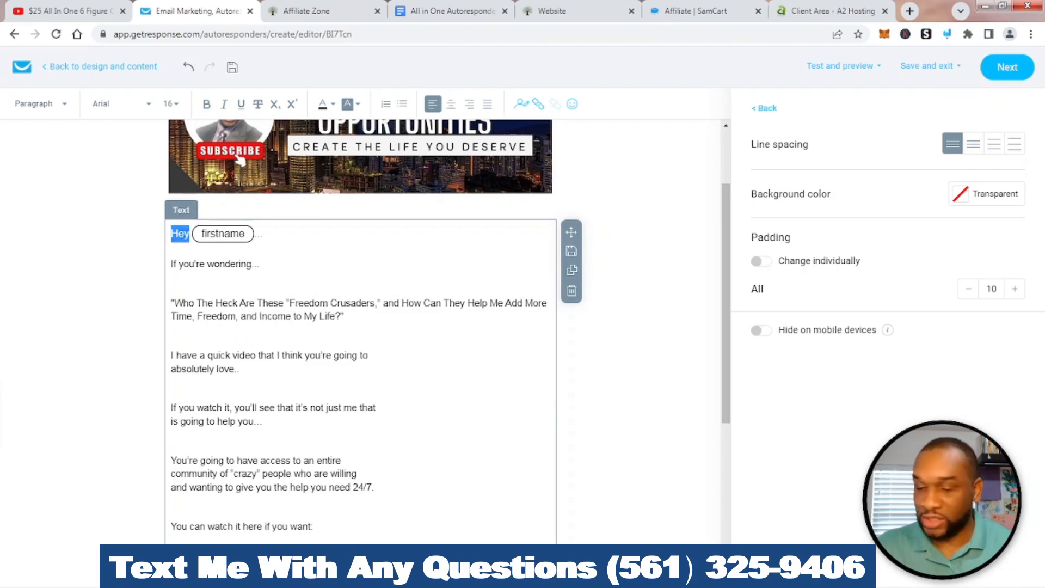
type("Hi")
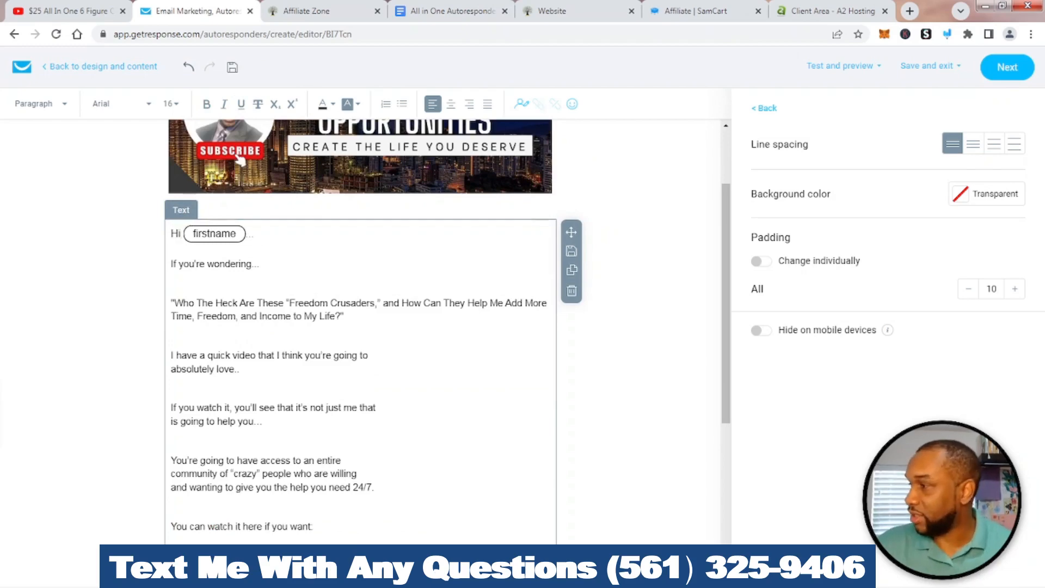
scroll(359, 327, "down", 5)
scroll(359, 326, "up", 1)
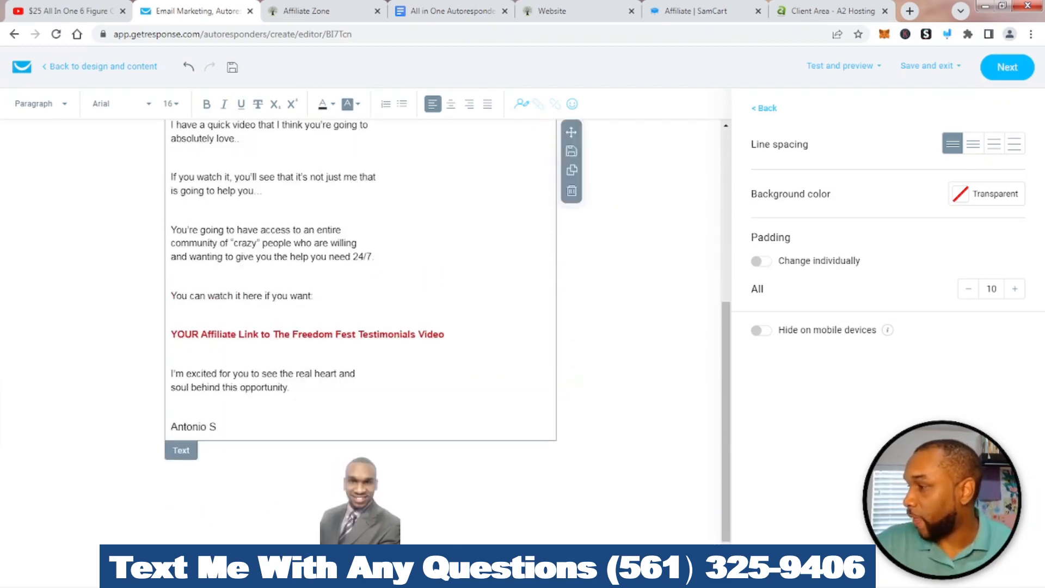
left_click_drag(217, 426, 170, 369)
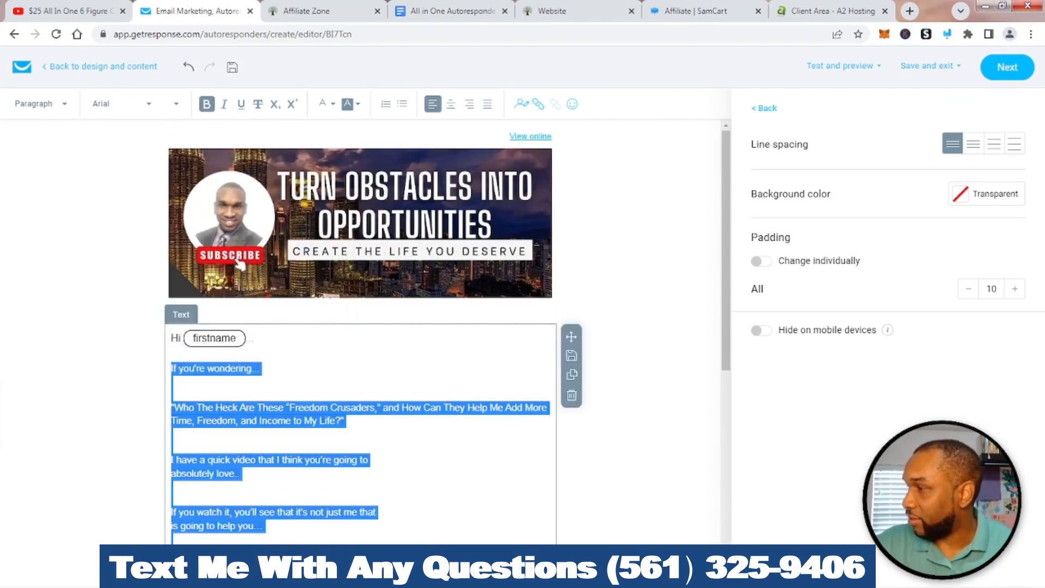
left_click(120, 103)
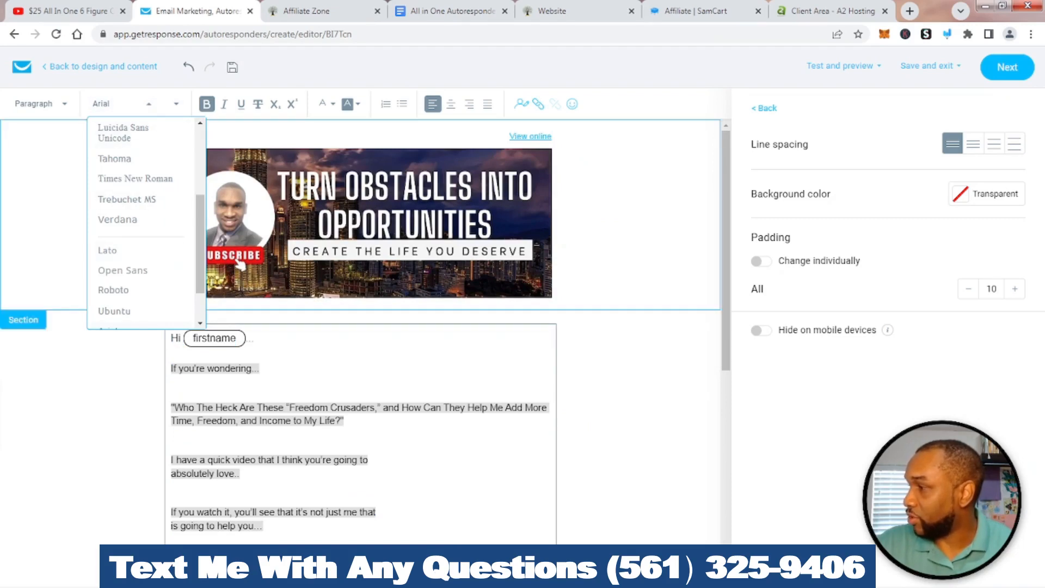
left_click(60, 218)
left_click(261, 337)
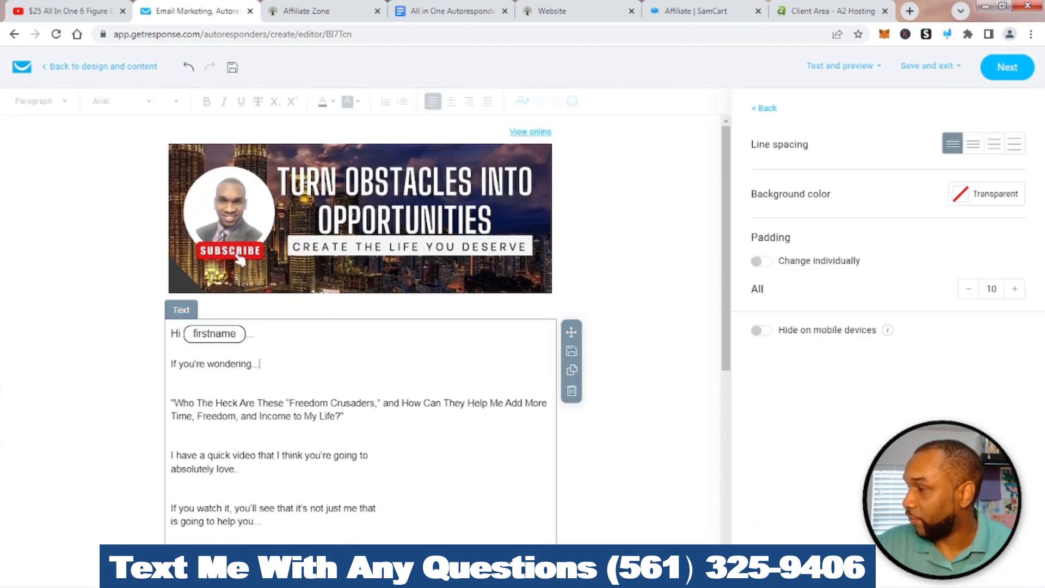
scroll(261, 337, "down", 5)
left_click_drag(218, 370, 171, 221)
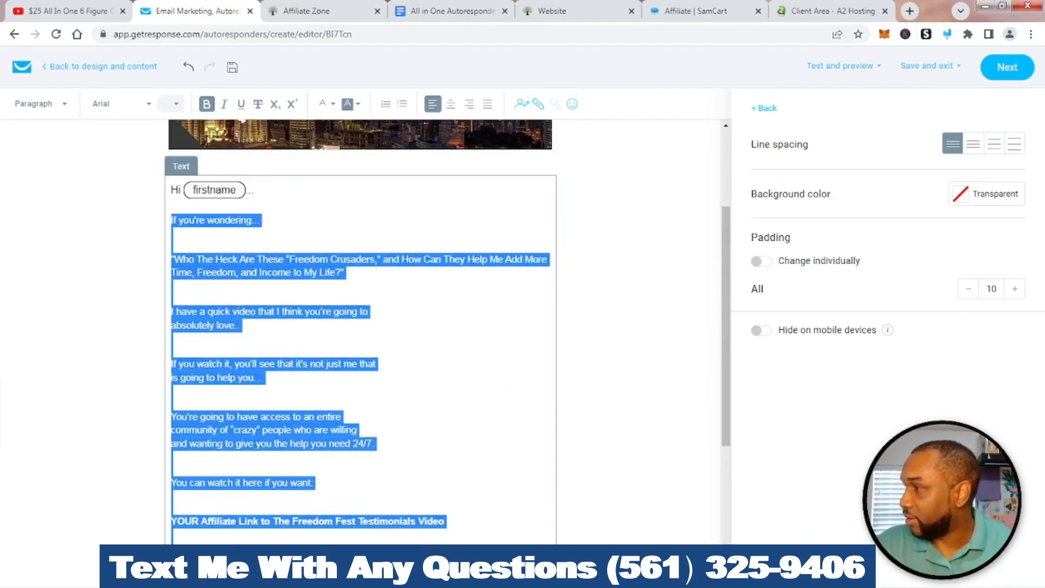
left_click(173, 103)
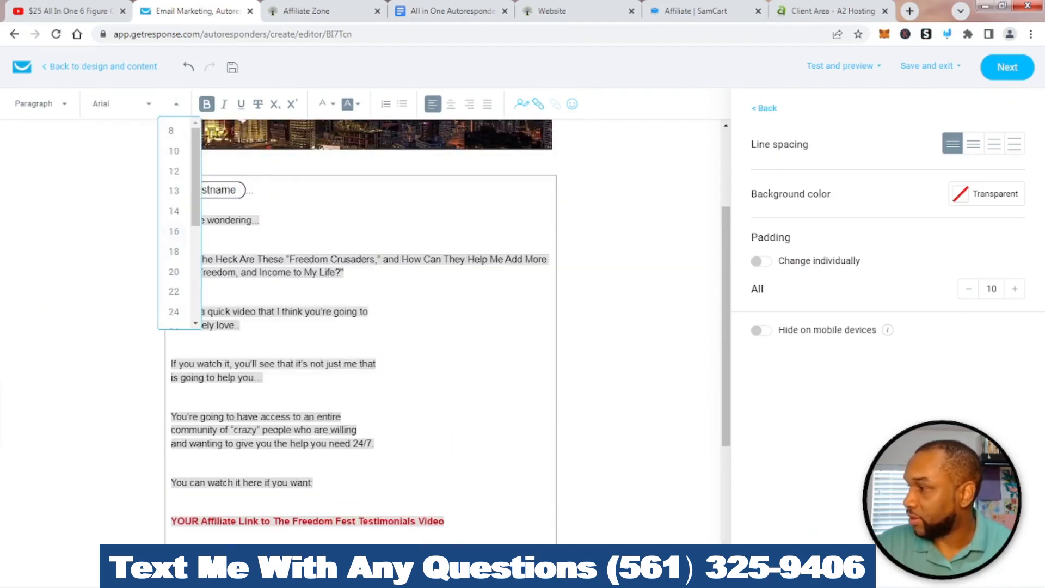
left_click(173, 231)
left_click(397, 315)
scroll(397, 321, "down", 2)
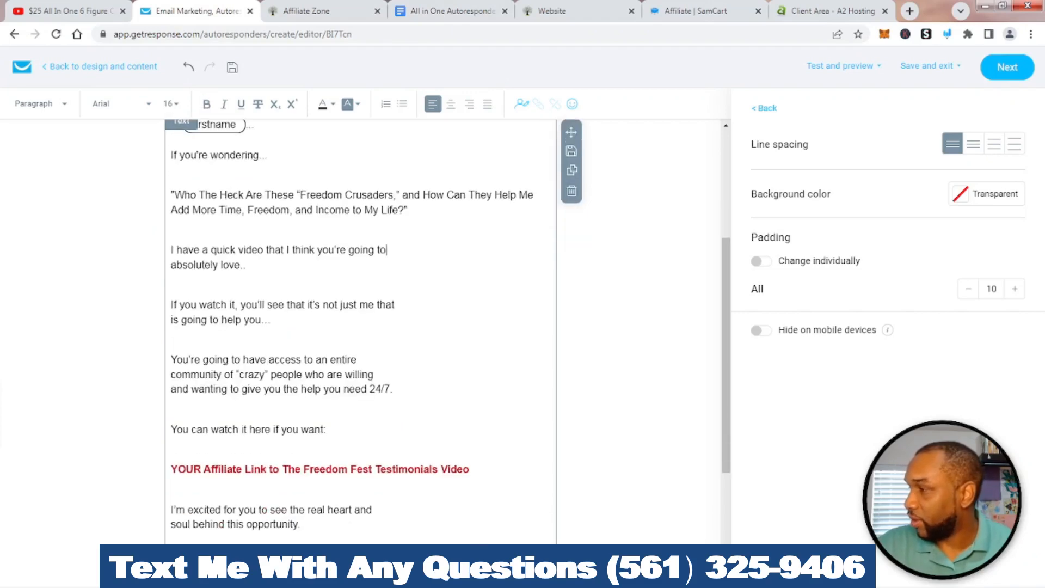
scroll(397, 321, "up", 1)
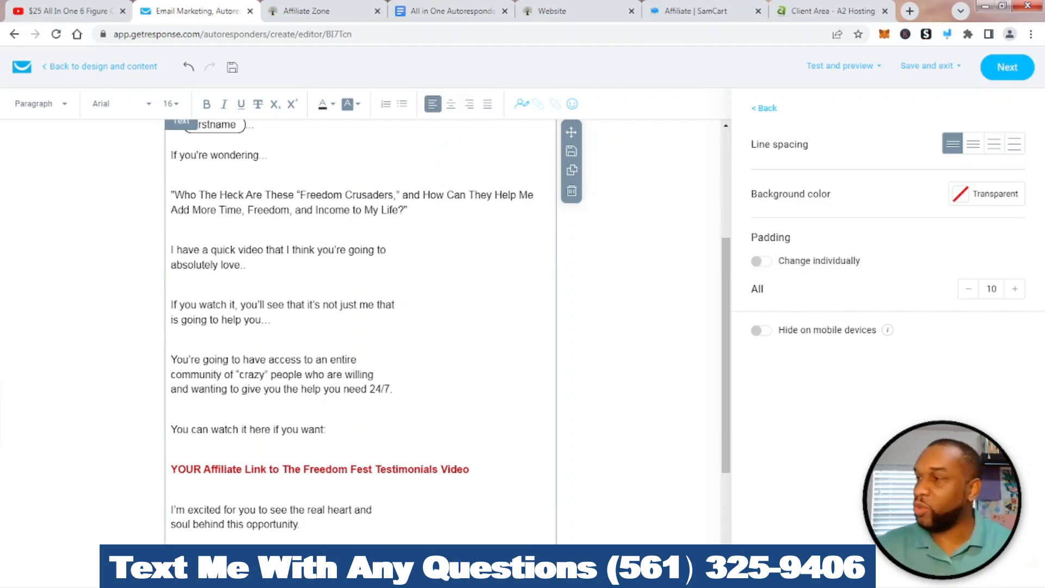
scroll(360, 326, "down", 2)
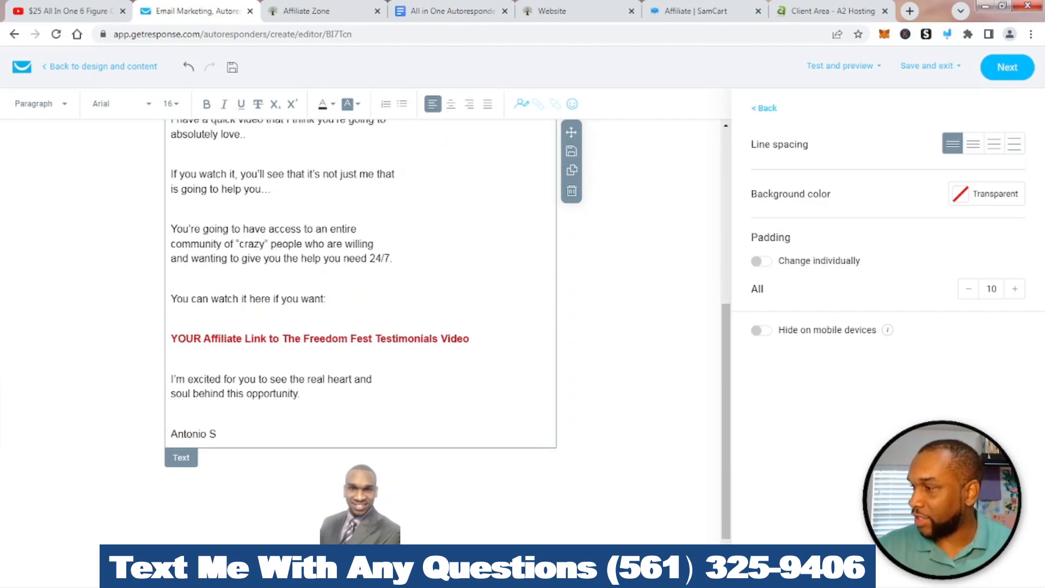
Delete the red 'YOUR Affiliate Link…' line and select 'You can watch it here if you want:'
left_click_drag(471, 339, 155, 329)
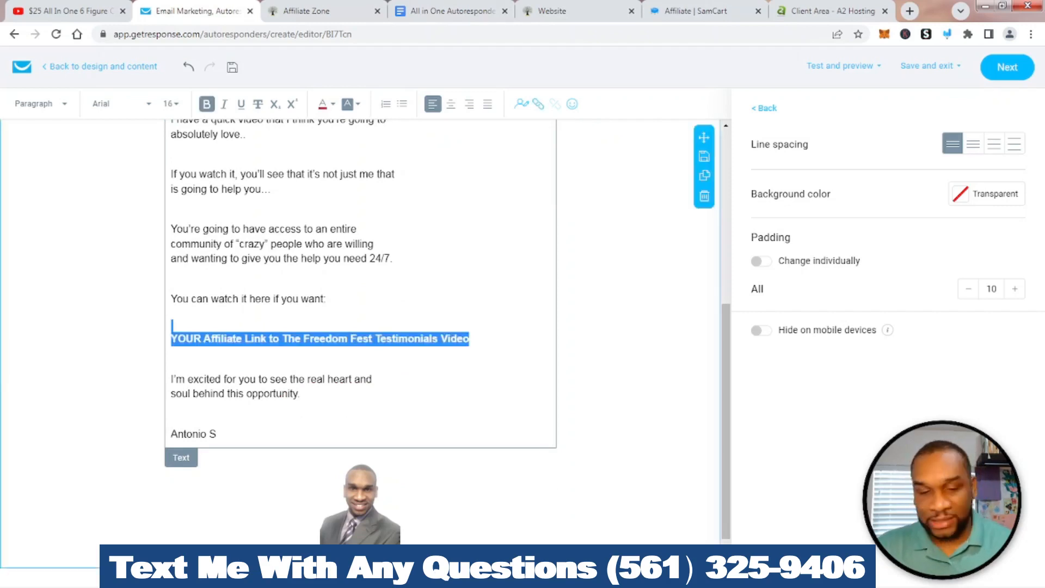
key("Delete")
key("Delete")
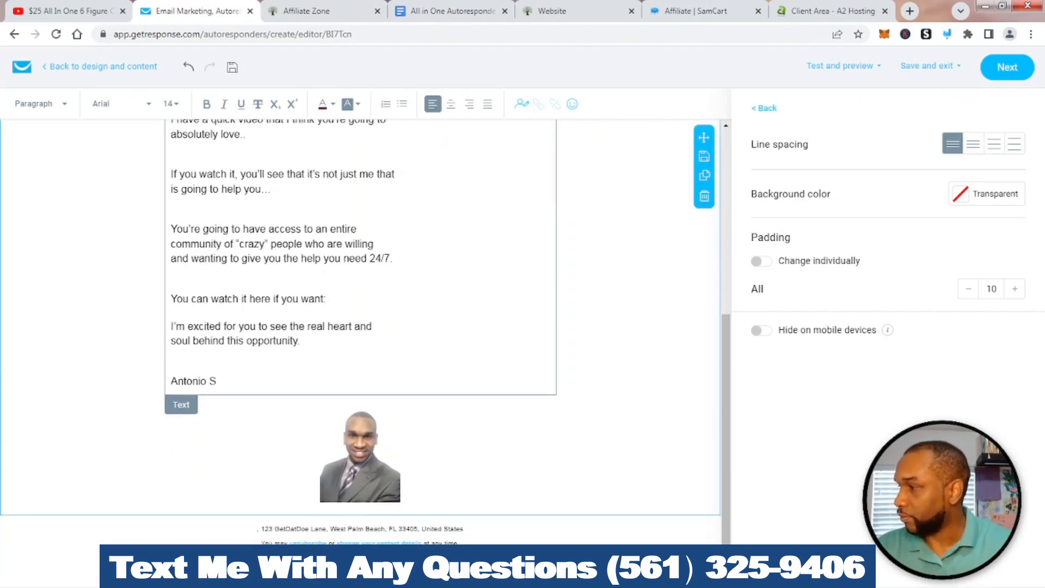
left_click(729, 11)
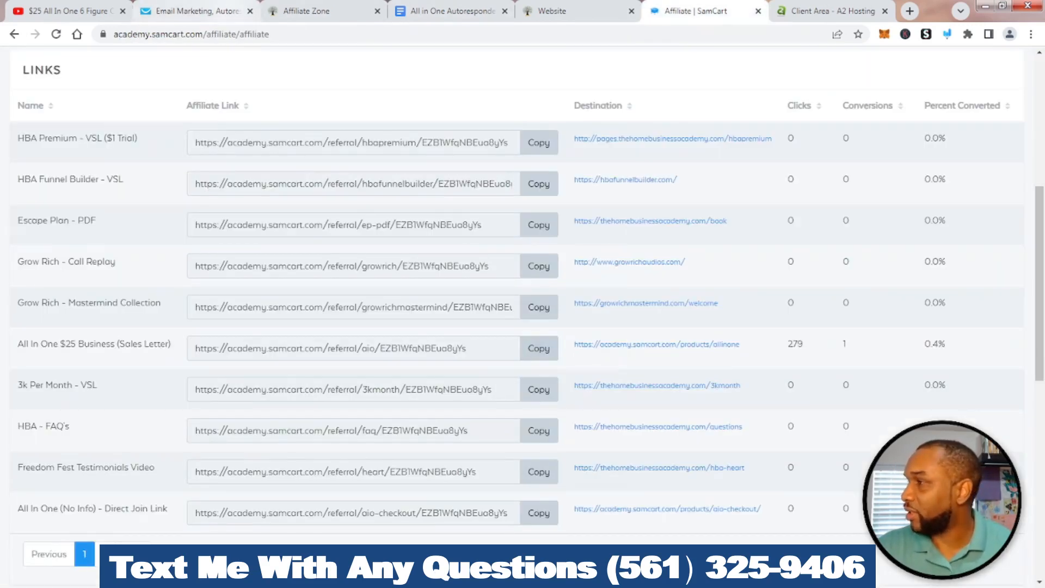
left_click(196, 11)
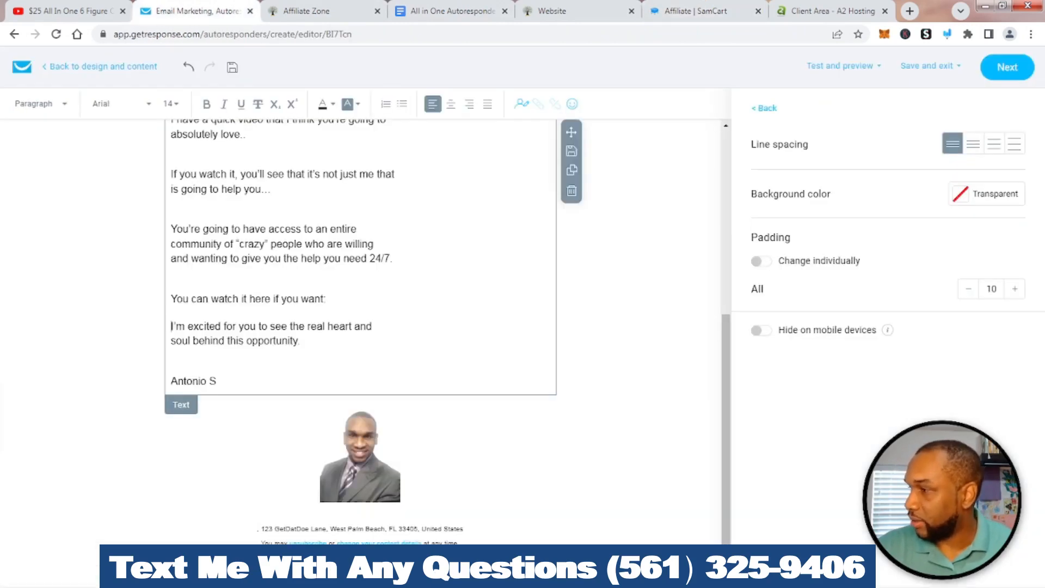
left_click_drag(326, 299, 171, 299)
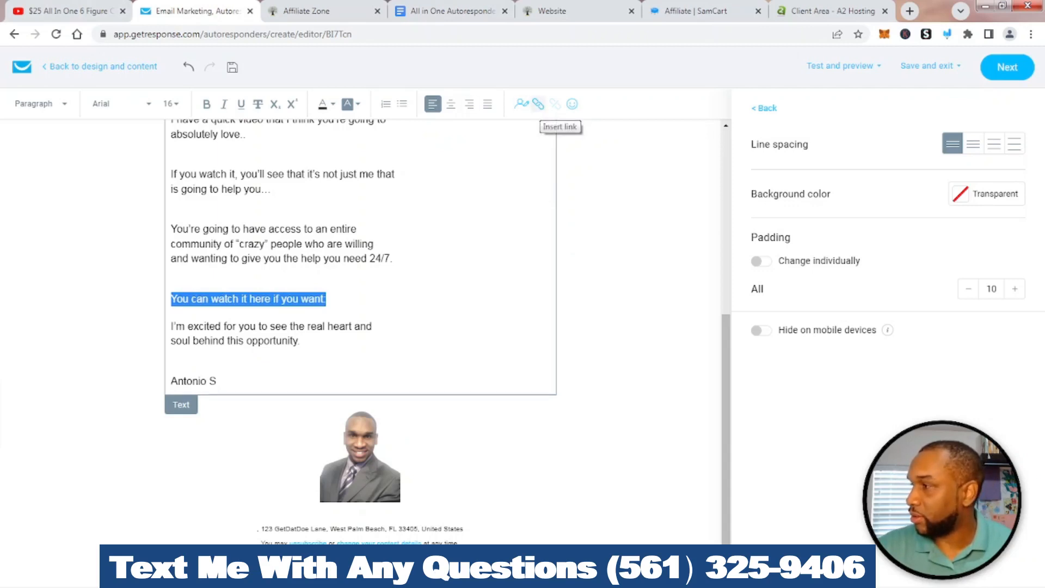
Link the selected line to the SamCart affiliate referral address
left_click(538, 104)
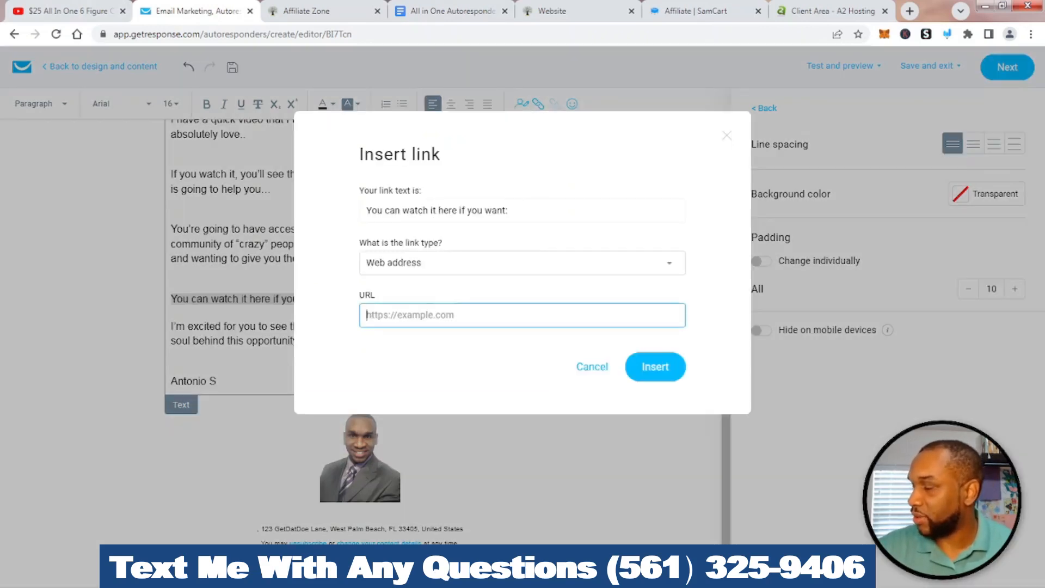
right_click(396, 317)
left_click(414, 395)
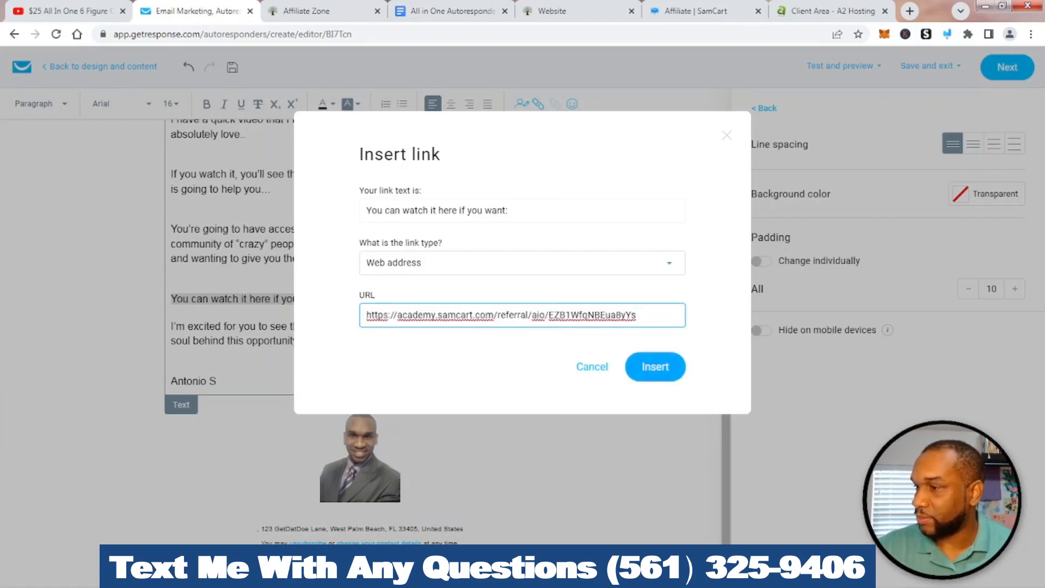
left_click(655, 367)
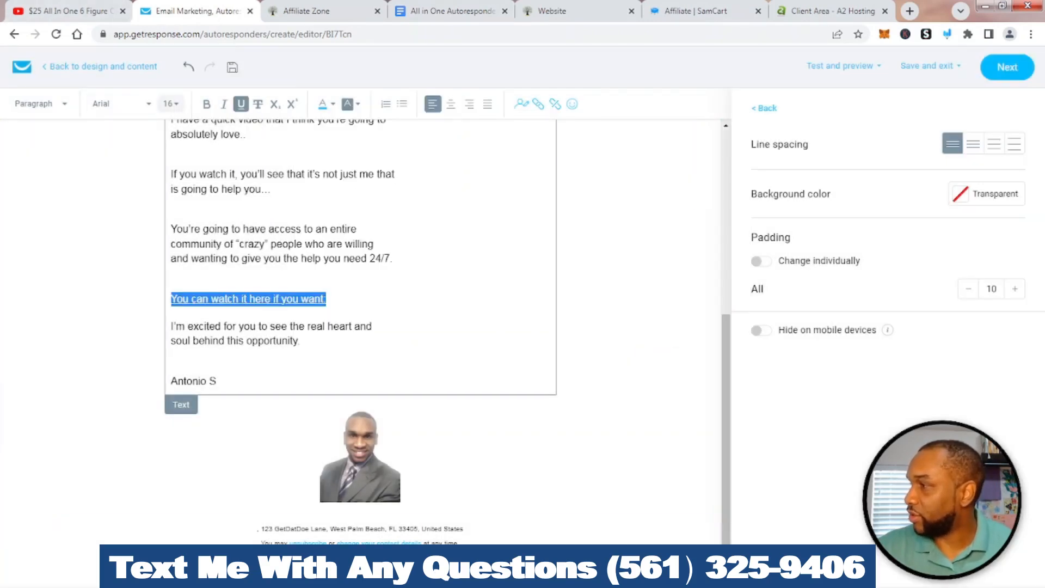
Make the link text bold at font size 18
left_click(171, 104)
left_click(174, 251)
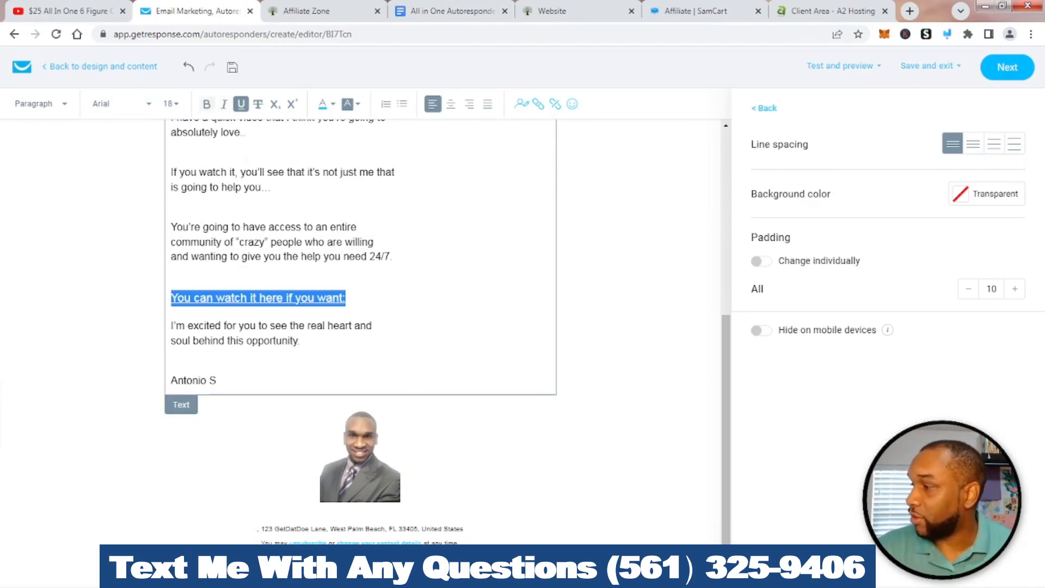
left_click(207, 104)
scroll(267, 283, "up", 4)
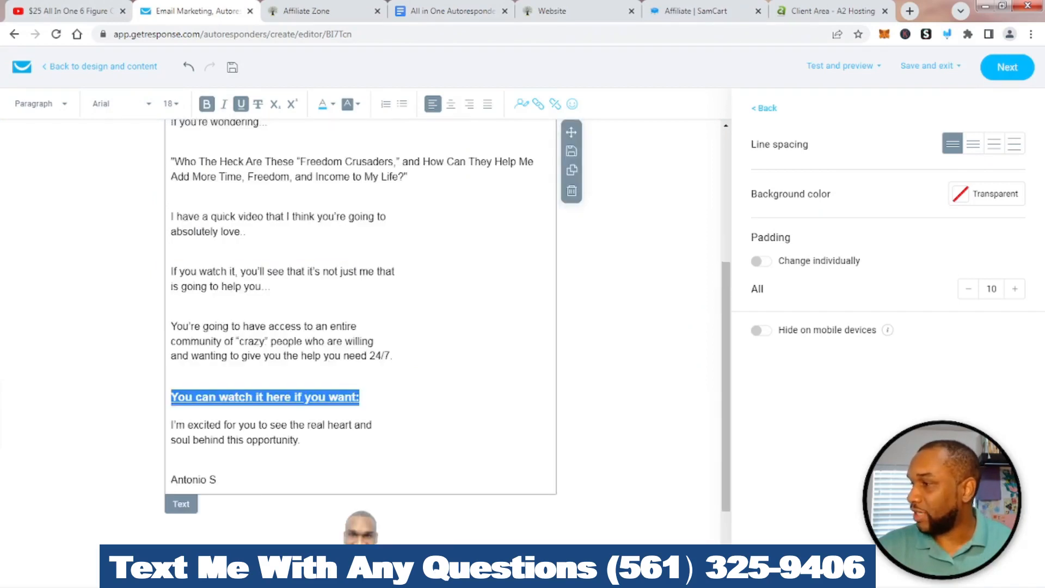
left_click(268, 283)
scroll(268, 283, "down", 4)
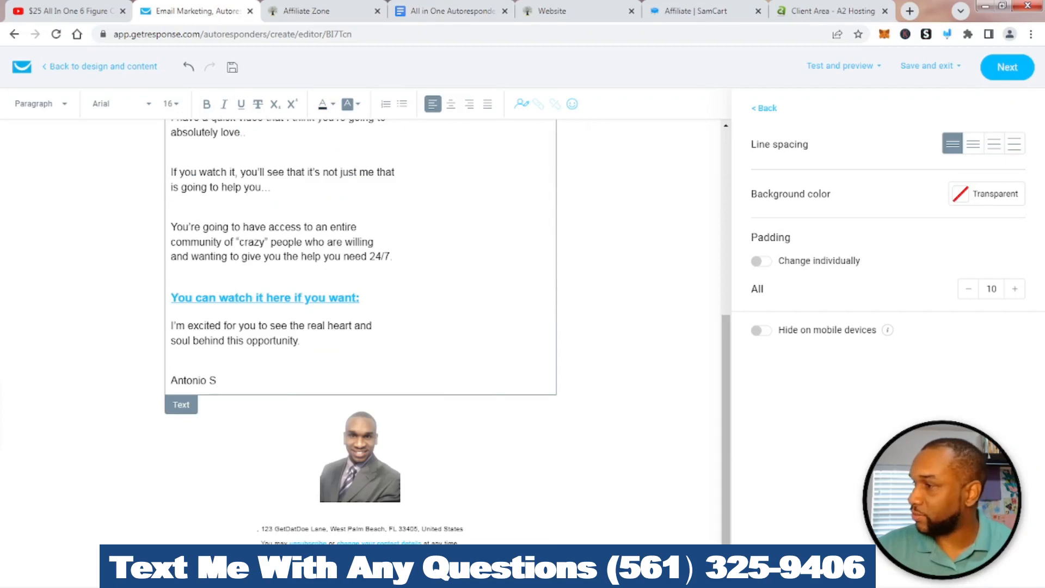
scroll(359, 326, "down", 1)
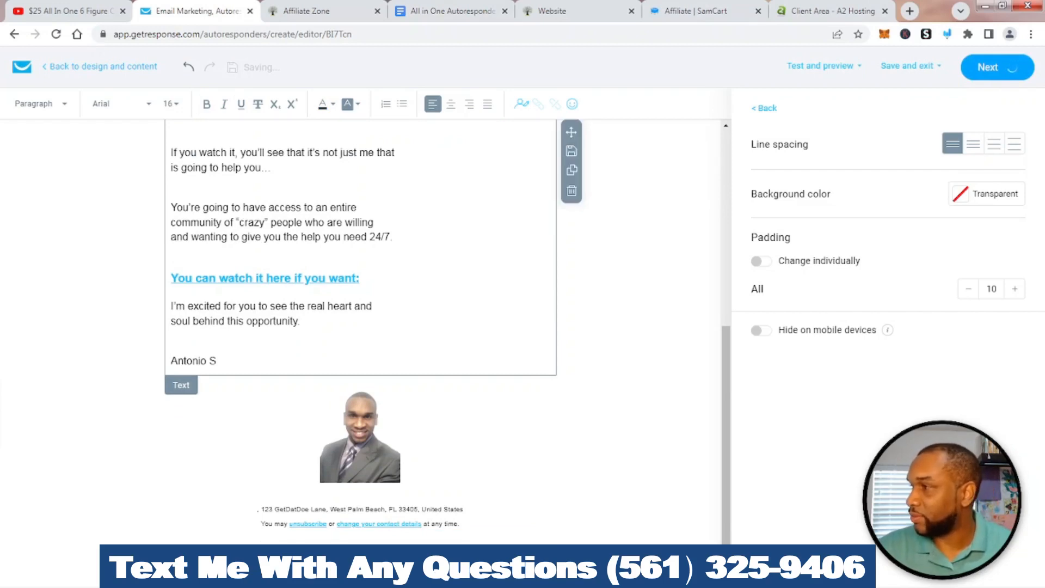
Review the HBA Day 1 settings, highlighting its name, the day 1 send setting and the publish step
scroll(522, 294, "down", 6)
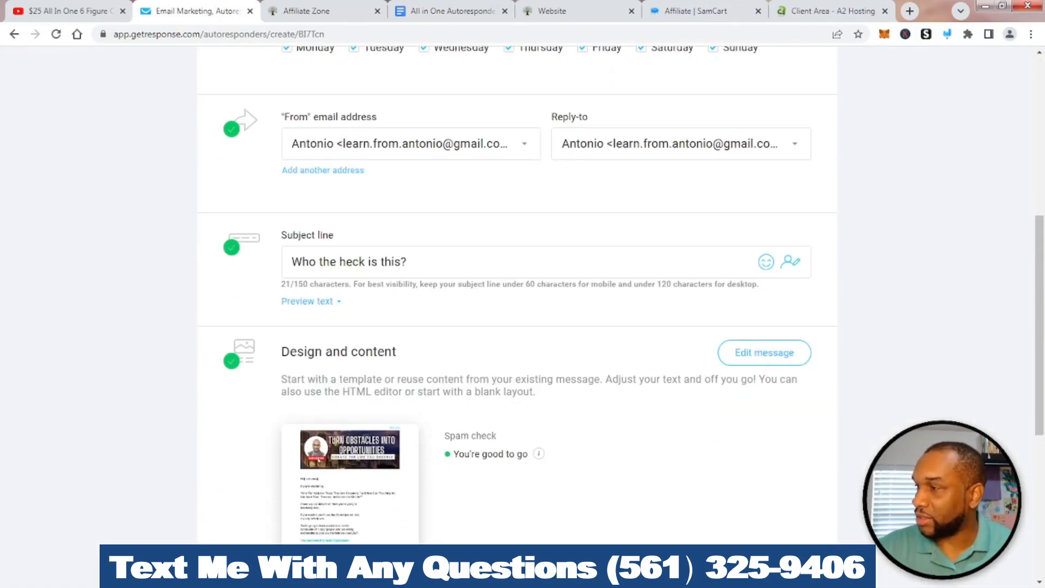
scroll(522, 294, "down", 3)
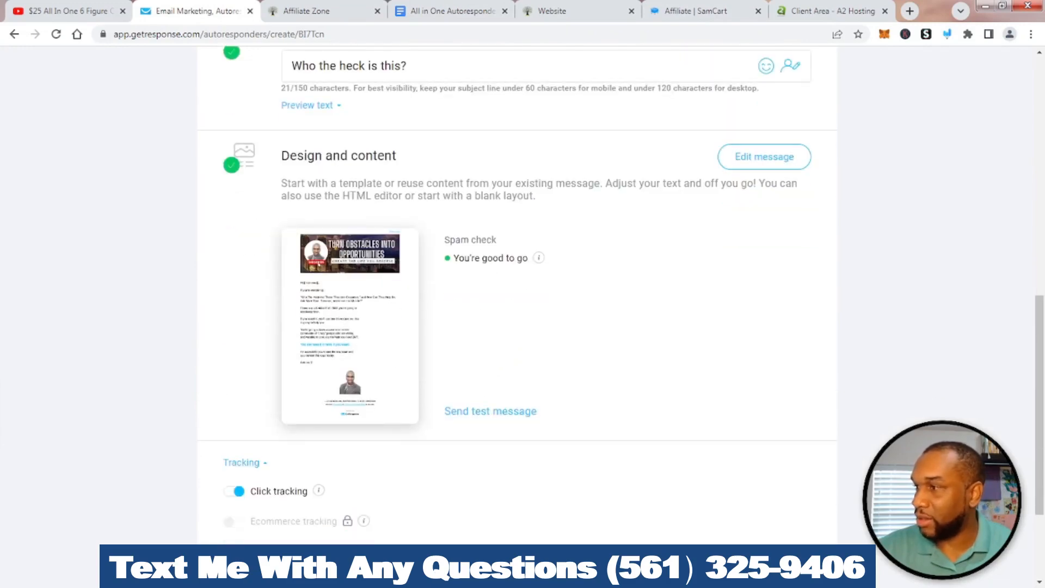
scroll(366, 253, "up", 7)
mouse_move(335, 132)
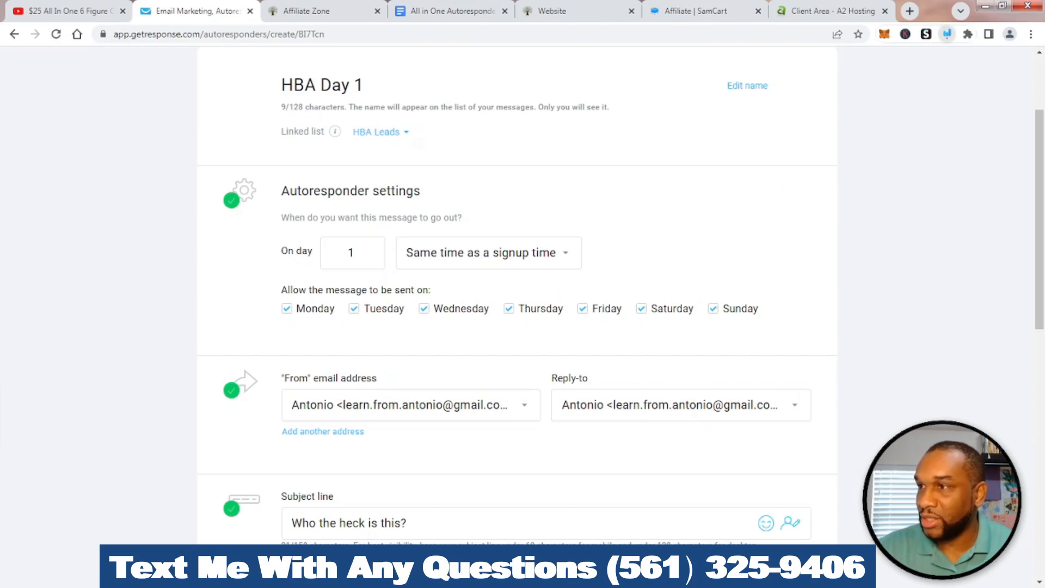
left_click(947, 34)
mouse_move(363, 71)
left_mouse_down()
mouse_move(351, 98)
mouse_move(381, 68)
left_mouse_up()
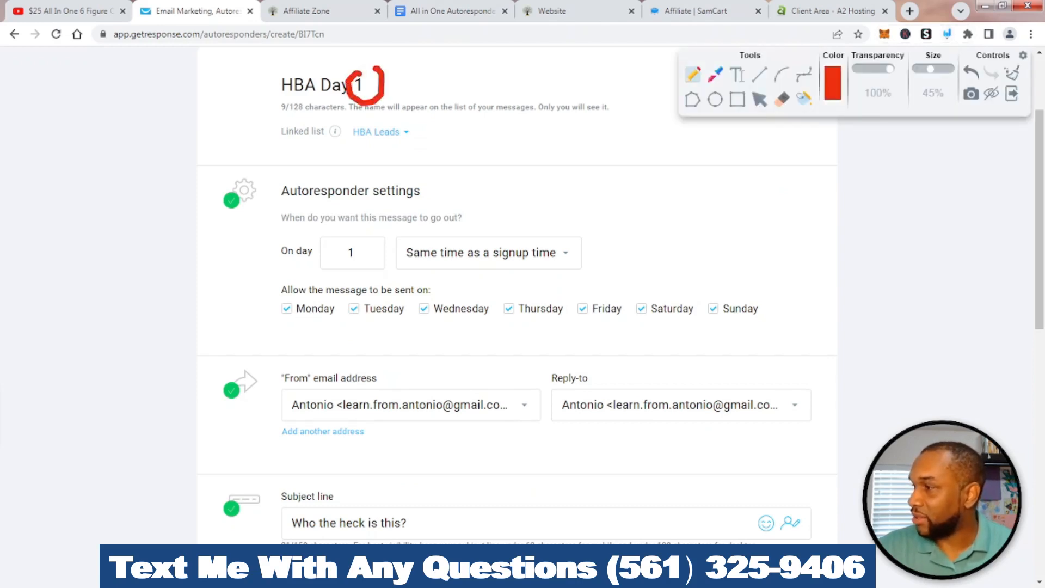
mouse_move(370, 229)
left_mouse_down()
mouse_move(376, 257)
mouse_move(358, 223)
left_mouse_up()
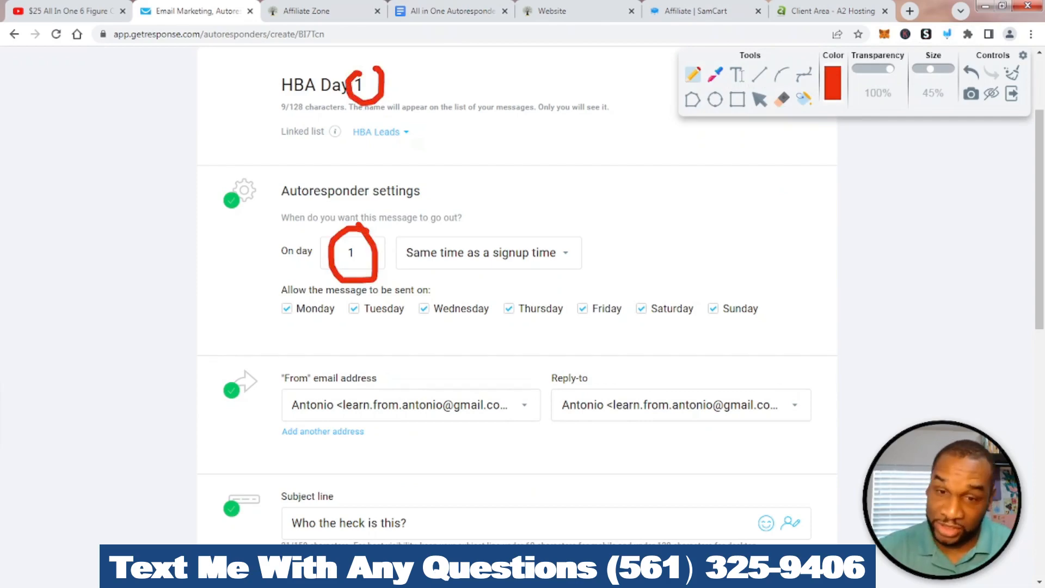
scroll(517, 294, "down", 10)
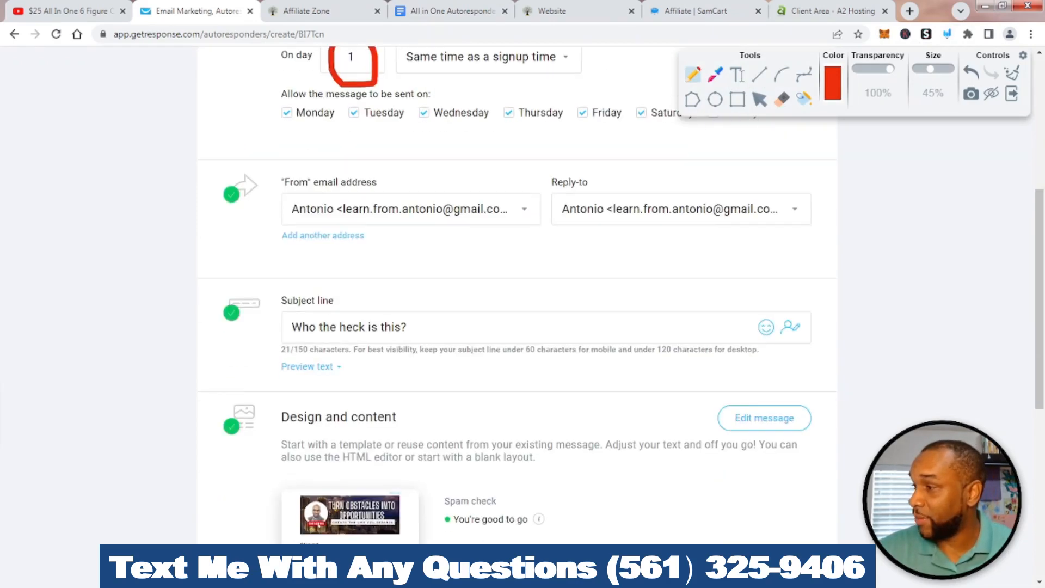
scroll(517, 294, "down", 2)
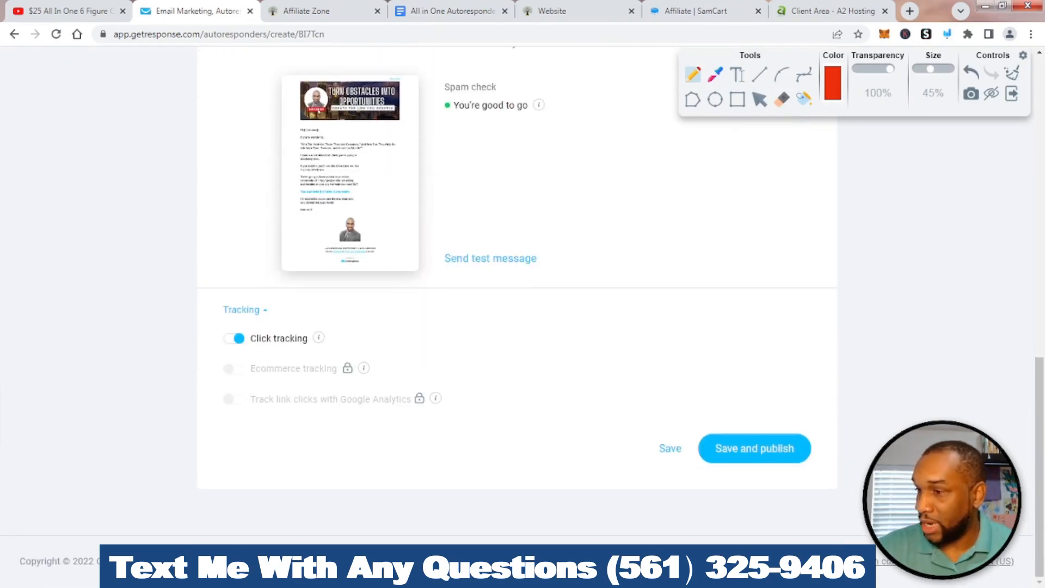
mouse_move(800, 389)
left_mouse_down()
mouse_move(697, 417)
mouse_move(851, 473)
mouse_move(787, 374)
left_mouse_up()
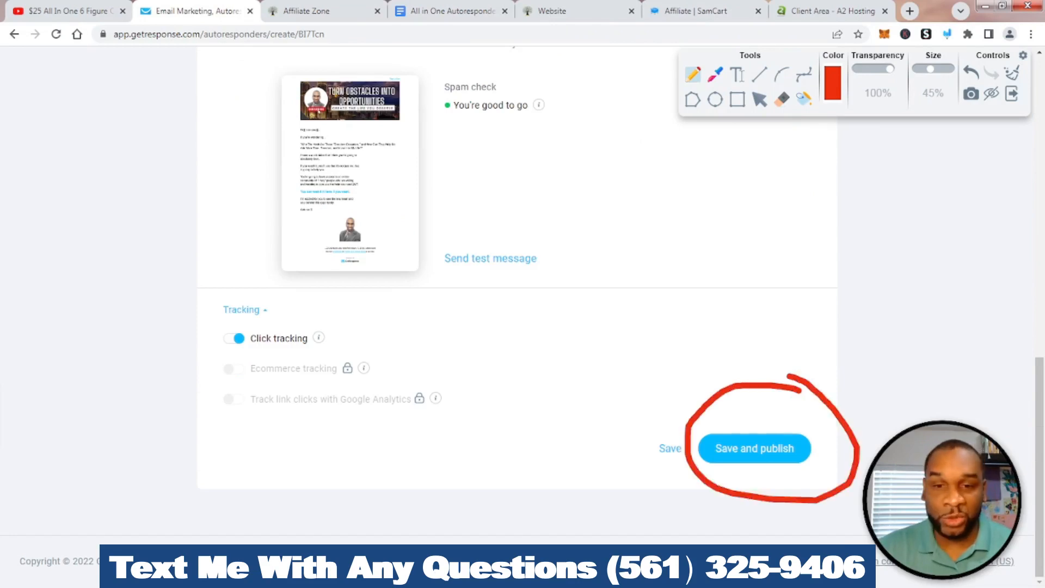
key("Escape")
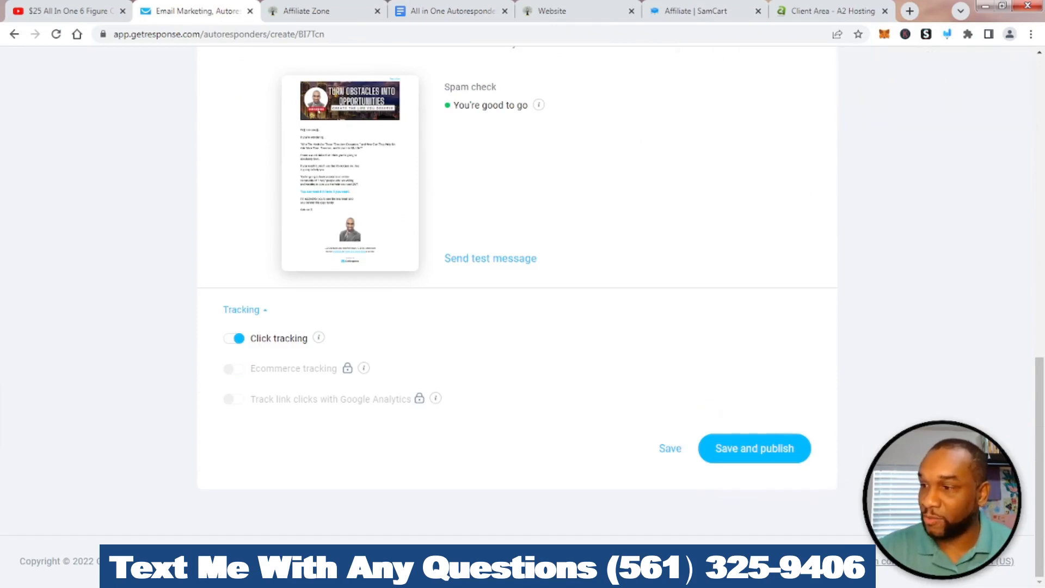
Save and publish the HBA Day 1 autoresponder
left_click(755, 449)
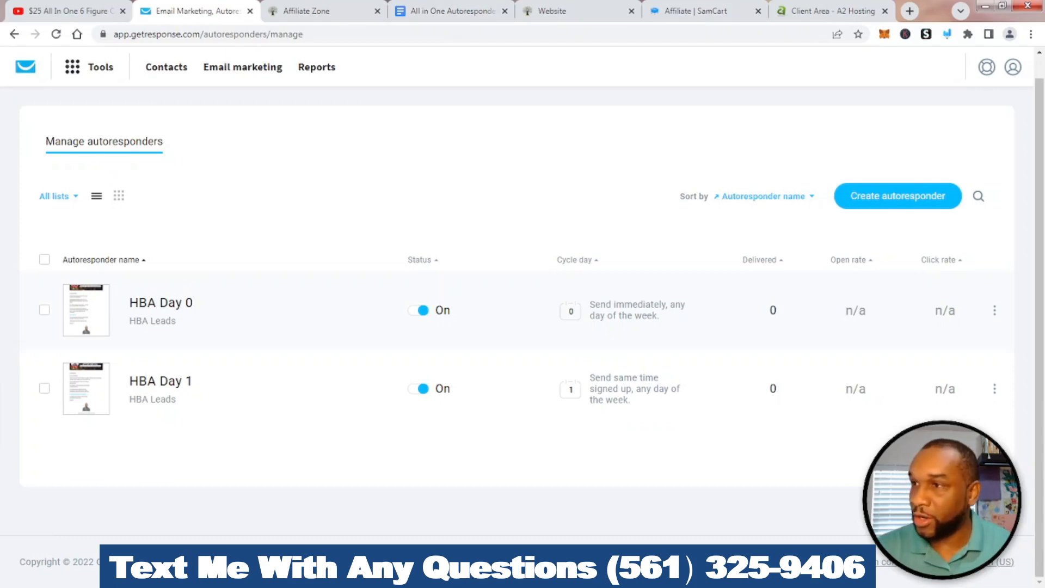
left_click(947, 33)
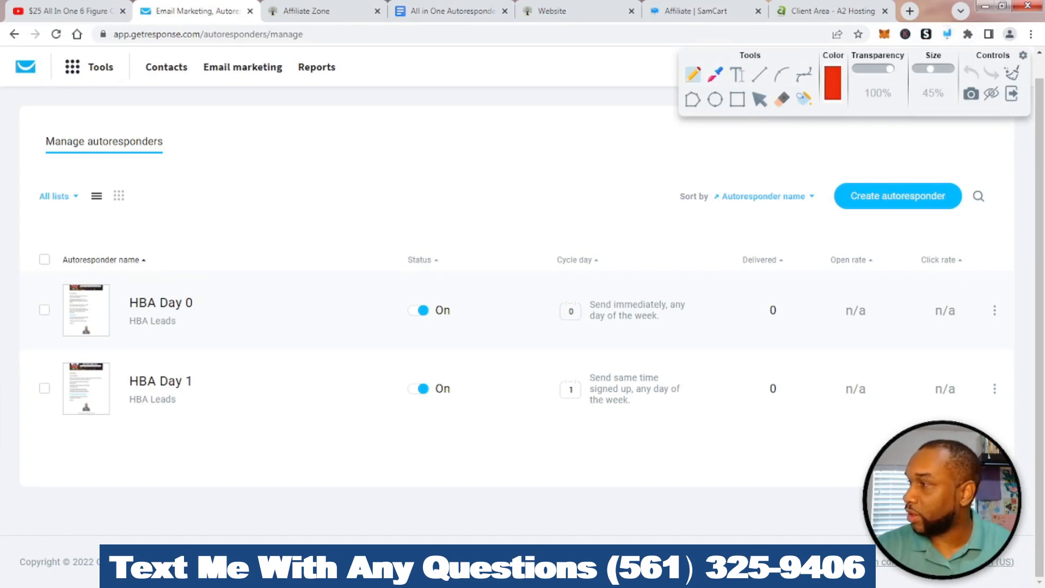
mouse_move(291, 57)
left_mouse_down()
mouse_move(188, 81)
mouse_move(275, 101)
mouse_move(292, 57)
left_mouse_up()
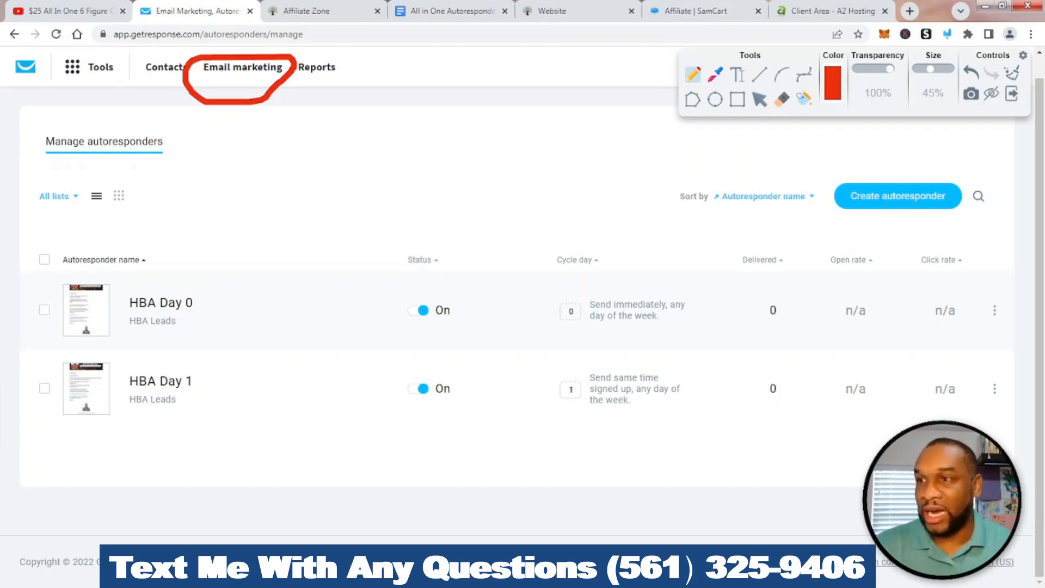
left_click(1011, 73)
left_click(1011, 94)
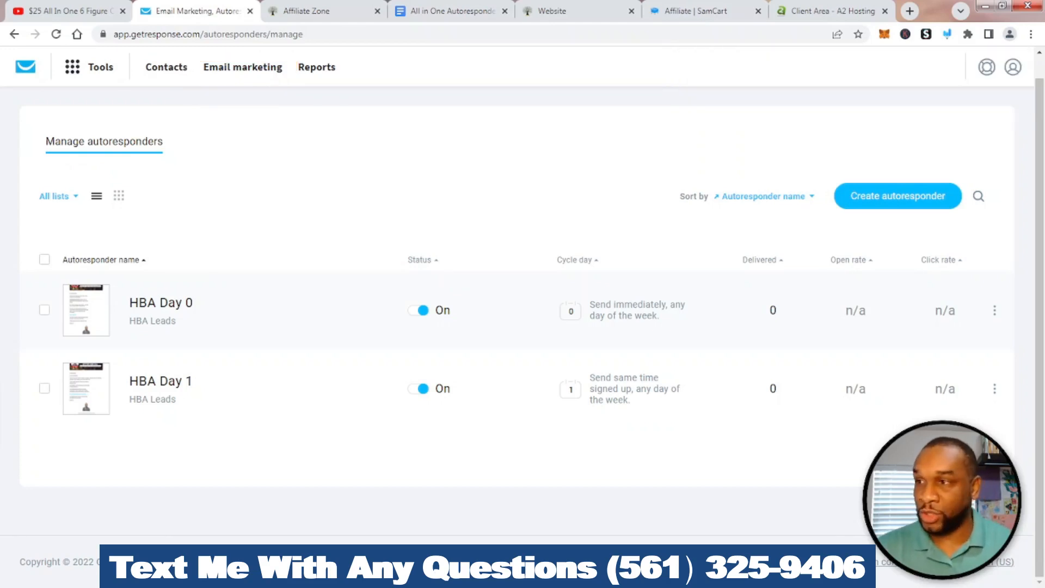